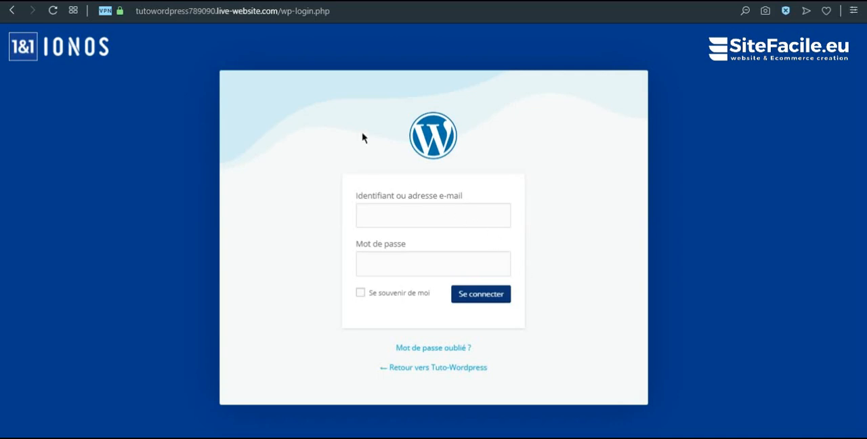
# Log in to WordPress with the account's username and password, and decline the IONOS setup wizard as an expert
pyautogui.click(370, 214)
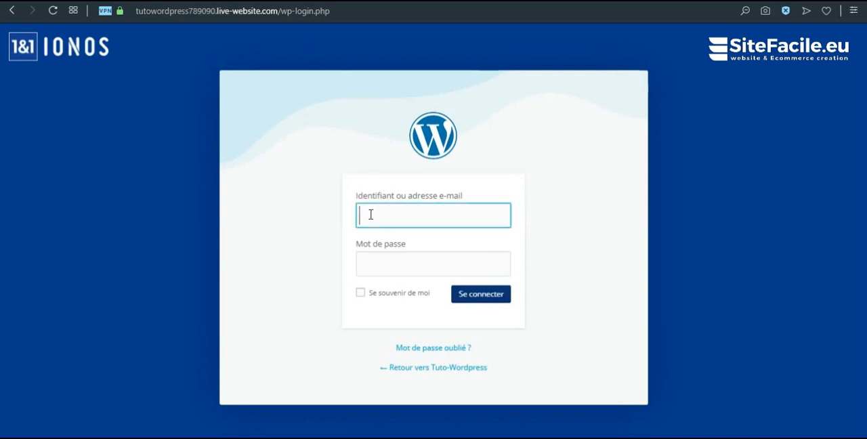
pyautogui.write('Tuto123')
pyautogui.press('Tab')
pyautogui.write('*****')
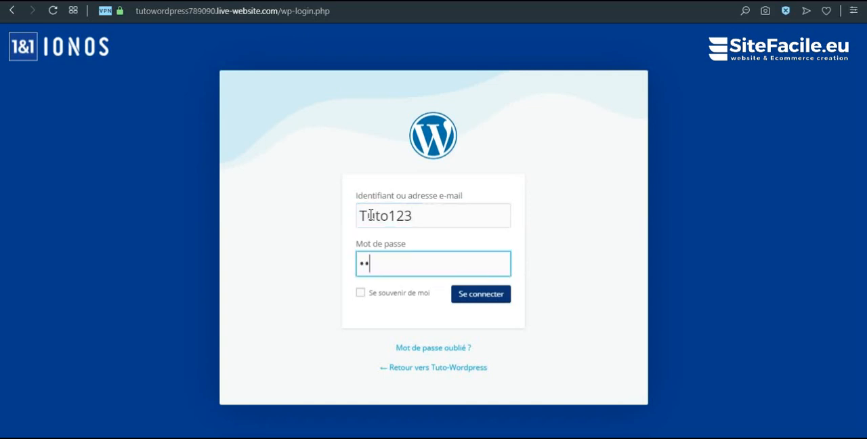
pyautogui.write('*******')
pyautogui.press('Return')
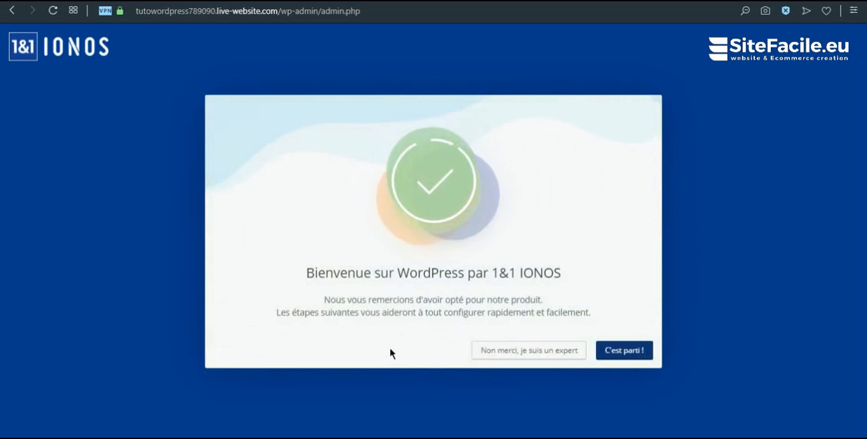
pyautogui.click(509, 357)
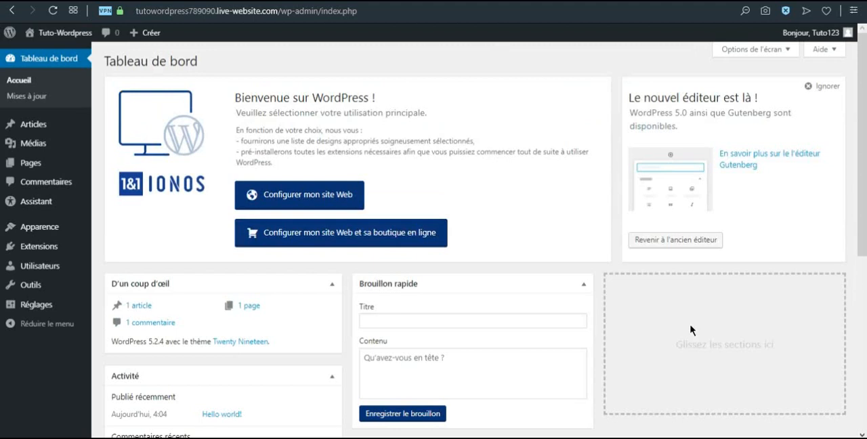
# Search the theme directory for astra, then install and activate the Astra theme
pyautogui.scroll(-2, 567, 292)
pyautogui.scroll(2, 564, 290)
pyautogui.moveTo(49, 230)
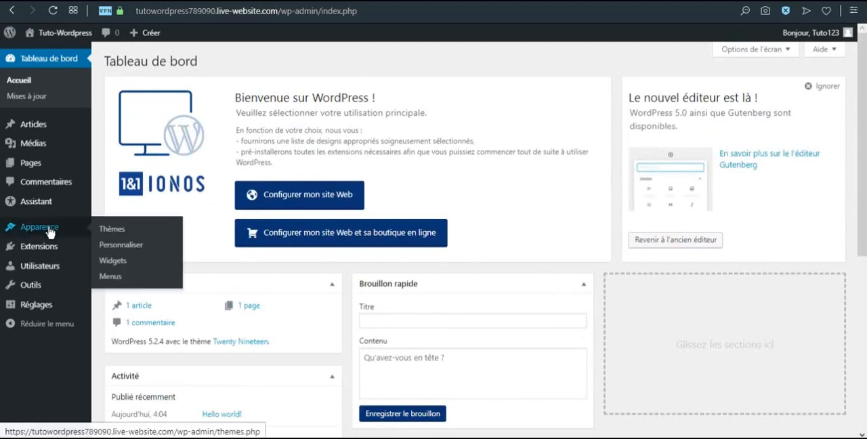
pyautogui.click(118, 234)
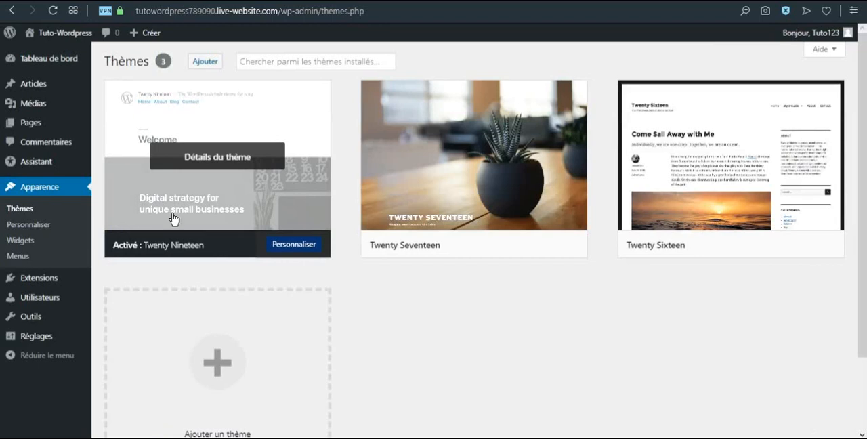
pyautogui.click(197, 62)
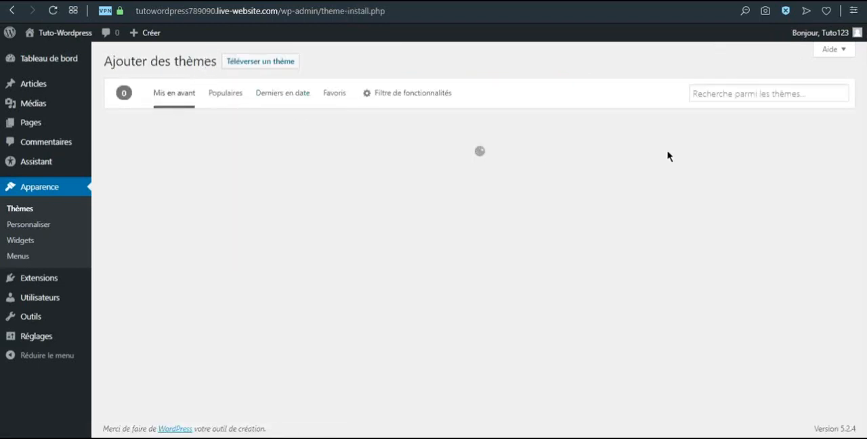
pyautogui.click(701, 94)
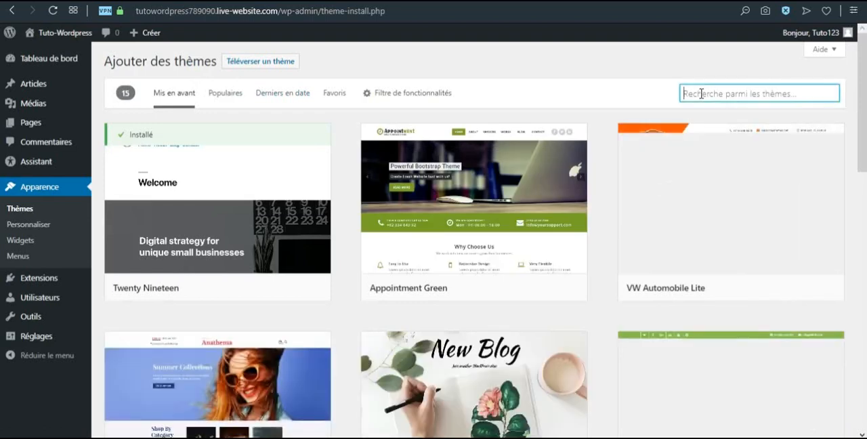
pyautogui.write('astra')
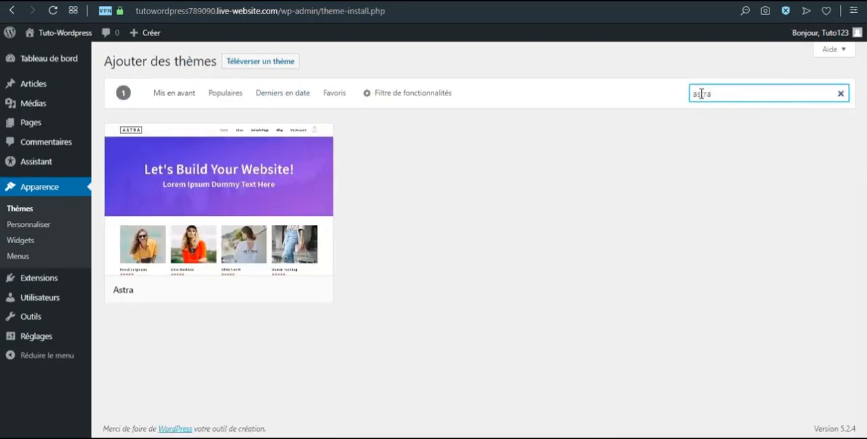
pyautogui.moveTo(263, 191)
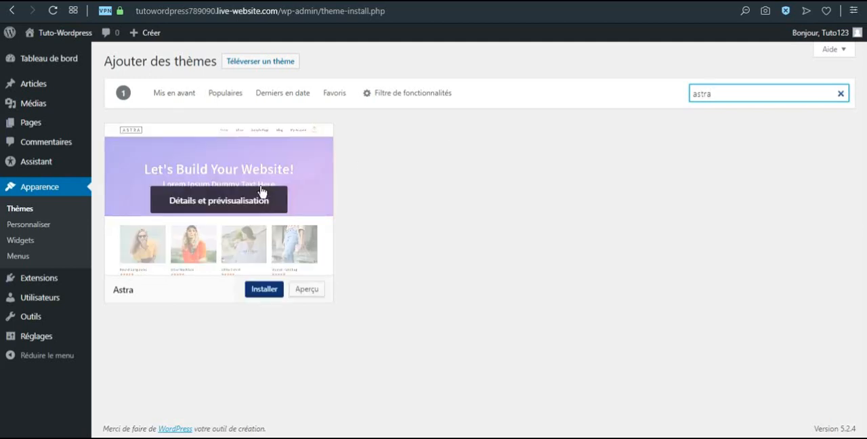
pyautogui.click(256, 290)
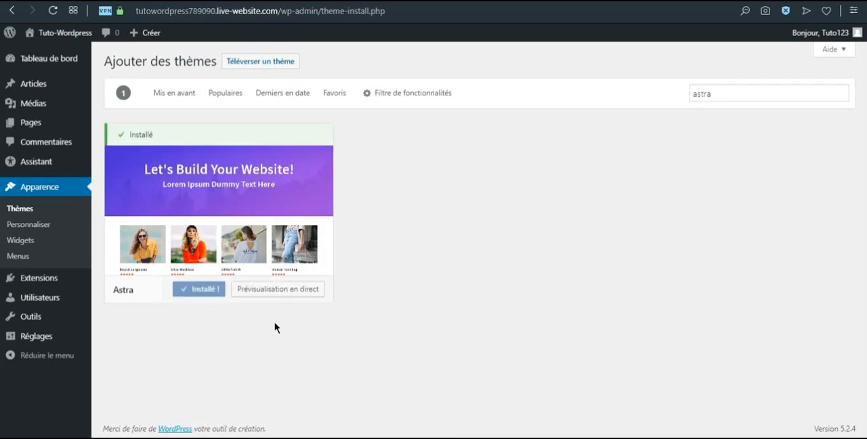
pyautogui.click(211, 291)
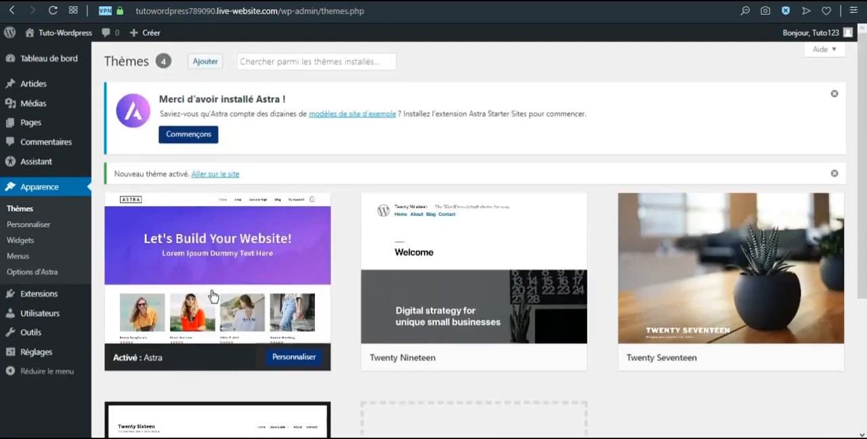
# Search for astra among new plugins, then install and activate the Astra Starter Sites plugin
pyautogui.moveTo(44, 300)
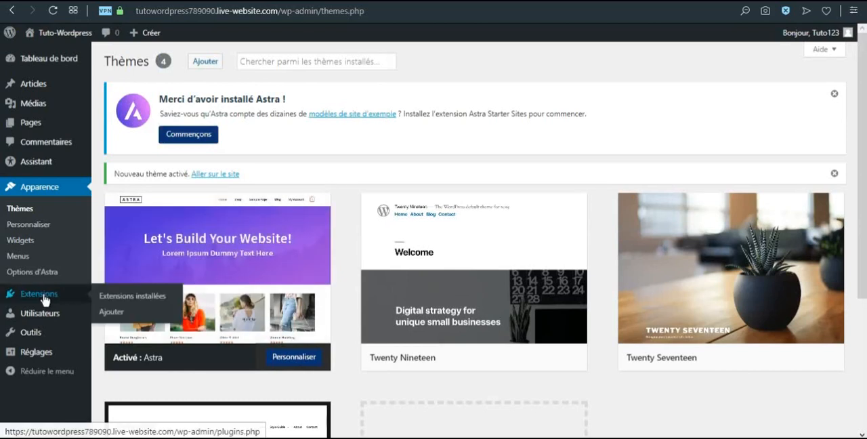
pyautogui.click(114, 314)
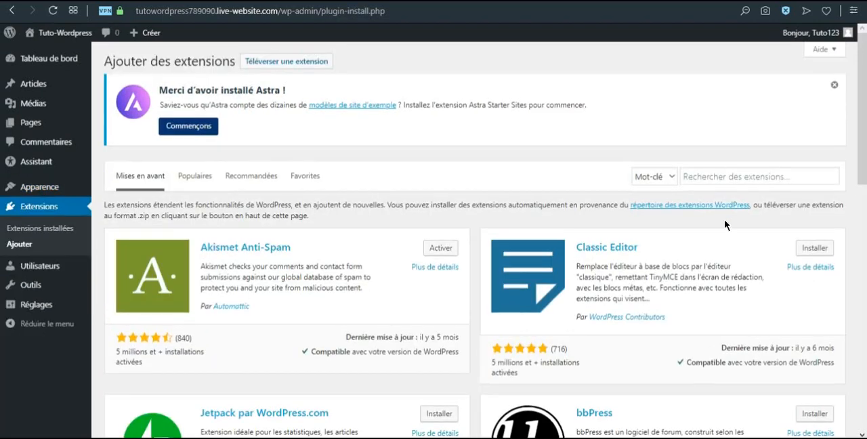
pyautogui.click(715, 175)
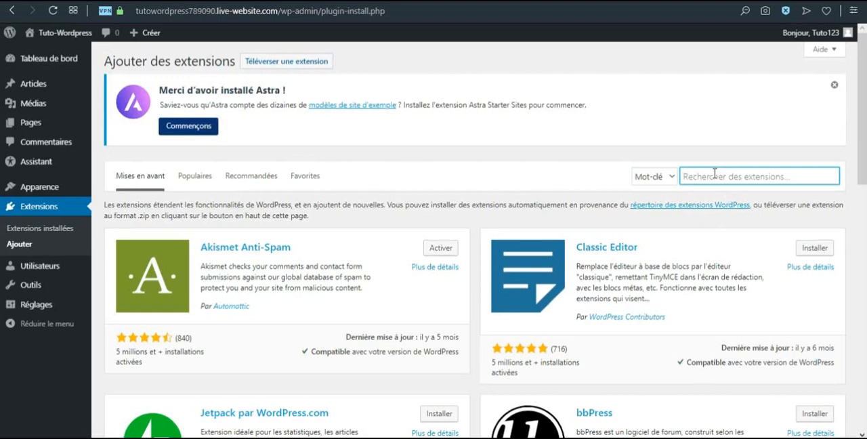
pyautogui.write('astra')
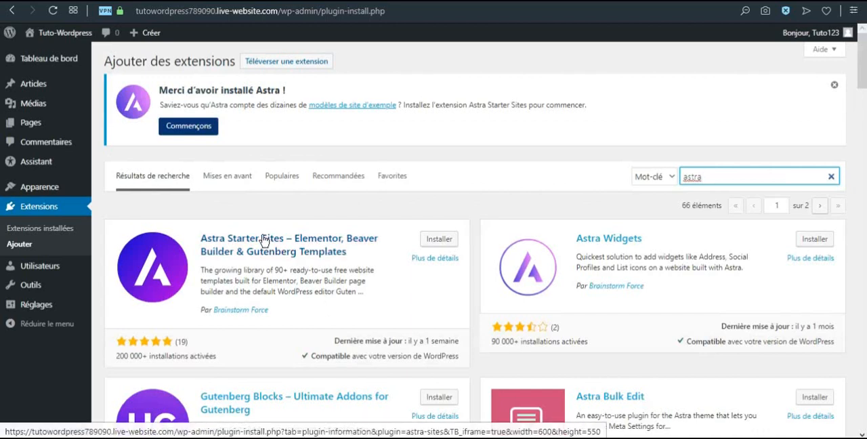
pyautogui.click(448, 243)
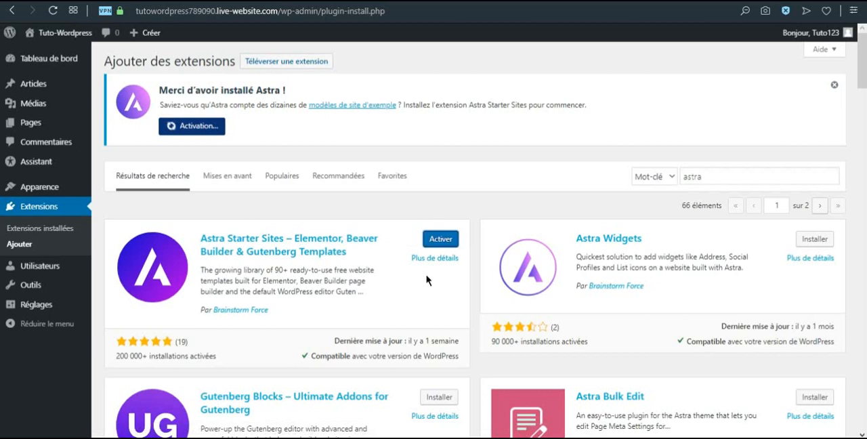
pyautogui.click(452, 240)
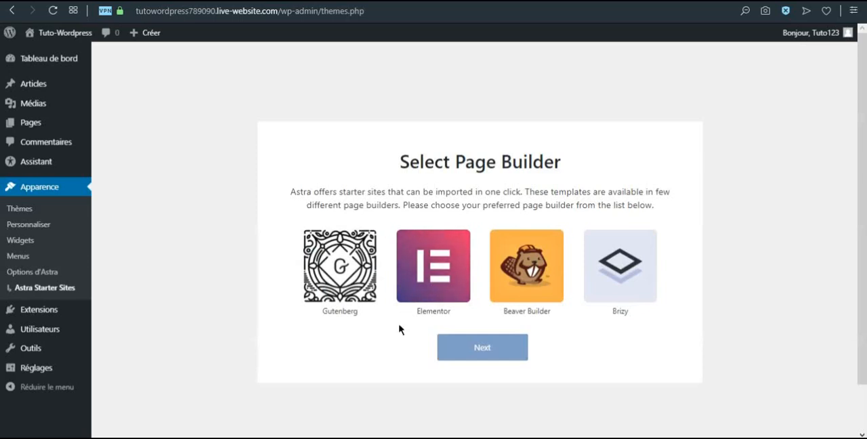
# Choose Elementor as the page builder for Astra Starter Sites and browse the template library
pyautogui.click(437, 278)
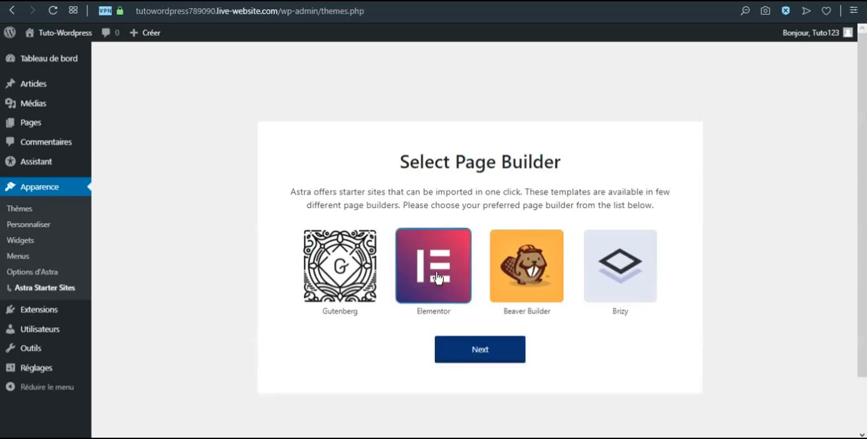
pyautogui.click(464, 351)
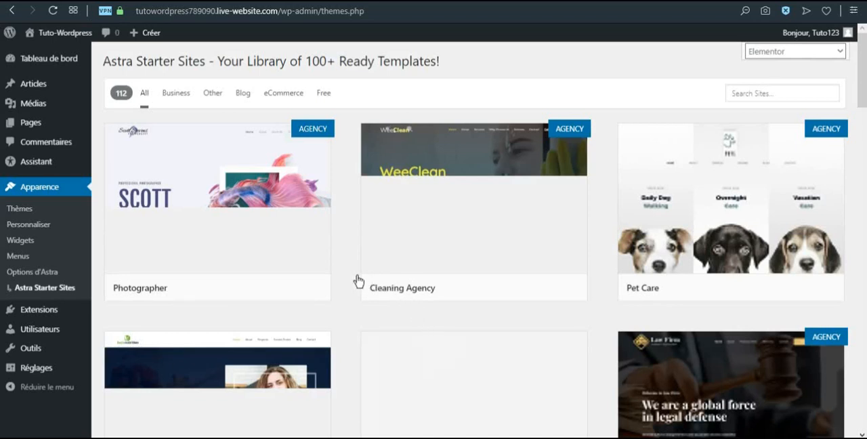
pyautogui.scroll(-1, 409, 291)
pyautogui.scroll(1, 410, 291)
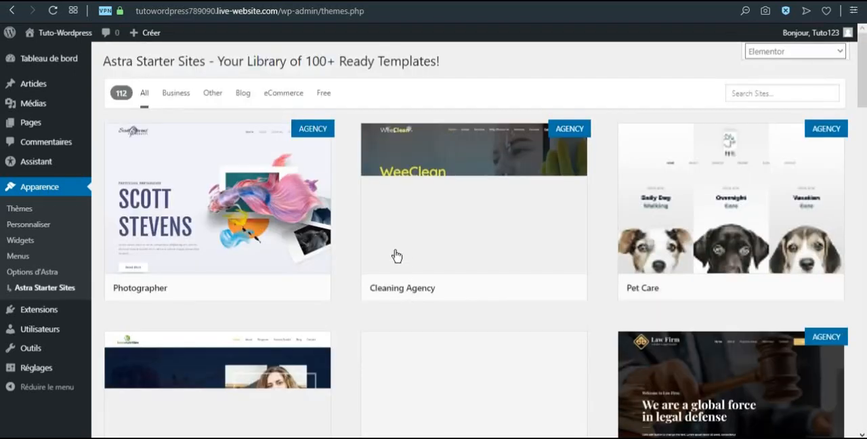
pyautogui.moveTo(397, 257)
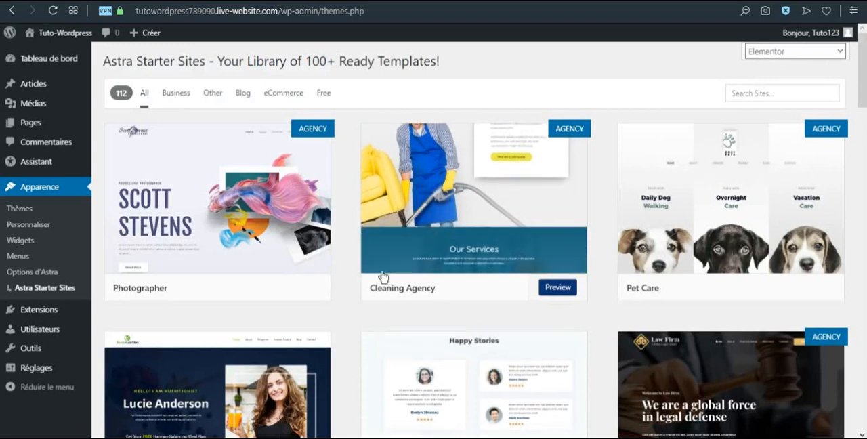
pyautogui.scroll(-4, 363, 296)
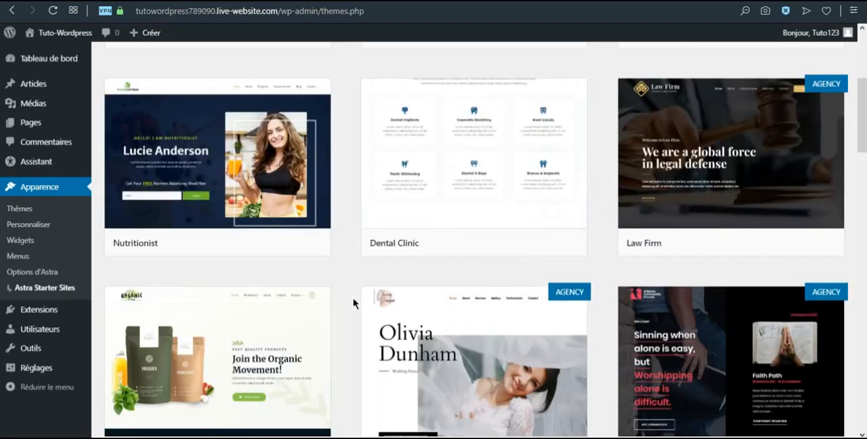
pyautogui.scroll(-3, 353, 303)
pyautogui.scroll(4, 354, 302)
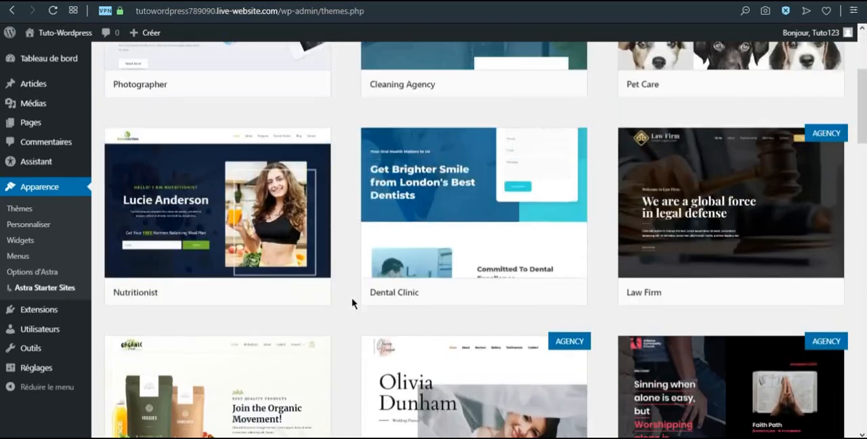
pyautogui.scroll(3, 353, 303)
pyautogui.moveTo(288, 129)
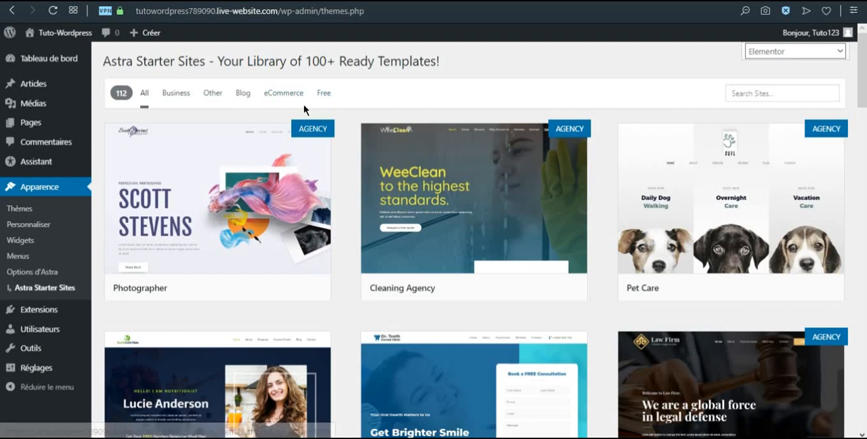
# Filter the starter sites by the eCommerce category and look through the matching templates
pyautogui.click(284, 95)
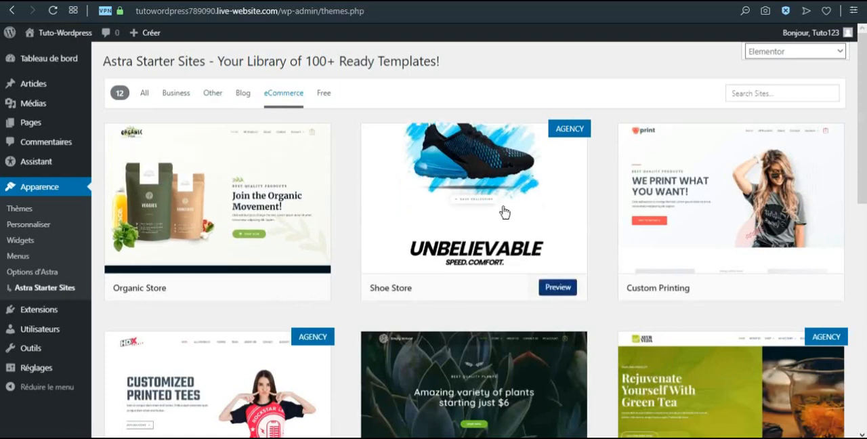
pyautogui.scroll(-5, 605, 233)
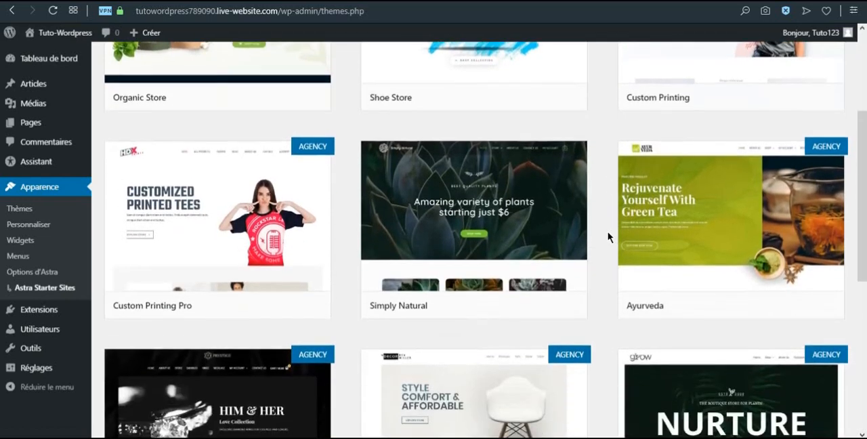
pyautogui.scroll(-2, 607, 237)
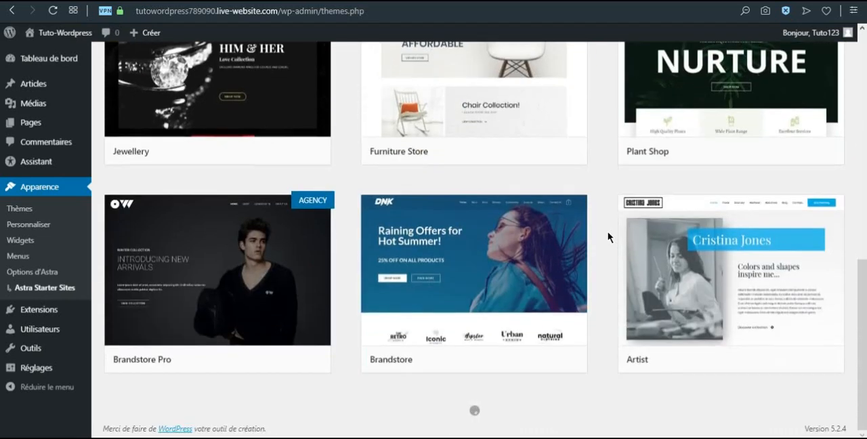
pyautogui.scroll(7, 607, 237)
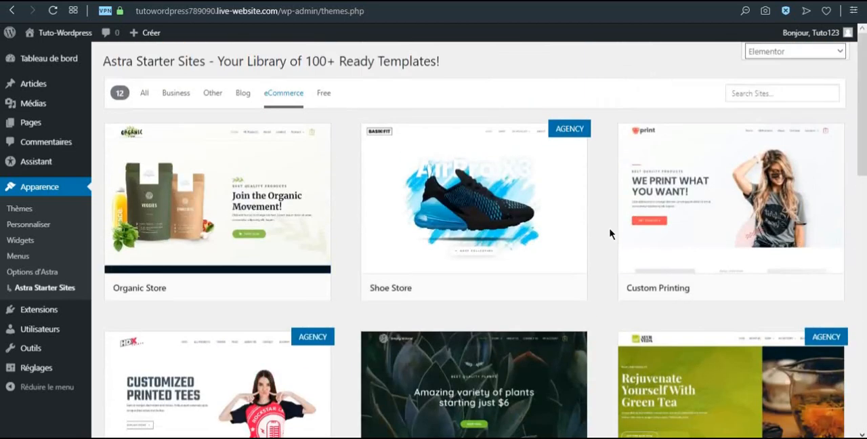
# Open the preview of the Custom Printing template and look through its home page down to the footer
pyautogui.moveTo(664, 216)
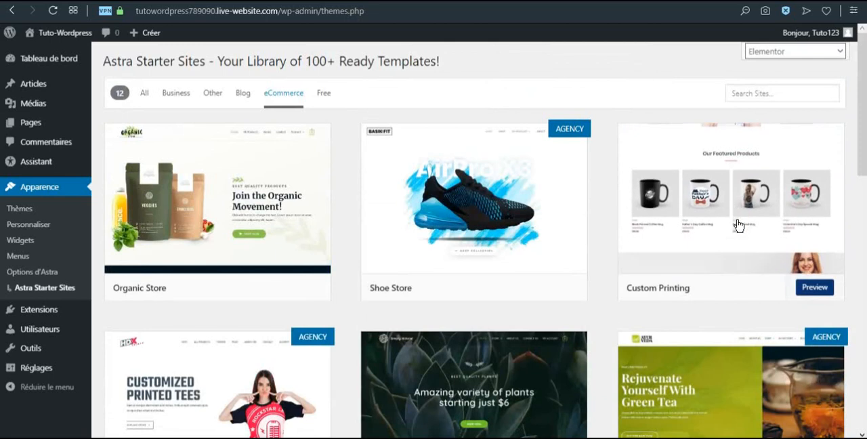
pyautogui.click(737, 225)
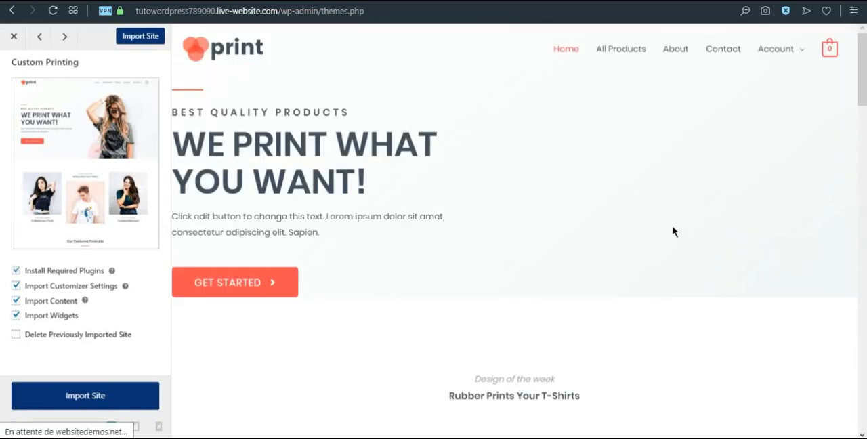
pyautogui.scroll(-15, 641, 237)
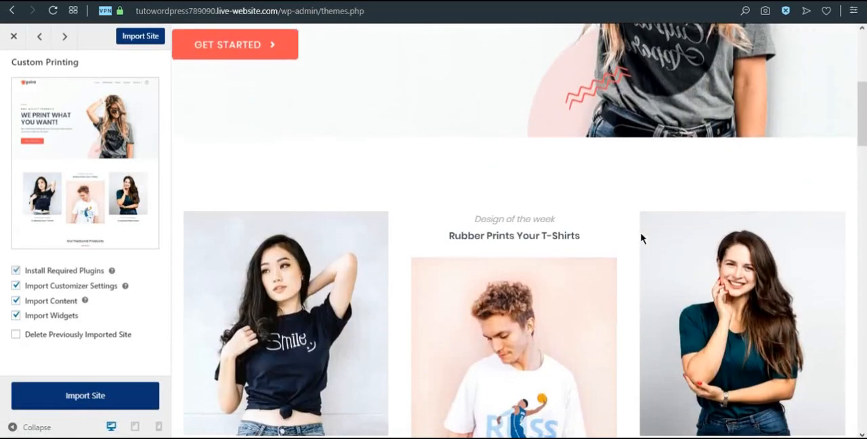
pyautogui.scroll(-15, 641, 237)
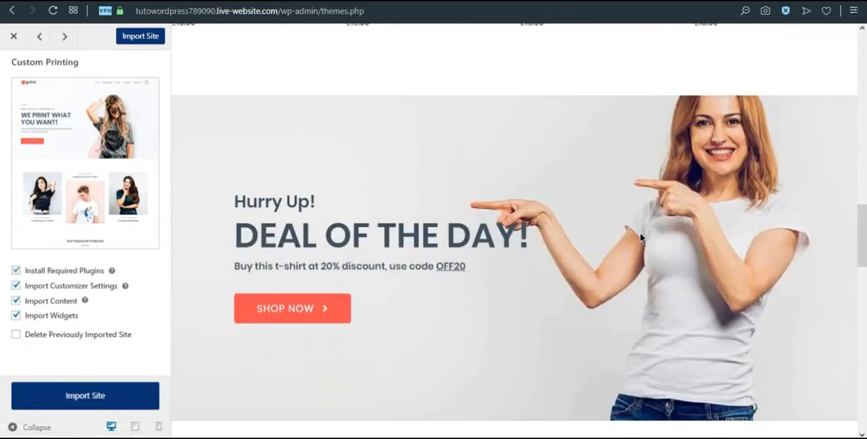
pyautogui.scroll(-3, 640, 237)
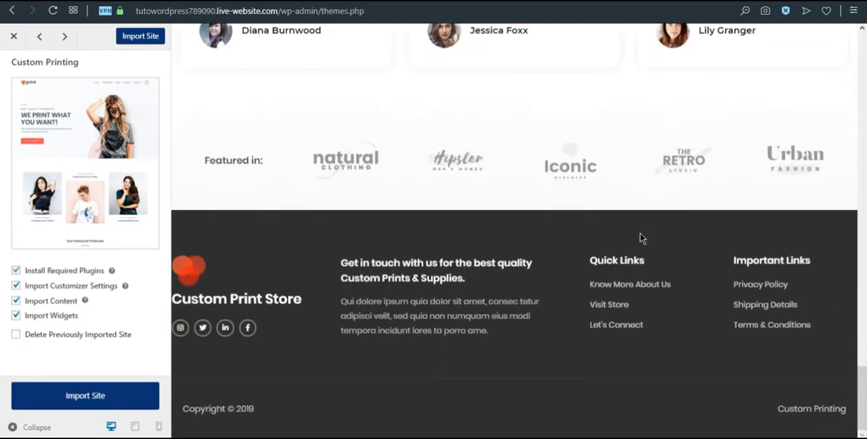
pyautogui.scroll(15, 639, 238)
pyautogui.scroll(5, 591, 235)
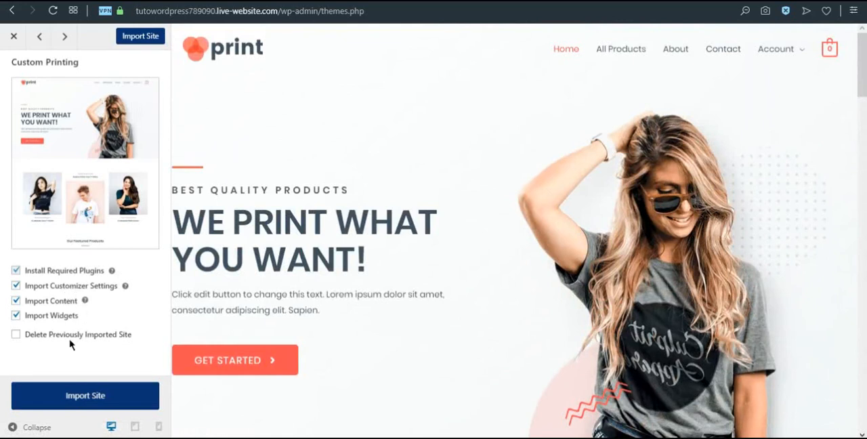
# Import the Custom Printing starter site with its required plugins, customizer settings, content and widgets, and look through the imported home page
pyautogui.click(81, 399)
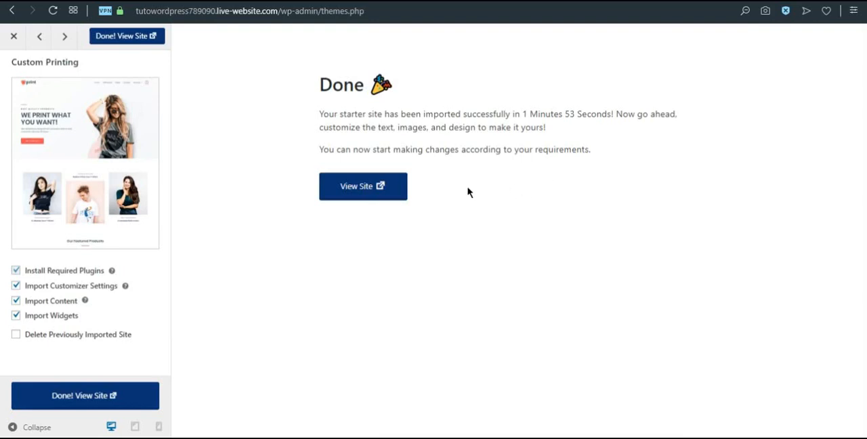
pyautogui.click(380, 192)
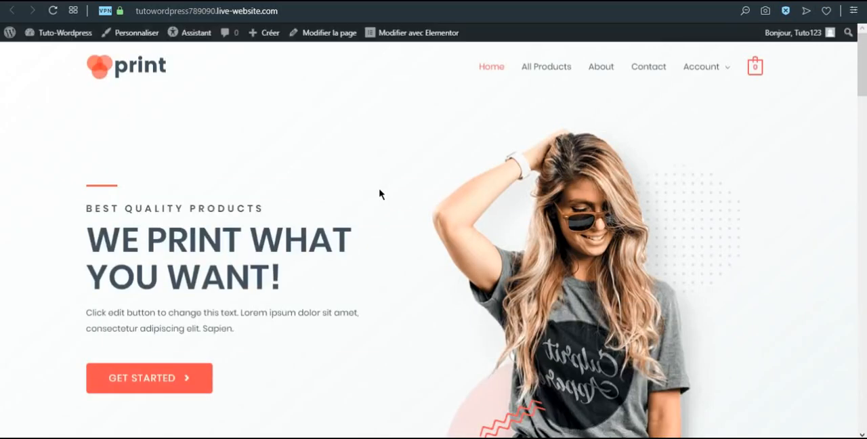
pyautogui.scroll(-3, 482, 194)
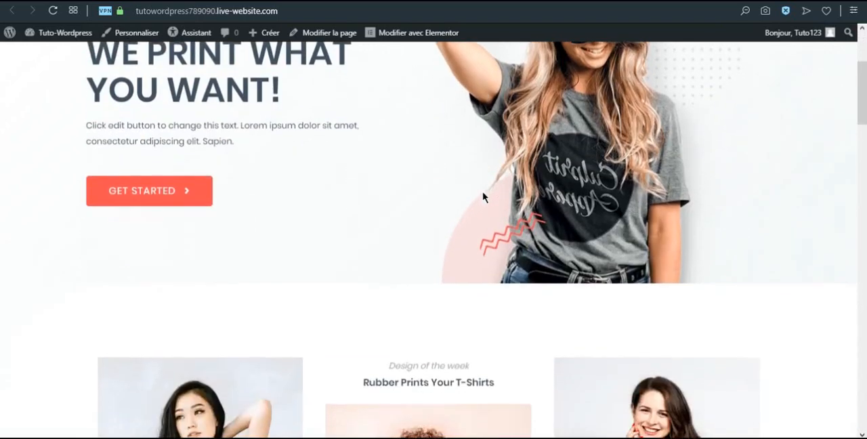
pyautogui.scroll(-4, 359, 248)
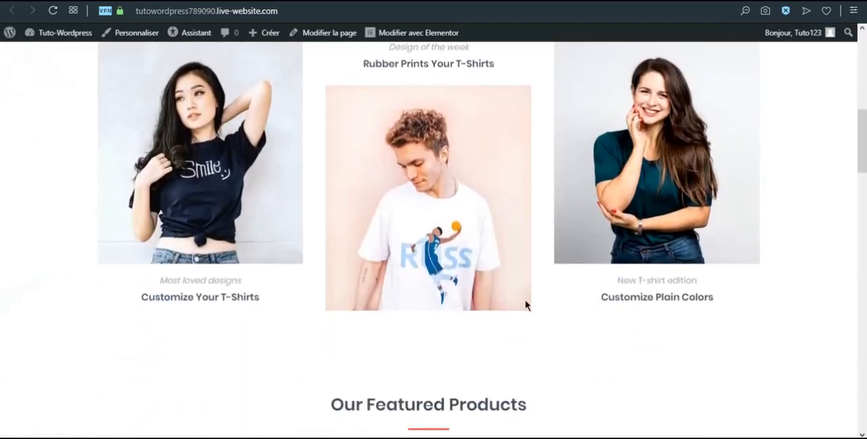
pyautogui.scroll(-6, 526, 276)
pyautogui.scroll(-5, 449, 229)
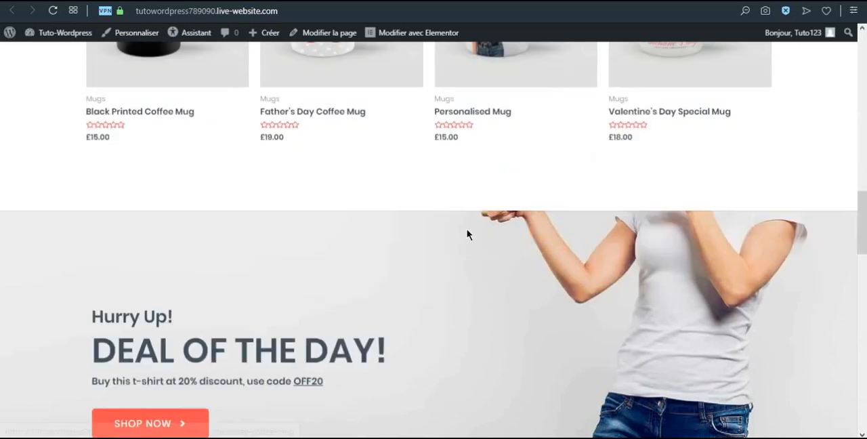
pyautogui.scroll(8, 519, 250)
pyautogui.scroll(6, 501, 242)
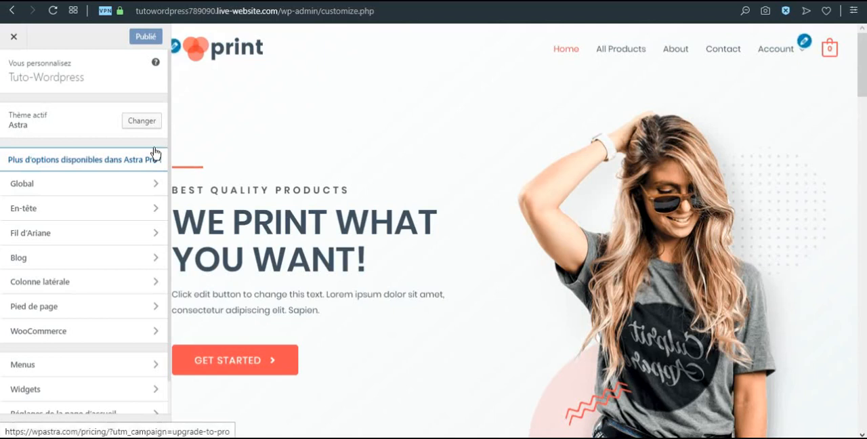
# Remove the template's print logo in the header's site identity settings
pyautogui.click(31, 184)
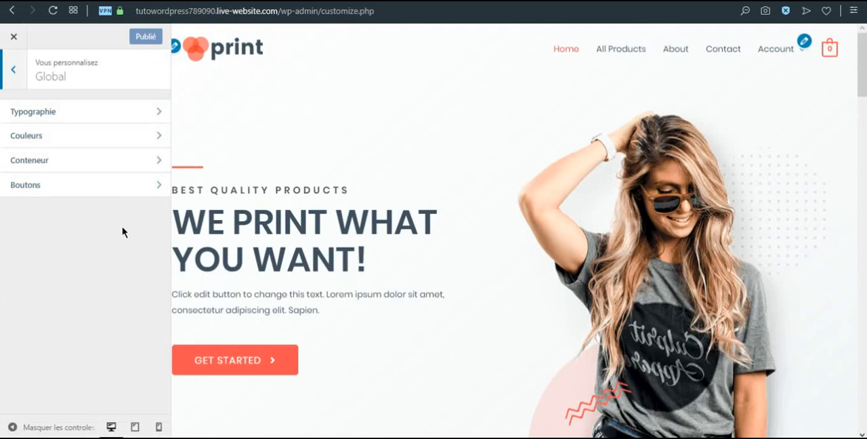
pyautogui.click(21, 83)
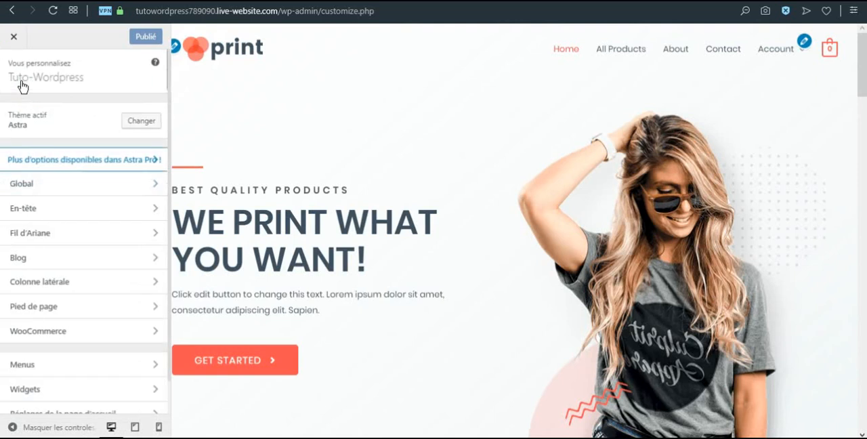
pyautogui.click(91, 210)
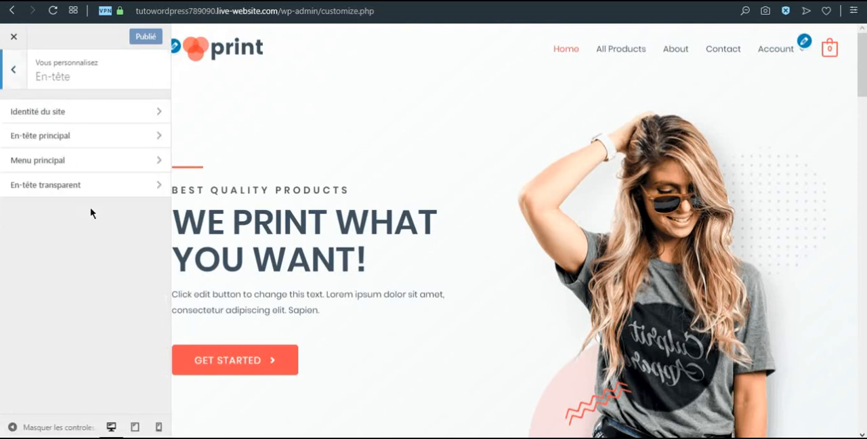
pyautogui.click(76, 117)
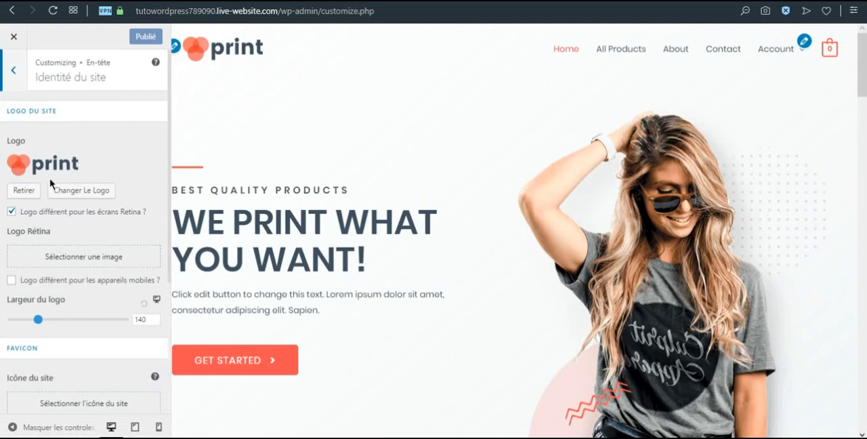
pyautogui.click(24, 191)
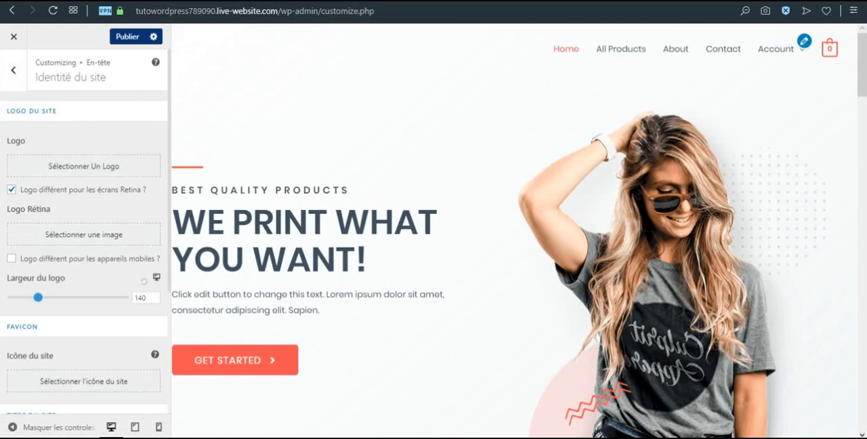
# Use the SiteFacile.eu image as the site logo, cropped around the entire wordmark and icon, and set the logo width to 306
pyautogui.click(101, 166)
pyautogui.click(53, 169)
pyautogui.click(804, 407)
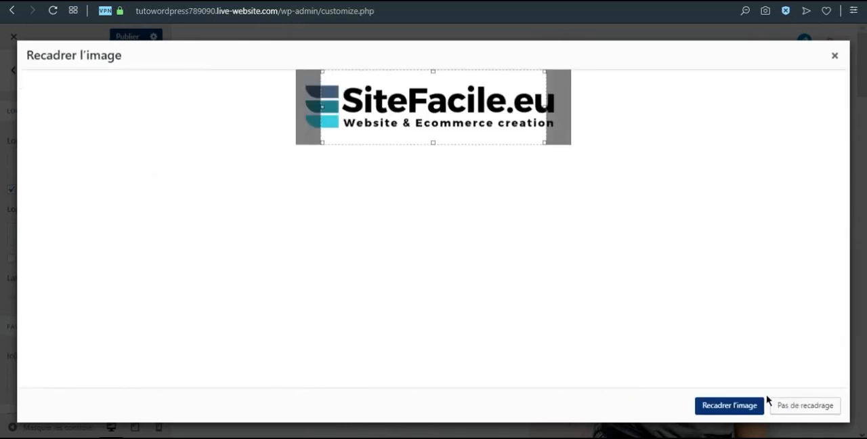
pyautogui.moveTo(323, 107); pyautogui.dragTo(299, 107)
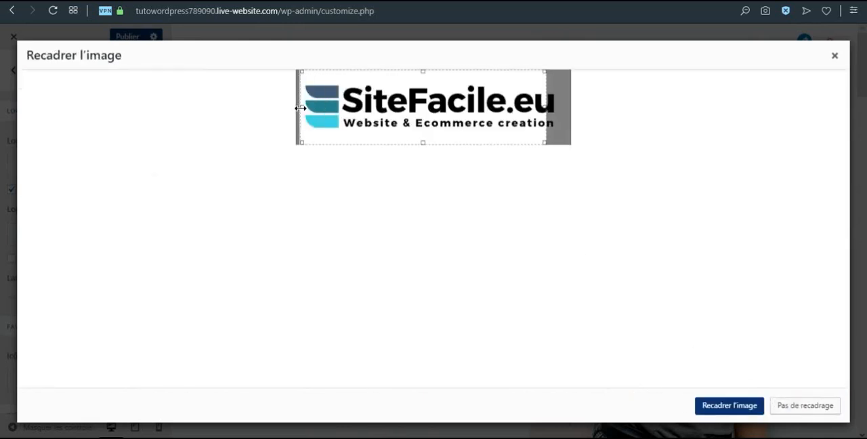
pyautogui.moveTo(544, 107); pyautogui.dragTo(565, 103)
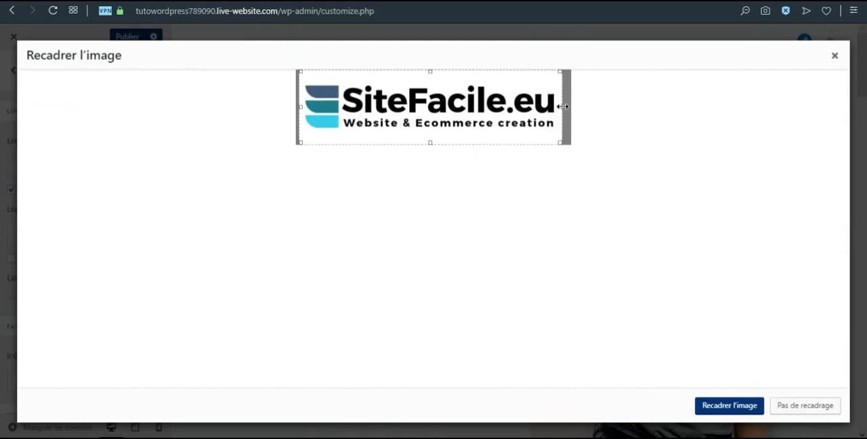
pyautogui.click(760, 407)
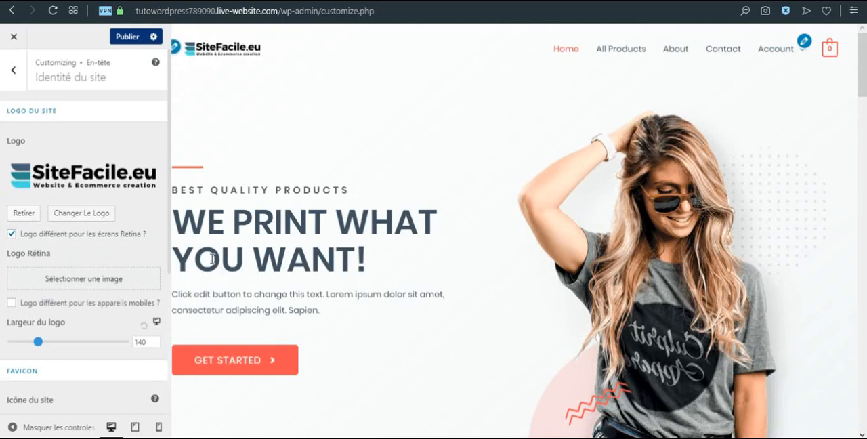
pyautogui.moveTo(37, 349); pyautogui.dragTo(70, 353)
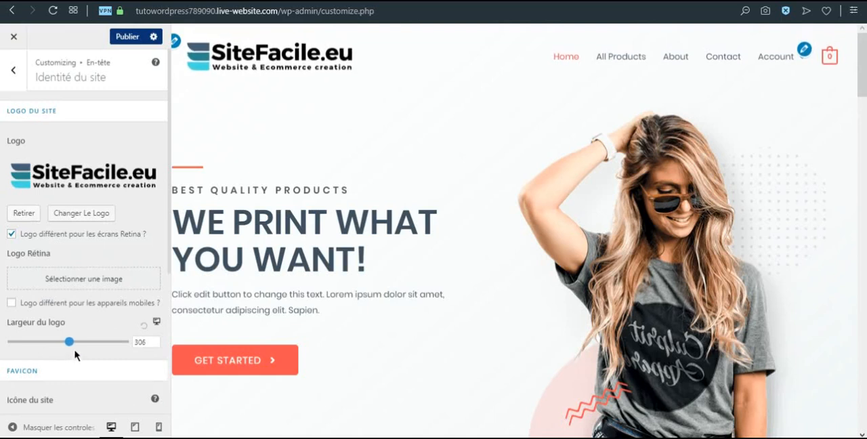
# Set favicon-site-facile.png from the media library as the site icon
pyautogui.scroll(-2, 71, 278)
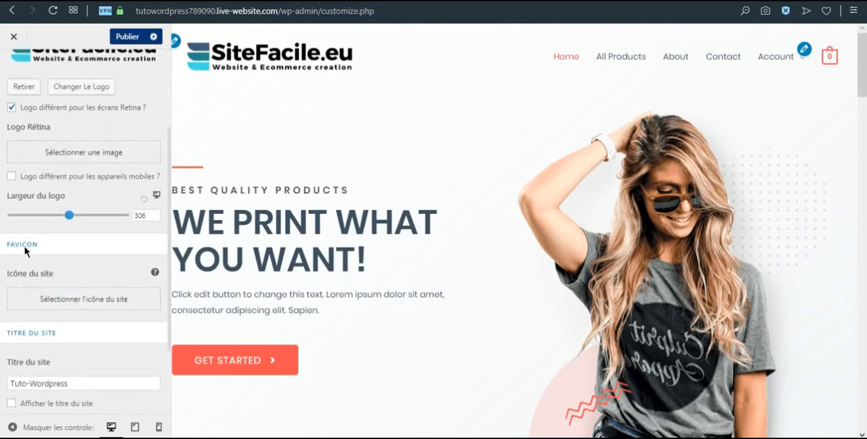
pyautogui.click(91, 304)
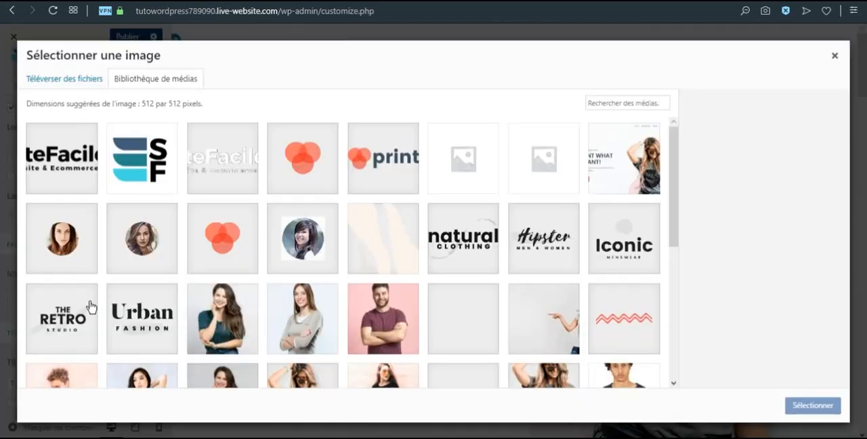
pyautogui.click(130, 181)
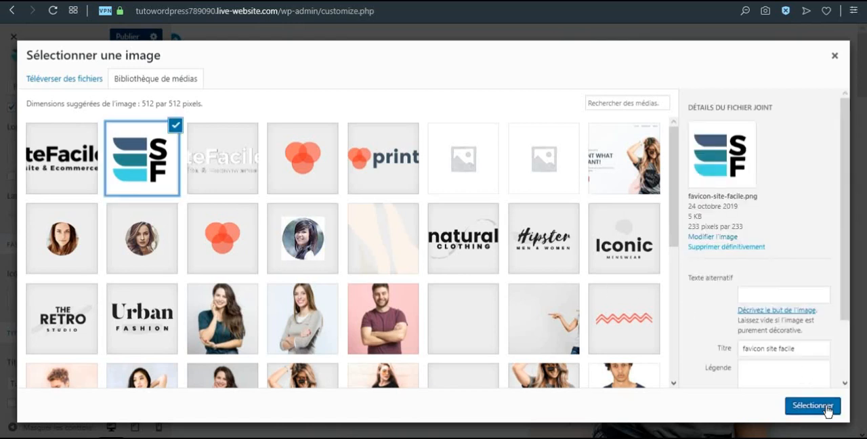
pyautogui.click(824, 406)
pyautogui.click(797, 407)
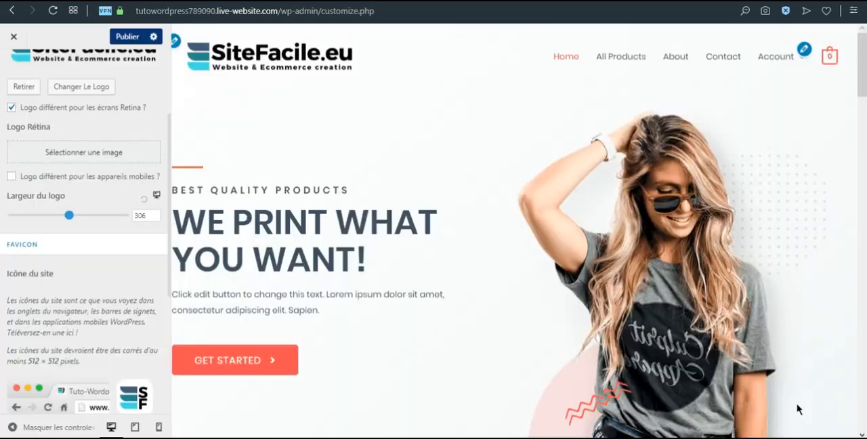
pyautogui.scroll(-2, 97, 270)
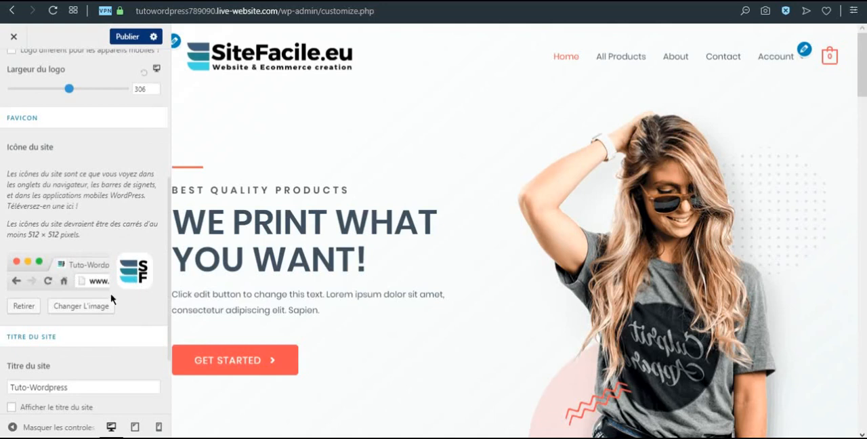
pyautogui.scroll(4, 115, 268)
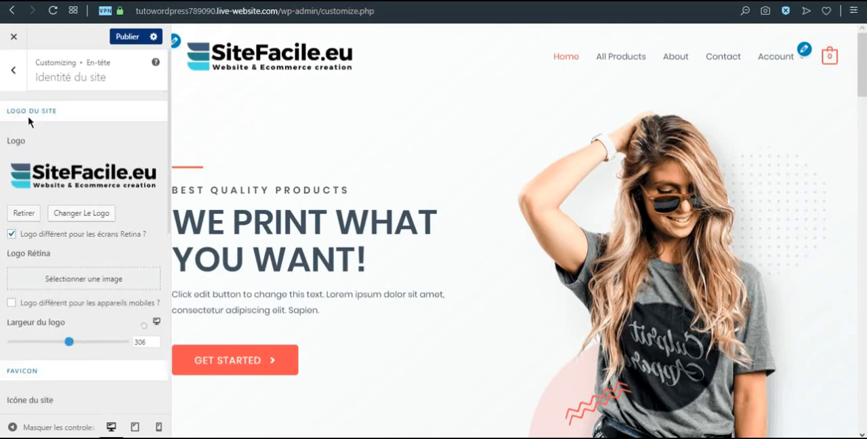
# Try the centred logo layout in the main header and restore the layout with the logo beside the menu
pyautogui.click(13, 76)
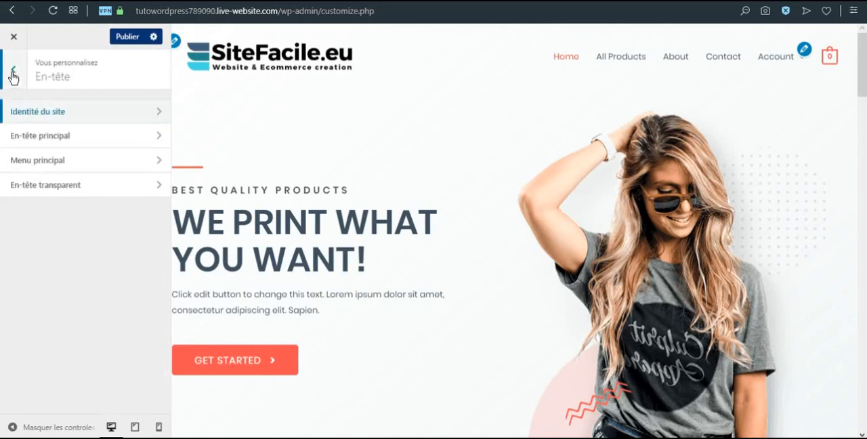
pyautogui.click(45, 135)
pyautogui.click(83, 149)
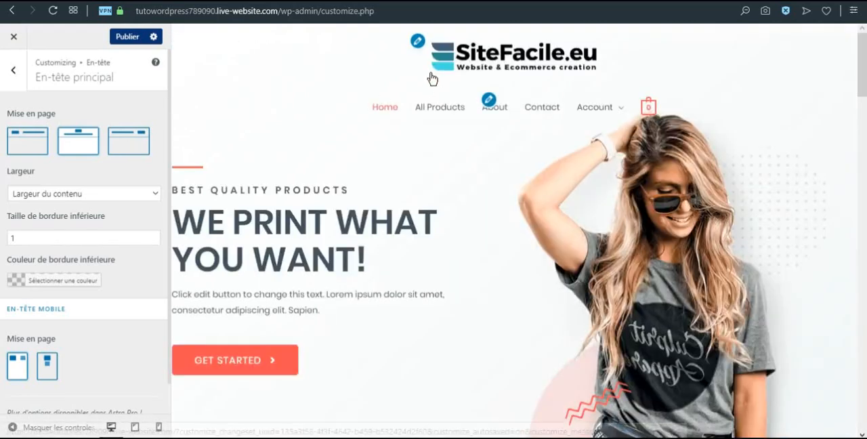
pyautogui.click(70, 147)
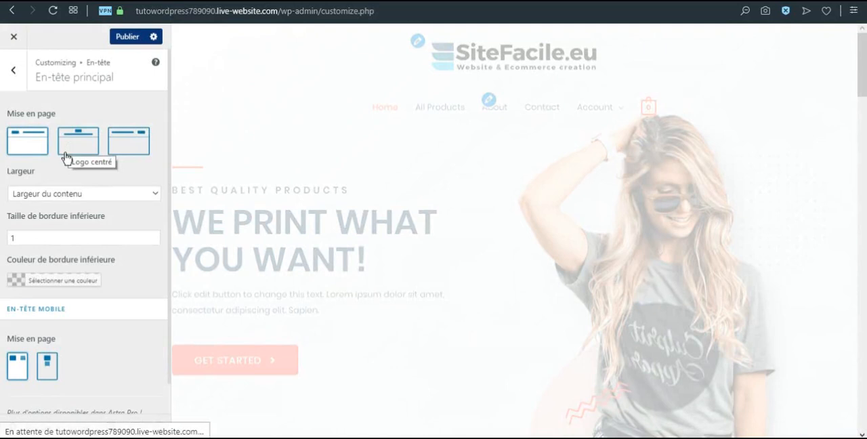
pyautogui.click(13, 78)
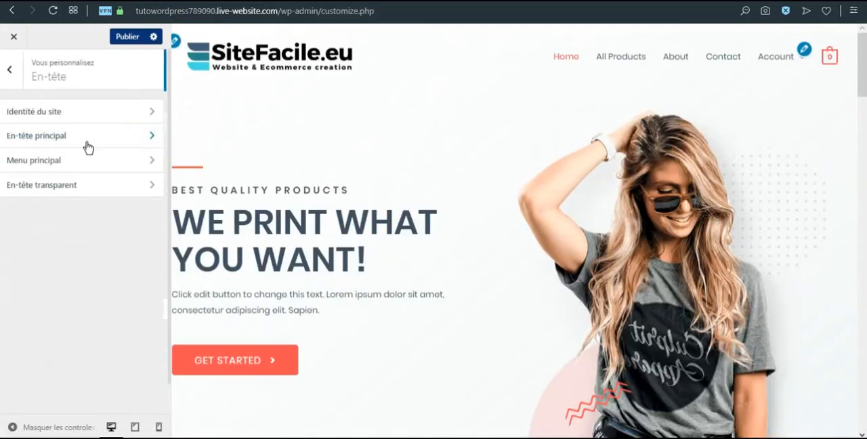
# Review the main menu settings and the element types available for the last menu item
pyautogui.click(89, 161)
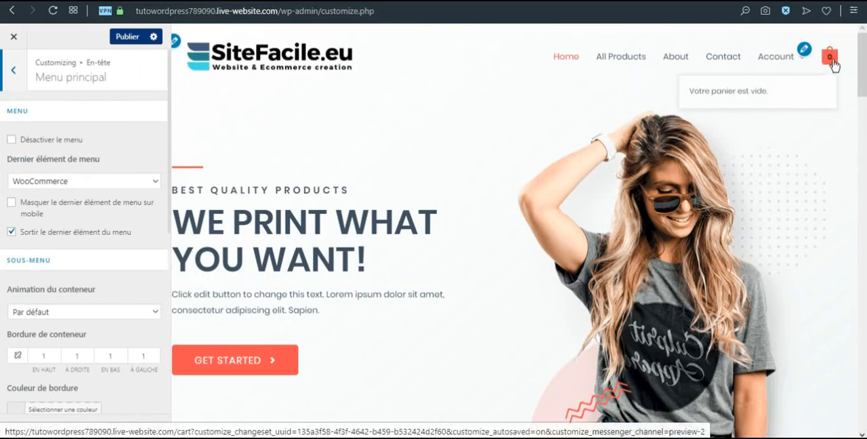
pyautogui.click(100, 181)
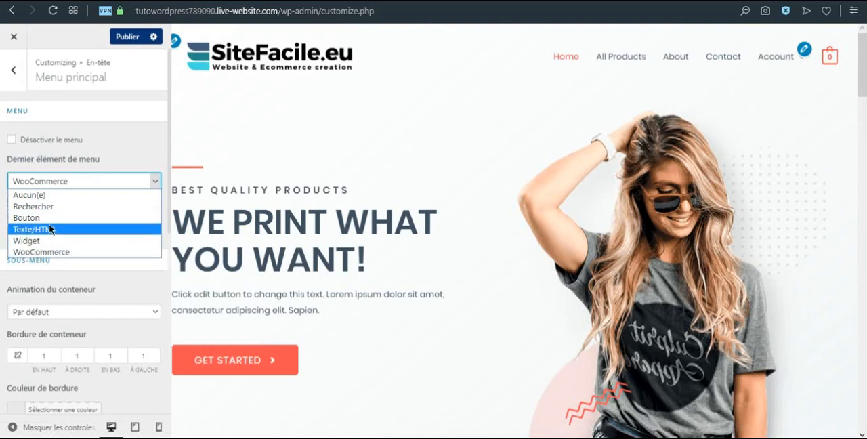
pyautogui.click(82, 181)
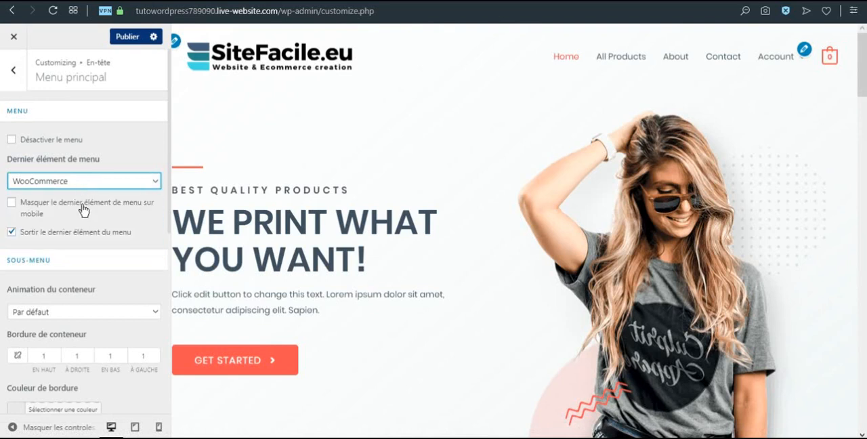
pyautogui.click(12, 87)
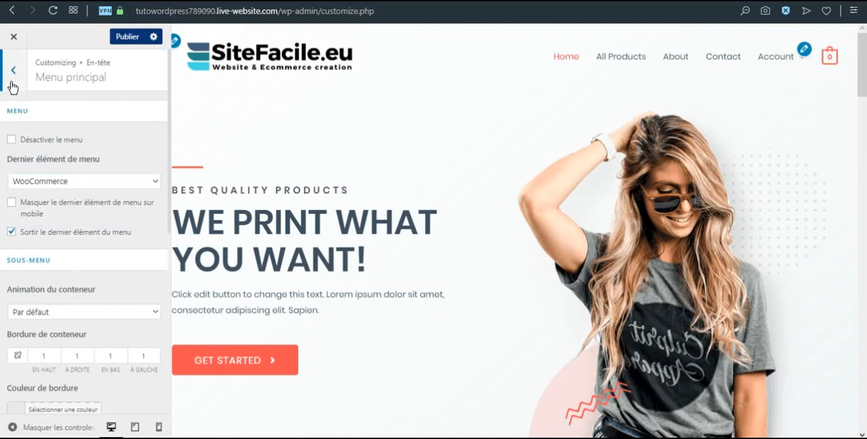
# Examine the transparent header settings that control where it is enabled or disabled on the site
pyautogui.click(54, 187)
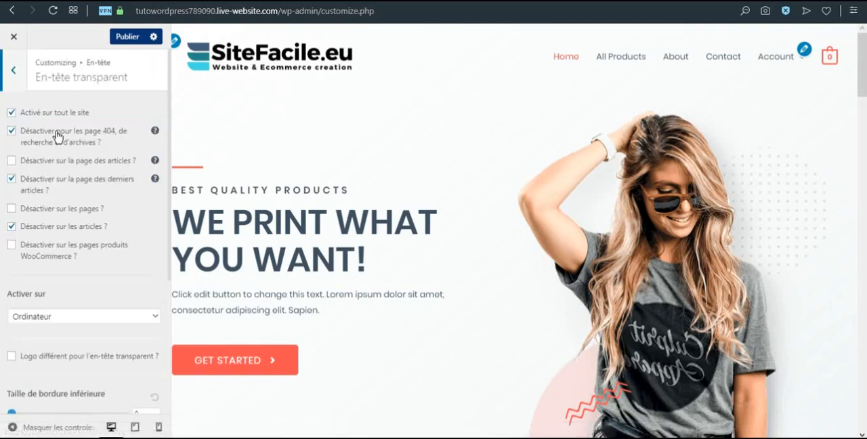
pyautogui.click(21, 209)
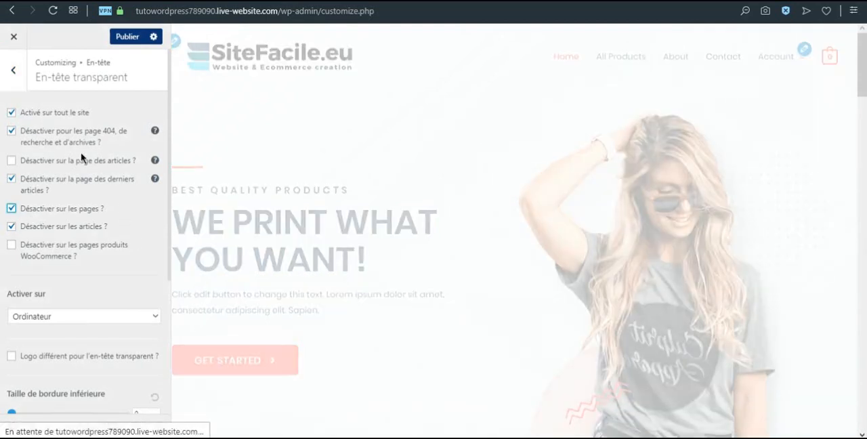
pyautogui.click(15, 76)
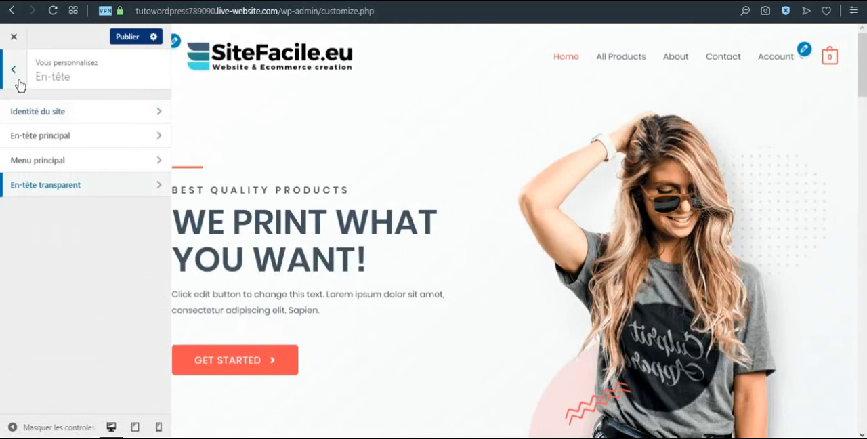
pyautogui.click(18, 80)
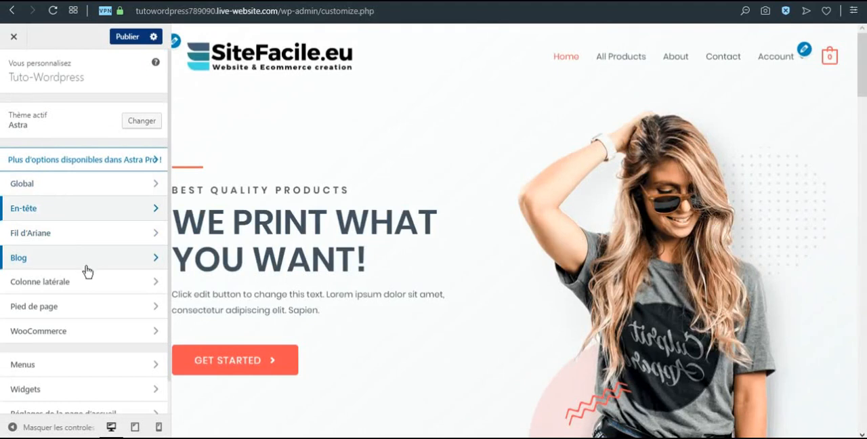
# Replace "Copyright" with "Sitefacile.eu" in the footer's section 1 custom text, keeping the © [current_year] part
pyautogui.click(84, 308)
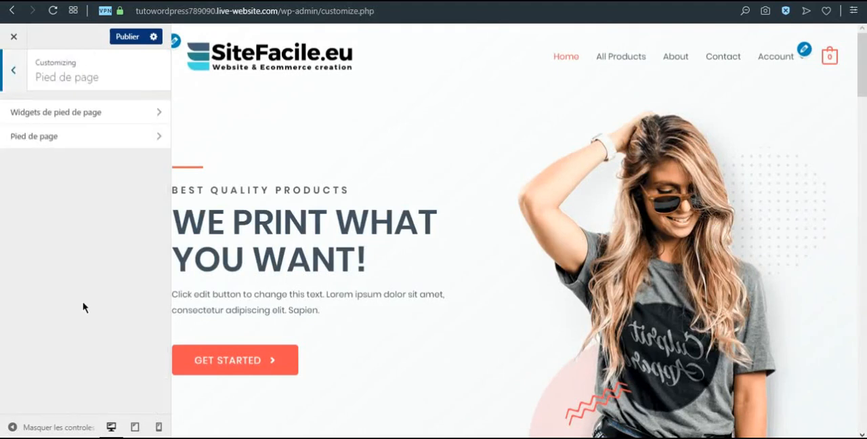
pyautogui.scroll(-15, 295, 259)
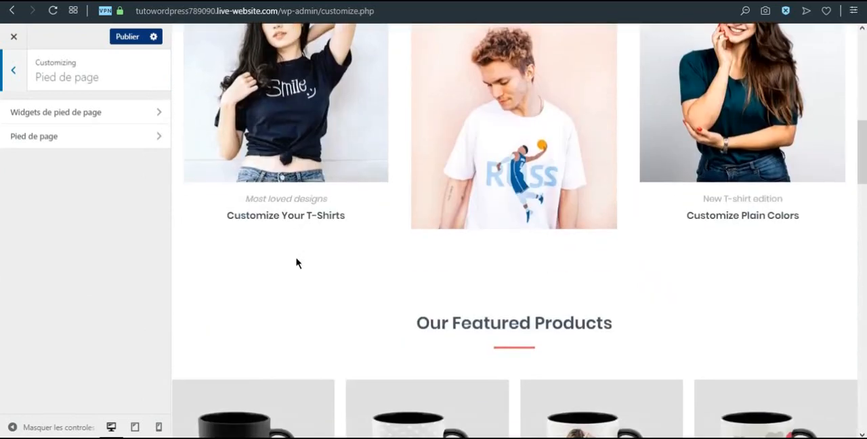
pyautogui.scroll(-10, 296, 259)
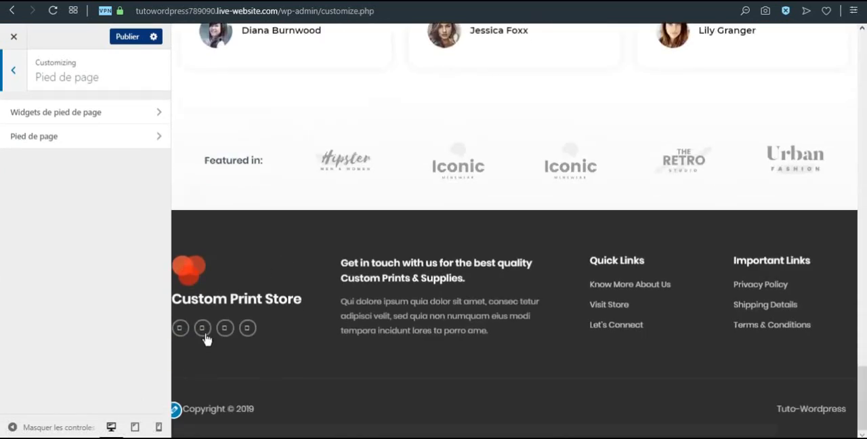
pyautogui.click(175, 410)
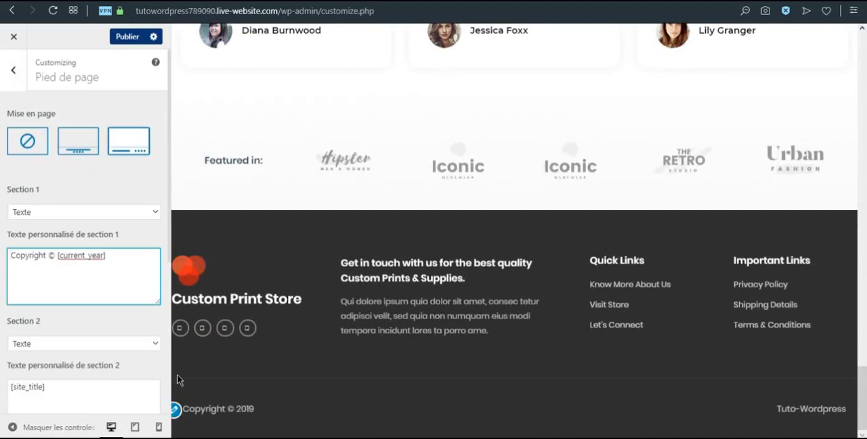
pyautogui.moveTo(45, 257); pyautogui.dragTo(3, 253)
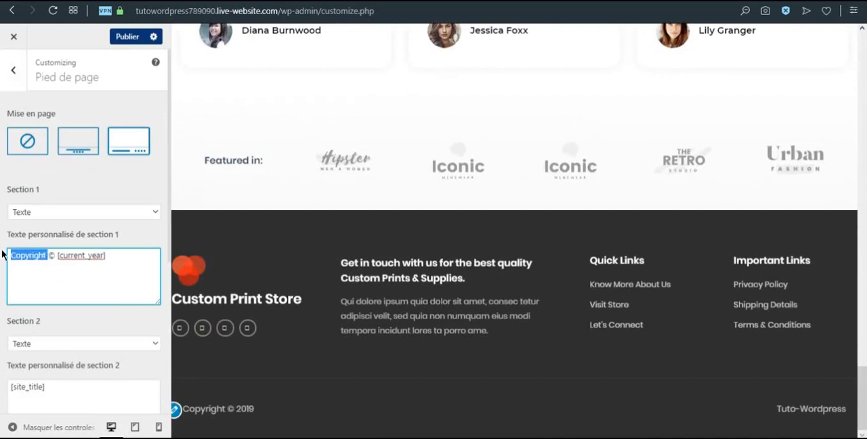
pyautogui.write('Site')
pyautogui.write('facile')
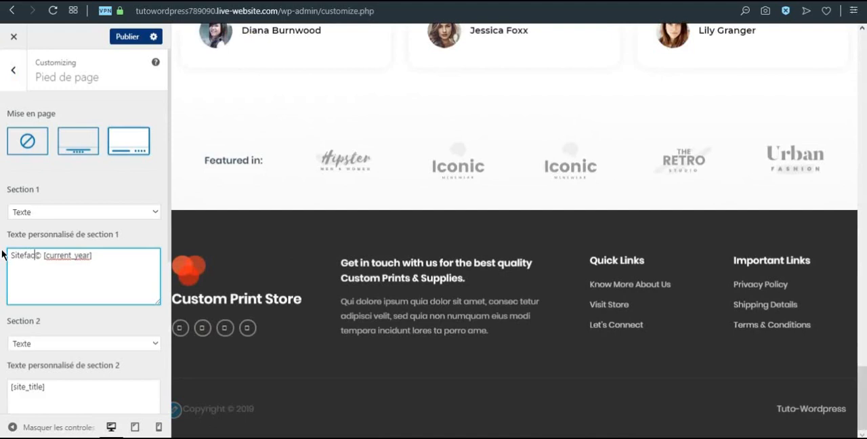
pyautogui.write('.eu')
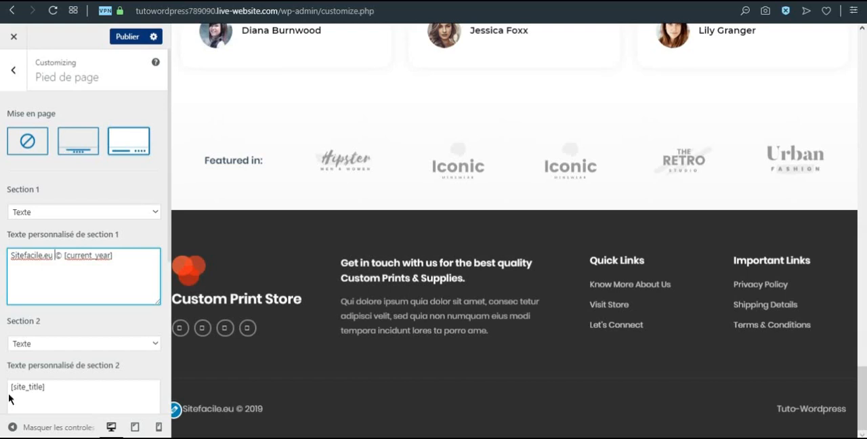
pyautogui.click(13, 70)
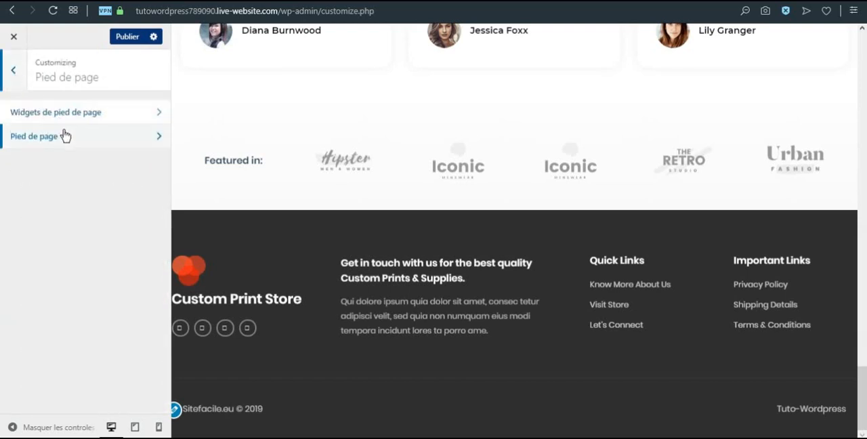
pyautogui.click(15, 76)
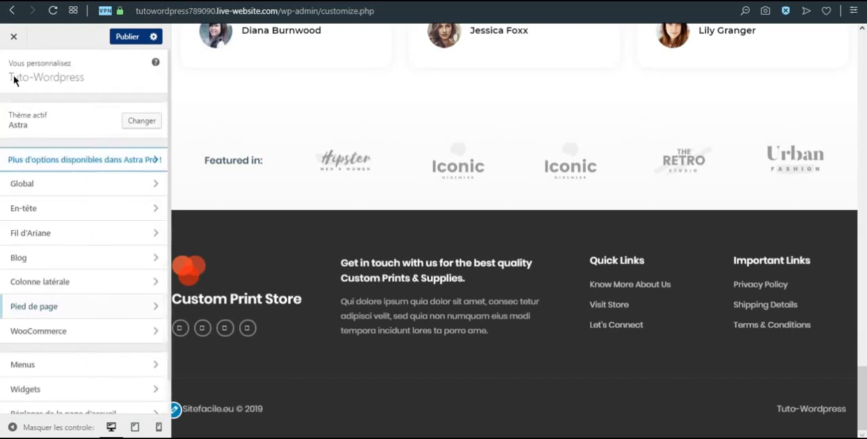
# Examine the WooCommerce store notification text and its activation option
pyautogui.click(79, 332)
pyautogui.scroll(10, 284, 286)
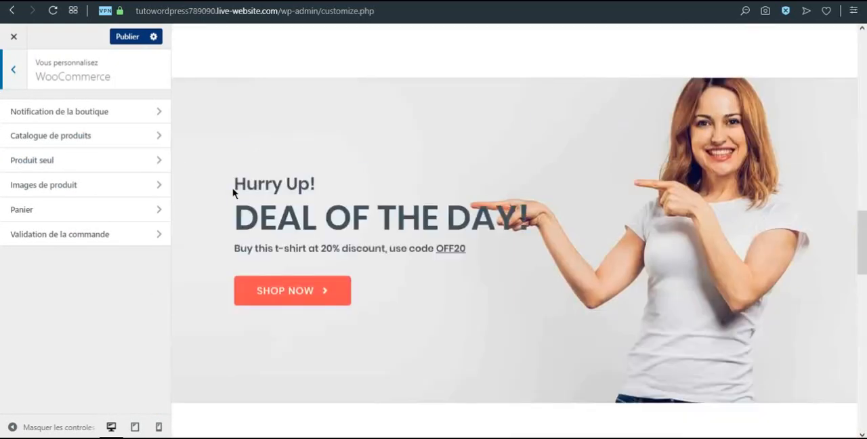
pyautogui.click(93, 113)
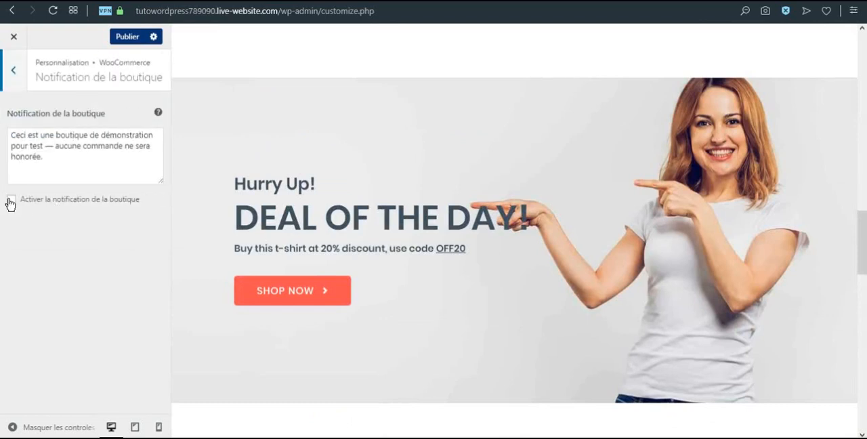
pyautogui.click(14, 76)
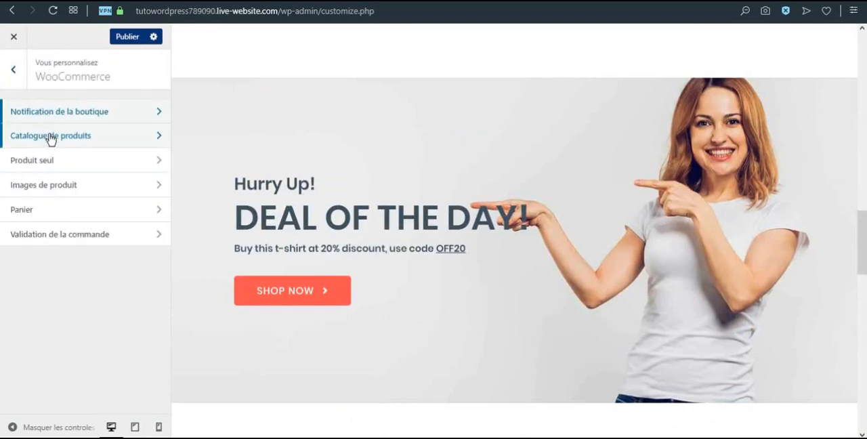
# Review the product catalogue's display options for the shop page and the category pages
pyautogui.click(50, 138)
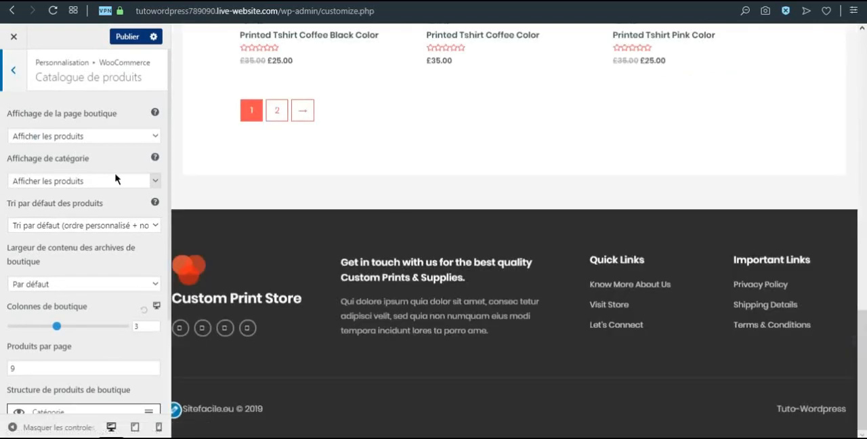
pyautogui.scroll(15, 481, 249)
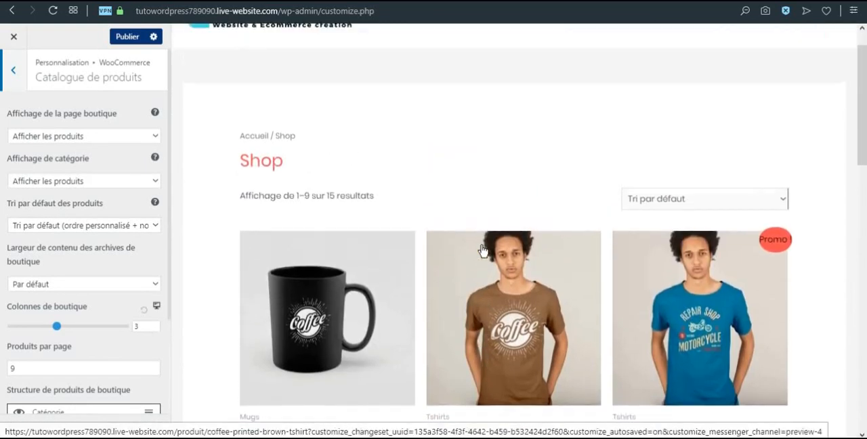
pyautogui.scroll(-8, 483, 252)
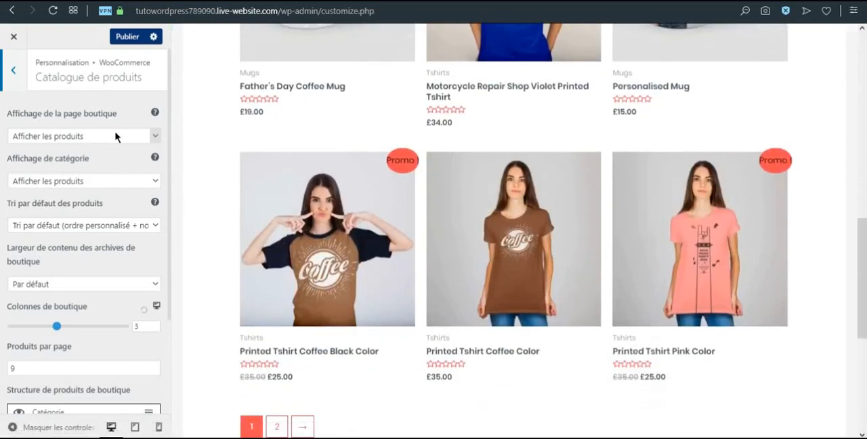
pyautogui.click(154, 136)
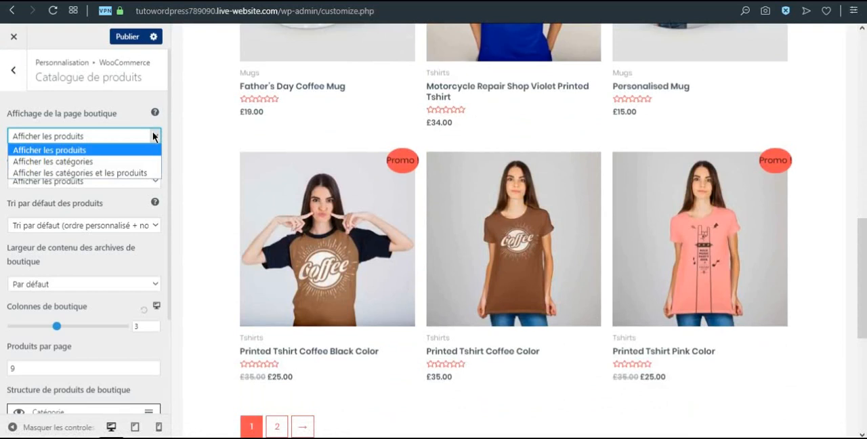
pyautogui.click(153, 137)
pyautogui.click(156, 181)
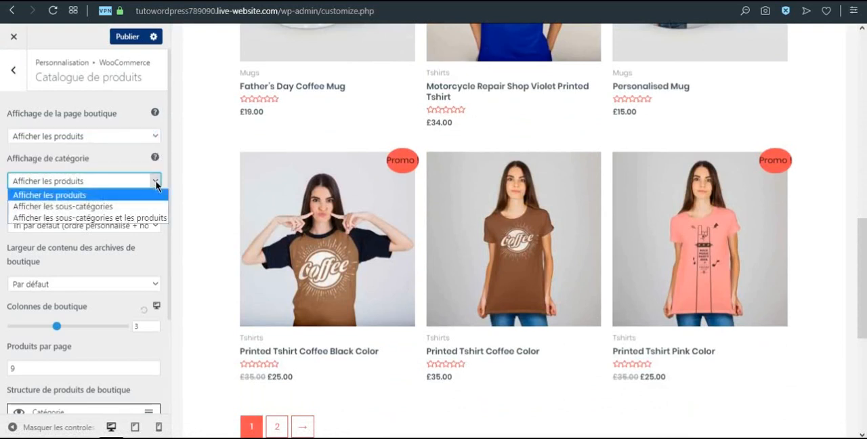
pyautogui.click(155, 182)
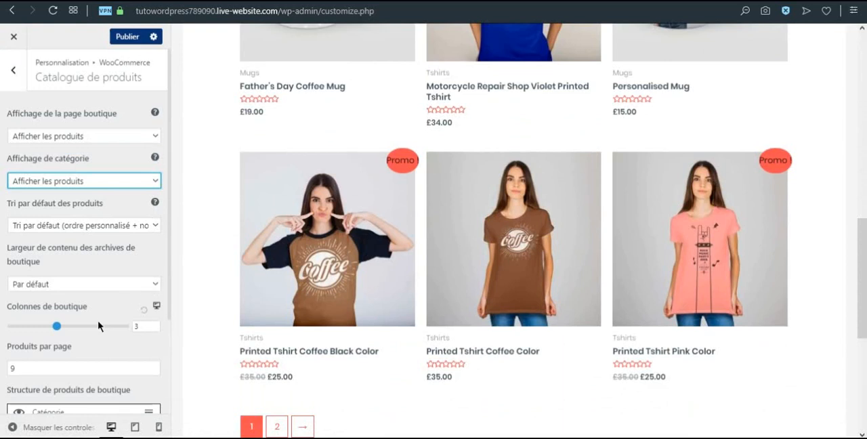
# Set the shop catalogue to 4 columns and check the product grid in the preview
pyautogui.click(56, 327)
pyautogui.moveTo(66, 330); pyautogui.dragTo(79, 327)
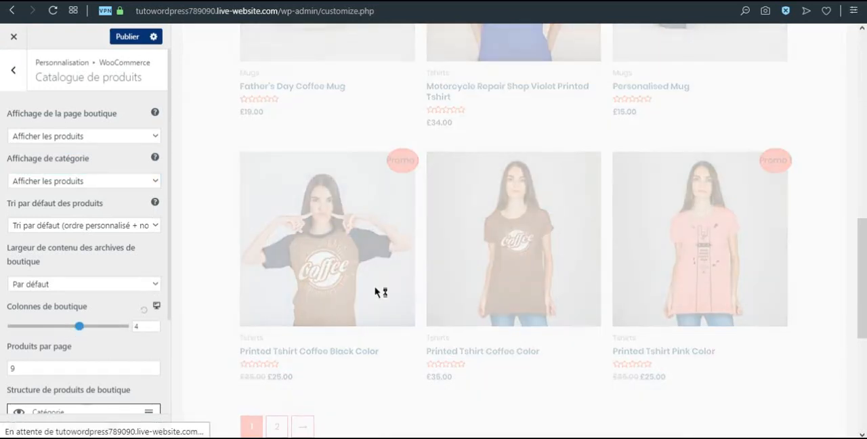
pyautogui.scroll(10, 381, 285)
pyautogui.scroll(-4, 382, 285)
pyautogui.scroll(3, 348, 244)
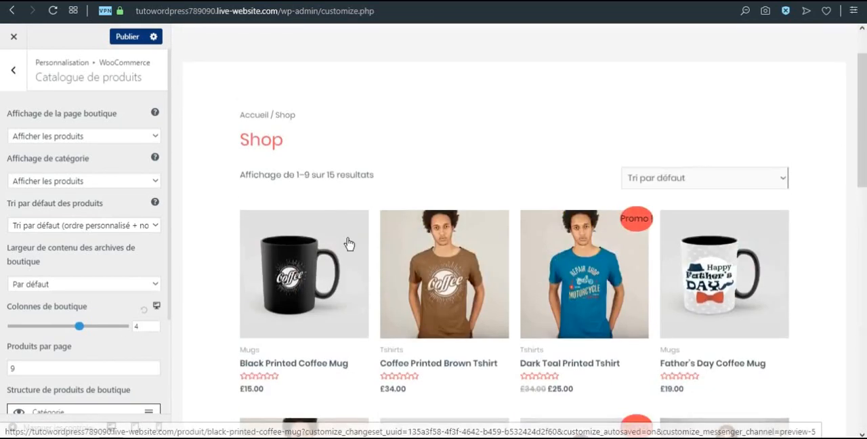
# Set the number of products per page to 15 and check the shop page preview
pyautogui.moveTo(12, 366); pyautogui.dragTo(6, 368)
pyautogui.write('15')
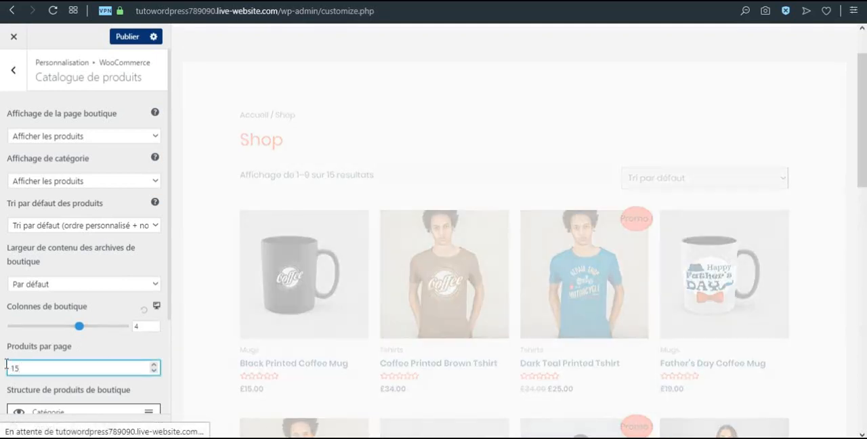
pyautogui.scroll(-12, 294, 205)
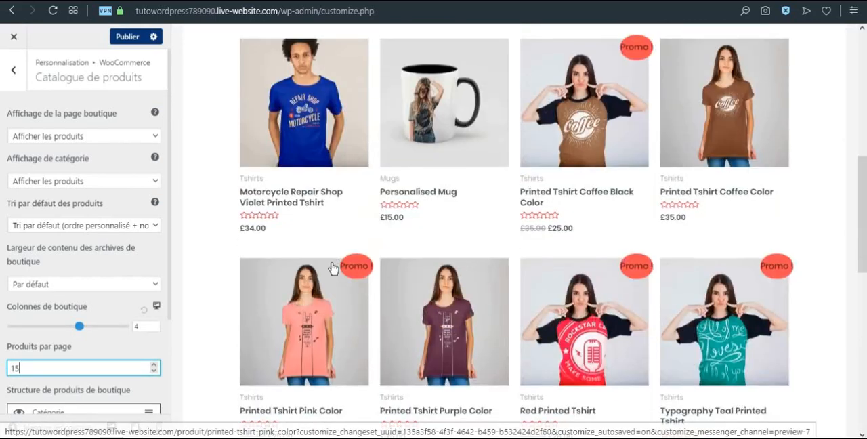
pyautogui.scroll(6, 271, 227)
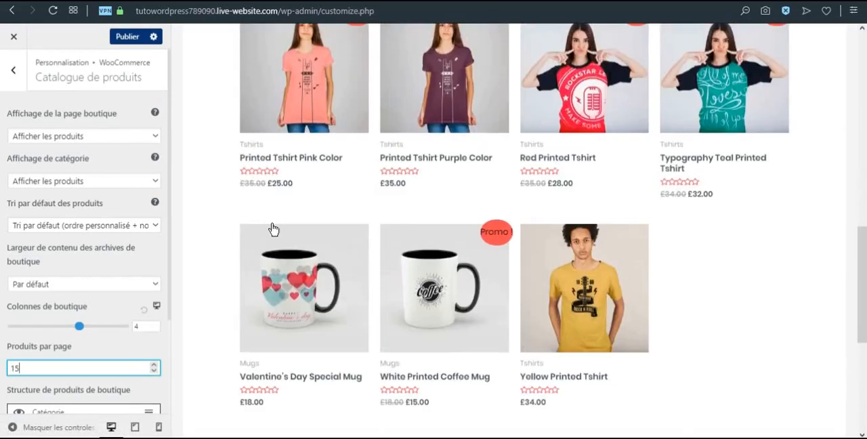
# Hide the ratings (Évaluations) and show the add-to-cart element (Ajouter au panier) in the shop product structure
pyautogui.scroll(-2, 42, 318)
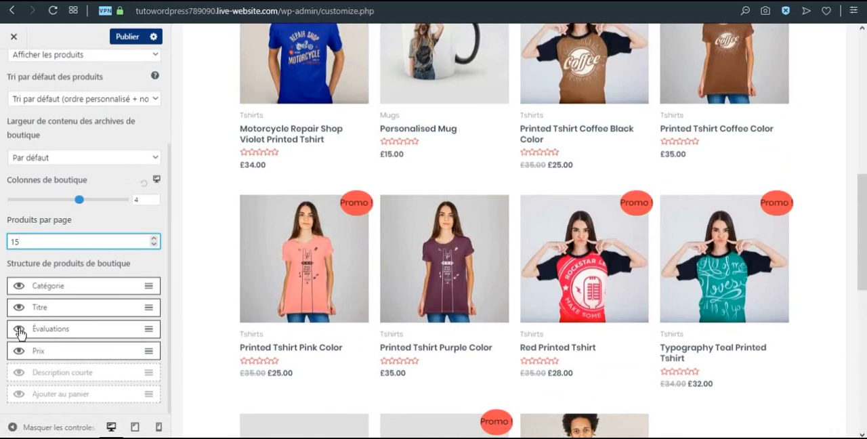
pyautogui.click(19, 329)
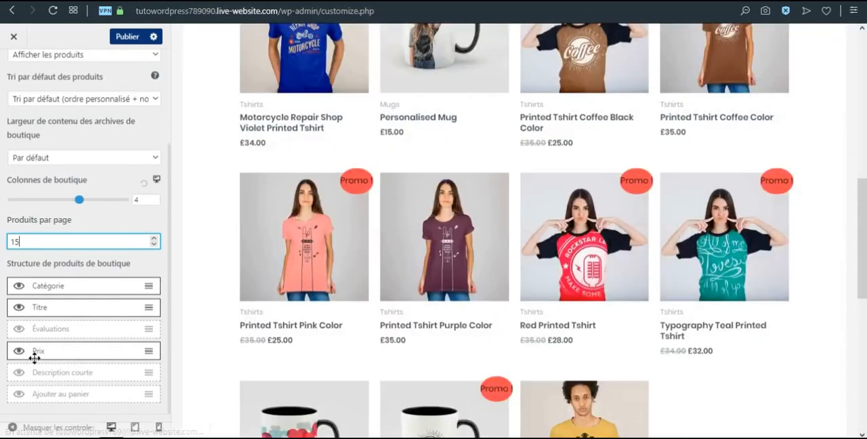
pyautogui.click(19, 395)
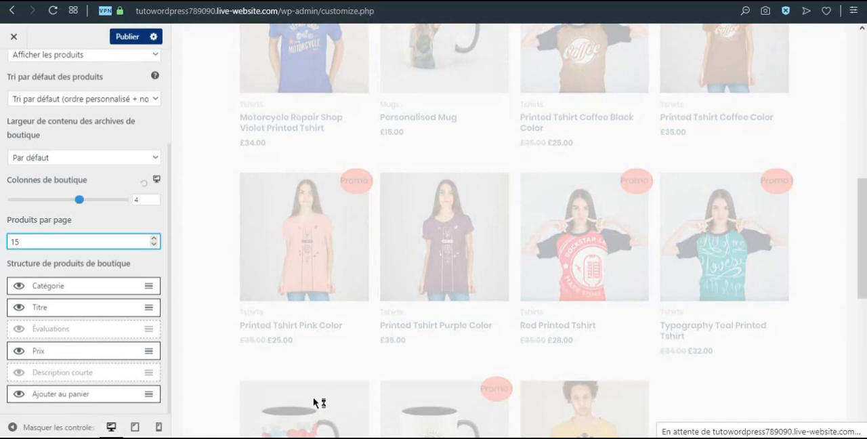
pyautogui.scroll(-2, 315, 379)
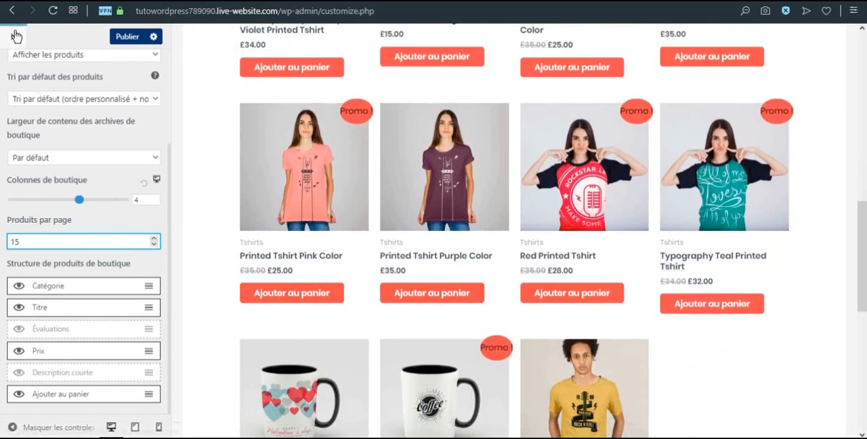
pyautogui.scroll(3, 63, 152)
pyautogui.click(14, 73)
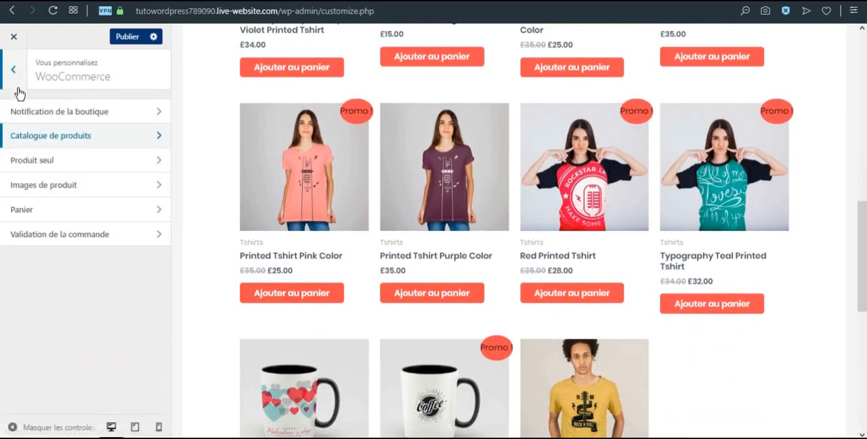
# Disable the breadcrumb on single product pages, previewing it on the Printed Tshirt Pink Color product
pyautogui.click(29, 160)
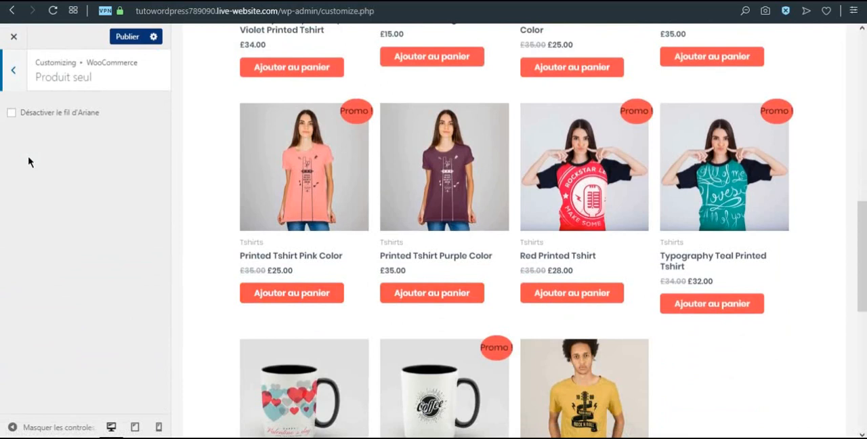
pyautogui.click(316, 170)
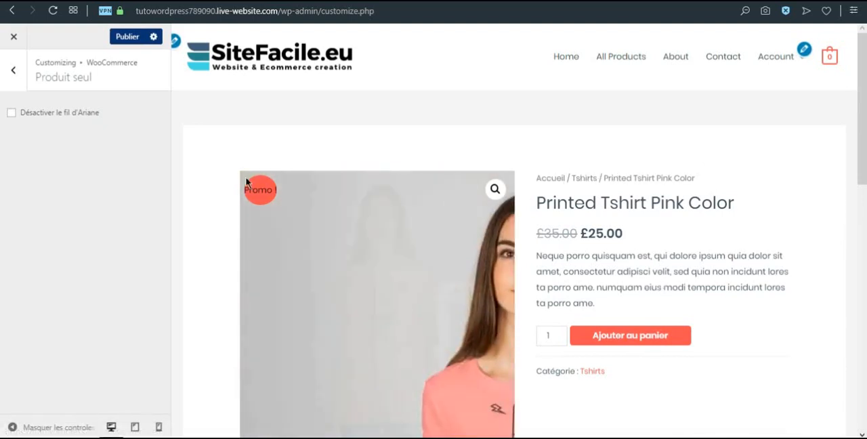
pyautogui.click(12, 113)
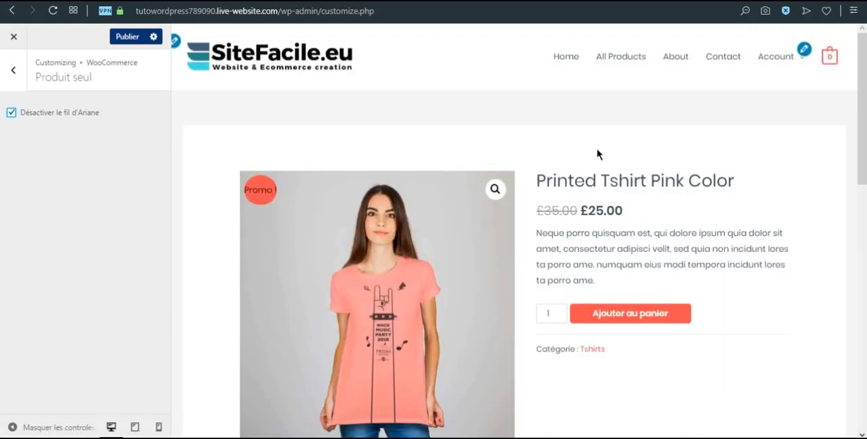
pyautogui.click(14, 72)
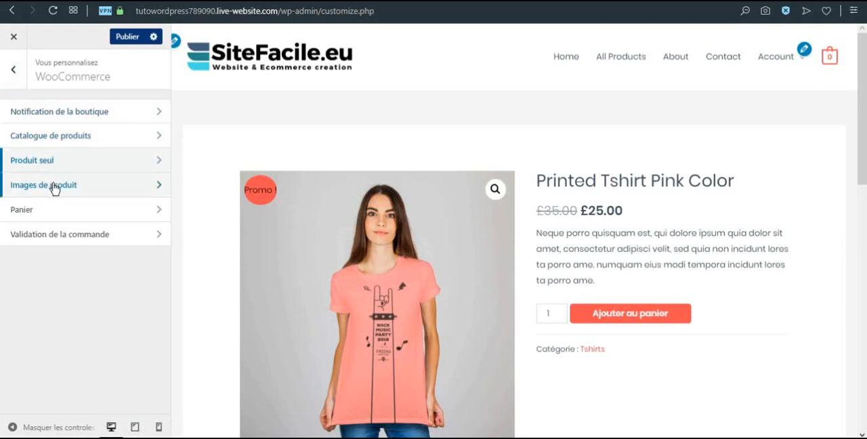
# Review the WooCommerce cart options and the checkout settings for optional fields, privacy policy page and terms and conditions page
pyautogui.click(56, 212)
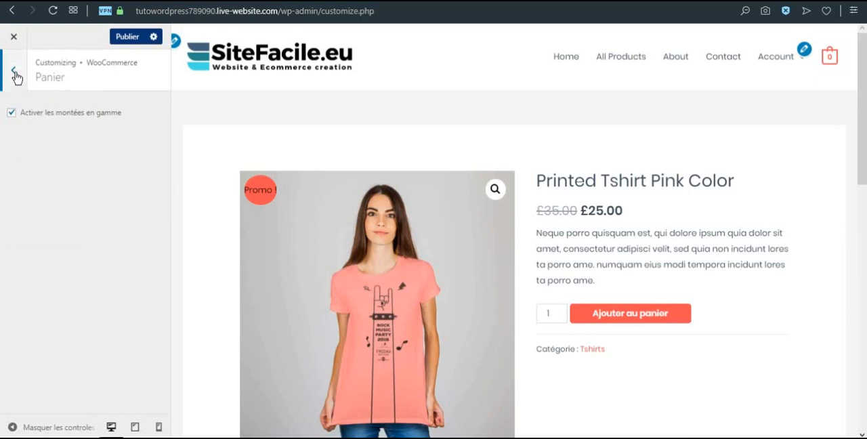
pyautogui.click(14, 72)
pyautogui.click(56, 238)
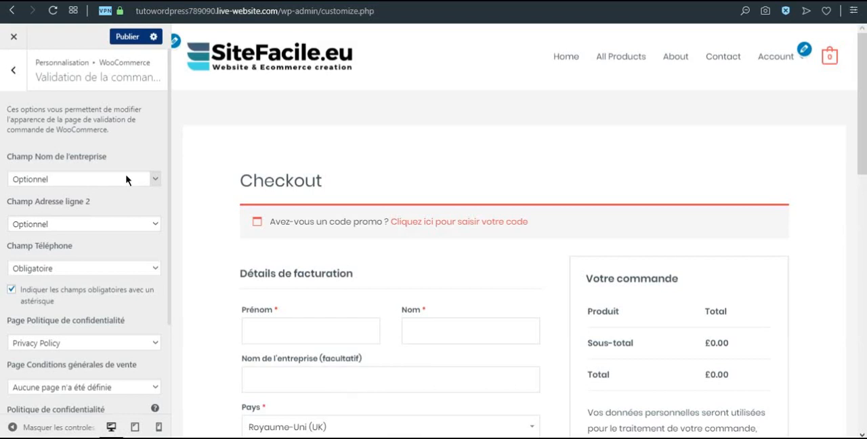
pyautogui.scroll(-1, 122, 243)
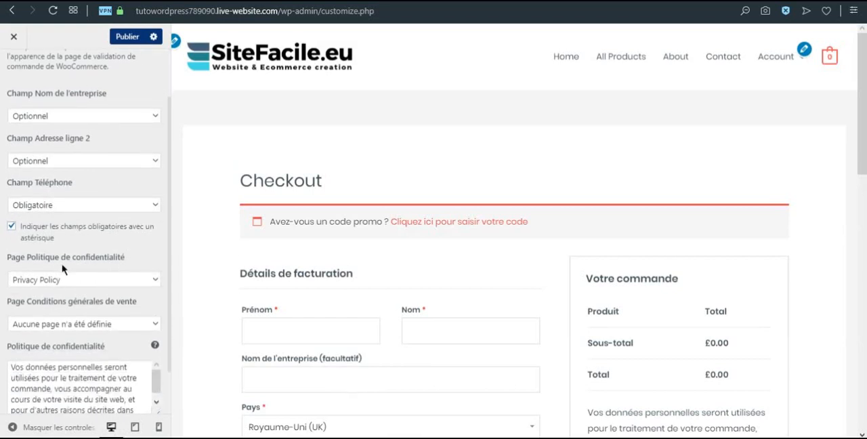
pyautogui.scroll(-1, 66, 271)
pyautogui.click(62, 226)
pyautogui.click(67, 226)
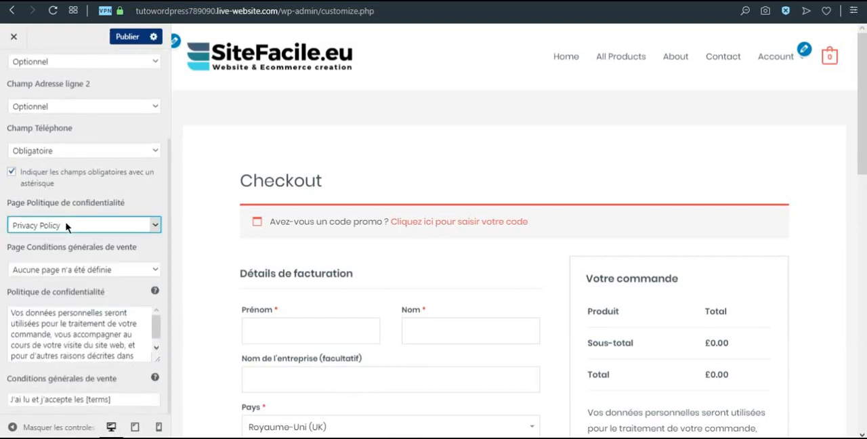
pyautogui.scroll(-5, 677, 210)
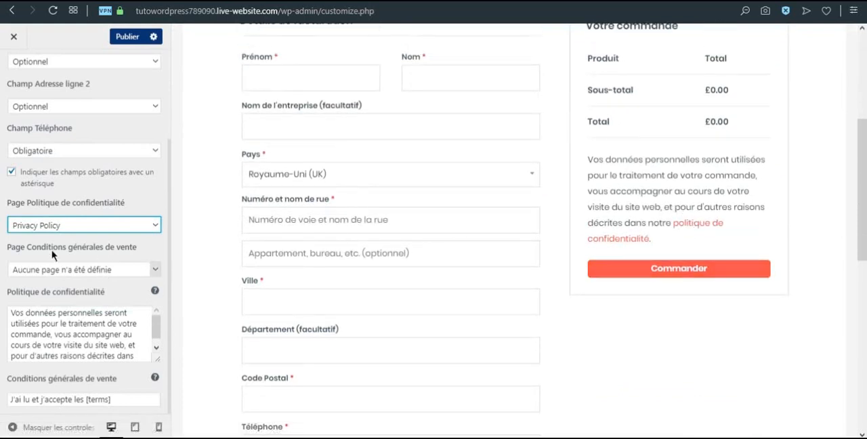
pyautogui.click(90, 271)
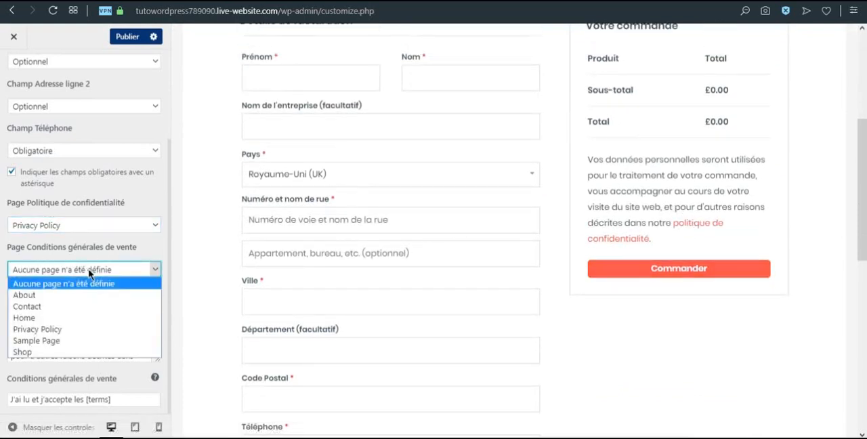
pyautogui.click(80, 283)
# Examine the checkout page preview from the billing details to the order notes
pyautogui.scroll(-1, 83, 339)
pyautogui.scroll(1, 91, 334)
pyautogui.scroll(3, 117, 288)
pyautogui.scroll(4, 345, 263)
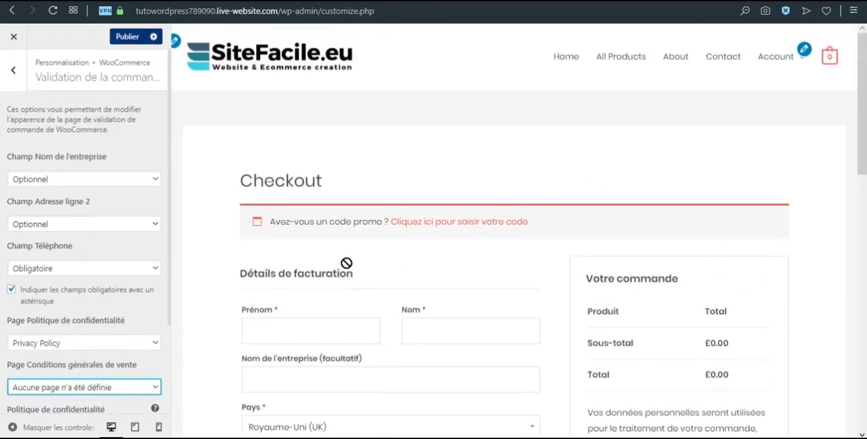
pyautogui.scroll(-8, 346, 263)
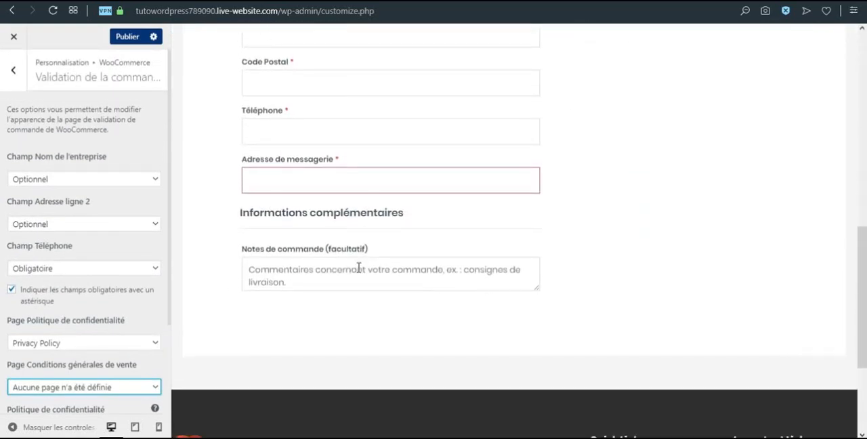
pyautogui.scroll(8, 362, 265)
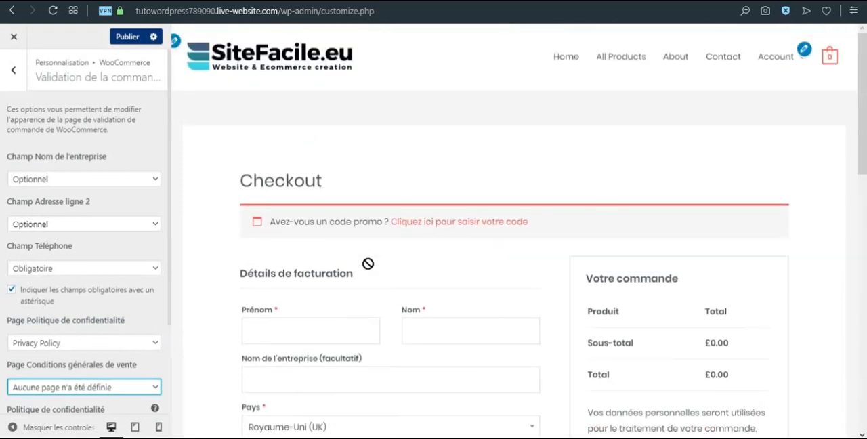
# Open the Main Menu in the menu settings and show the home page in the preview
pyautogui.click(23, 78)
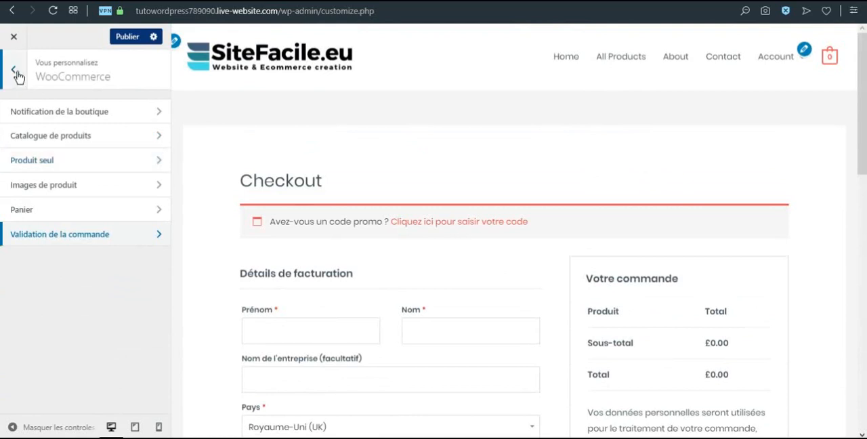
pyautogui.click(15, 74)
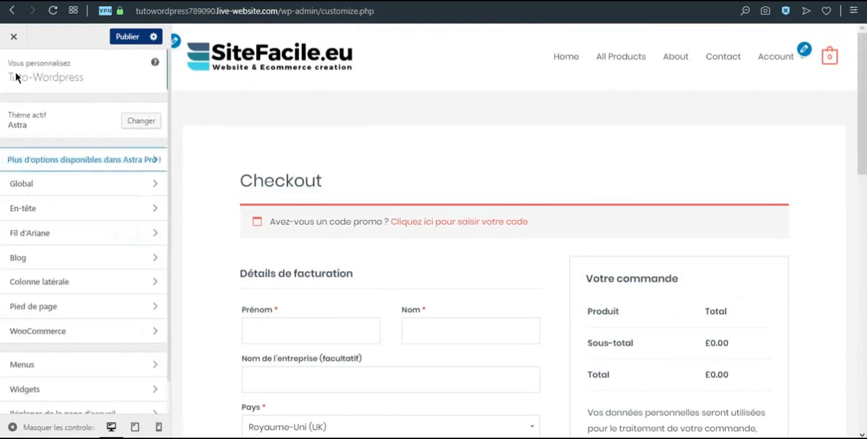
pyautogui.scroll(-1, 56, 154)
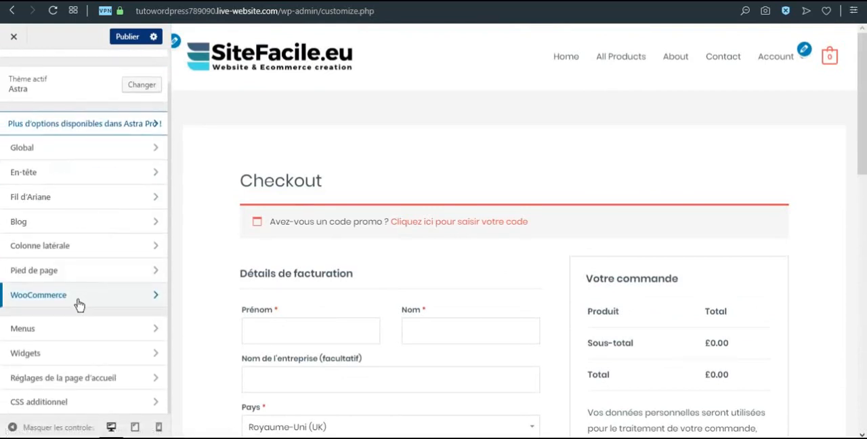
pyautogui.click(52, 332)
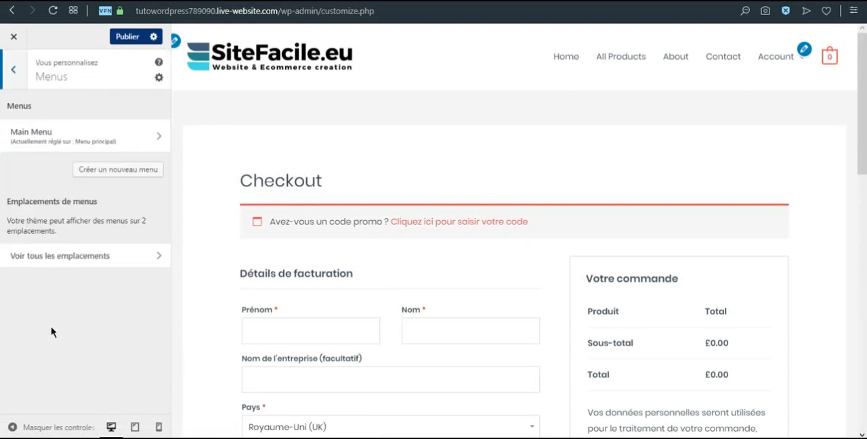
pyautogui.click(217, 81)
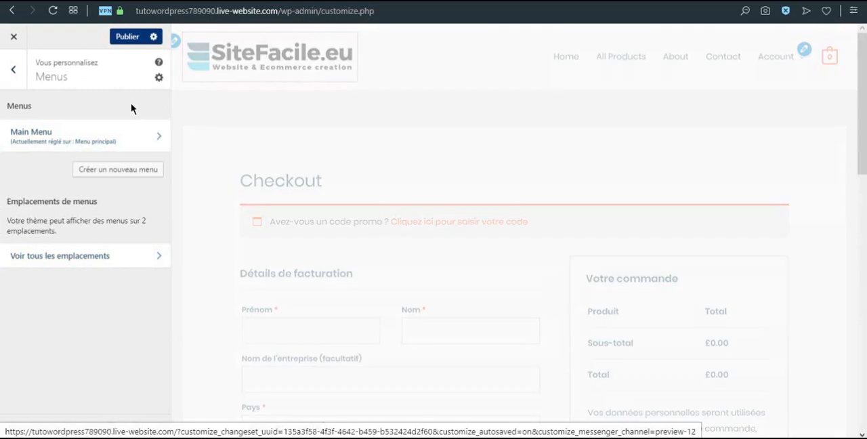
pyautogui.click(65, 143)
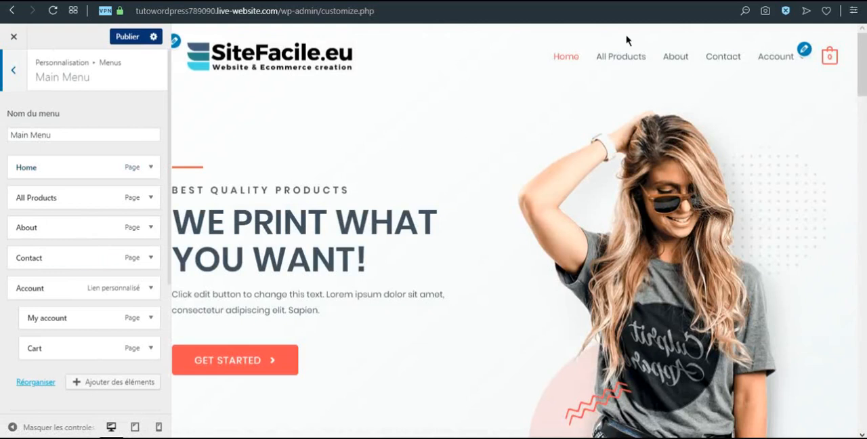
pyautogui.moveTo(791, 59)
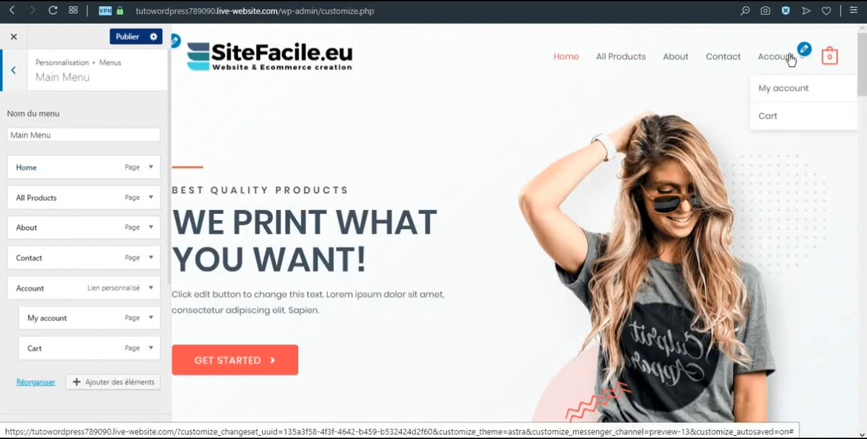
# Rename the Home item of the Main Menu to "Accueil"
pyautogui.click(95, 168)
pyautogui.doubleClick(44, 204)
pyautogui.write('Accueil')
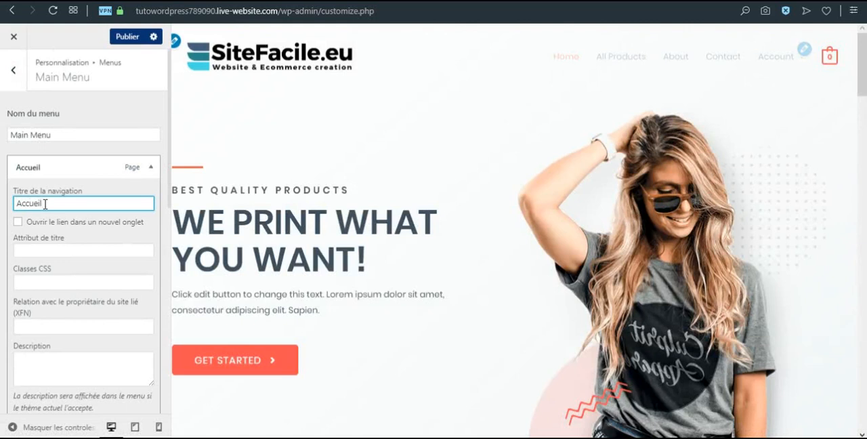
pyautogui.scroll(-2, 100, 246)
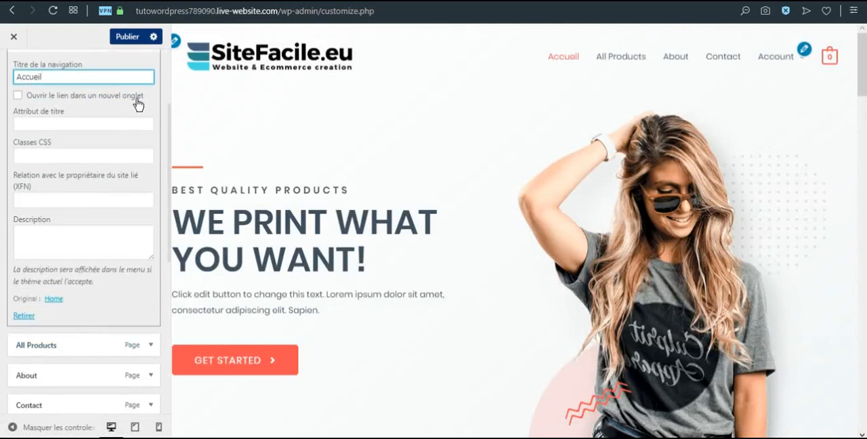
pyautogui.scroll(2, 147, 120)
pyautogui.click(154, 169)
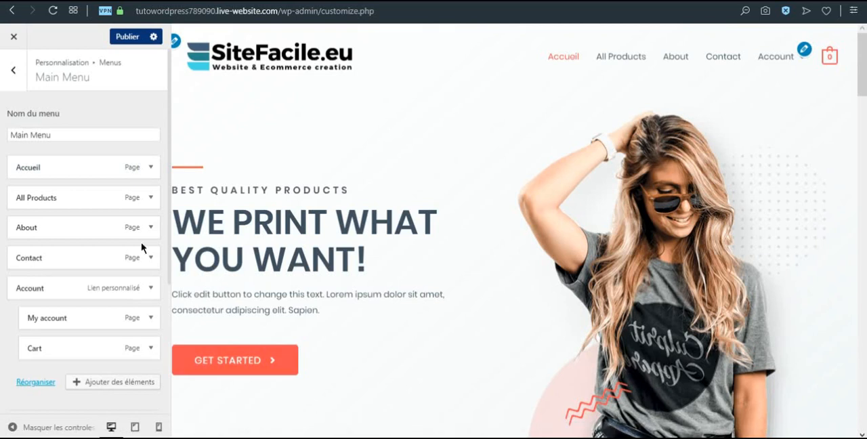
# Rename the All Products item of the Main Menu to "Nos produits"
pyautogui.click(150, 198)
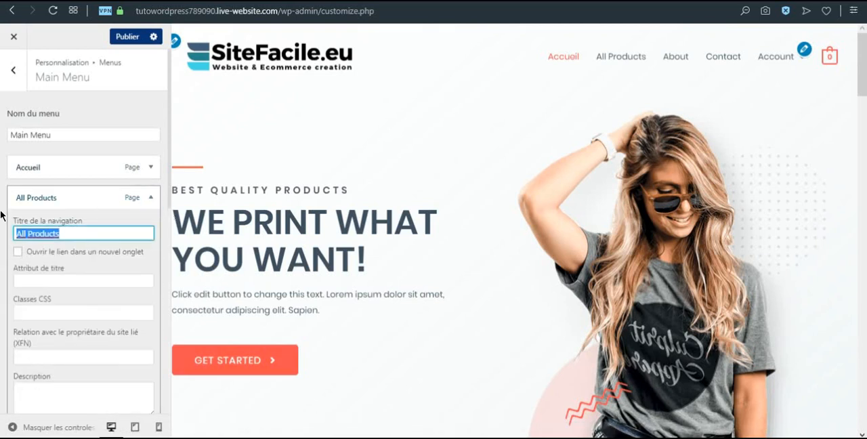
pyautogui.write('Nos')
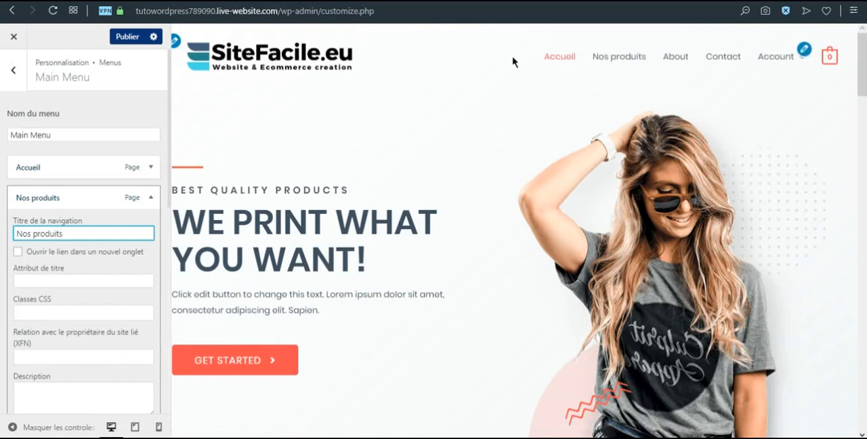
pyautogui.click(150, 198)
# Move the About item under Account as its first sub-item and check the Account submenu in the preview
pyautogui.scroll(-1, 74, 206)
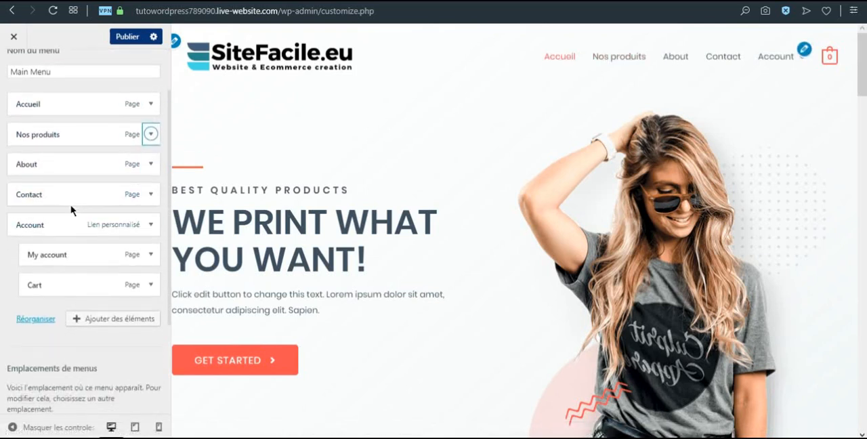
pyautogui.moveTo(35, 164); pyautogui.dragTo(27, 186)
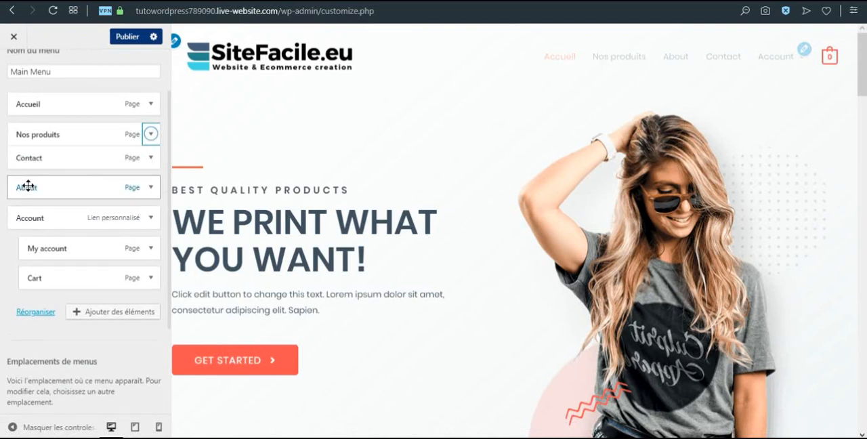
pyautogui.moveTo(64, 190)
pyautogui.mouseDown()
pyautogui.moveTo(54, 228)
pyautogui.moveTo(43, 236)
pyautogui.moveTo(48, 195)
pyautogui.moveTo(56, 201)
pyautogui.mouseUp()
pyautogui.moveTo(767, 51)
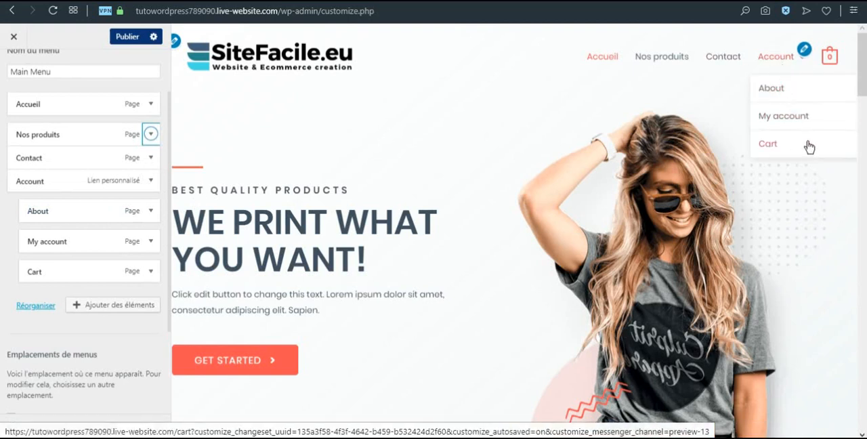
pyautogui.scroll(-3, 29, 232)
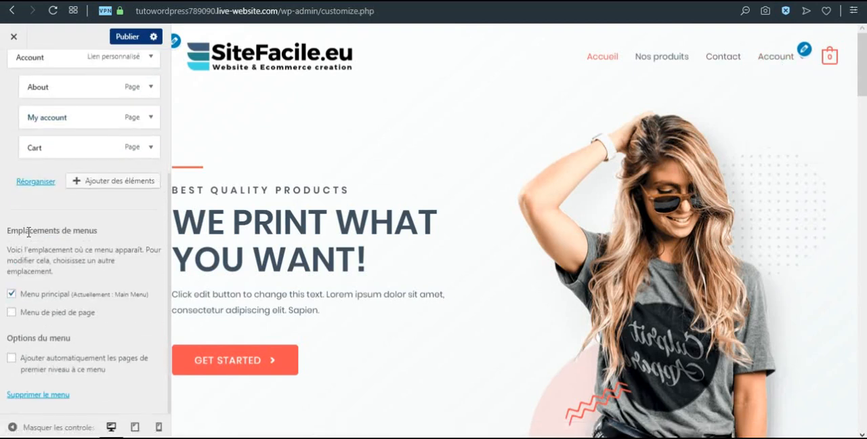
pyautogui.scroll(4, 15, 260)
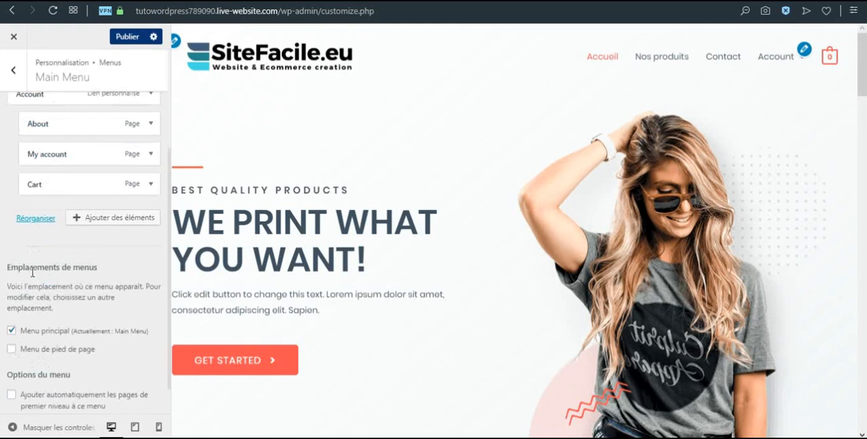
# Publish the customisation changes and close the customizer to return to the live site
pyautogui.click(18, 74)
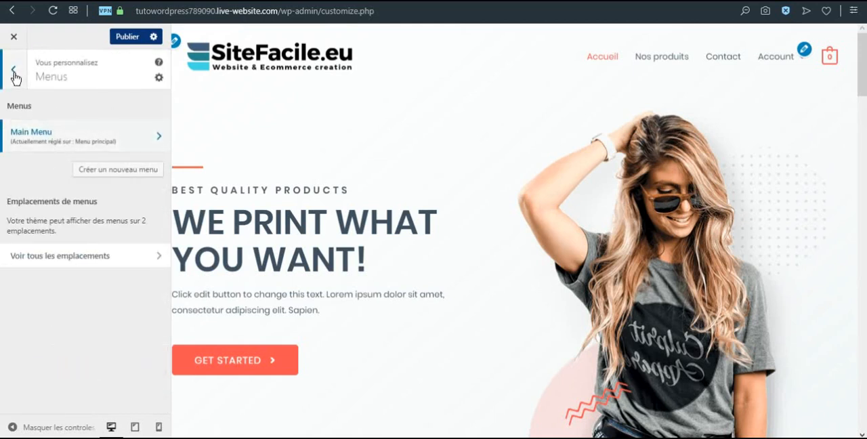
pyautogui.click(15, 76)
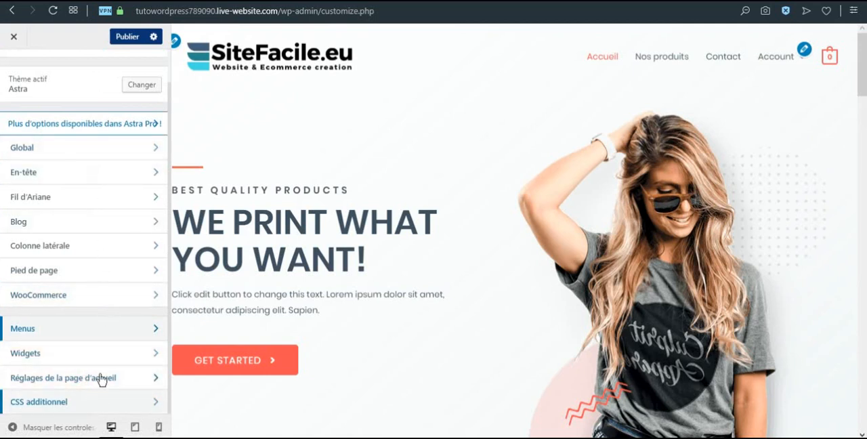
pyautogui.scroll(1, 89, 393)
pyautogui.click(125, 39)
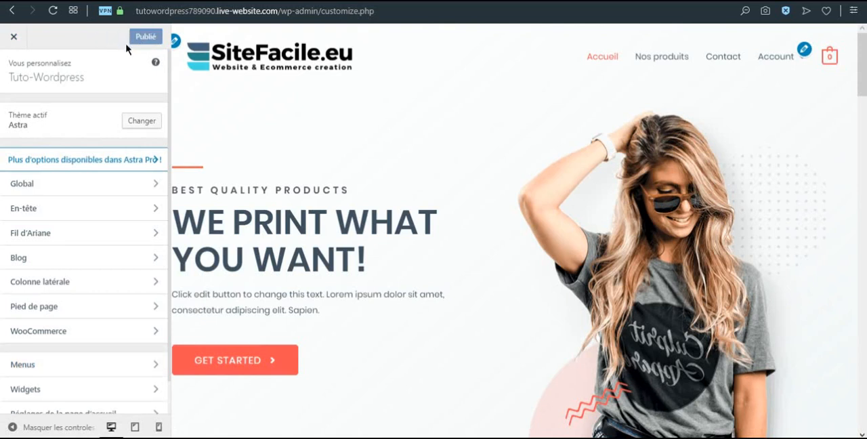
pyautogui.click(13, 38)
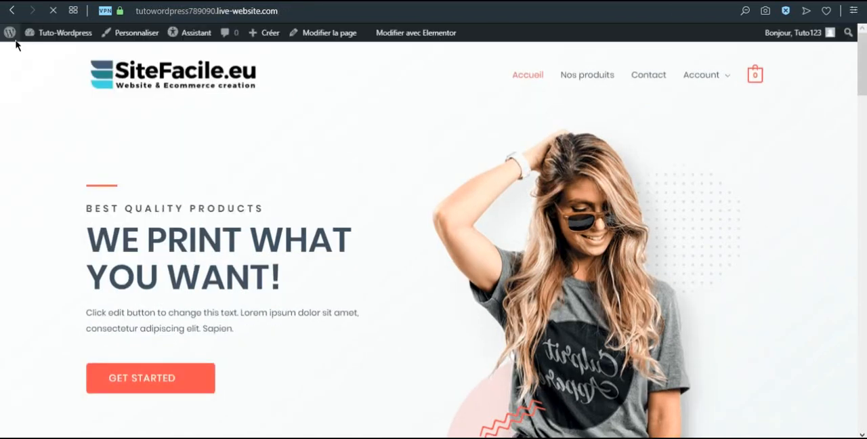
pyautogui.moveTo(15, 44)
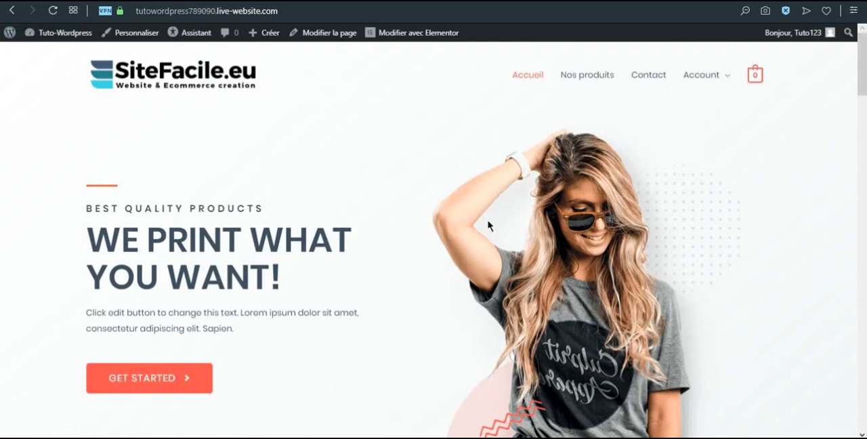
# Open the home page for editing in Elementor
pyautogui.moveTo(146, 233); pyautogui.dragTo(243, 225)
pyautogui.click(278, 234)
pyautogui.click(406, 38)
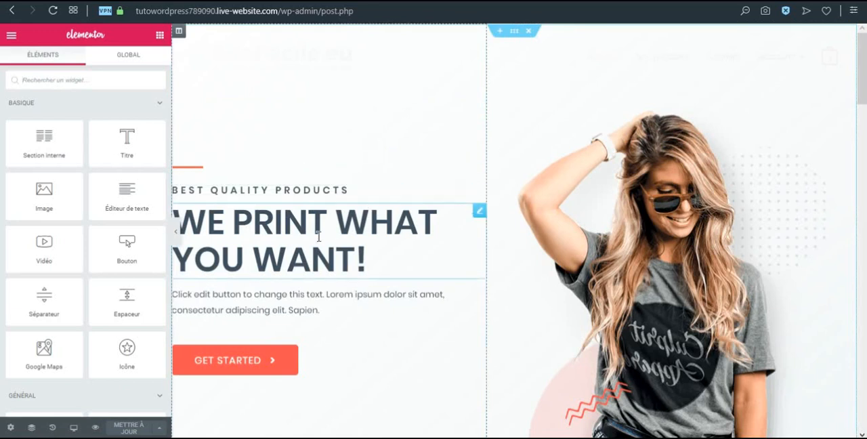
# Replace the "We print what you want!" headline of the home page with "TUTO WORDPRESS"
pyautogui.scroll(-1, 477, 304)
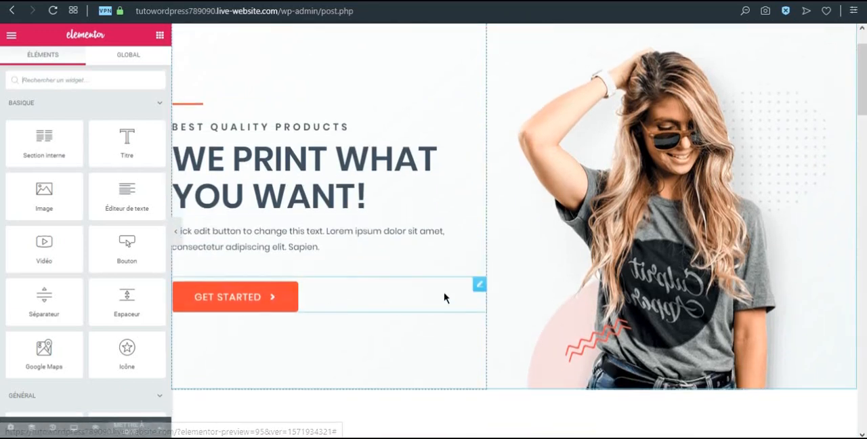
pyautogui.click(362, 193)
pyautogui.moveTo(368, 193); pyautogui.dragTo(181, 157)
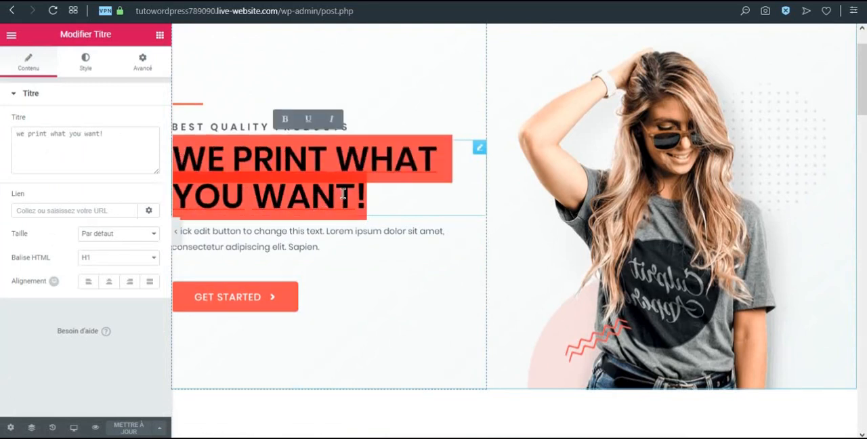
pyautogui.write('TUTO W')
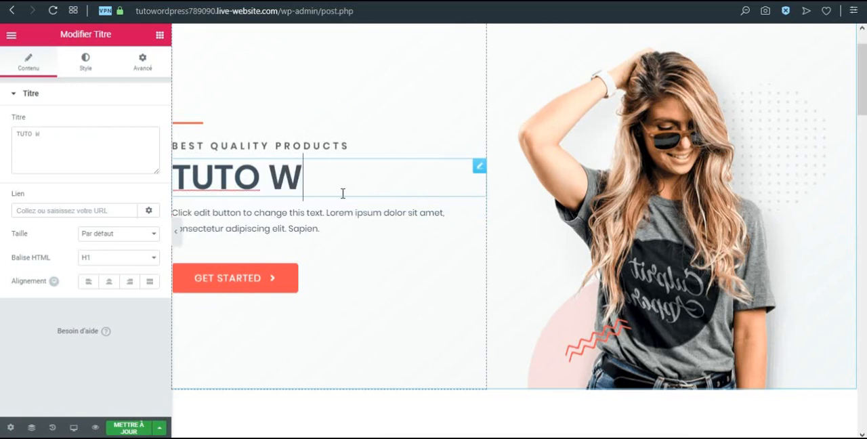
pyautogui.write('ORDPRESS')
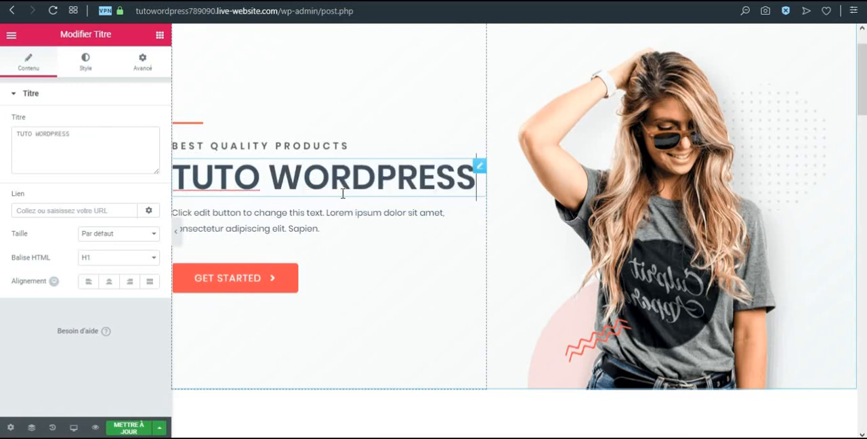
# Examine the headline's title settings and open the settings of the GET STARTED button on the home page
pyautogui.click(90, 133)
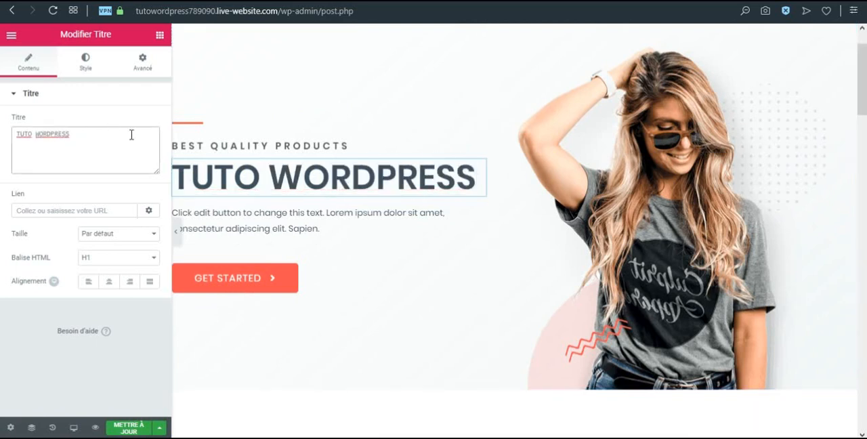
pyautogui.moveTo(487, 142); pyautogui.dragTo(488, 176)
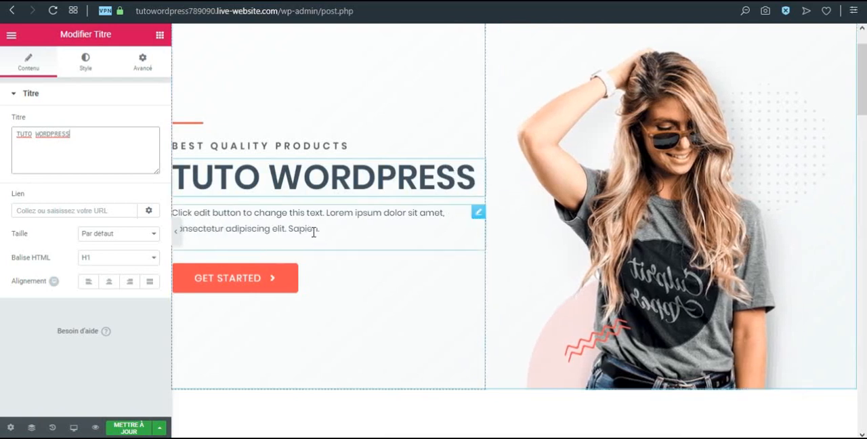
pyautogui.moveTo(481, 271); pyautogui.dragTo(432, 272)
pyautogui.scroll(1, 652, 231)
pyautogui.scroll(-6, 652, 230)
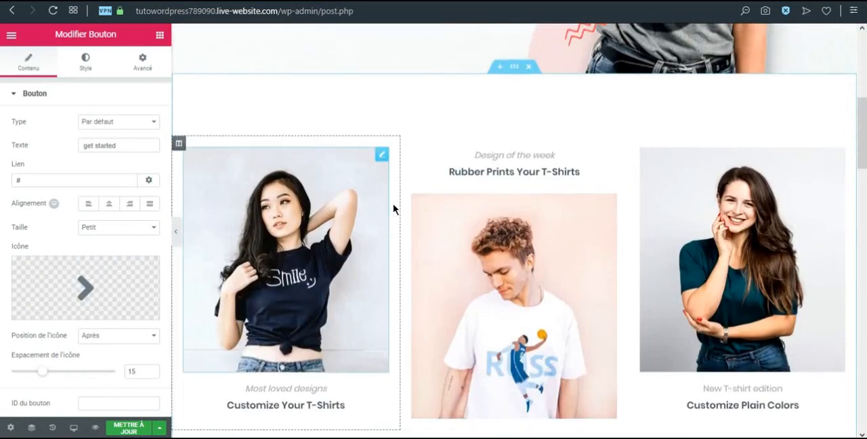
# Move the "Rubber Prints Your T-Shirts" column ahead of the "Customize Your T-Shirts" column, and return it to the middle
pyautogui.moveTo(406, 143); pyautogui.dragTo(196, 203)
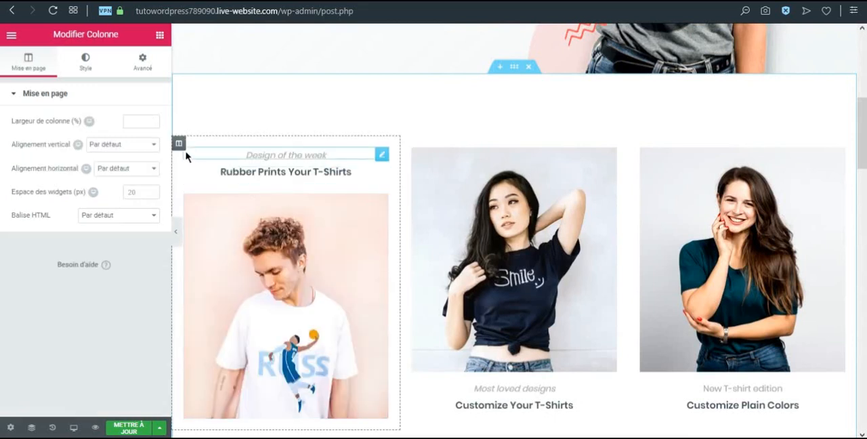
pyautogui.moveTo(179, 154); pyautogui.dragTo(562, 216)
# Open the "Customize Your T-Shirts" title under the first image and examine its text field
pyautogui.scroll(-2, 562, 216)
pyautogui.click(327, 279)
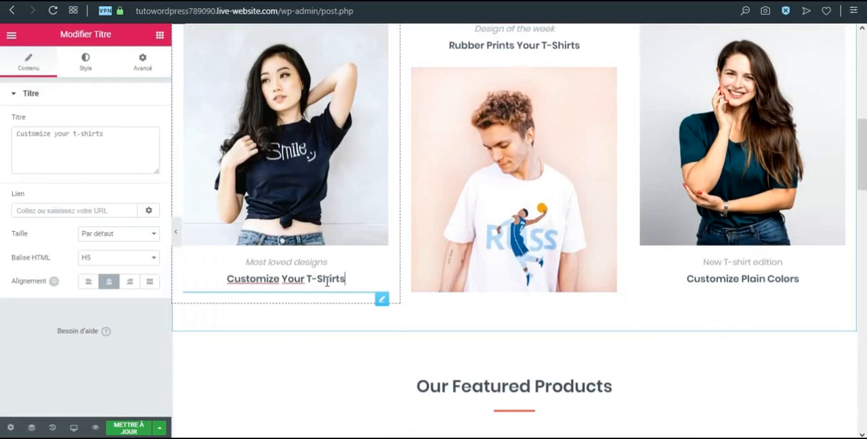
pyautogui.click(106, 137)
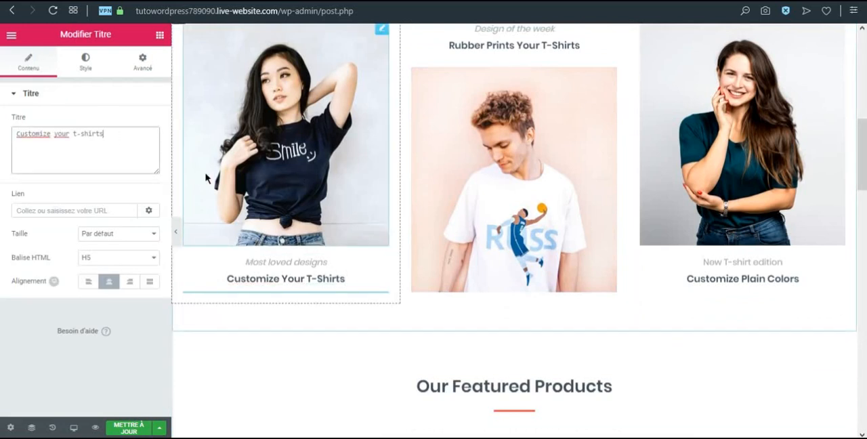
# Inspect the product shortcodes in the "Our Featured Products" and "Most Loved Products" sections of the home page
pyautogui.scroll(-1, 498, 196)
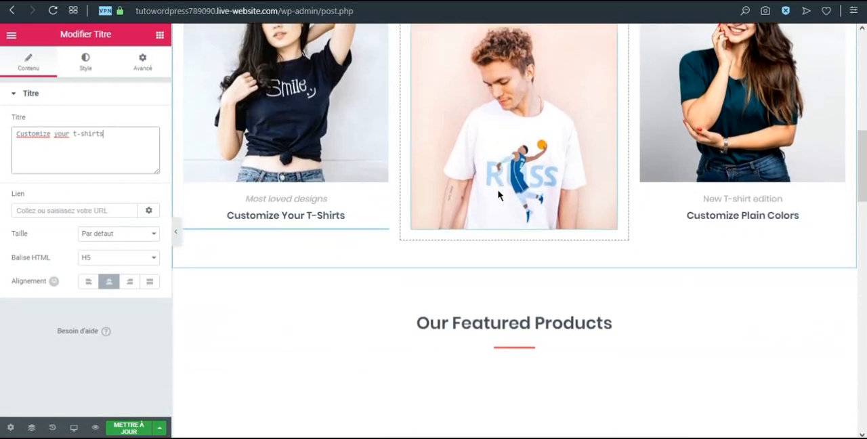
pyautogui.scroll(-3, 498, 195)
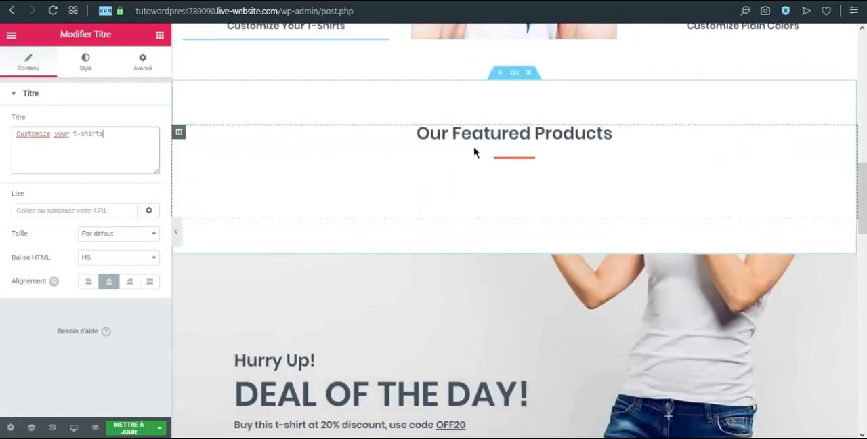
pyautogui.click(403, 201)
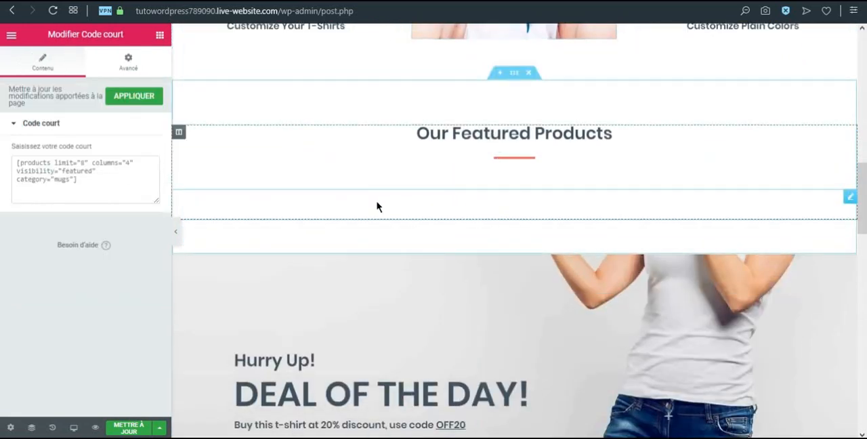
pyautogui.moveTo(124, 178); pyautogui.dragTo(13, 161)
pyautogui.click(111, 187)
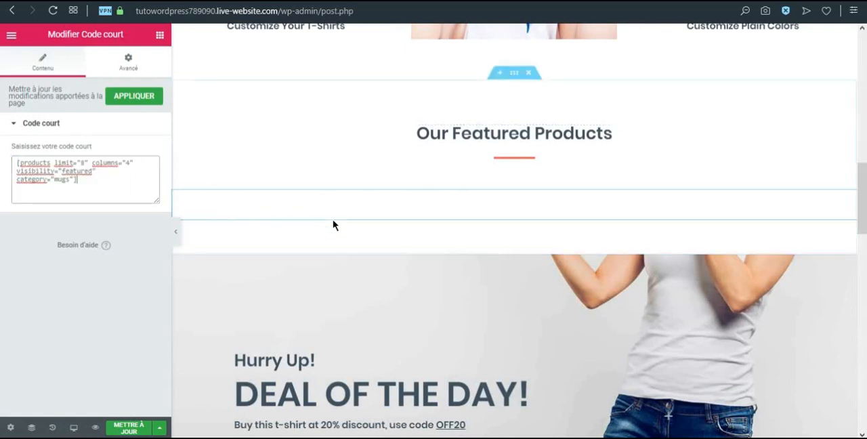
pyautogui.scroll(-7, 333, 214)
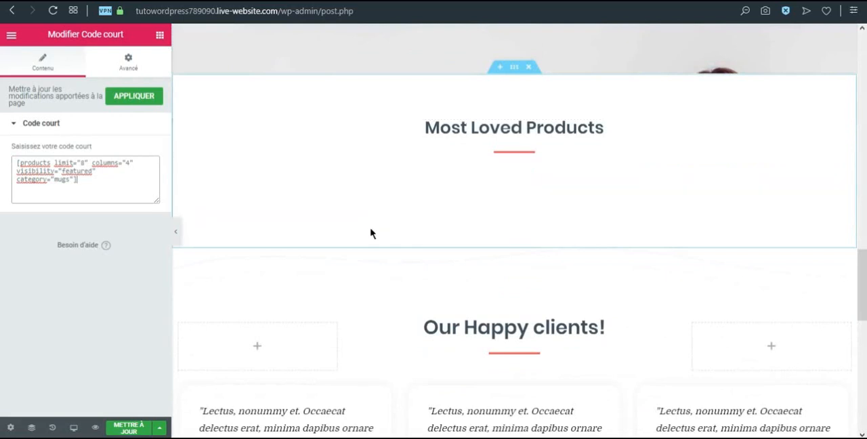
pyautogui.click(371, 208)
pyautogui.click(123, 184)
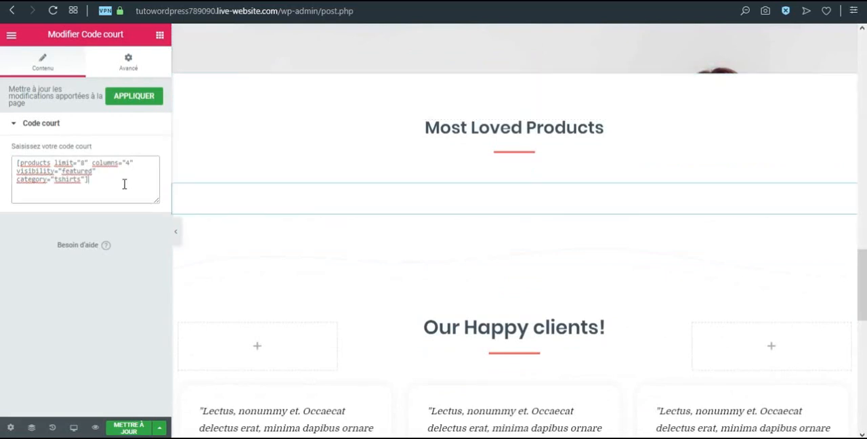
# Preview the home page changes and examine how the featured and most loved product sections display
pyautogui.click(95, 428)
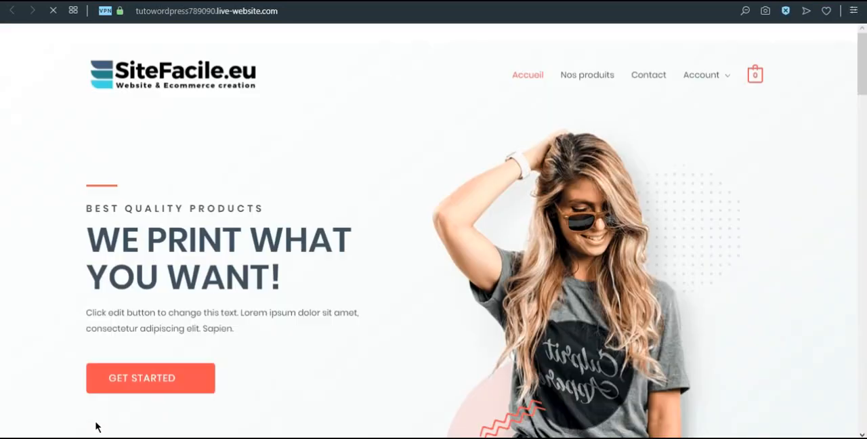
pyautogui.scroll(-3, 369, 286)
pyautogui.scroll(-5, 370, 286)
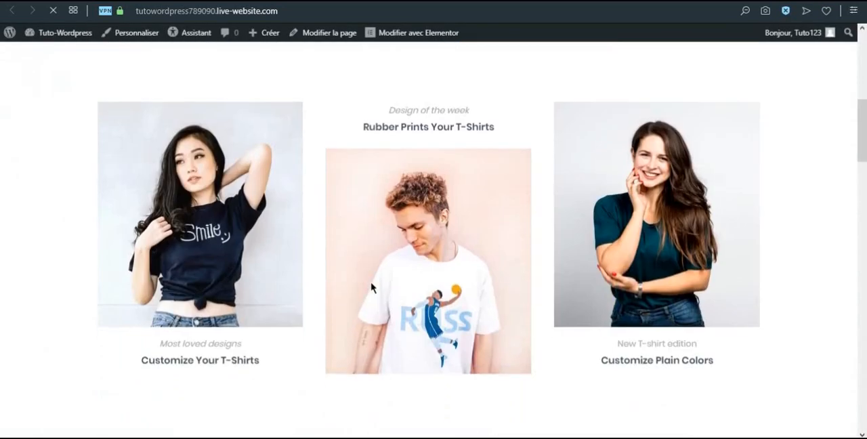
pyautogui.scroll(-12, 377, 261)
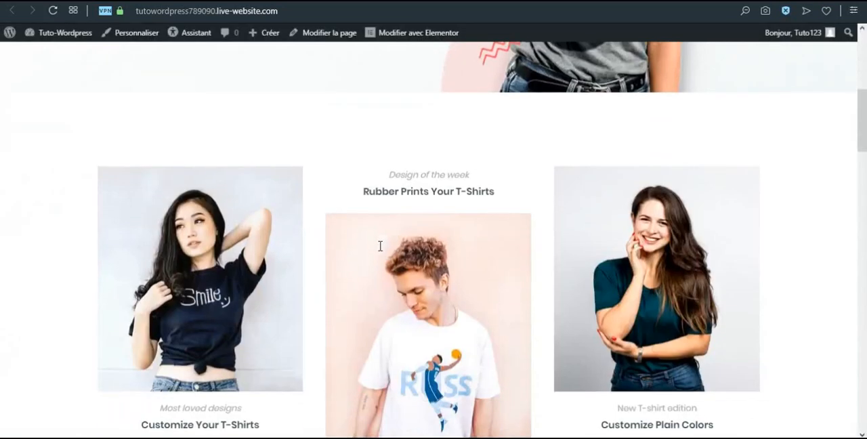
pyautogui.scroll(-2, 381, 249)
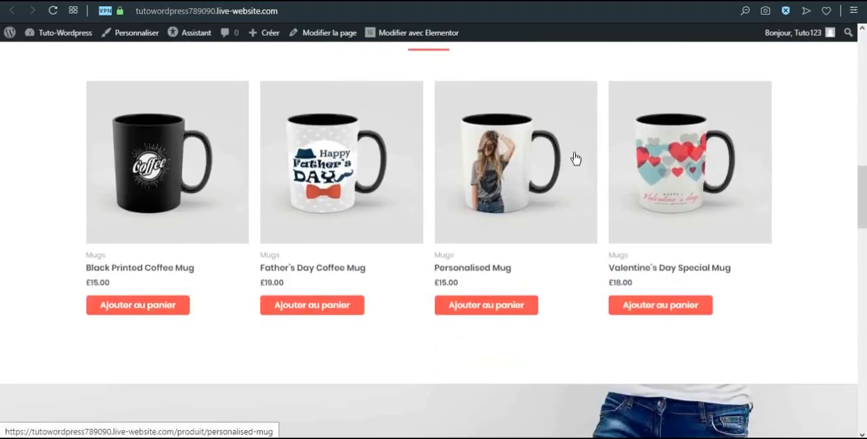
pyautogui.scroll(-12, 351, 309)
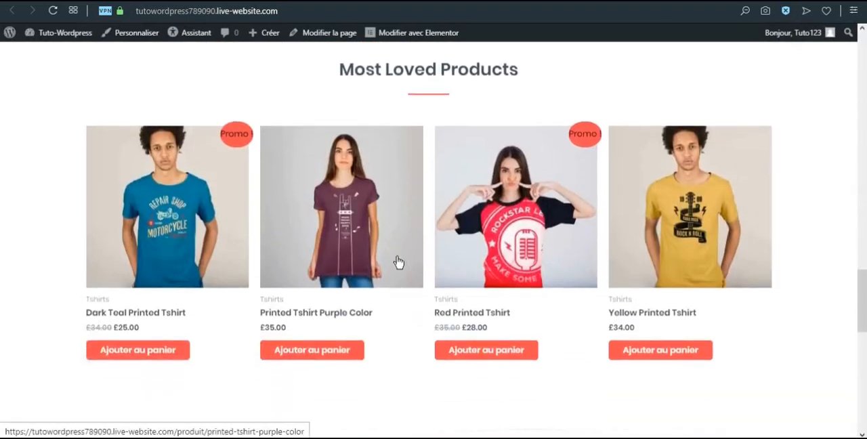
pyautogui.scroll(-3, 466, 248)
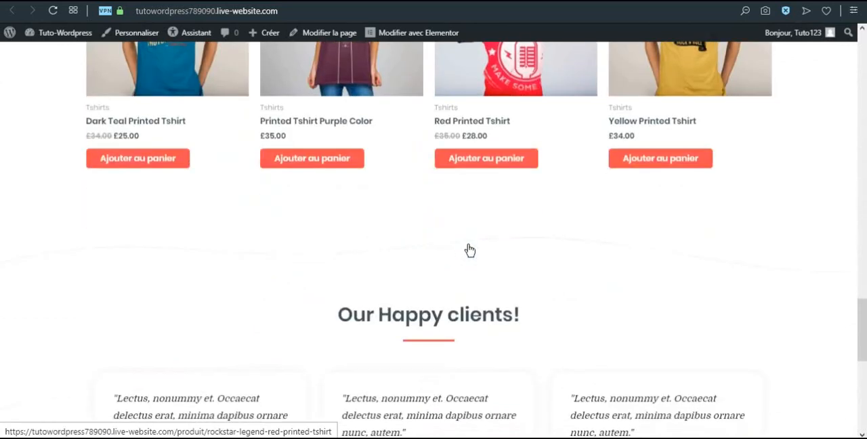
pyautogui.scroll(5, 357, 137)
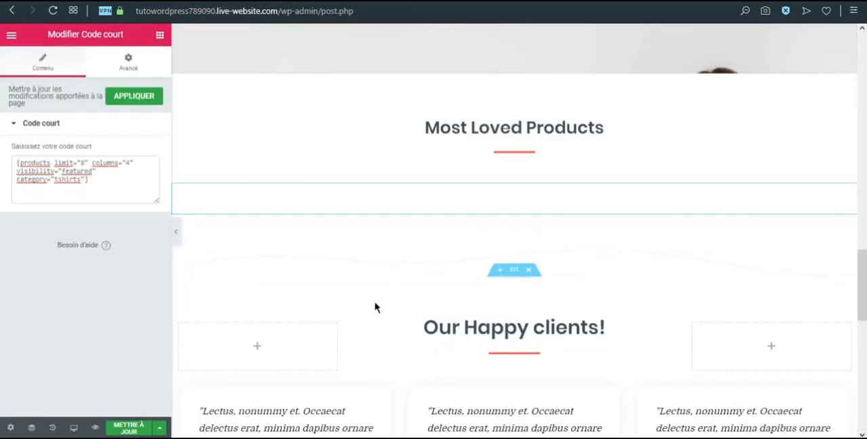
# Open the star rating of the first "Our Happy clients!" testimonial and examine the "Featured in" logos below
pyautogui.scroll(-2, 478, 328)
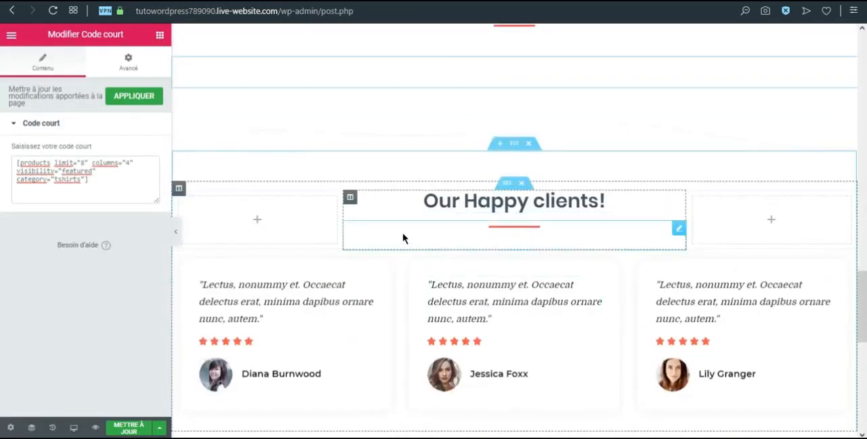
pyautogui.scroll(-2, 352, 233)
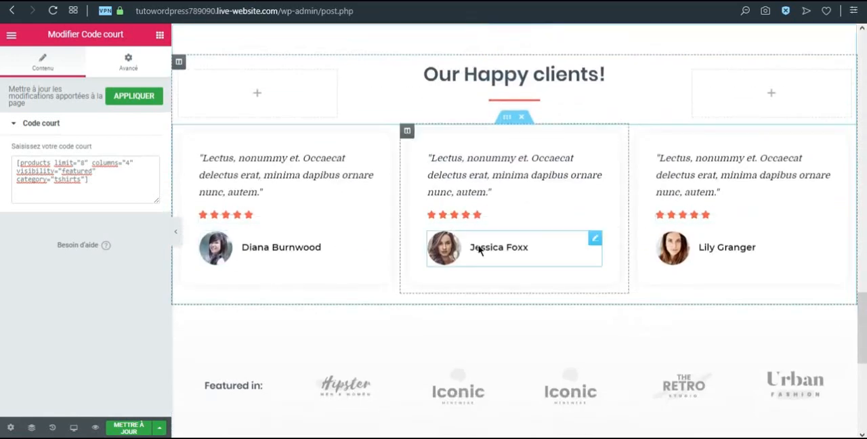
pyautogui.click(223, 219)
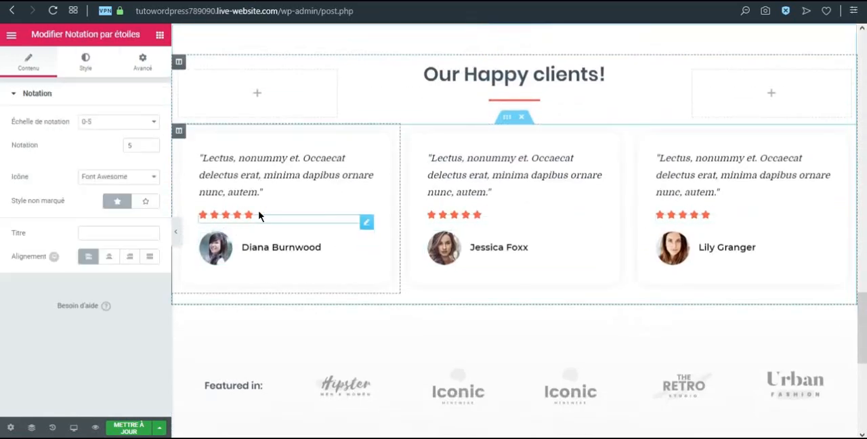
pyautogui.scroll(-4, 410, 240)
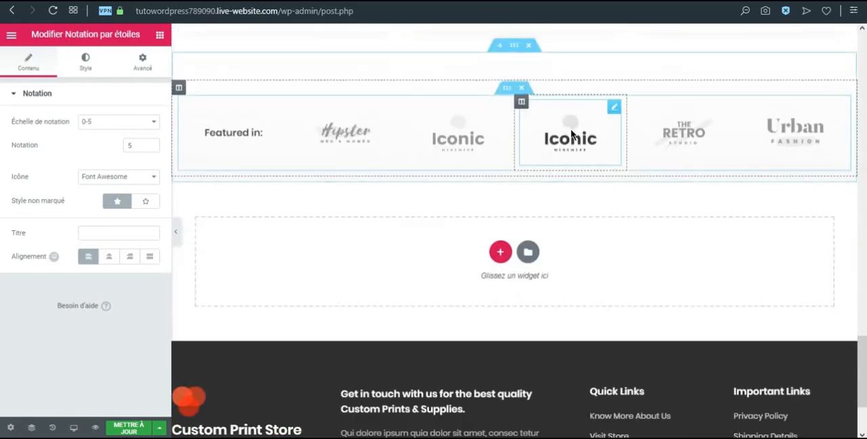
# Update the edited home page and leave Elementor for the WordPress page editor
pyautogui.scroll(10, 513, 168)
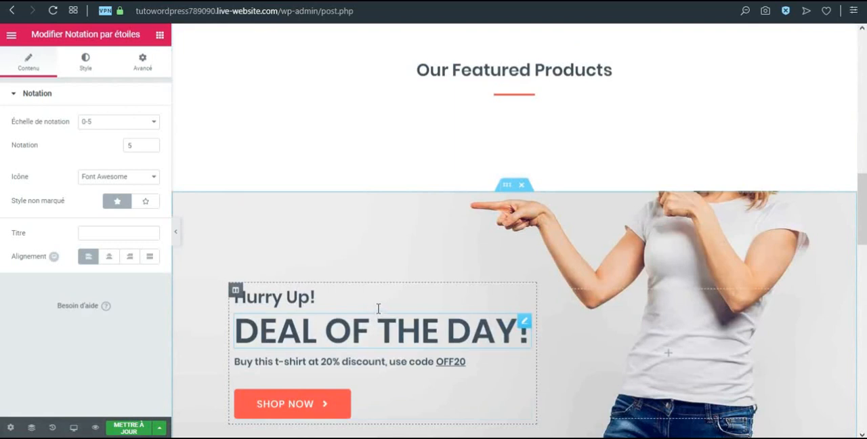
pyautogui.scroll(6, 378, 309)
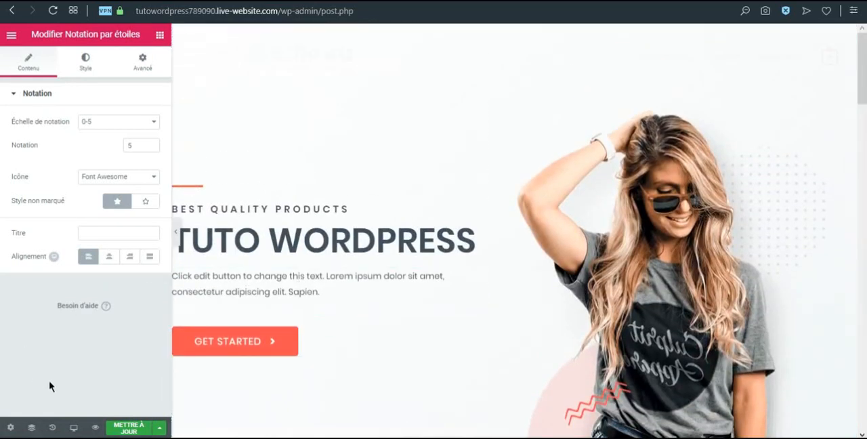
pyautogui.click(128, 428)
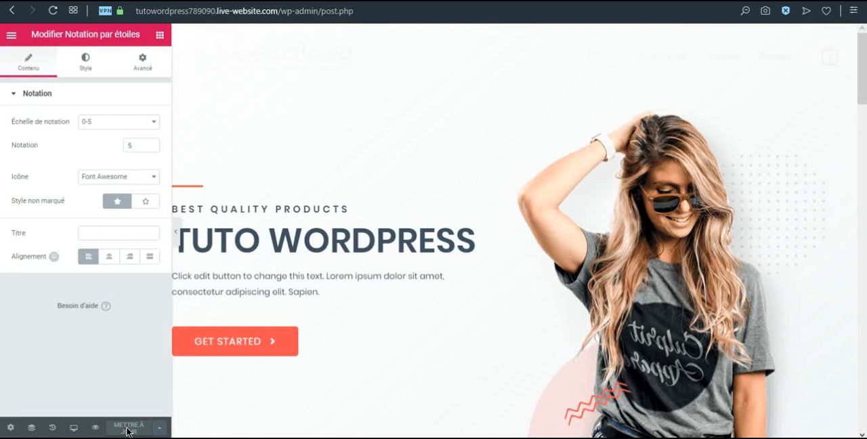
pyautogui.click(11, 34)
pyautogui.click(76, 330)
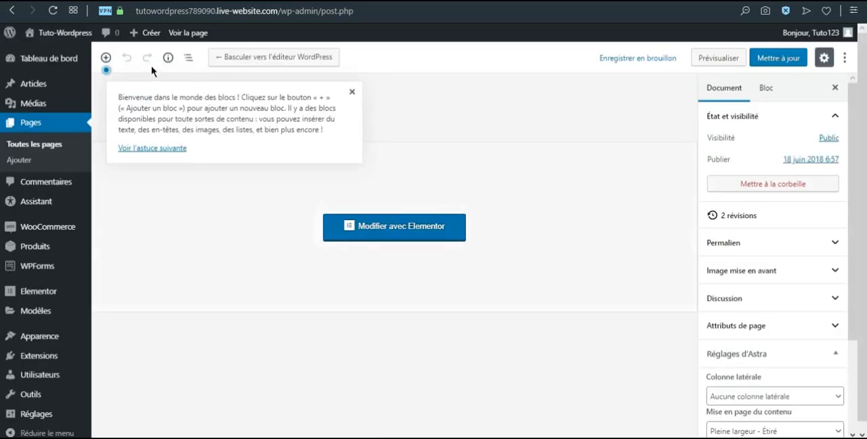
# View the footer on the live home page and open Global Footer for editing in Elementor
pyautogui.moveTo(60, 32)
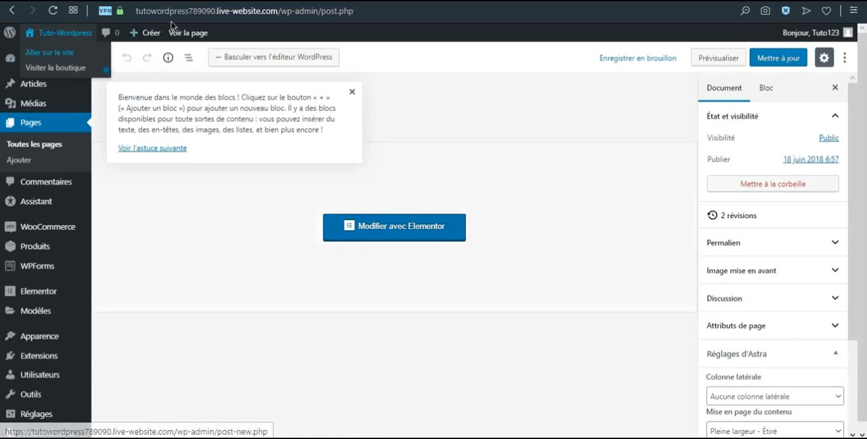
pyautogui.hotkey('ctrl', 'Tab')
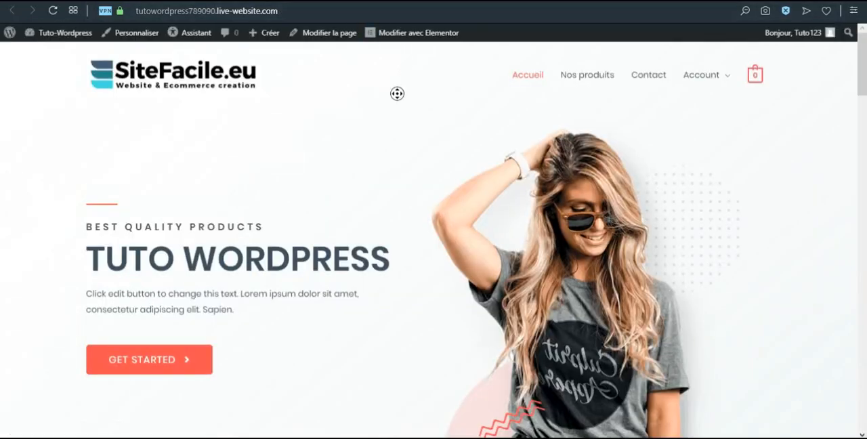
pyautogui.scroll(-20, 441, 348)
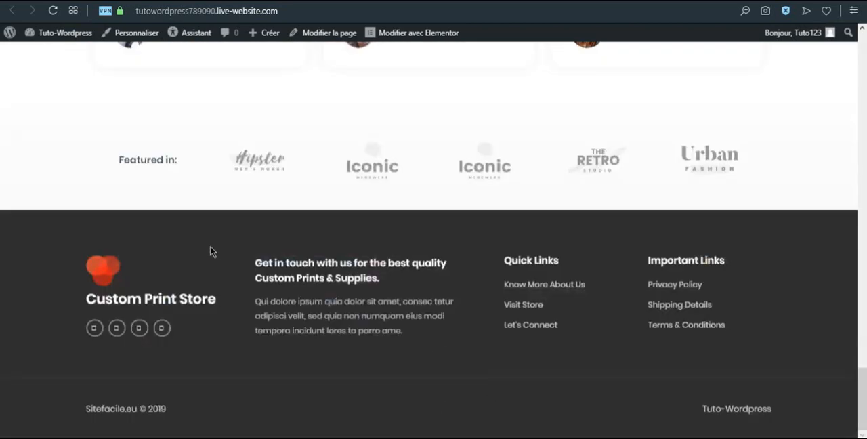
pyautogui.moveTo(416, 34)
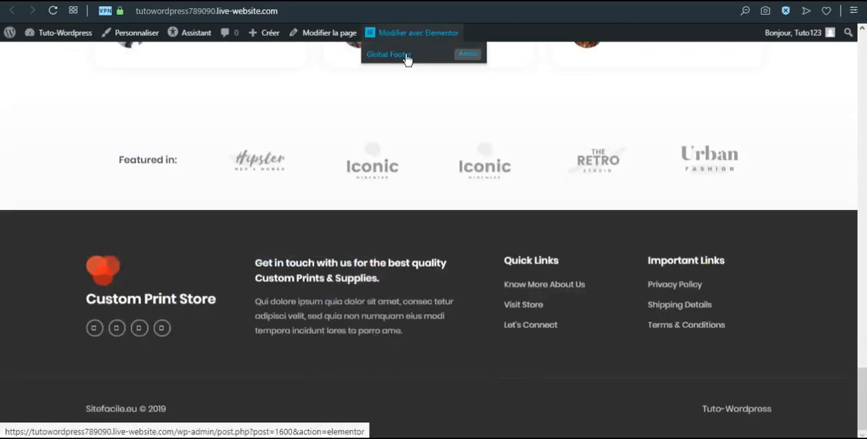
pyautogui.click(407, 56)
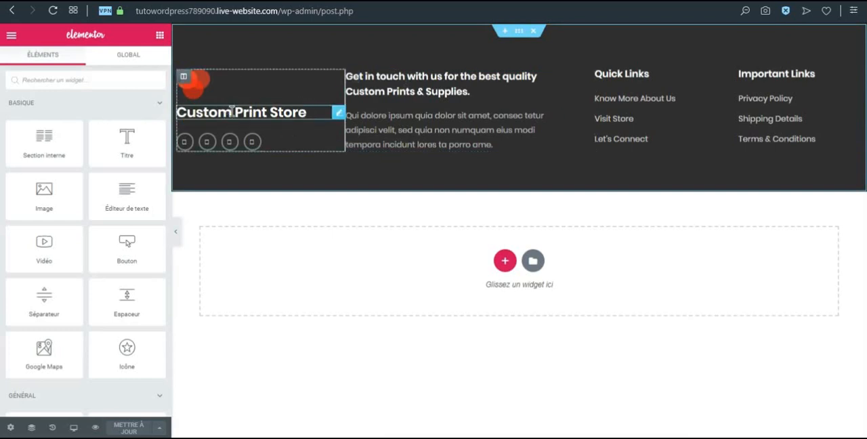
# Move the logo and social icons column to the end of the footer and replace its image with the white SiteFacile logo
pyautogui.moveTo(185, 80); pyautogui.dragTo(815, 90)
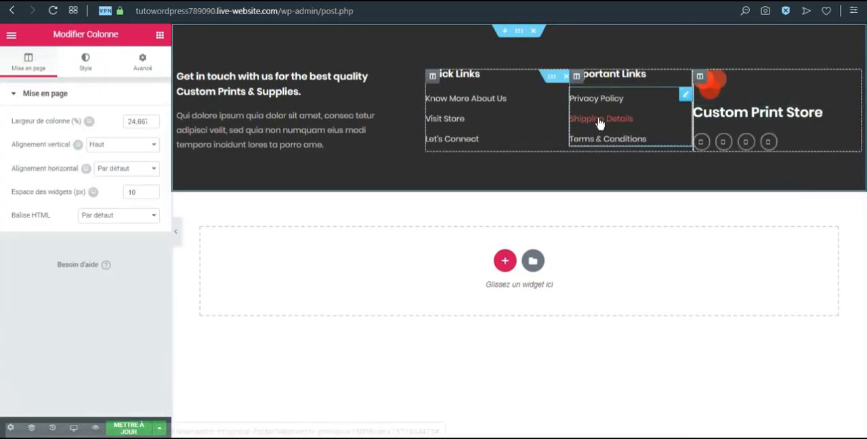
pyautogui.click(709, 91)
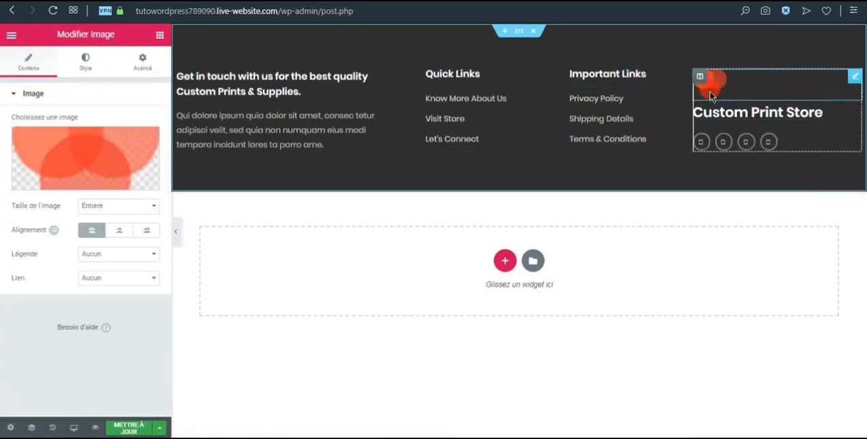
pyautogui.click(118, 165)
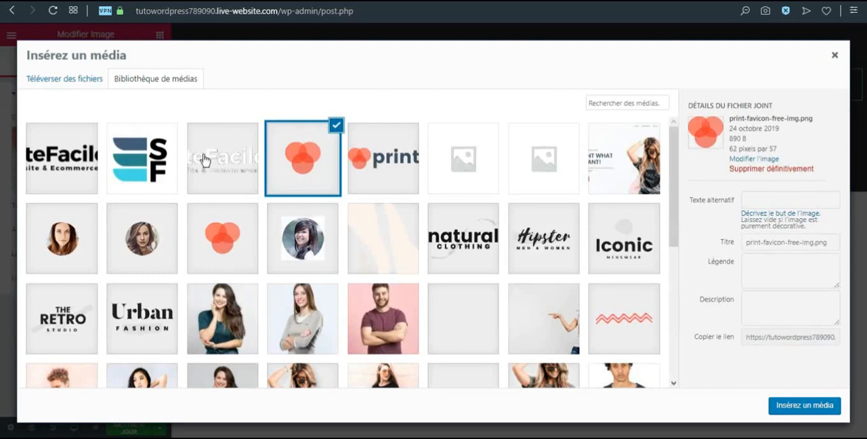
pyautogui.click(204, 160)
pyautogui.click(809, 405)
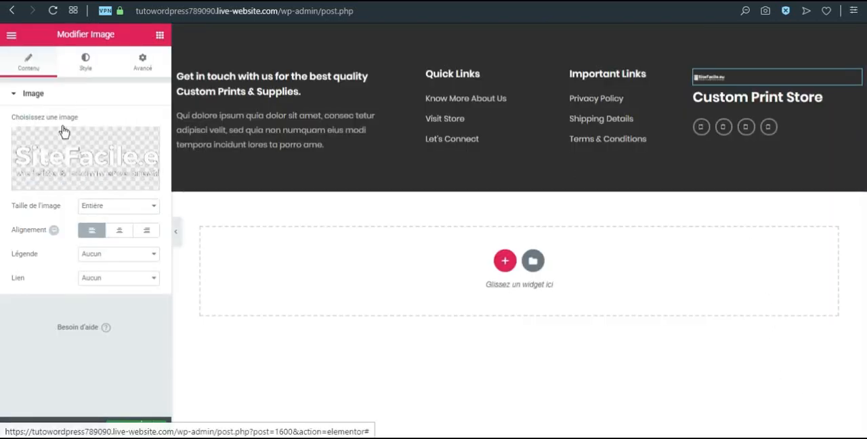
# Enlarge the footer logo and change the title below it to "TUTO WORDPRESS"
pyautogui.click(85, 61)
pyautogui.moveTo(29, 137); pyautogui.dragTo(86, 153)
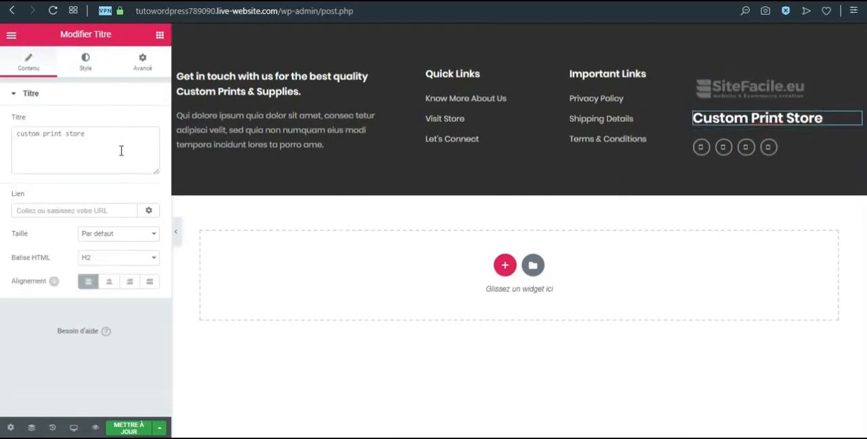
pyautogui.moveTo(88, 133); pyautogui.dragTo(12, 132)
pyautogui.write('TUTO')
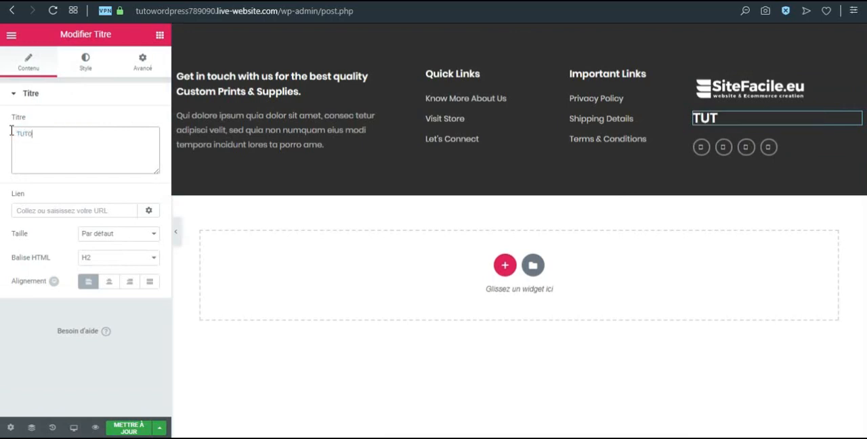
pyautogui.write(' WORDPRESS')
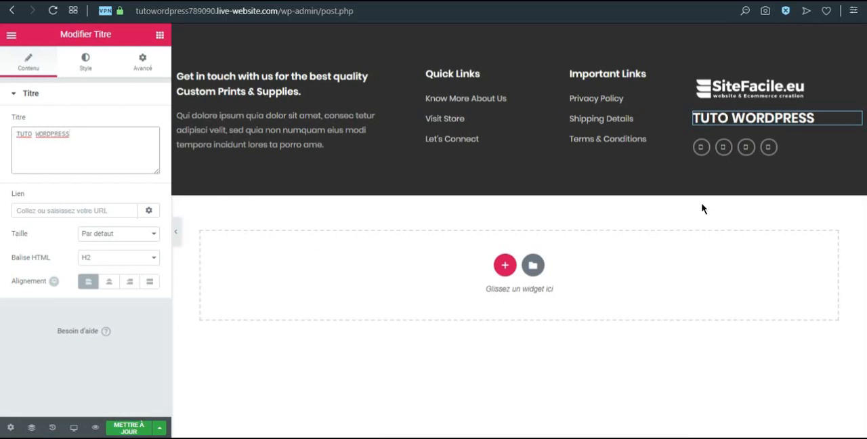
# Remove Twitter from the footer's social network icons and update the footer
pyautogui.click(752, 154)
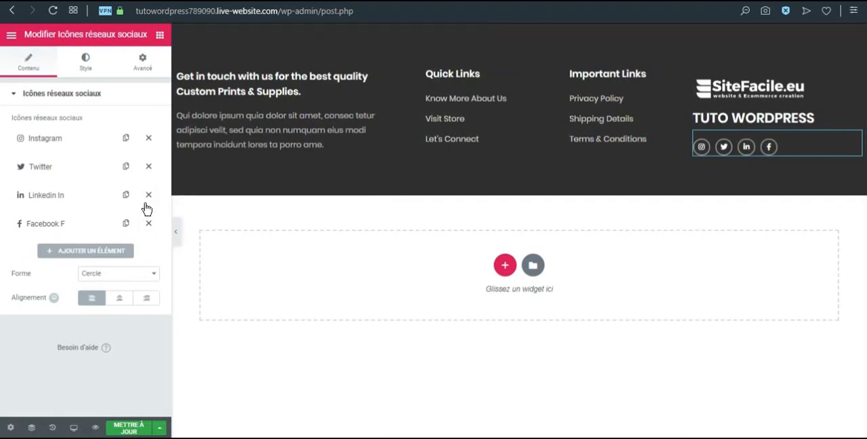
pyautogui.click(148, 166)
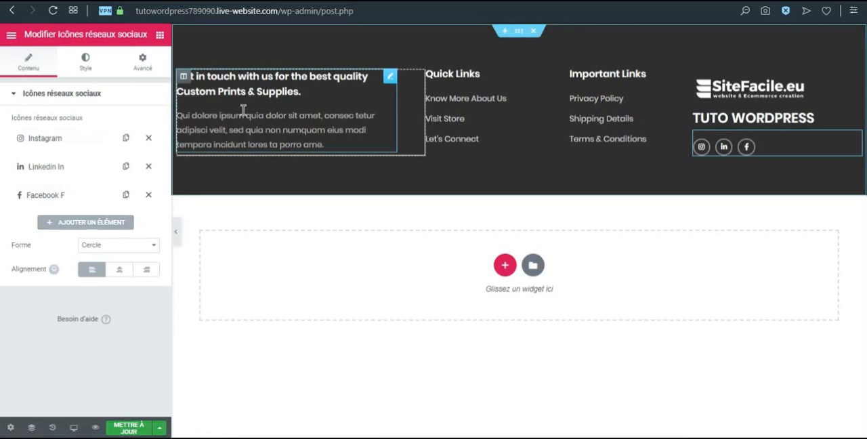
pyautogui.click(137, 428)
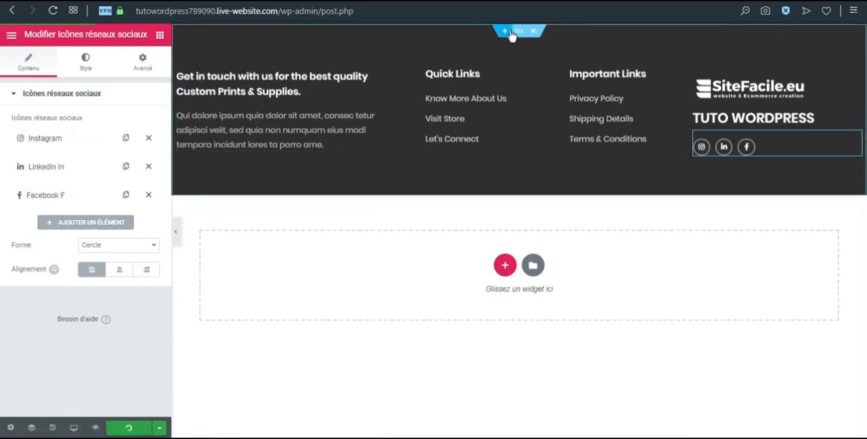
# Change the footer section's background to a slightly transparent dark reddish brown with about 0.88 opacity and update the footer
pyautogui.click(520, 32)
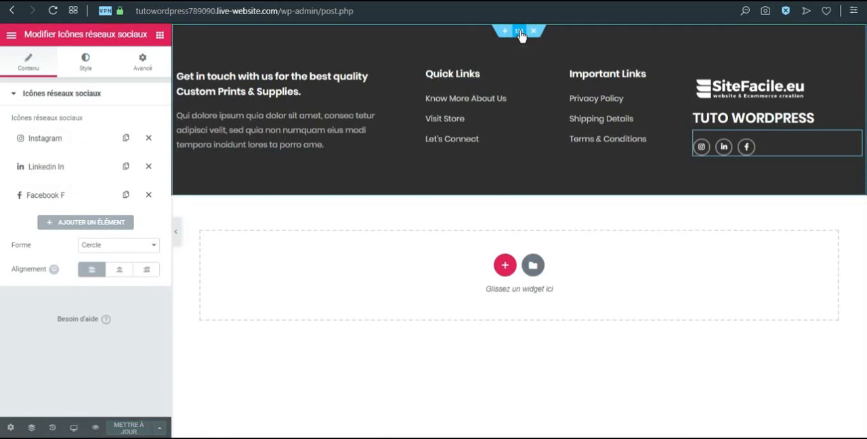
pyautogui.click(542, 128)
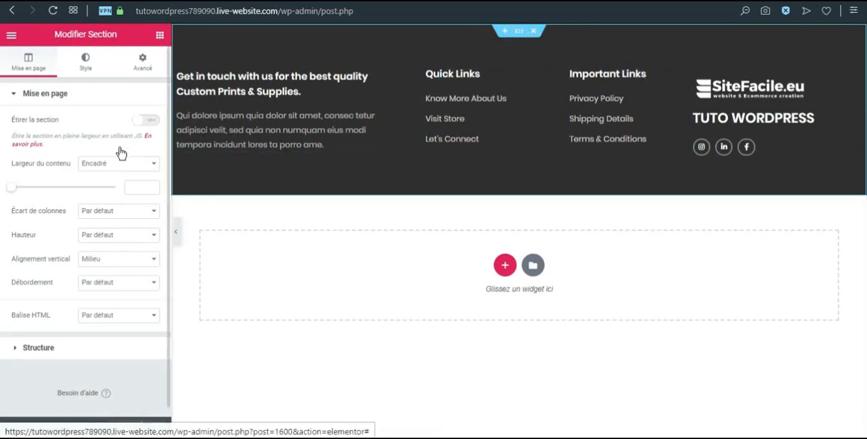
pyautogui.click(85, 61)
pyautogui.click(145, 170)
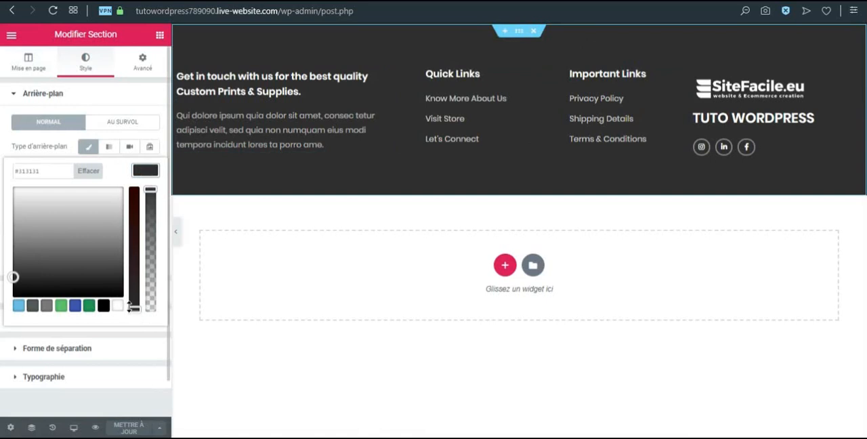
pyautogui.moveTo(131, 305); pyautogui.dragTo(153, 213)
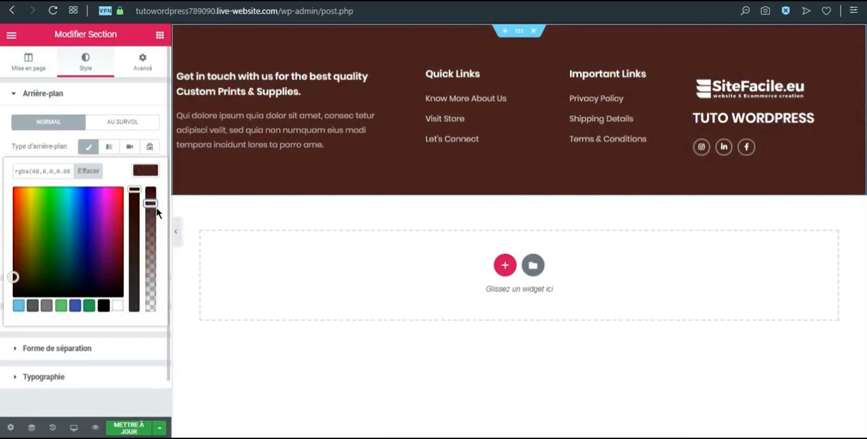
pyautogui.click(126, 428)
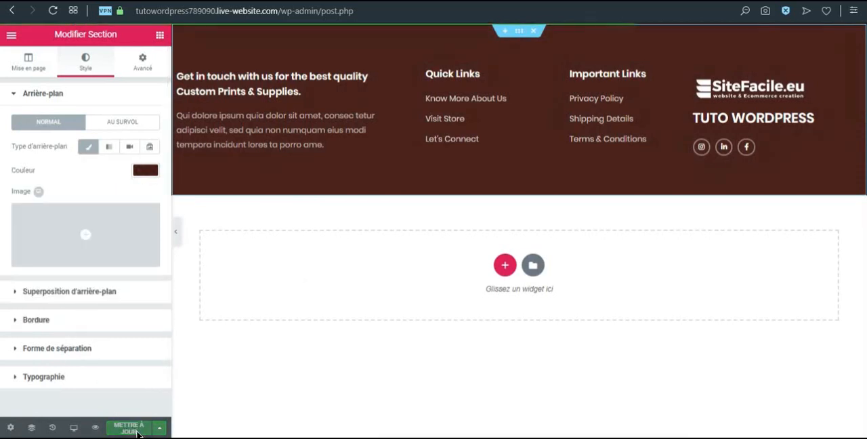
# Preview the Global Footer page and leave Elementor for the WordPress editor
pyautogui.click(11, 35)
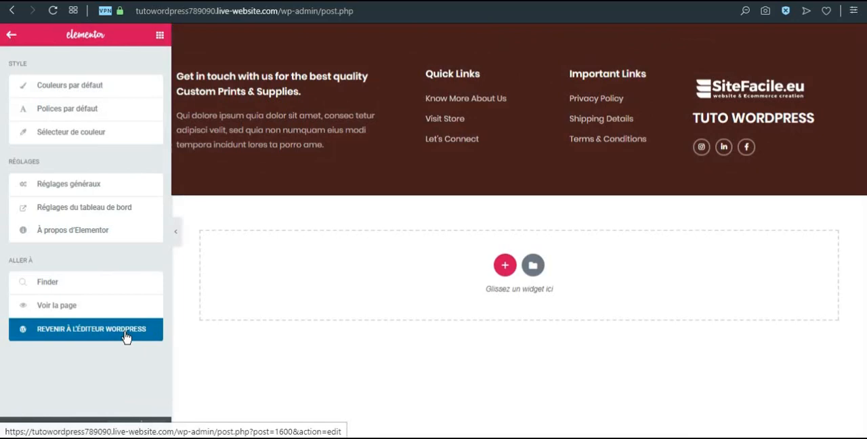
pyautogui.click(99, 429)
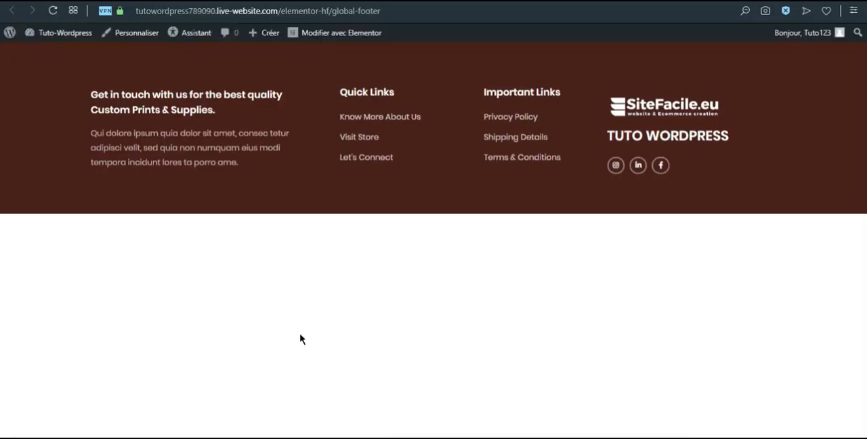
pyautogui.click(419, 1)
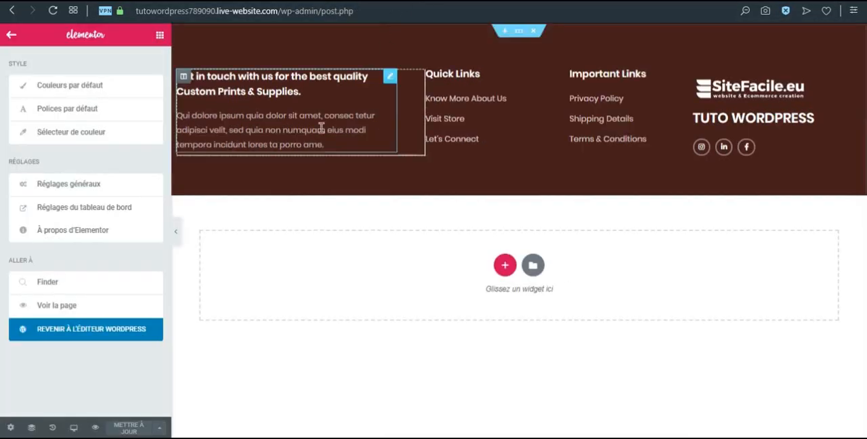
pyautogui.click(100, 330)
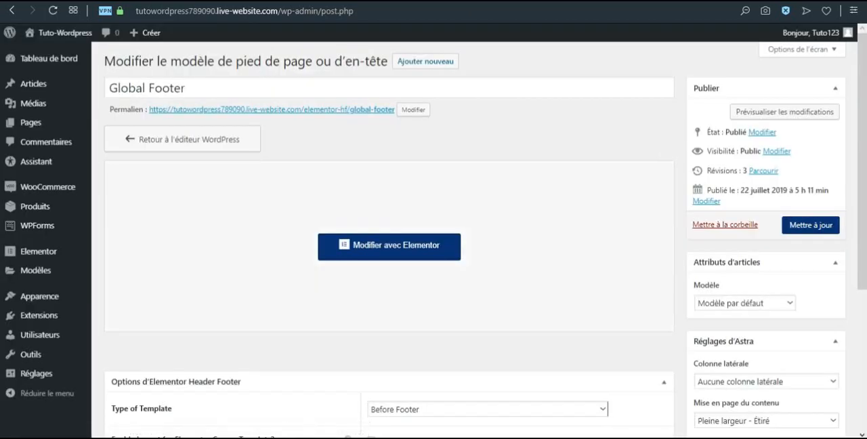
# Visit the live home page, examine the edited footer at its end, and return to the WordPress editor
pyautogui.moveTo(52, 34)
pyautogui.click(59, 57)
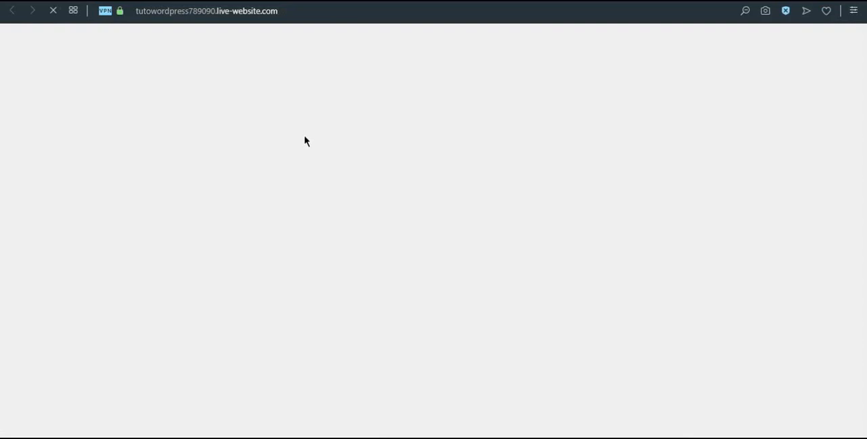
pyautogui.scroll(-5, 341, 197)
pyautogui.scroll(-15, 341, 197)
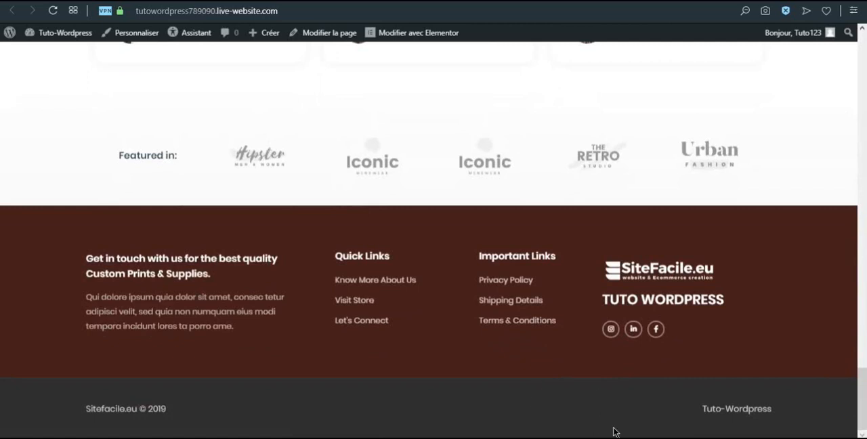
pyautogui.scroll(20, 418, 95)
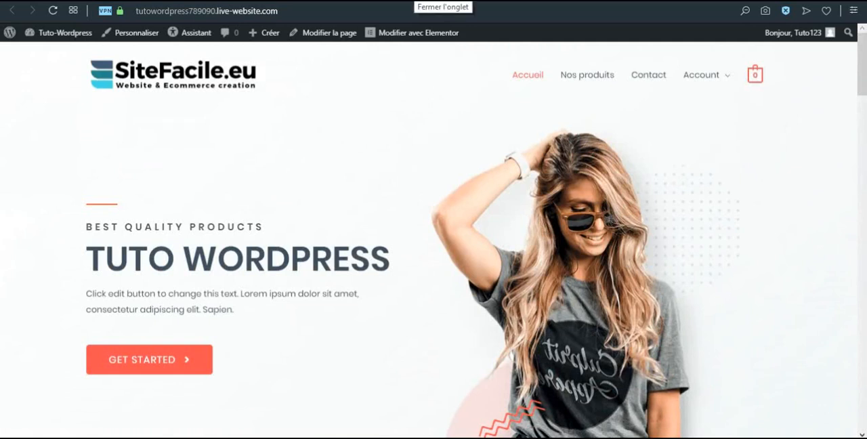
pyautogui.click(416, 0)
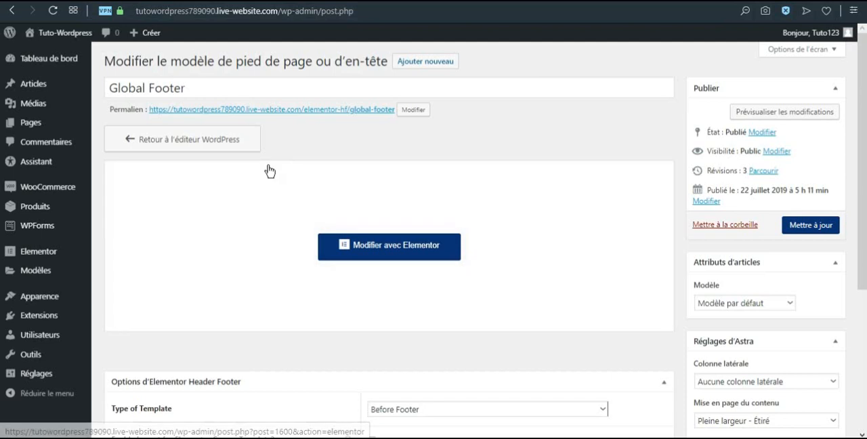
# Open the list of all WordPress pages and review the existing pages
pyautogui.moveTo(41, 121)
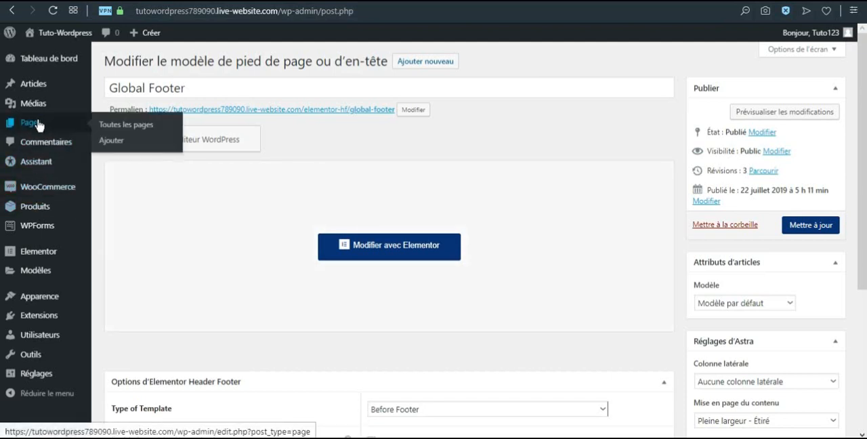
pyautogui.click(116, 126)
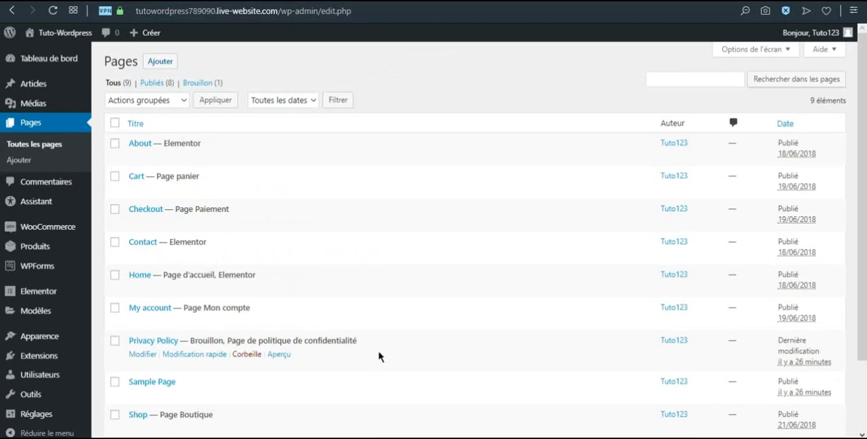
pyautogui.scroll(-2, 300, 338)
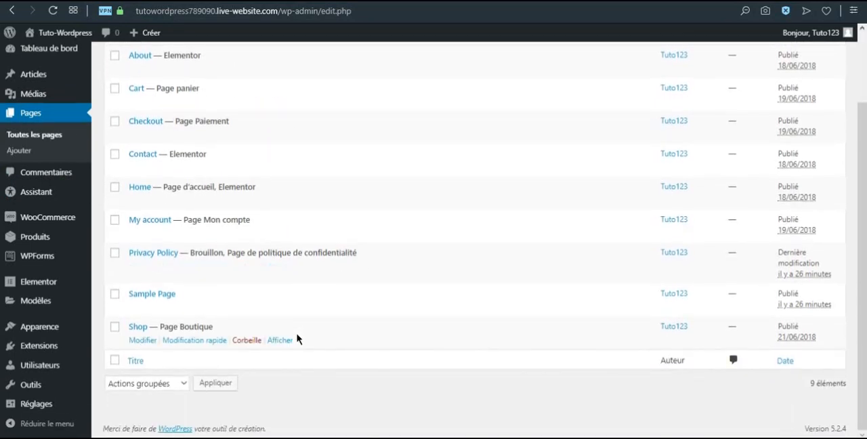
pyautogui.scroll(2, 296, 336)
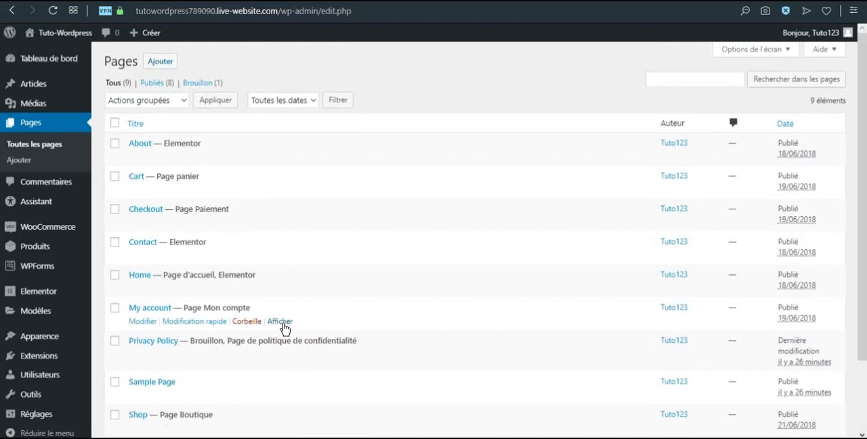
# Add a new page titled "Conditions Générales de Vente", dismissing the block editor tip
pyautogui.click(24, 165)
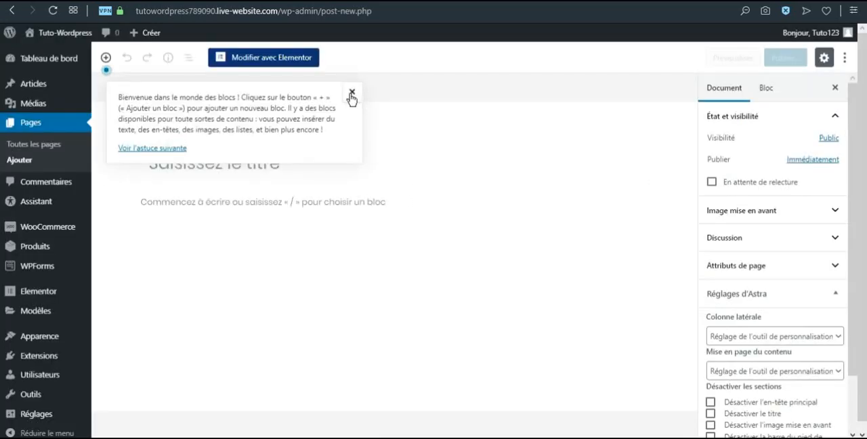
pyautogui.click(350, 99)
pyautogui.write('Conditions G')
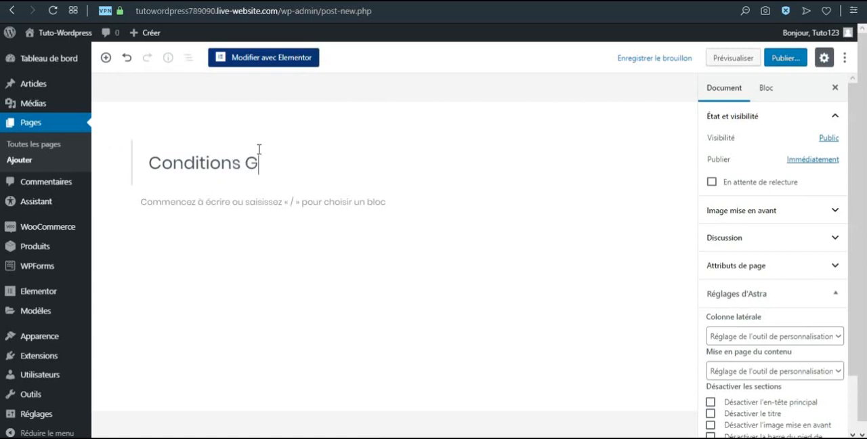
pyautogui.write('énérales de v')
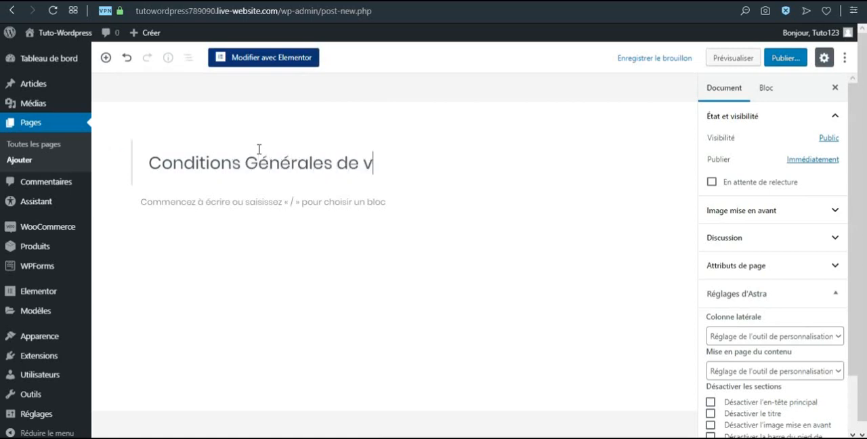
pyautogui.write('Vente')
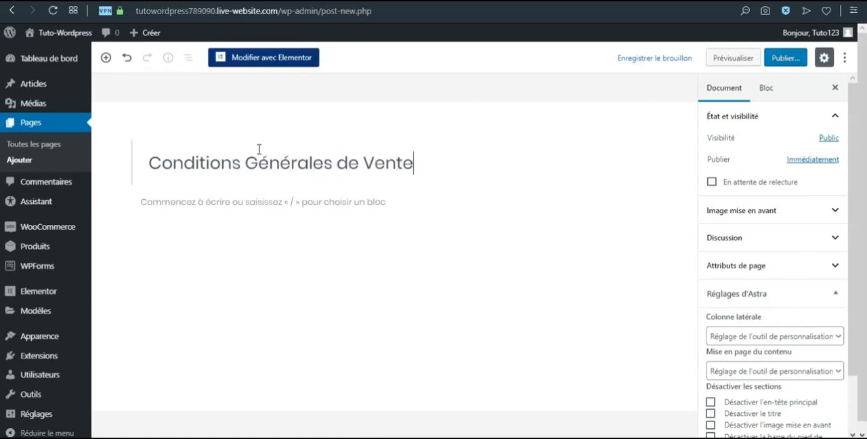
# Edit the new page with Elementor and add a title (Titre) widget to the empty content area
pyautogui.click(275, 61)
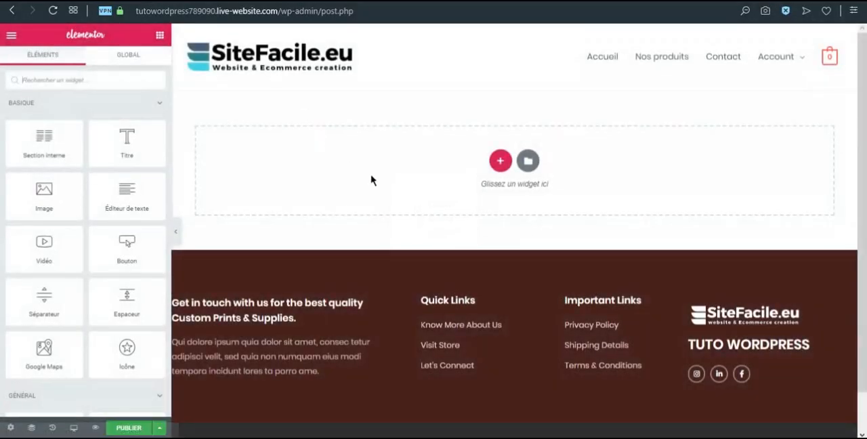
pyautogui.scroll(-1, 389, 215)
pyautogui.scroll(1, 384, 213)
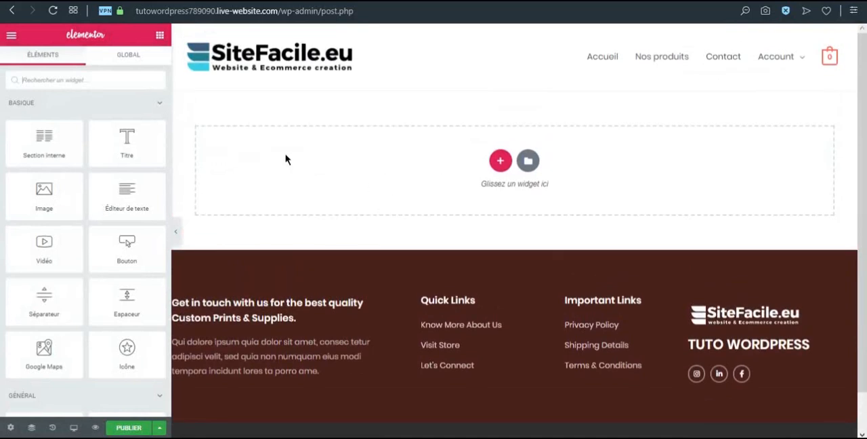
pyautogui.moveTo(126, 139); pyautogui.dragTo(458, 178)
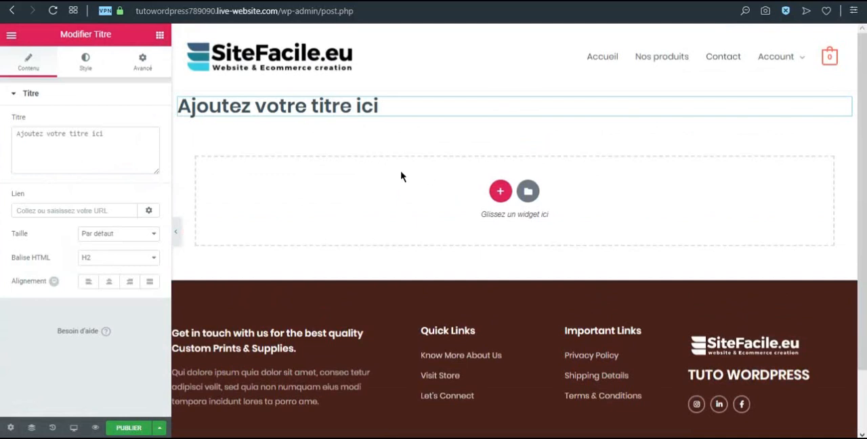
# Look through the available Elementor widgets, from the basic ones to the general ones
pyautogui.click(160, 35)
pyautogui.scroll(-2, 70, 192)
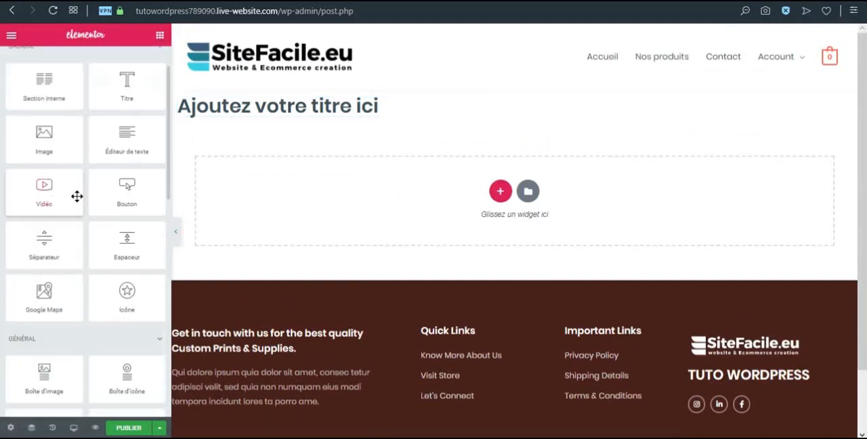
pyautogui.scroll(-2, 122, 115)
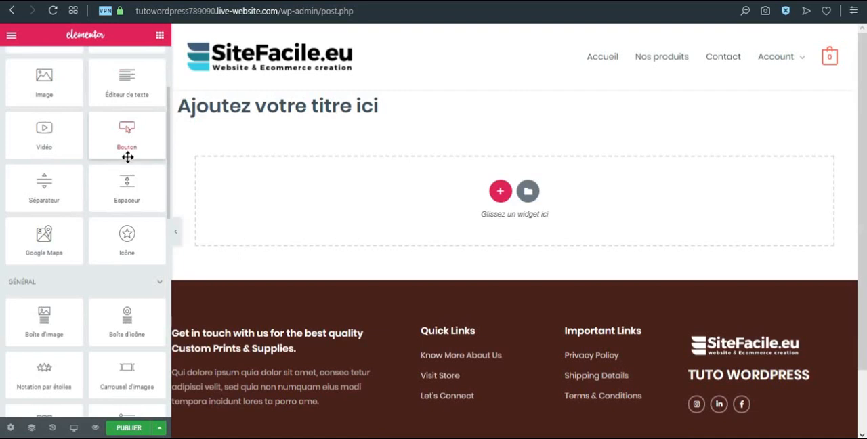
pyautogui.scroll(-3, 47, 284)
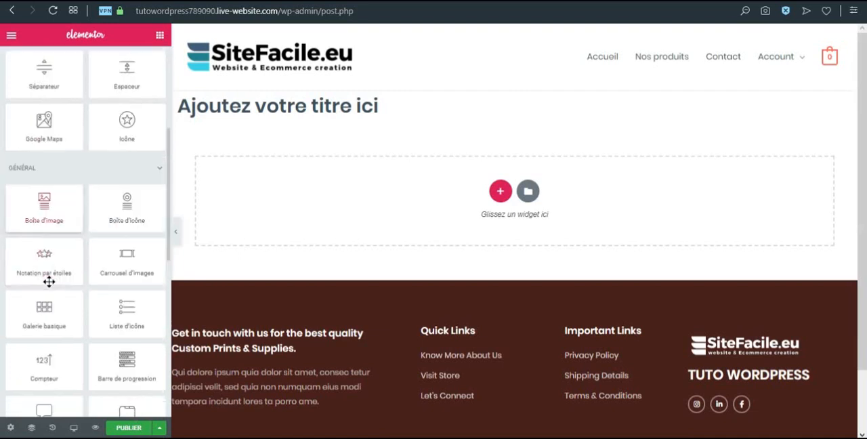
pyautogui.scroll(-6, 48, 287)
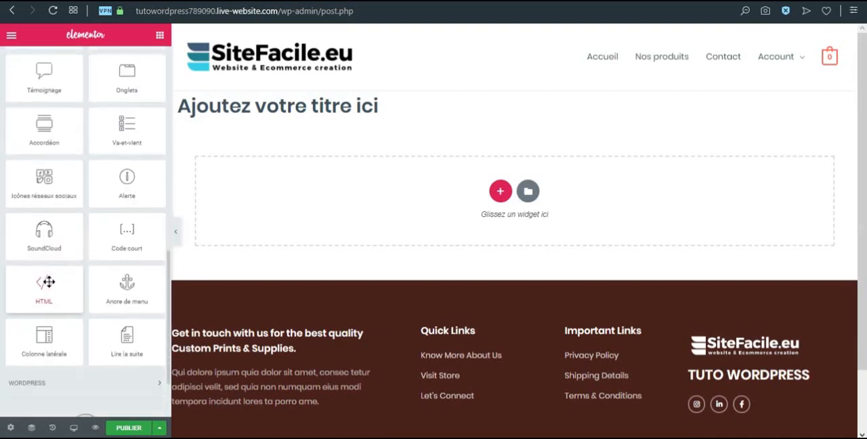
pyautogui.scroll(10, 49, 282)
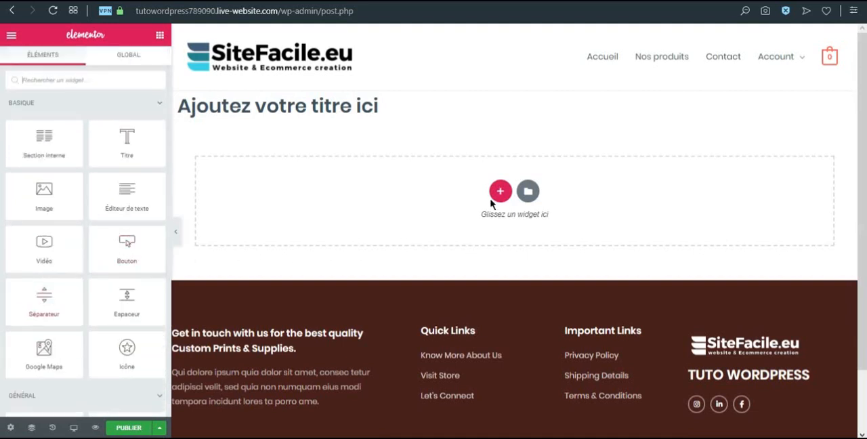
# Try adding a single-column section with a Titre widget below the existing title, and remove that section
pyautogui.click(500, 191)
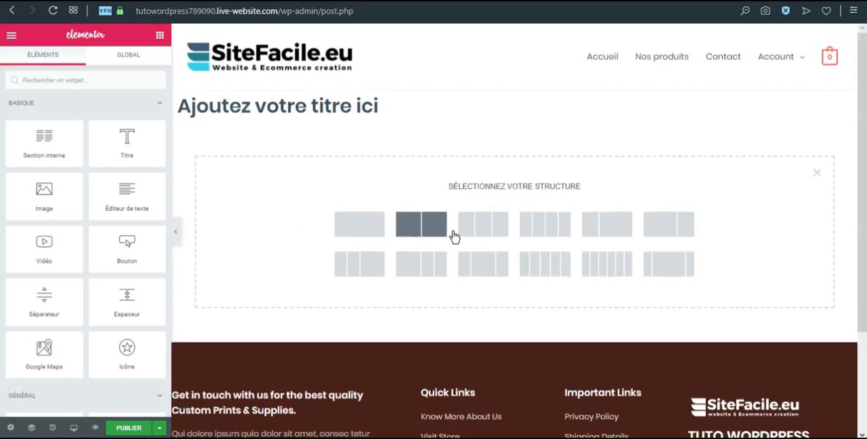
pyautogui.click(378, 231)
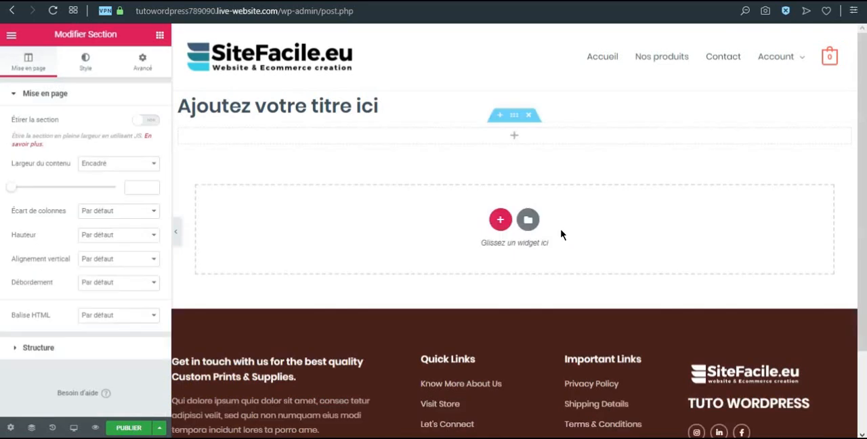
pyautogui.click(160, 36)
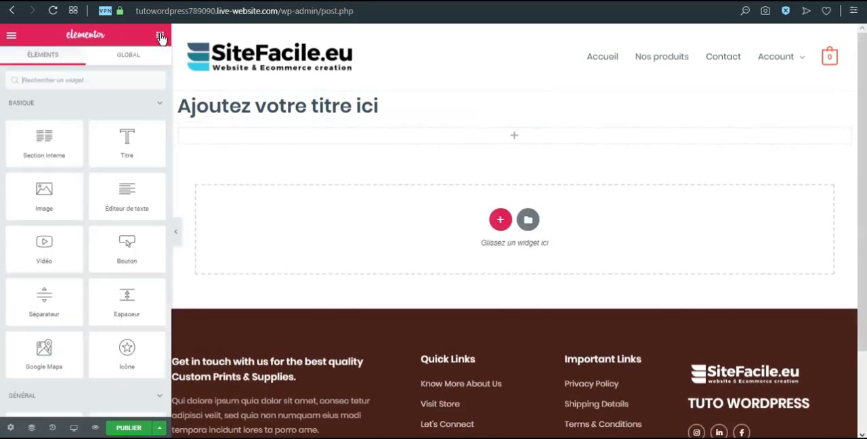
pyautogui.moveTo(127, 140); pyautogui.dragTo(382, 138)
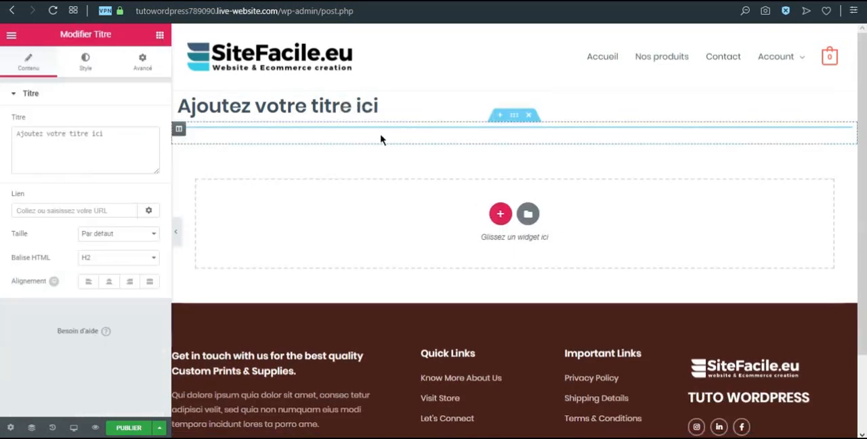
pyautogui.click(528, 88)
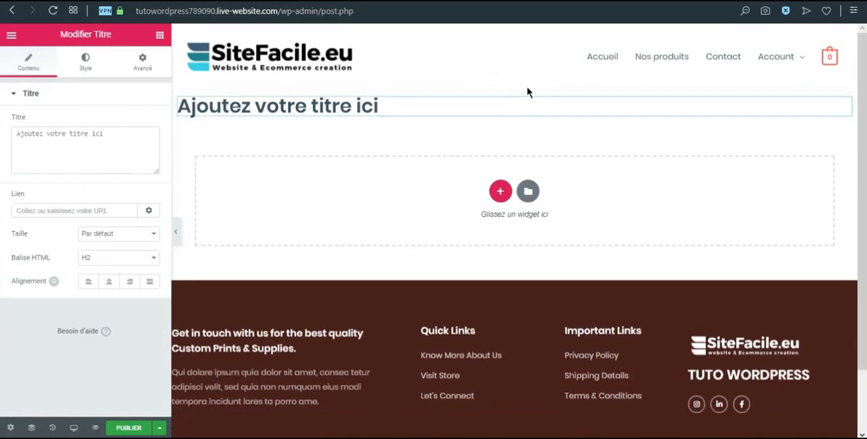
# Set the title text to "CGV" and add an Éditeur de texte widget directly beneath it
pyautogui.moveTo(114, 137); pyautogui.dragTo(0, 133)
pyautogui.write('CGV')
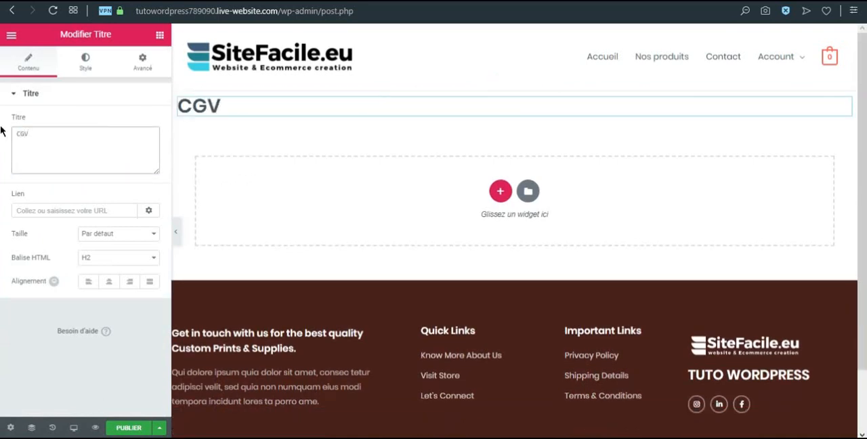
pyautogui.click(161, 35)
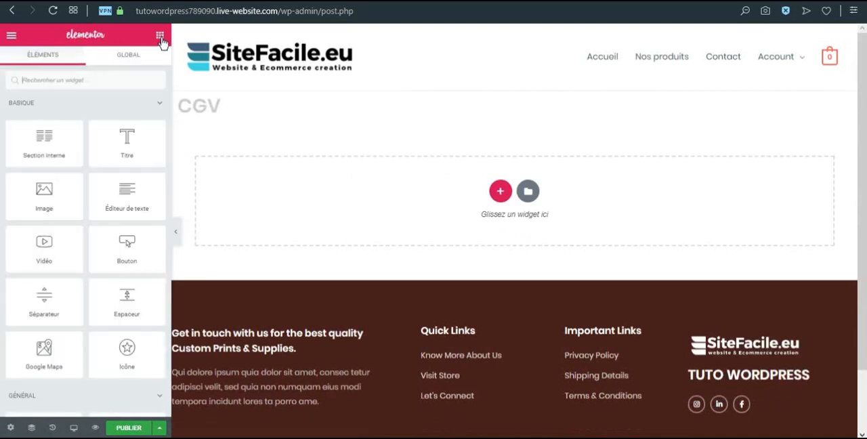
pyautogui.moveTo(126, 197); pyautogui.dragTo(226, 117)
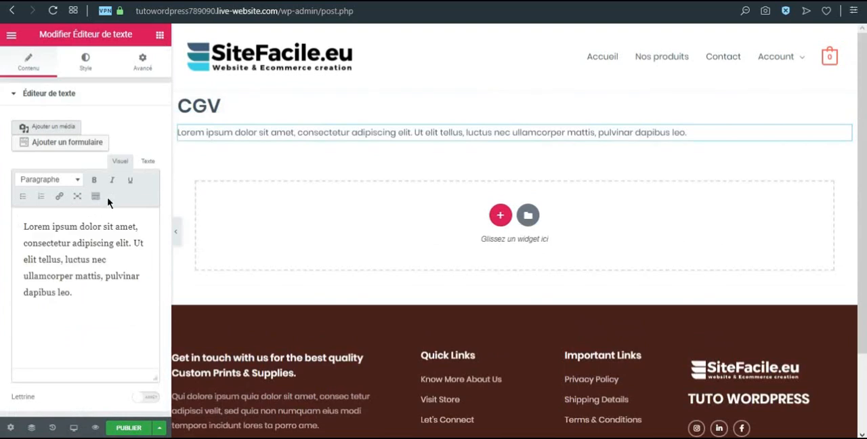
# Insert "Article 1 : " at the start of the placeholder paragraph in the text editor widget
pyautogui.click(25, 228)
pyautogui.write('Article 1 :')
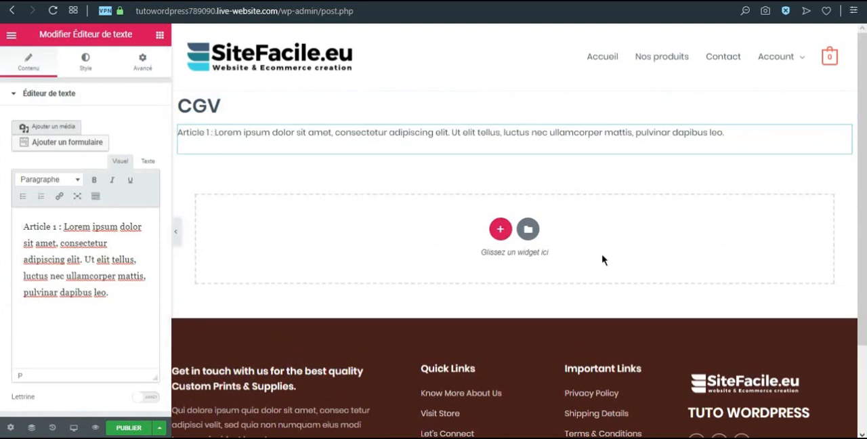
# Try centred and right alignment on the Article 1 text and set its alignment to justified (Justifié)
pyautogui.click(82, 72)
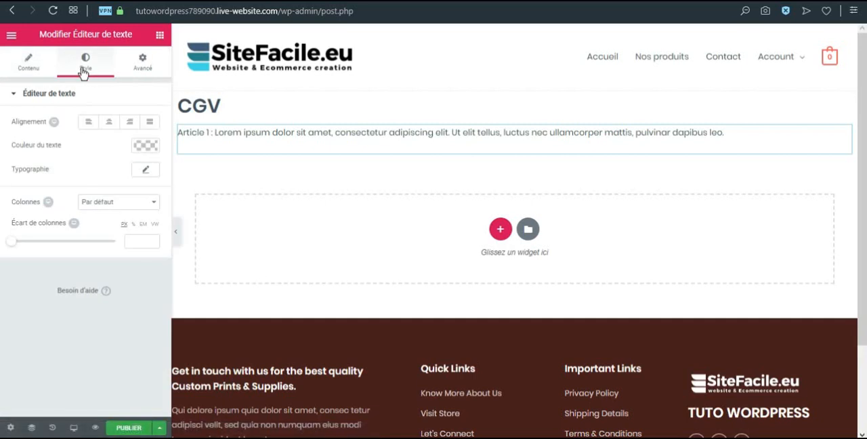
pyautogui.click(109, 122)
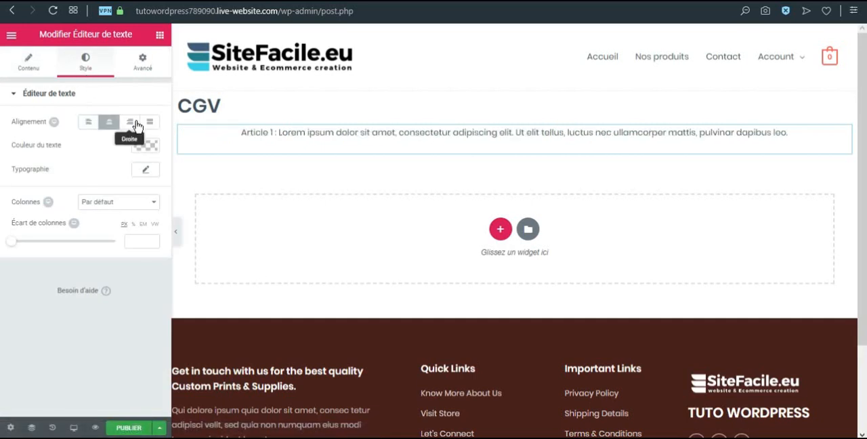
pyautogui.click(133, 123)
pyautogui.click(149, 122)
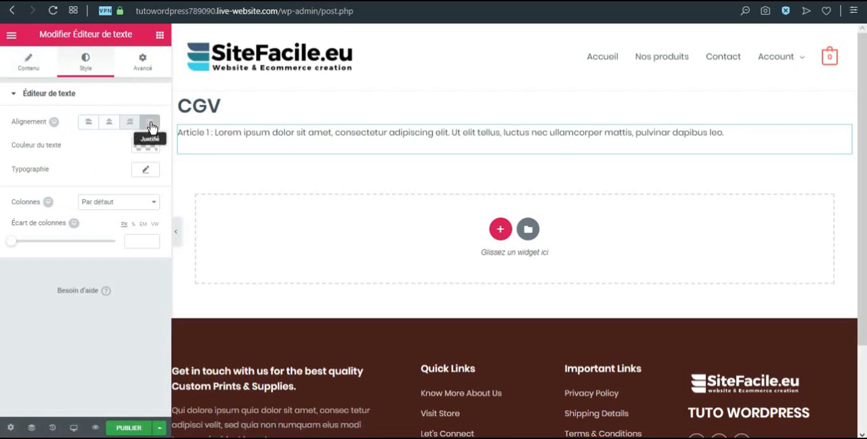
# Set the text colour of the Article 1 paragraph to dark blue
pyautogui.click(143, 147)
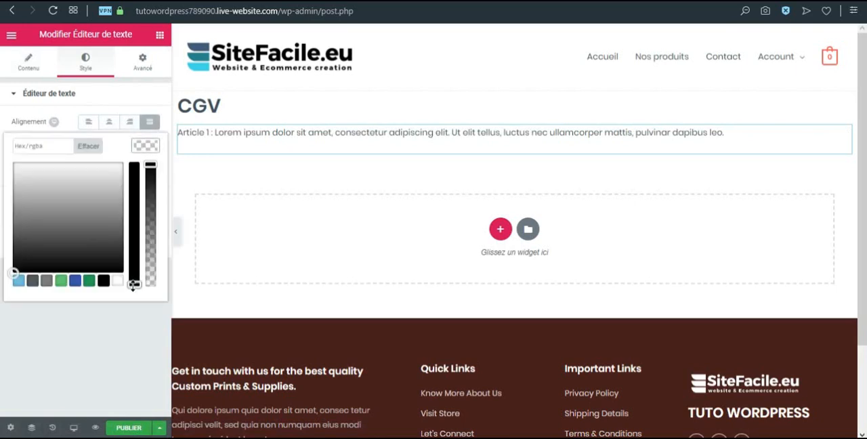
pyautogui.moveTo(134, 286); pyautogui.dragTo(134, 164)
pyautogui.moveTo(15, 271); pyautogui.dragTo(85, 211)
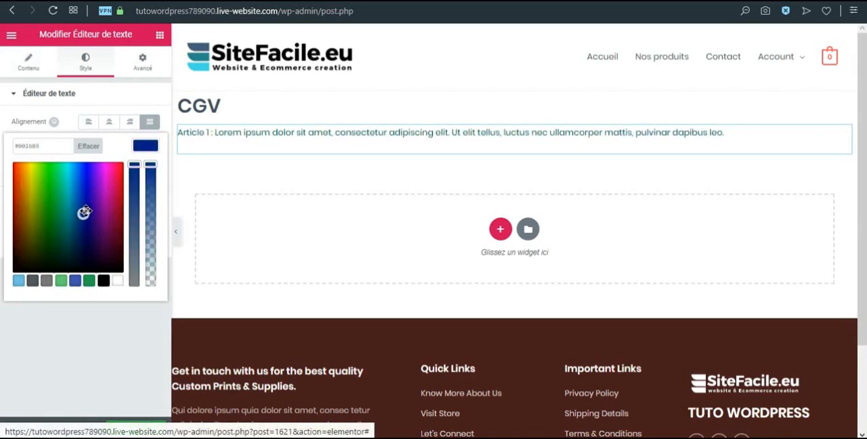
pyautogui.click(143, 149)
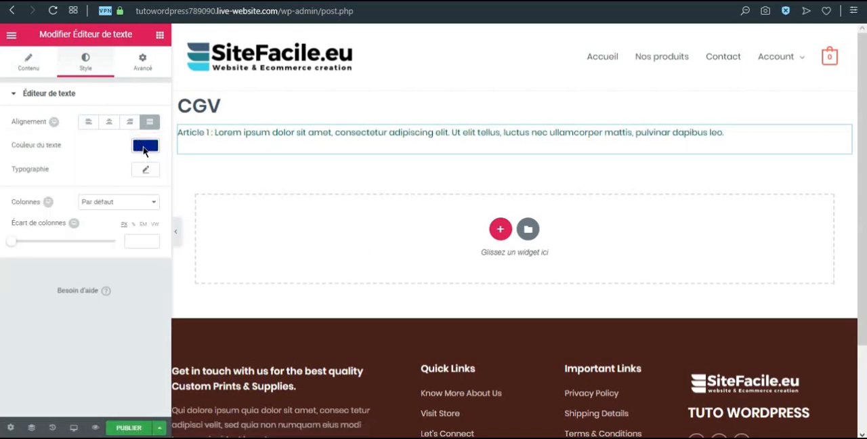
# Set the paragraph's typography to a size of 20 px and a weight (Graisse) of 400
pyautogui.click(146, 170)
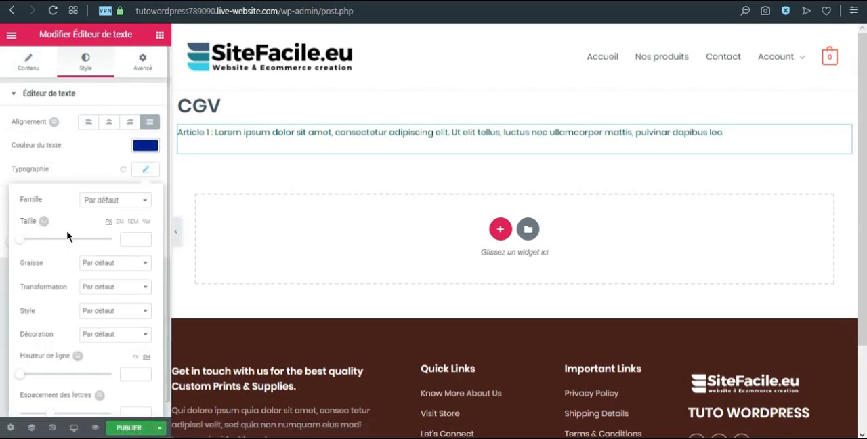
pyautogui.moveTo(23, 243); pyautogui.dragTo(30, 248)
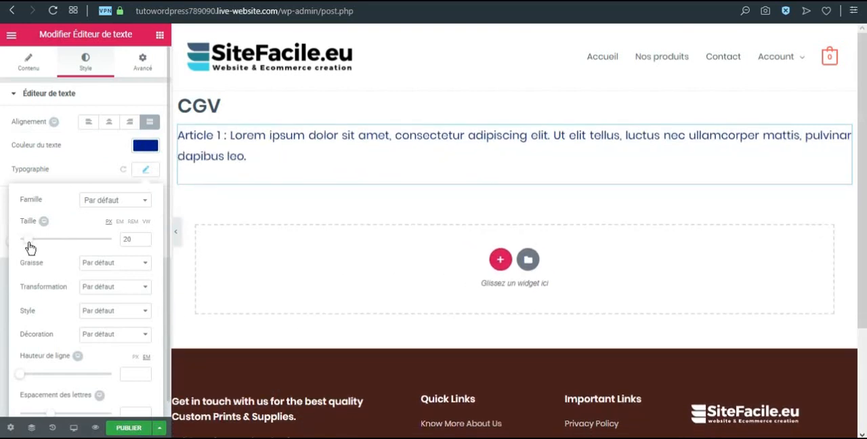
pyautogui.click(95, 271)
pyautogui.click(108, 340)
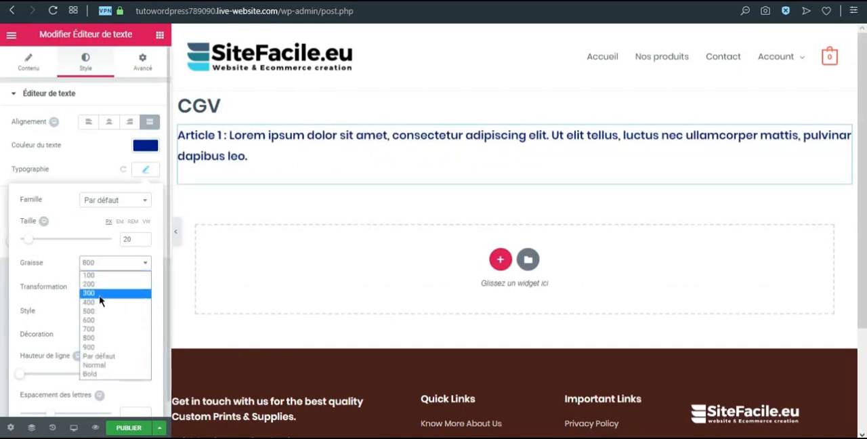
pyautogui.click(101, 302)
# Examine the Transformation, Style and Décoration typography options, leaving each at Par défaut
pyautogui.click(105, 291)
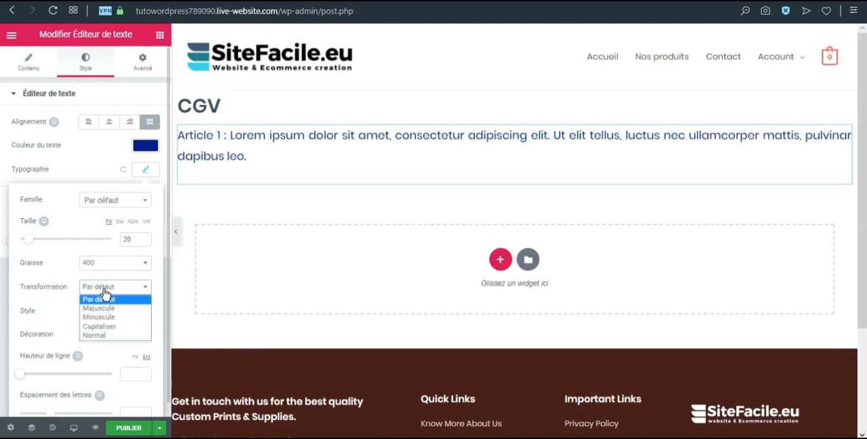
pyautogui.click(105, 291)
pyautogui.click(119, 310)
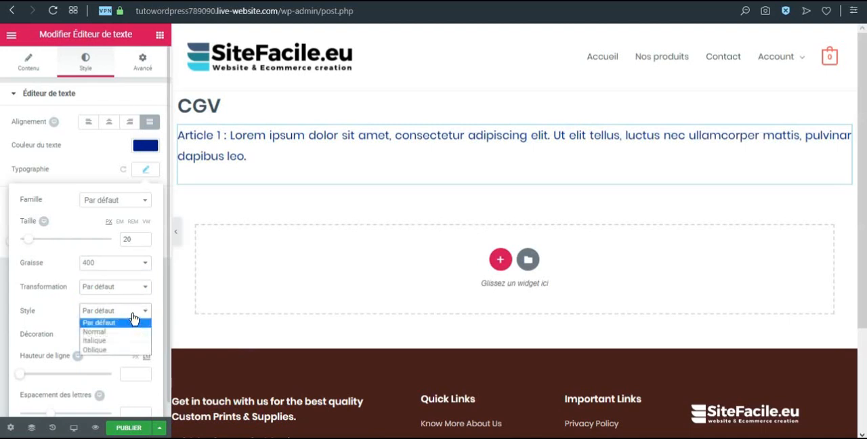
pyautogui.click(134, 320)
pyautogui.click(124, 335)
pyautogui.click(109, 333)
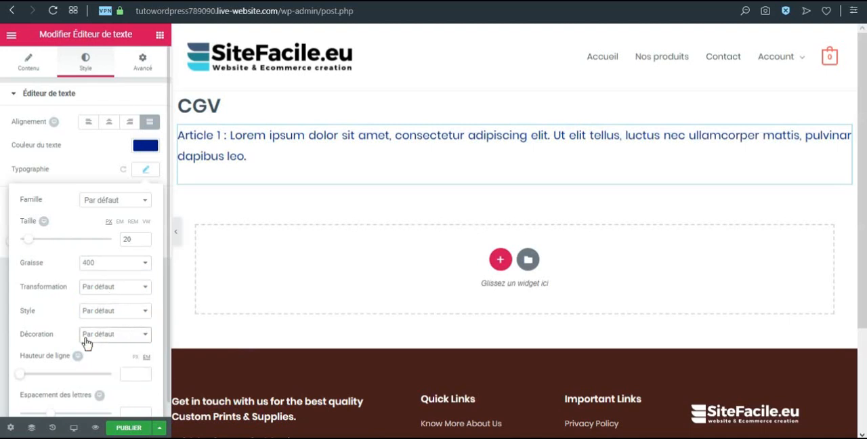
# Set the paragraph's line height to 1.9 em and letter spacing to 4.1, and close the typography settings
pyautogui.scroll(-1, 49, 335)
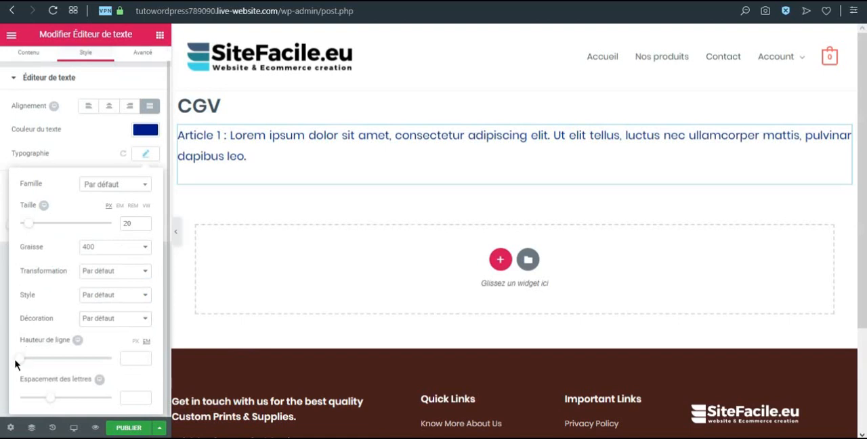
pyautogui.moveTo(20, 363); pyautogui.dragTo(43, 370)
pyautogui.moveTo(43, 401); pyautogui.dragTo(82, 403)
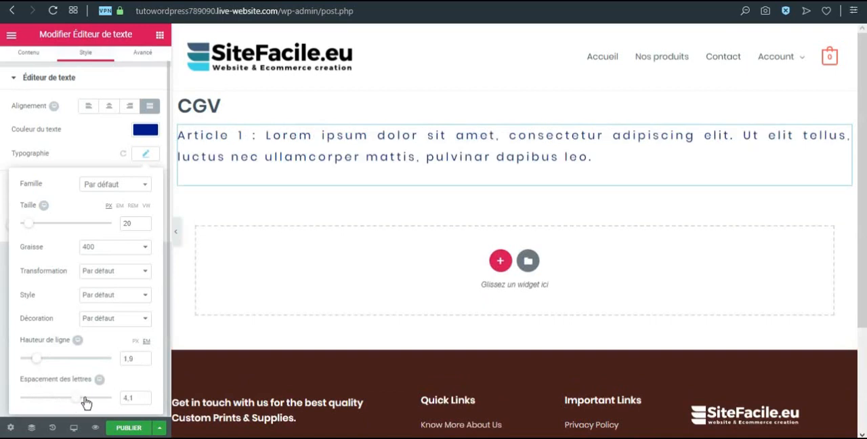
pyautogui.scroll(1, 114, 290)
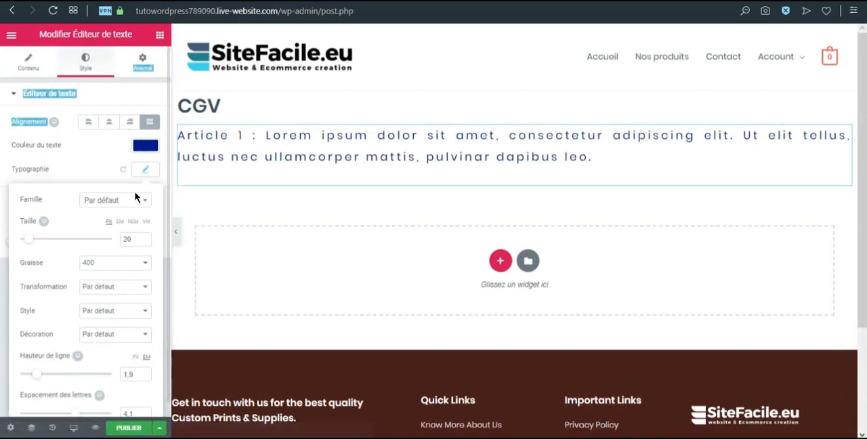
pyautogui.click(145, 169)
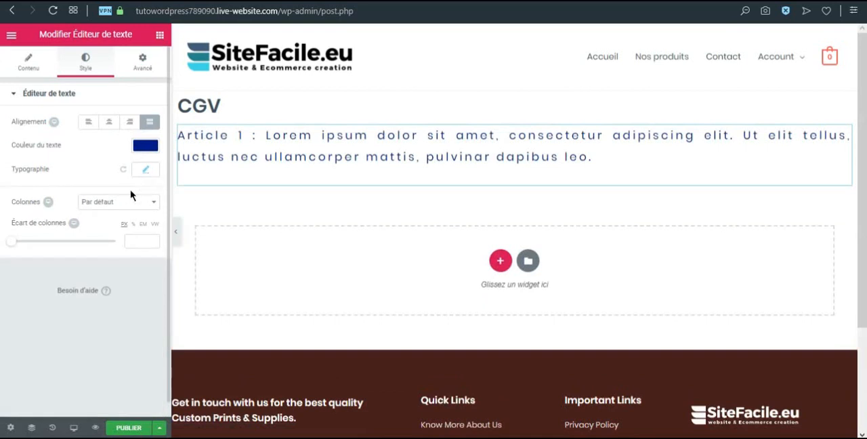
# Unlink the text widget's margin values, try positive and negative top margins, and set the top margin to 0
pyautogui.click(137, 62)
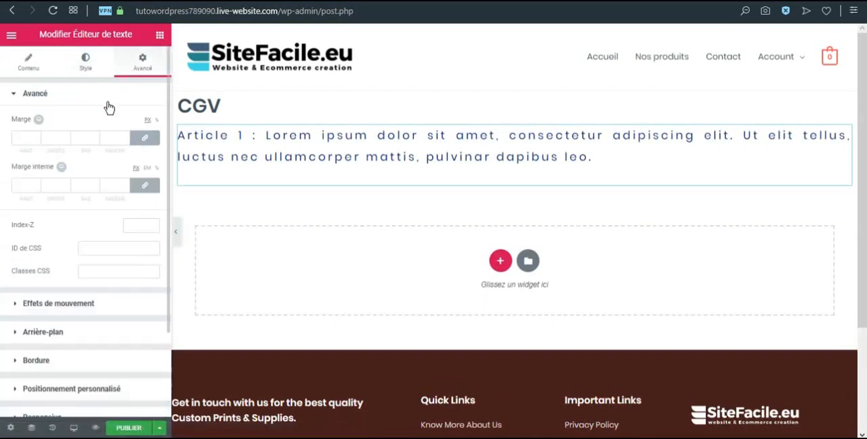
pyautogui.click(147, 141)
pyautogui.click(37, 136)
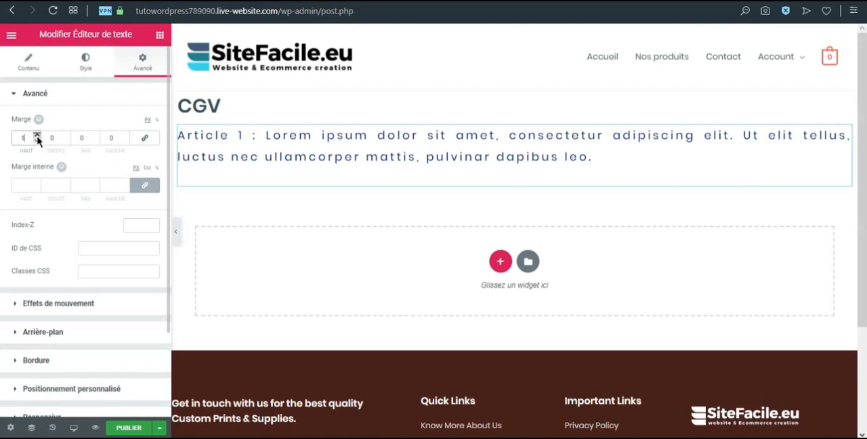
pyautogui.click(37, 140)
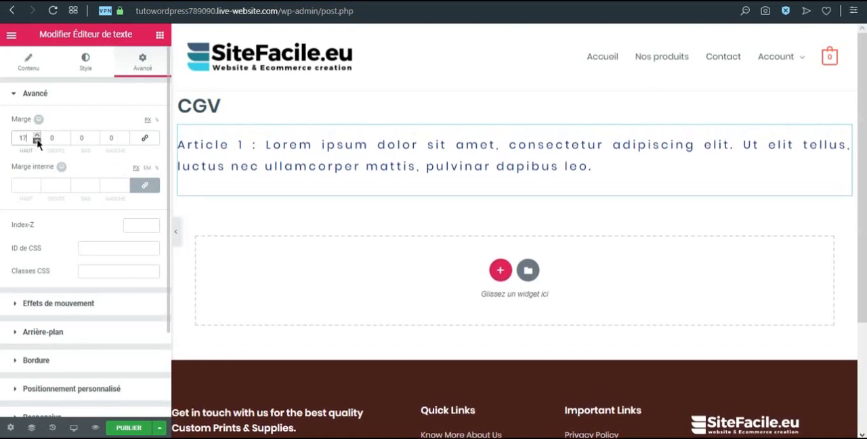
pyautogui.click(37, 140)
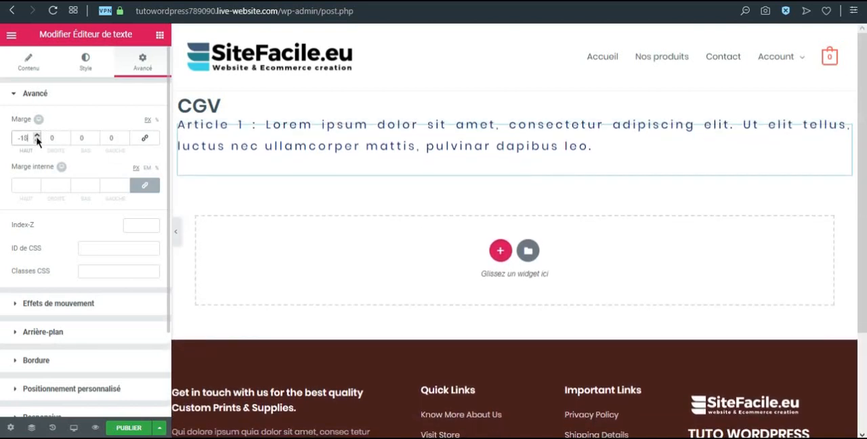
pyautogui.write('0')
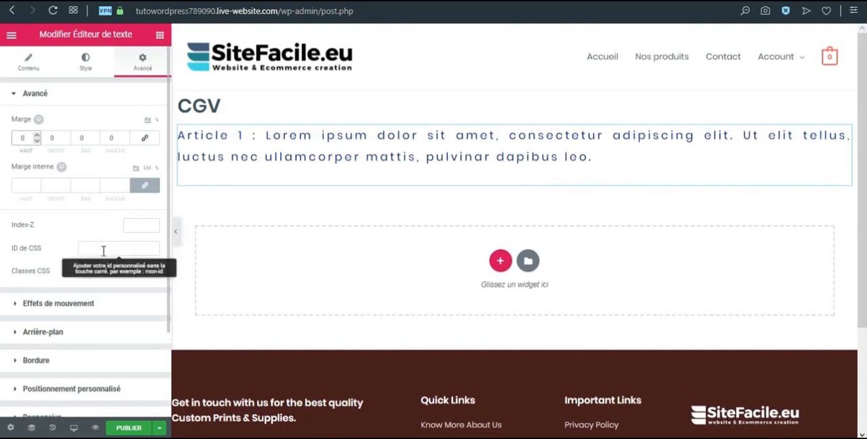
# Set the text widget's entrance animation (Animation d'entrée) to Fade In
pyautogui.click(44, 305)
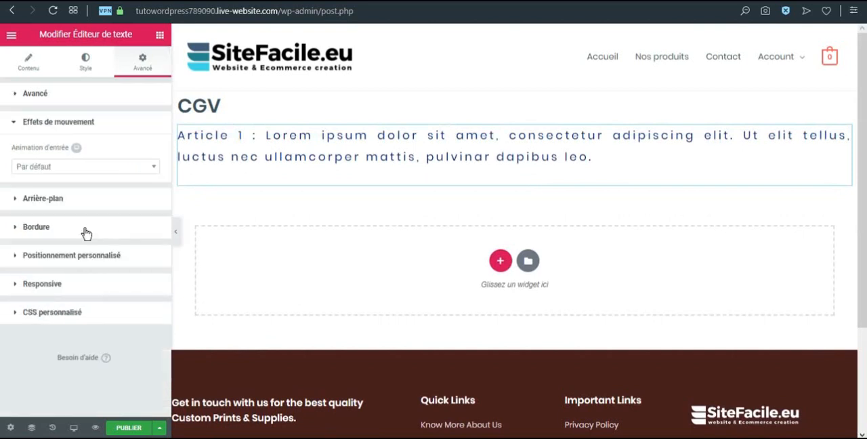
pyautogui.click(67, 174)
pyautogui.click(55, 231)
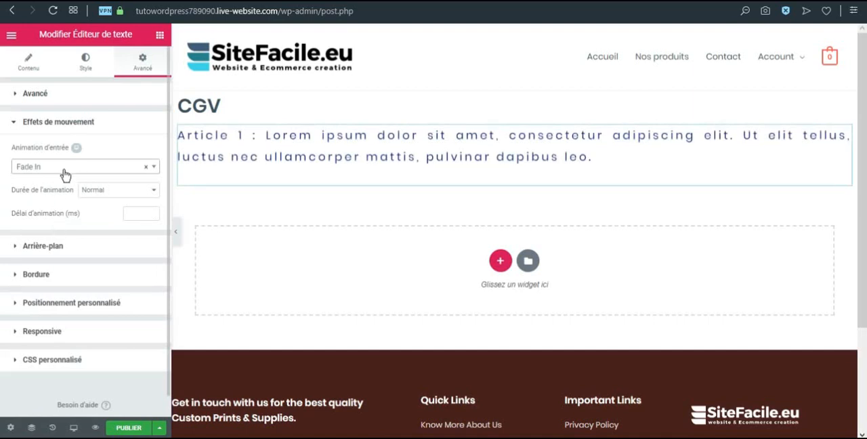
# Look through the text widget's border and background settings, try a classic background colour, and clear the background type
pyautogui.click(42, 246)
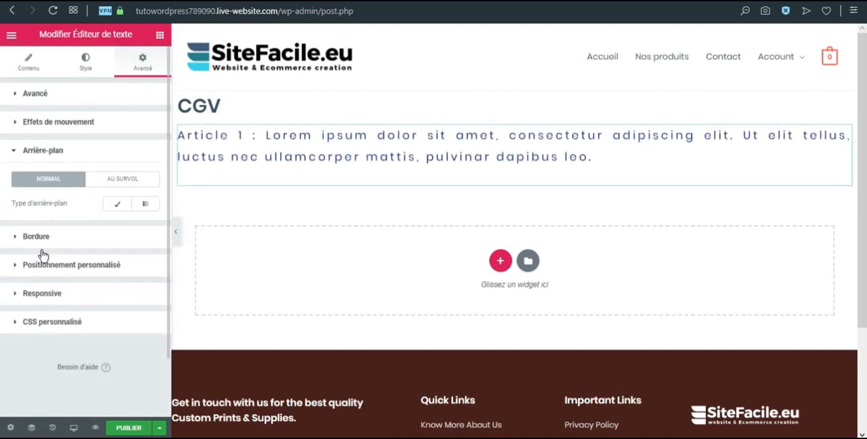
pyautogui.click(32, 239)
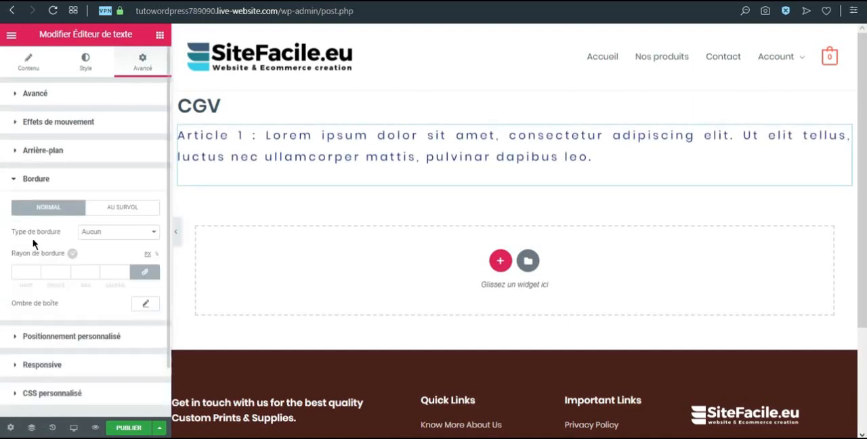
pyautogui.click(36, 150)
pyautogui.click(36, 150)
pyautogui.click(48, 161)
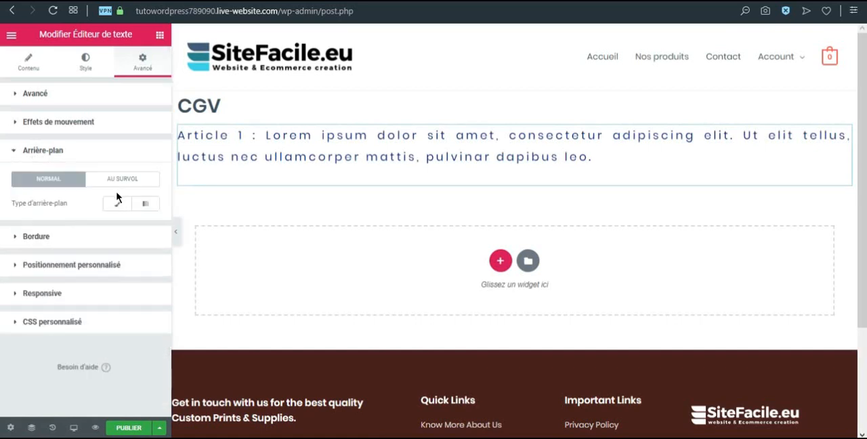
pyautogui.click(116, 204)
pyautogui.click(146, 227)
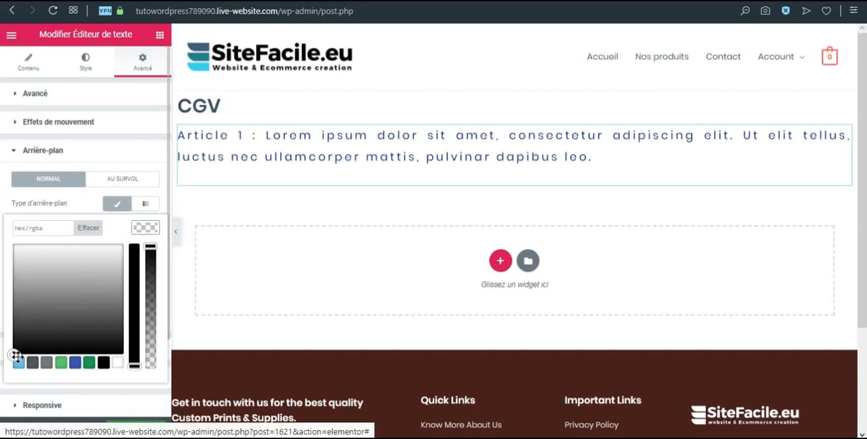
pyautogui.moveTo(17, 355); pyautogui.dragTo(15, 280)
pyautogui.click(117, 204)
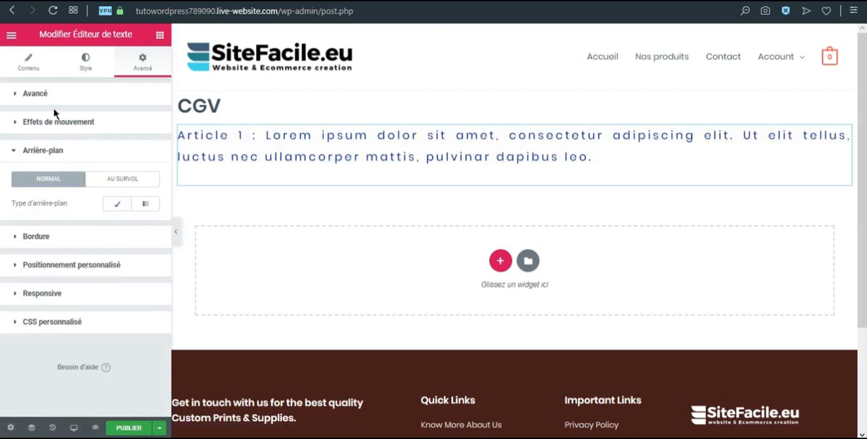
# Roll the page back through its history to the text editor's earlier Taille change, and further to its earliest Alignement change
pyautogui.click(31, 62)
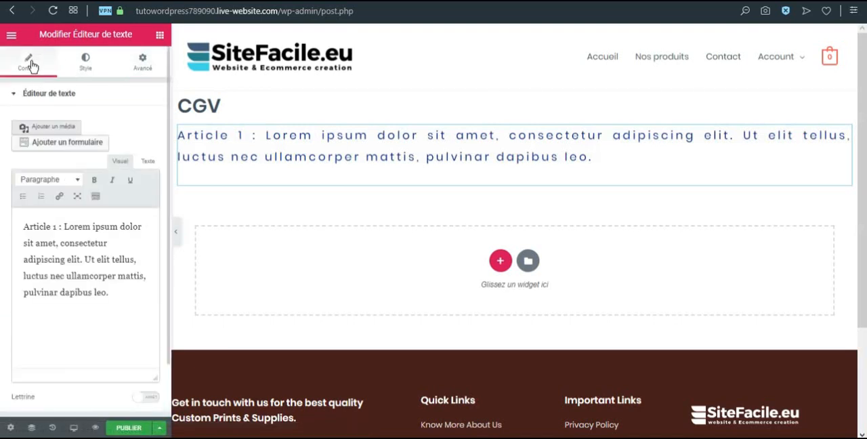
pyautogui.click(52, 427)
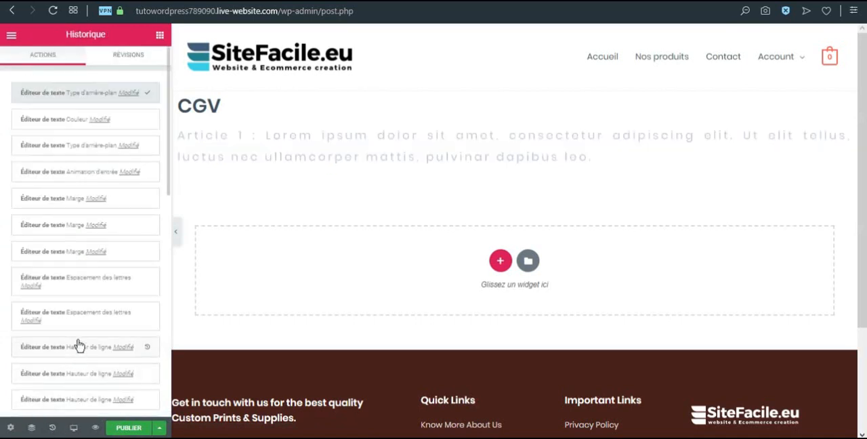
pyautogui.scroll(-1, 81, 332)
pyautogui.scroll(-1, 82, 324)
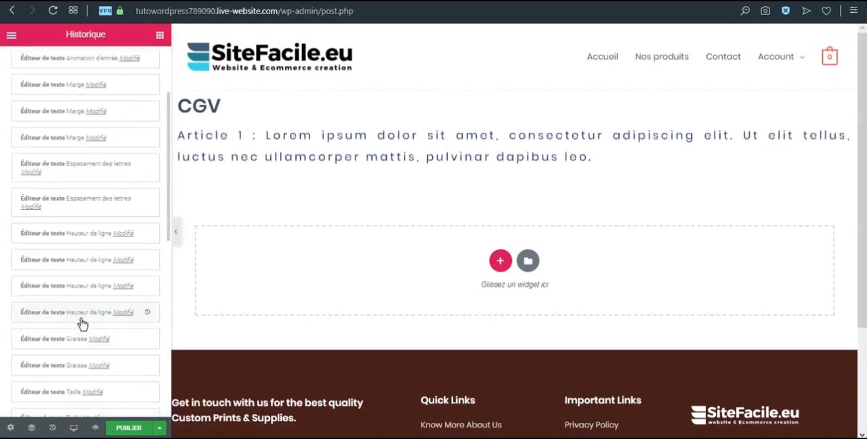
pyautogui.scroll(-1, 64, 362)
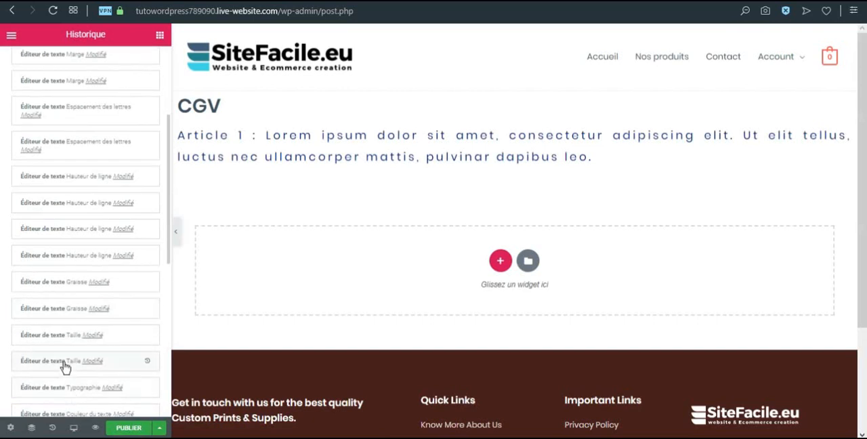
pyautogui.click(67, 369)
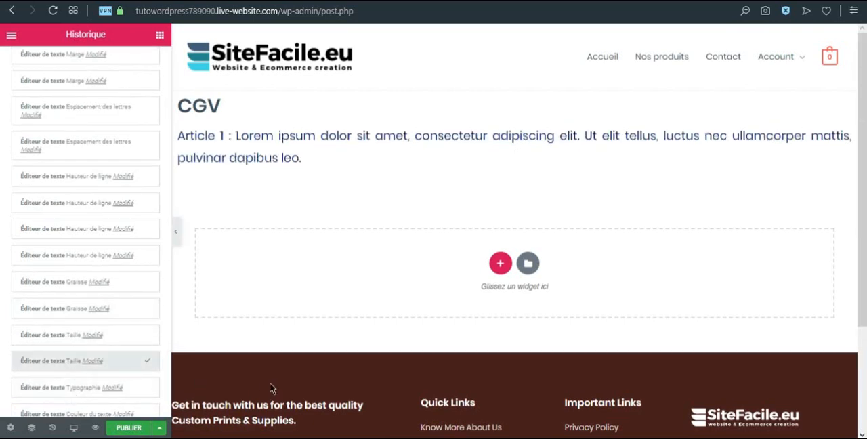
pyautogui.scroll(-3, 92, 391)
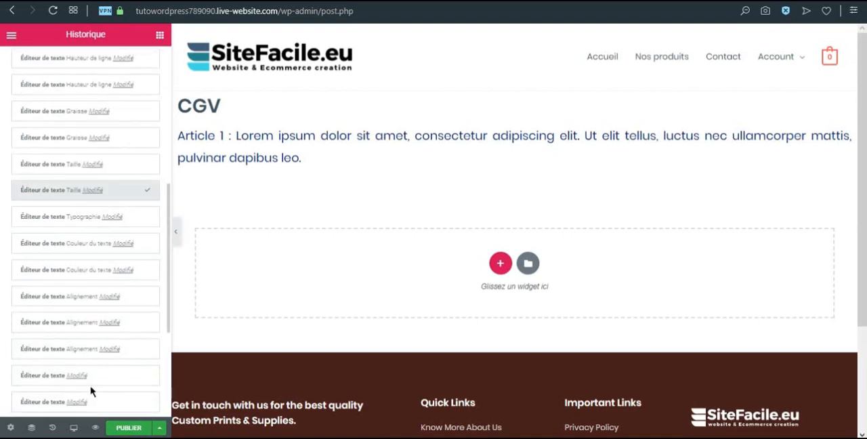
pyautogui.click(73, 350)
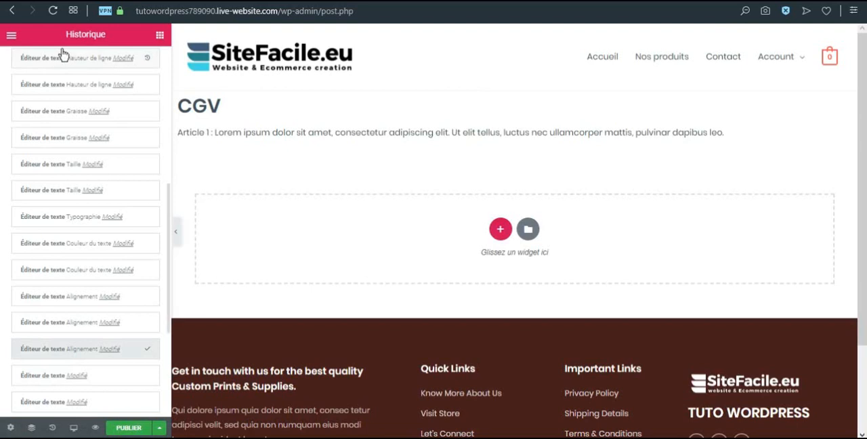
pyautogui.scroll(5, 112, 227)
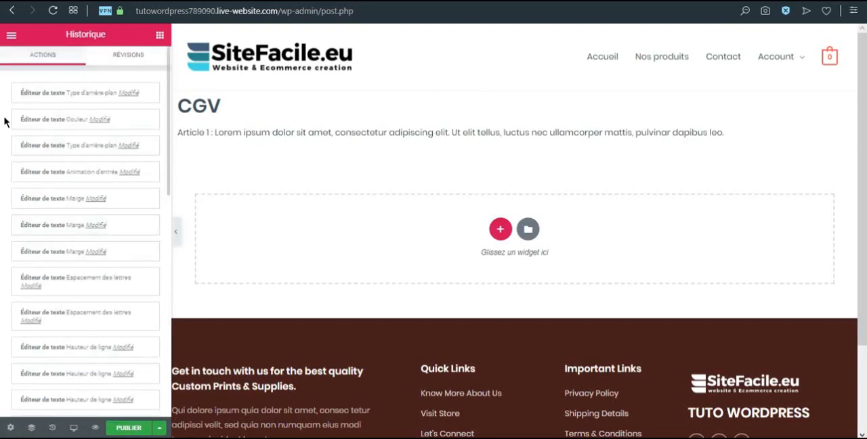
# Examine the full-page templates available in the Elementor library, including the free and PRO designs
pyautogui.click(528, 231)
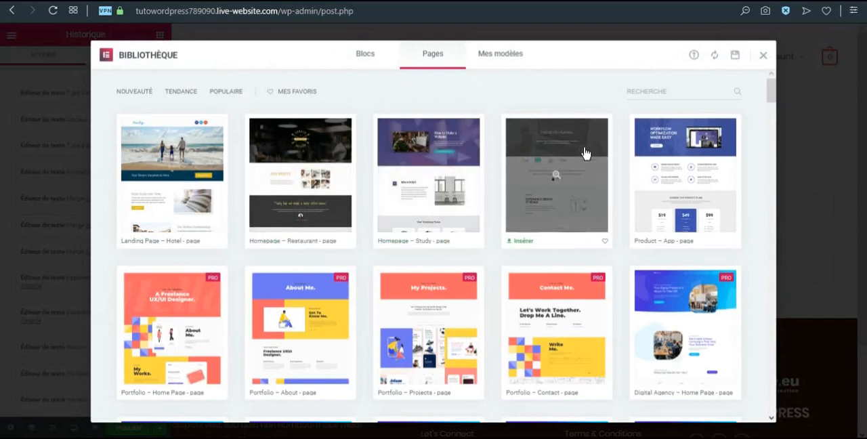
pyautogui.scroll(-2, 712, 170)
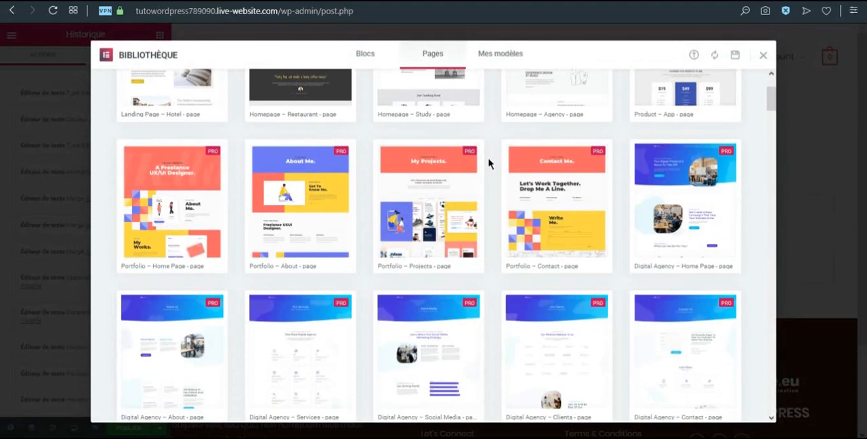
pyautogui.scroll(-1, 495, 170)
pyautogui.scroll(-5, 495, 171)
pyautogui.scroll(5, 494, 171)
pyautogui.scroll(-6, 491, 170)
pyautogui.scroll(-5, 491, 171)
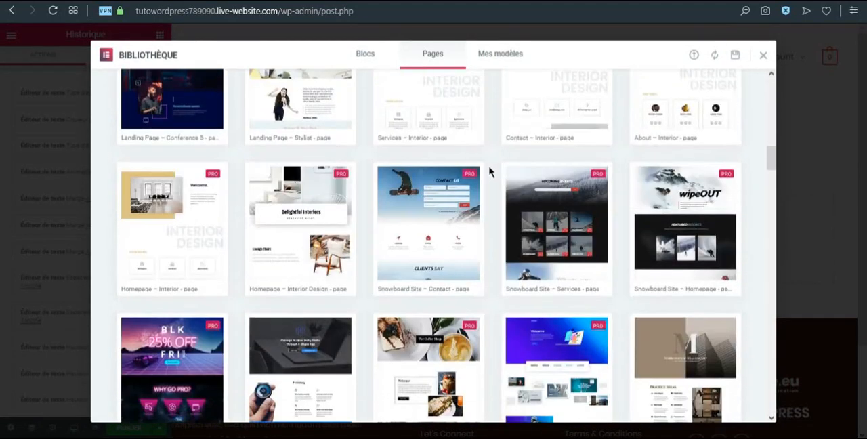
pyautogui.scroll(-2, 441, 189)
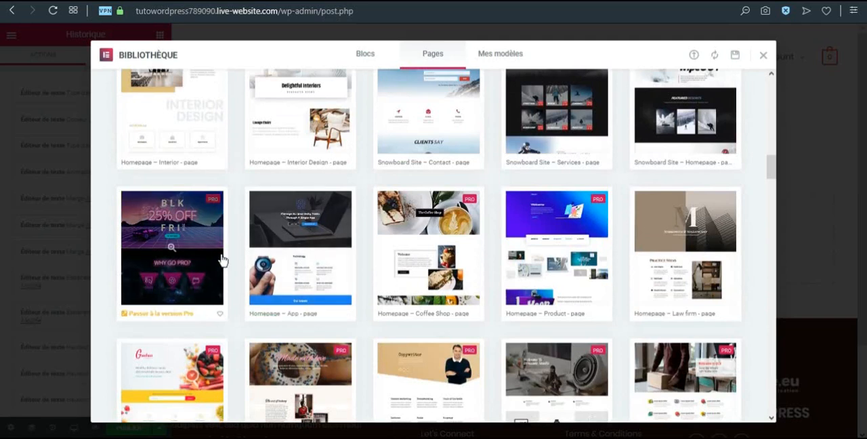
pyautogui.scroll(1, 369, 78)
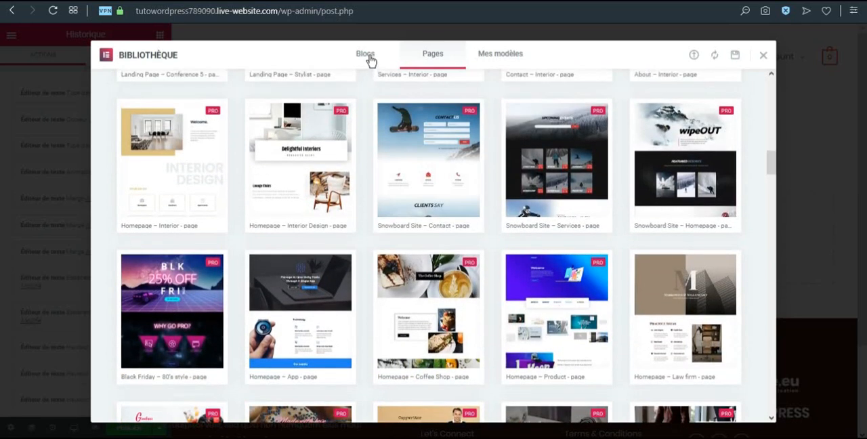
# Insert the white "Company is a collective of passionates striving to build delightful products" block from the template library's blocks
pyautogui.click(368, 57)
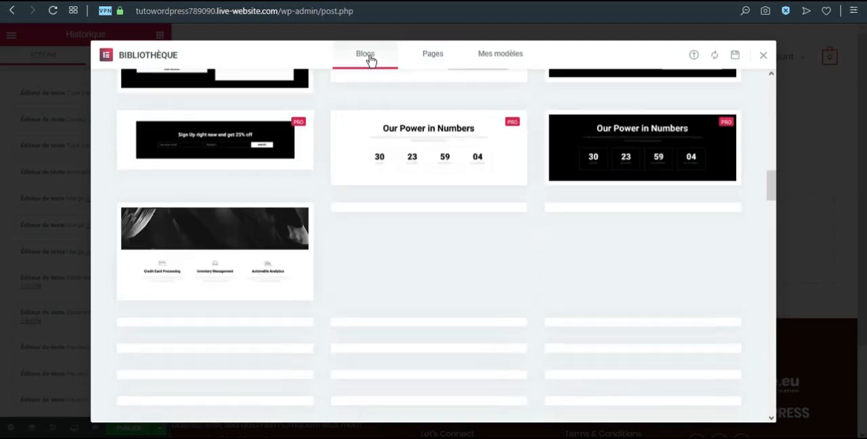
pyautogui.scroll(8, 434, 223)
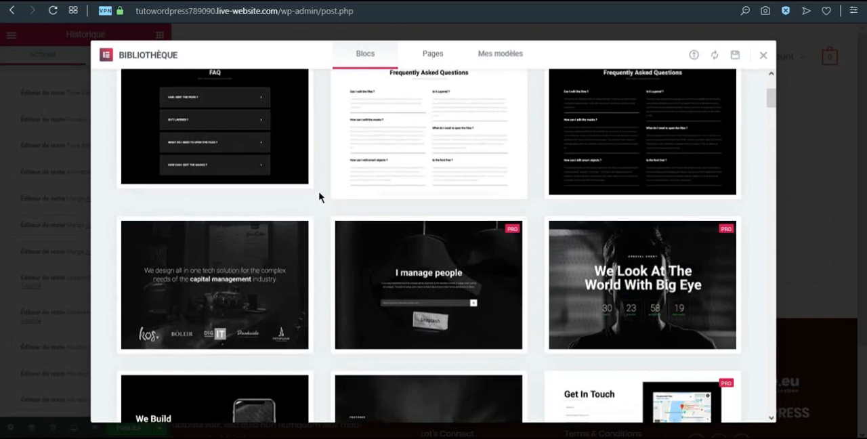
pyautogui.scroll(6, 291, 183)
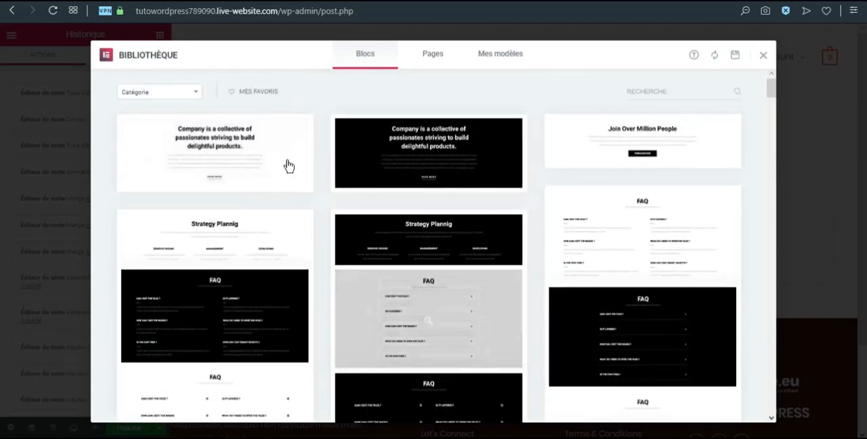
pyautogui.click(217, 159)
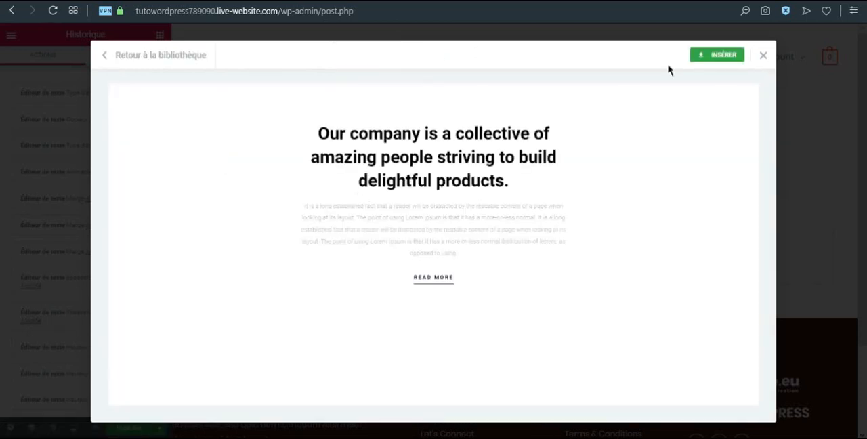
pyautogui.click(714, 60)
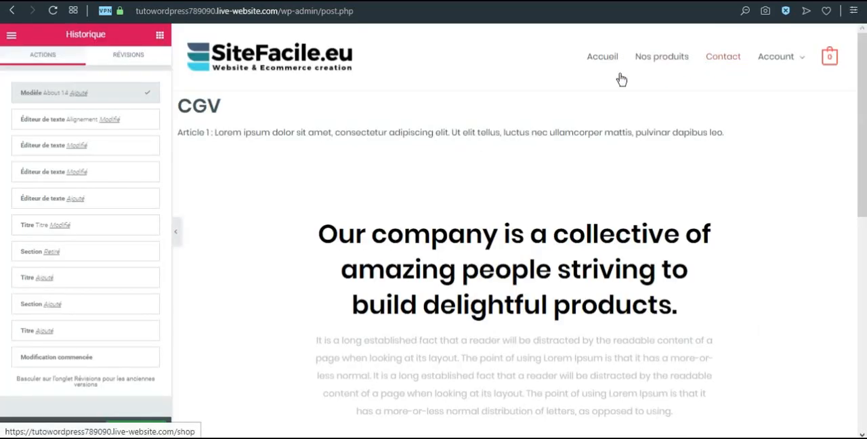
# Replace the inserted block's heading with "CGV"
pyautogui.click(402, 254)
pyautogui.moveTo(94, 150); pyautogui.dragTo(2, 119)
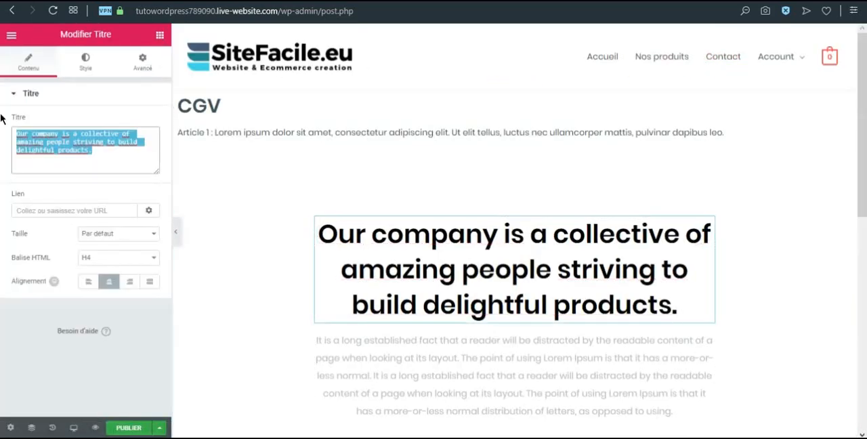
pyautogui.write('CGV')
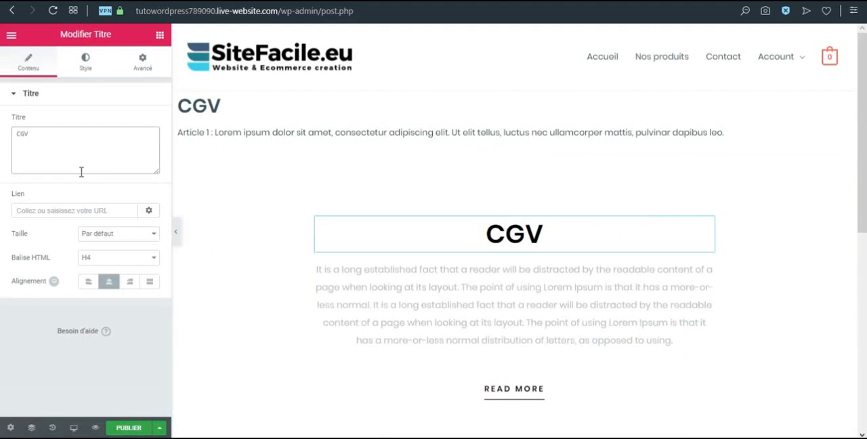
# Add "Article 1 :" at the beginning of the paragraph below the inserted block's CGV heading
pyautogui.click(334, 290)
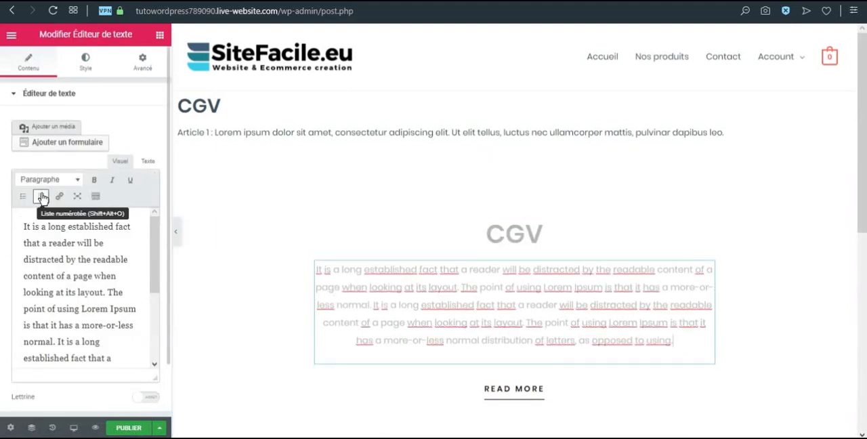
pyautogui.write('Artcile')
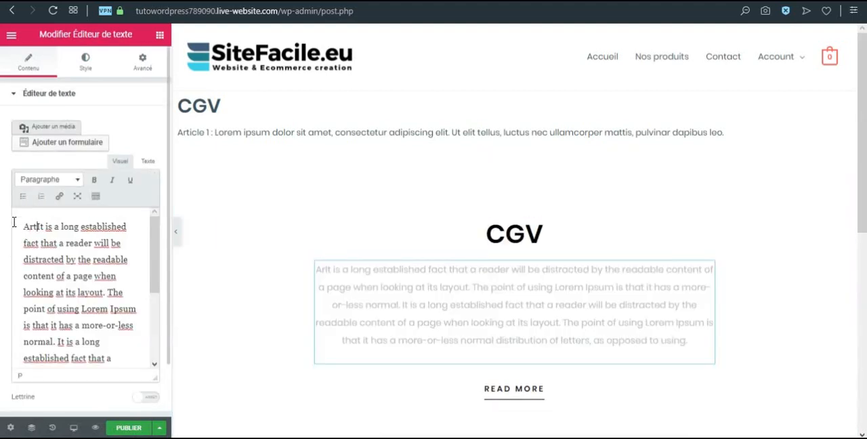
pyautogui.press('BackSpace')
pyautogui.press('BackSpace')
pyautogui.press('BackSpace')
pyautogui.press('BackSpace')
pyautogui.write('icle 1 :')
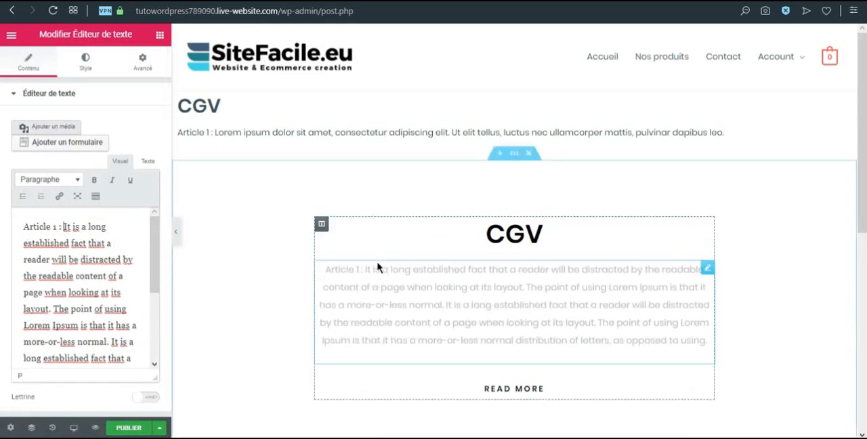
# Change the inserted block's paragraph text colour to a dark blue
pyautogui.click(85, 61)
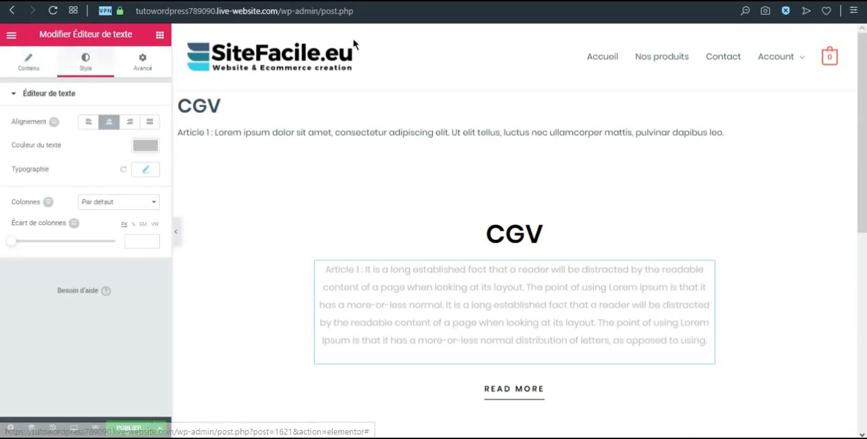
pyautogui.click(145, 145)
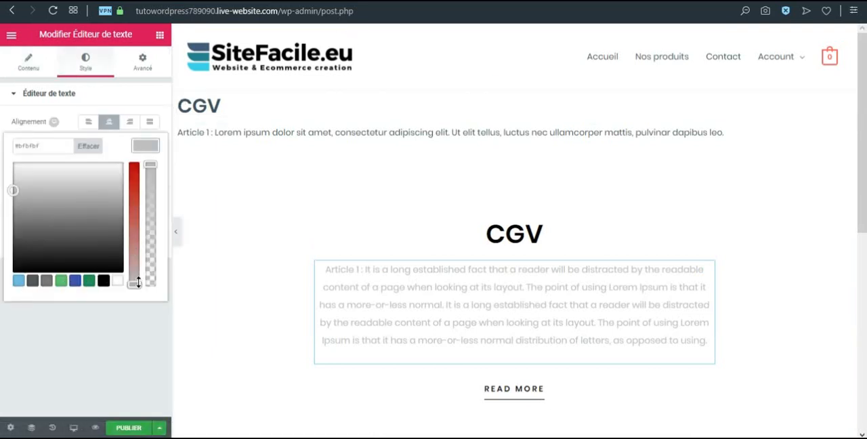
pyautogui.moveTo(139, 281); pyautogui.dragTo(134, 165)
pyautogui.moveTo(25, 195); pyautogui.dragTo(77, 201)
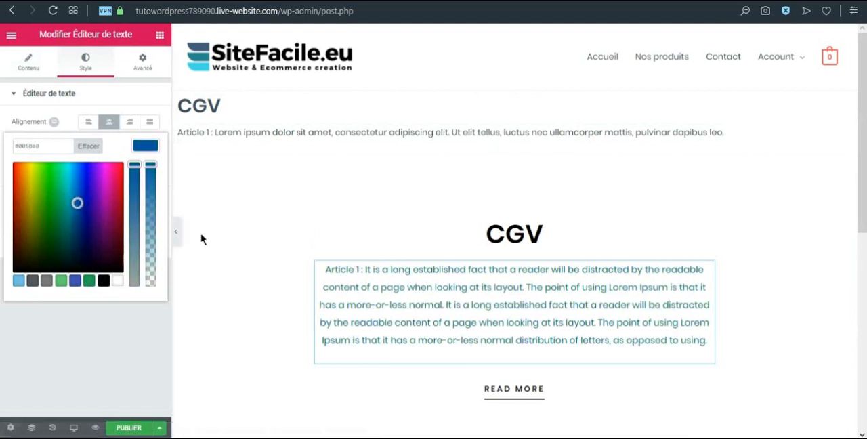
# Change the text of the inserted block's button to "Contactez-nous"
pyautogui.click(545, 390)
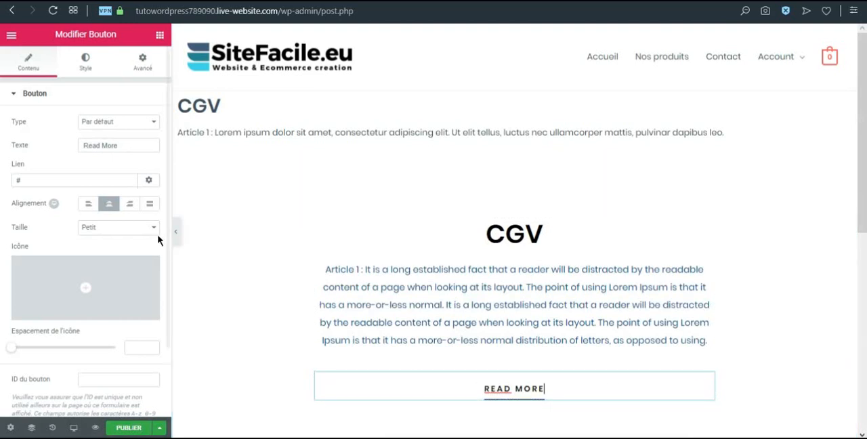
pyautogui.moveTo(134, 145); pyautogui.dragTo(82, 146)
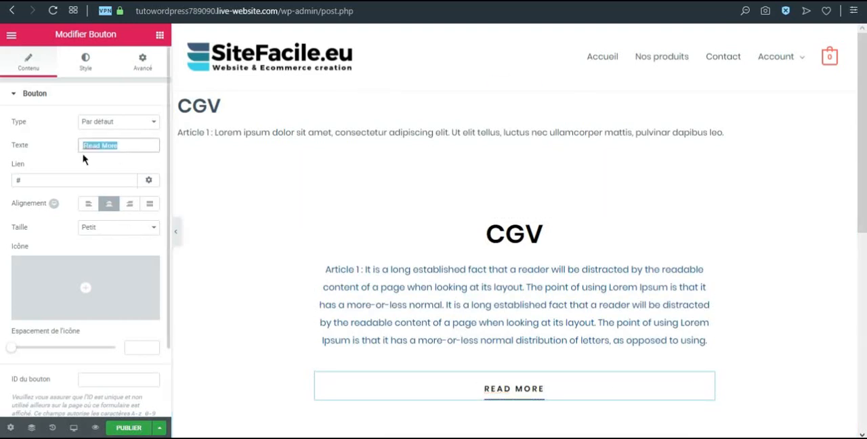
pyautogui.write('Contactez')
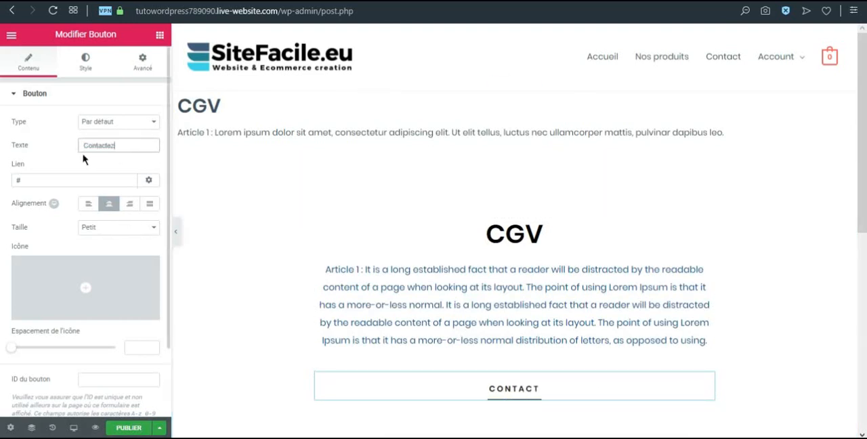
pyautogui.write('-nous')
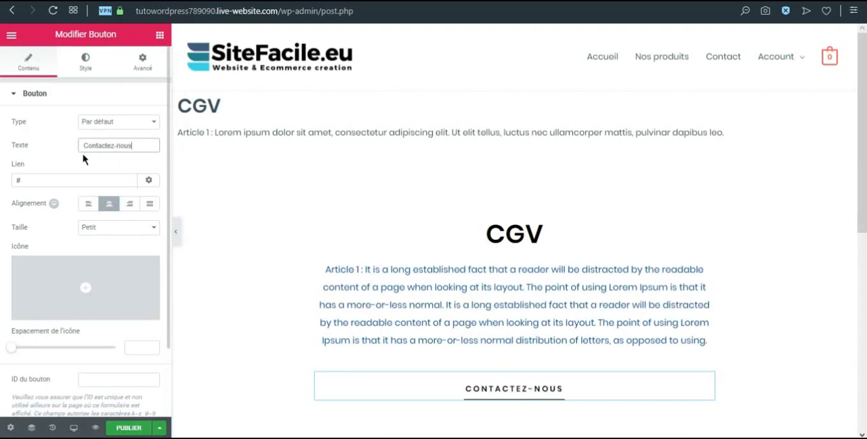
# Try a top inner margin of 0 px on the "Contactez-nous" button and set it back to 15 px
pyautogui.click(143, 62)
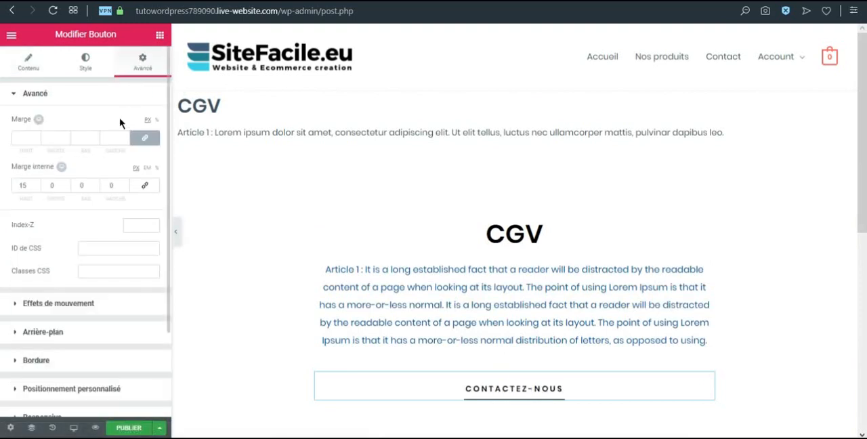
pyautogui.click(22, 184)
pyautogui.write('0')
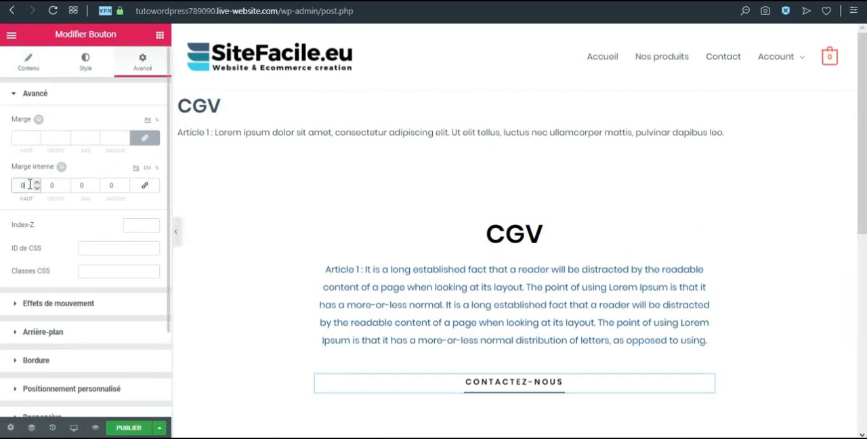
pyautogui.click(38, 184)
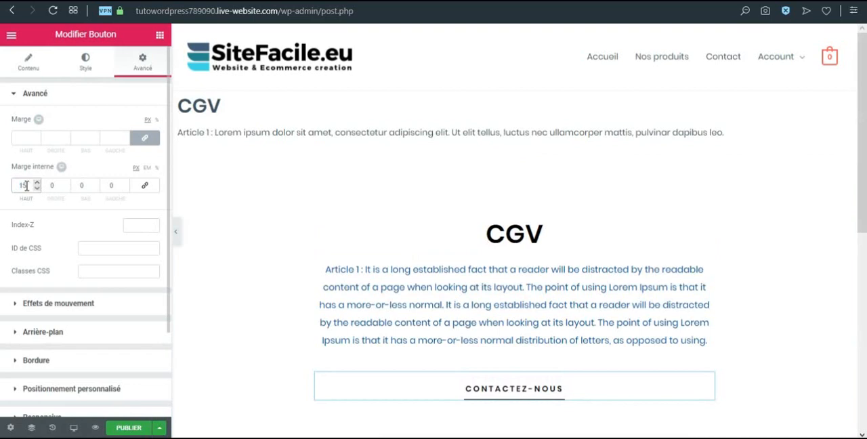
# Insert a spacer between the blue paragraph and the "Contactez-nous" button and set its space to 108
pyautogui.click(160, 34)
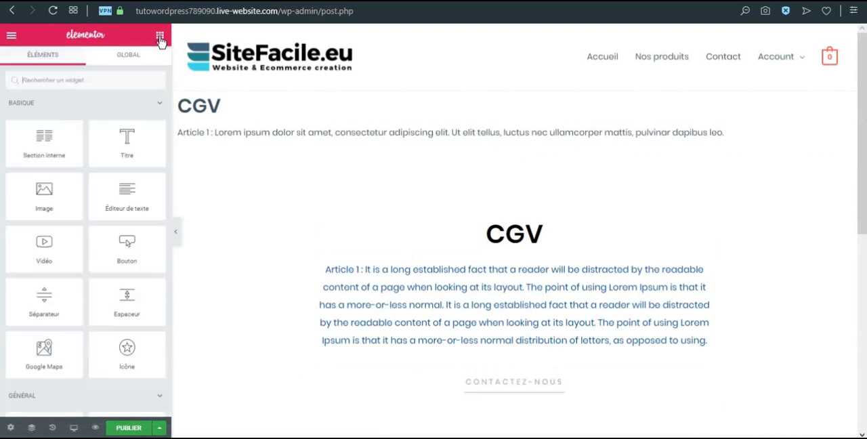
pyautogui.moveTo(138, 307); pyautogui.dragTo(535, 367)
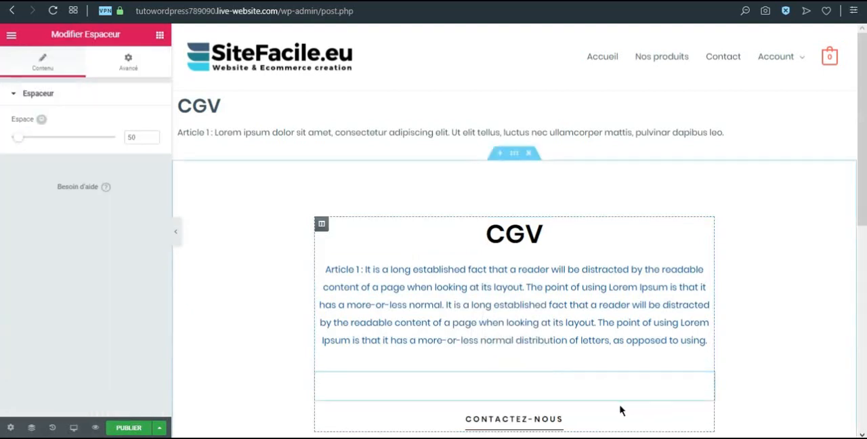
pyautogui.scroll(-2, 478, 242)
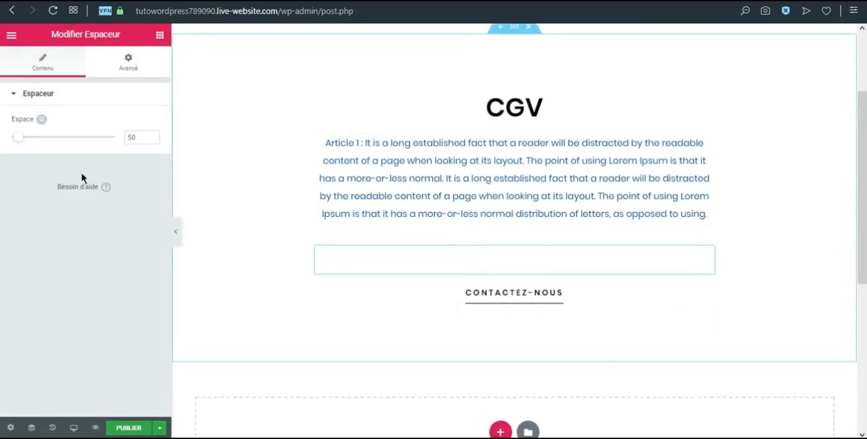
pyautogui.moveTo(20, 139); pyautogui.dragTo(31, 145)
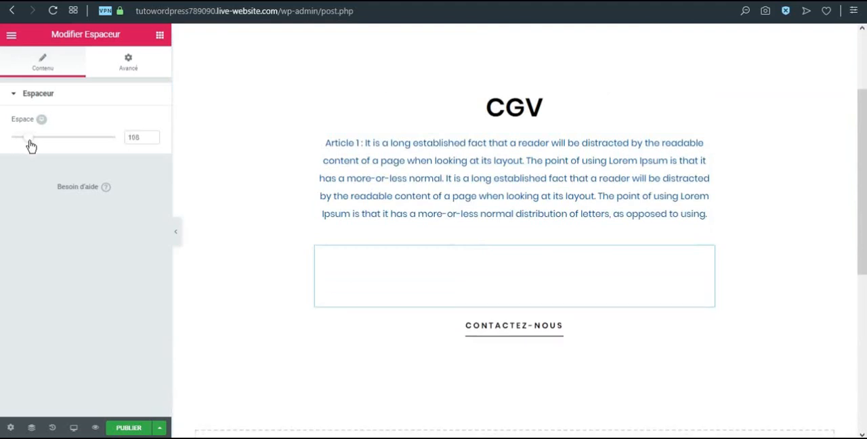
pyautogui.scroll(2, 375, 336)
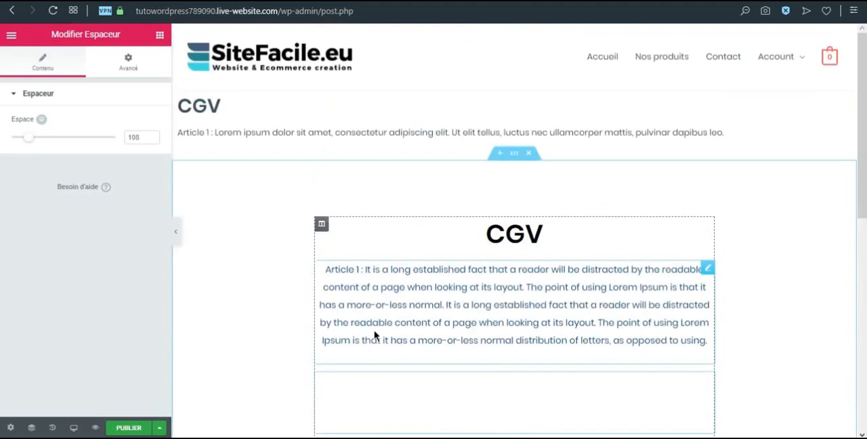
# Preview the modified CGV page, check it down to the footer, and return to the editor
pyautogui.click(95, 428)
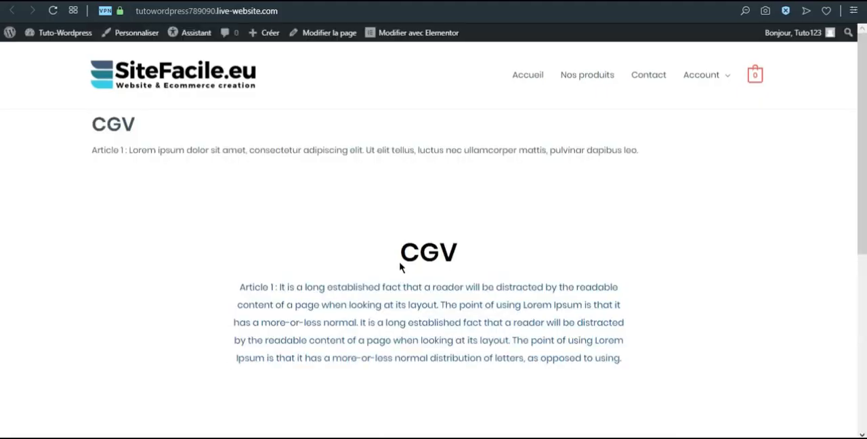
pyautogui.scroll(-2, 397, 264)
pyautogui.scroll(-2, 528, 246)
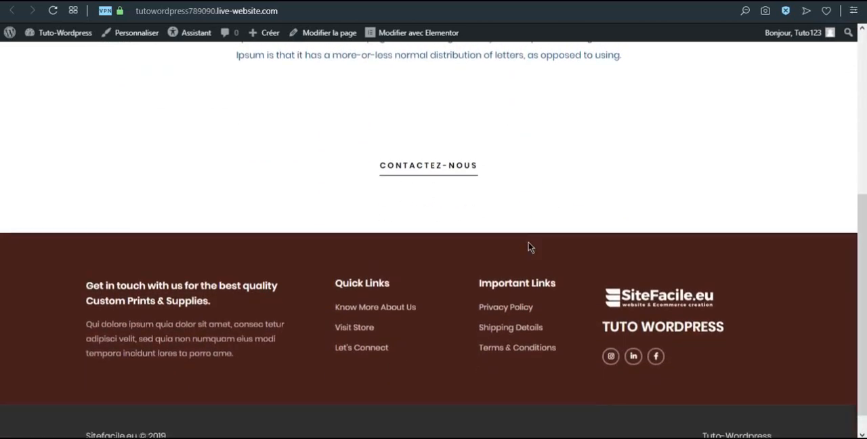
pyautogui.scroll(5, 531, 247)
pyautogui.click(349, 32)
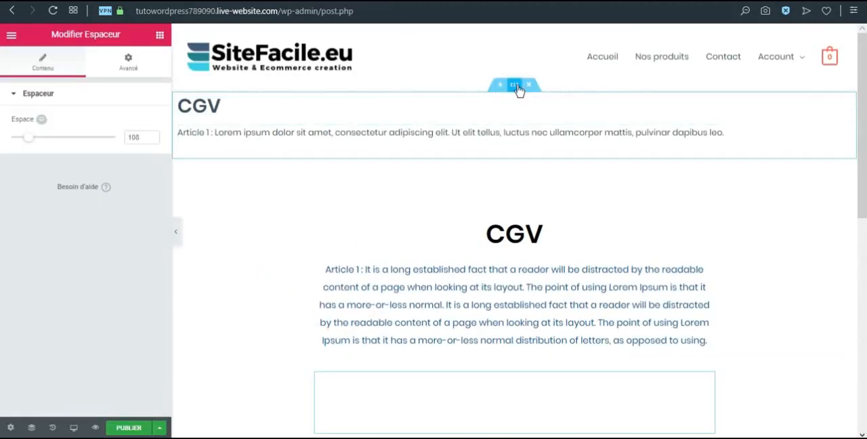
# Delete the original CGV section above the inserted block and publish the page
pyautogui.click(529, 86)
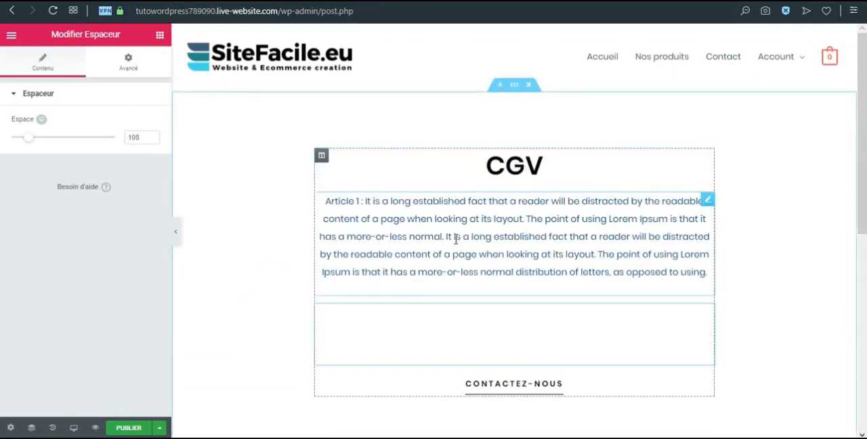
pyautogui.click(129, 428)
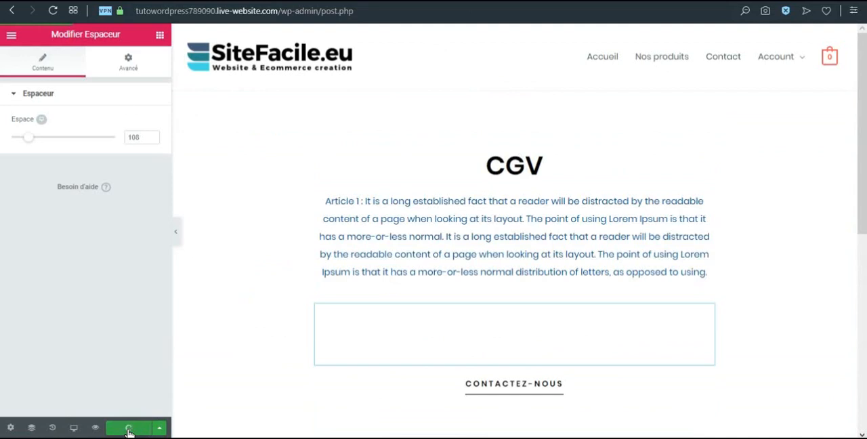
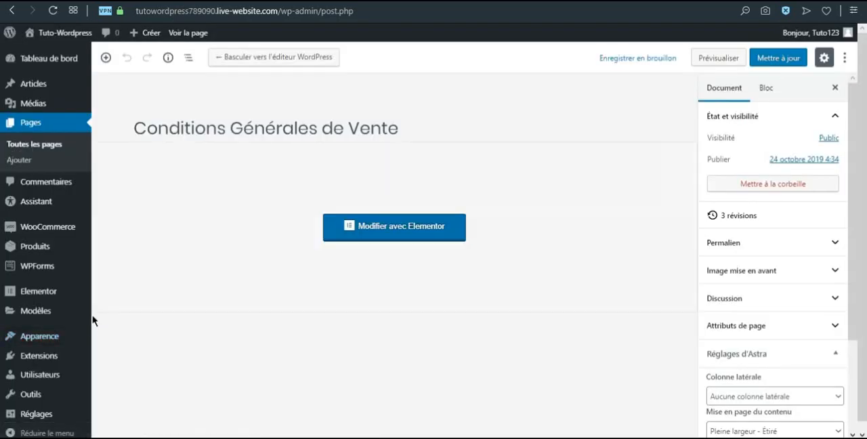
# Add the Conditions Générales de Vente page to the site's Main Menu and look through the available WooCommerce endpoints
pyautogui.moveTo(40, 299)
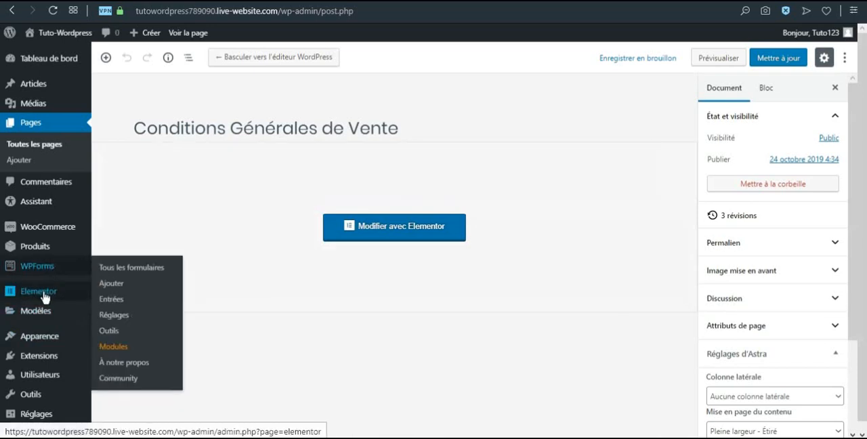
pyautogui.moveTo(34, 337)
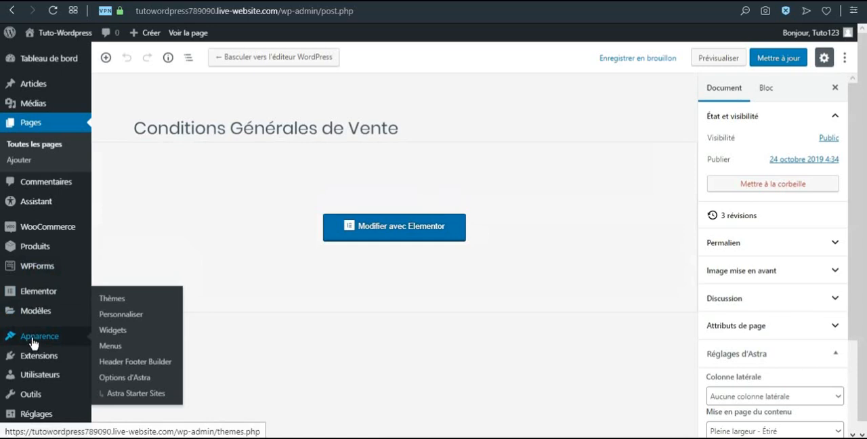
pyautogui.click(116, 350)
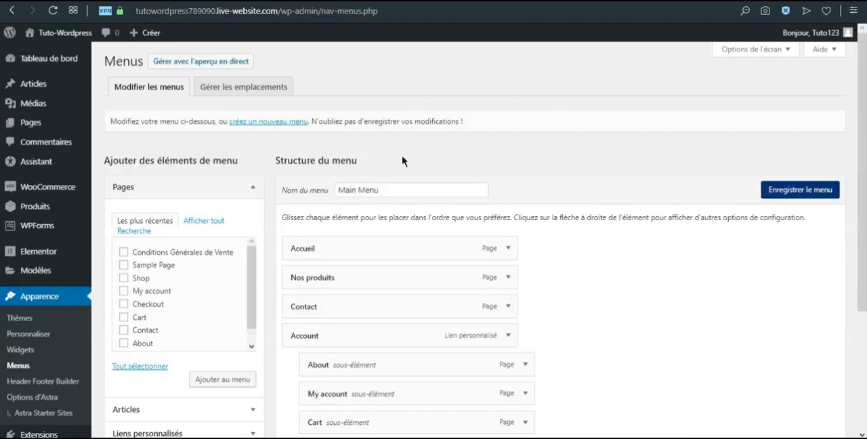
pyautogui.scroll(-2, 402, 234)
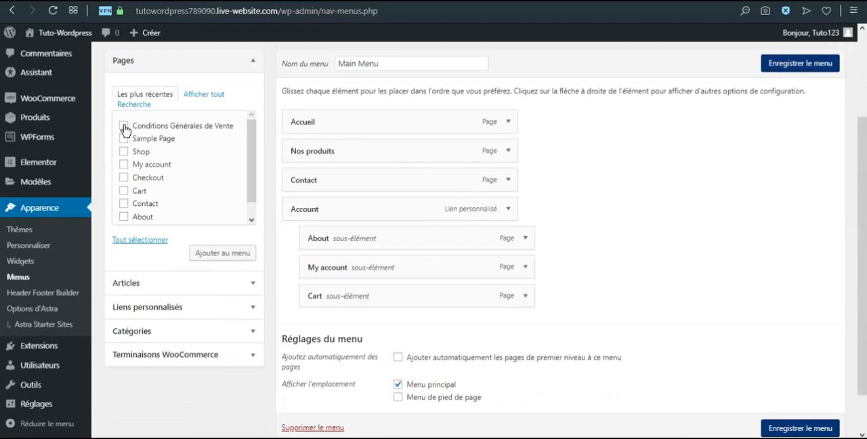
pyautogui.click(227, 254)
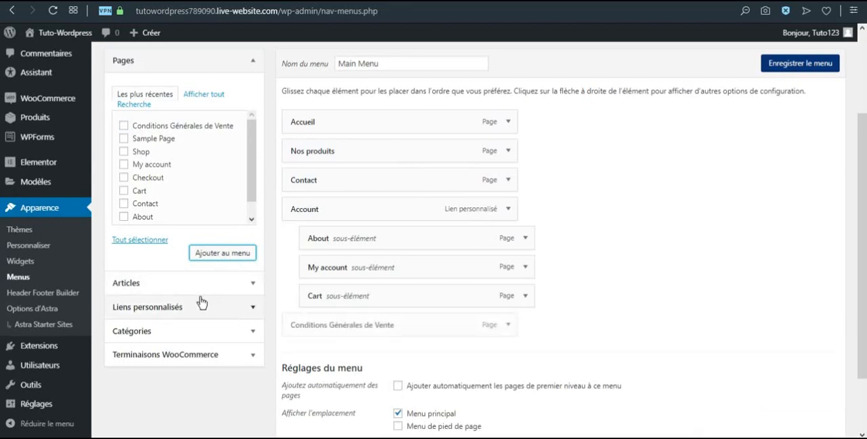
pyautogui.click(252, 358)
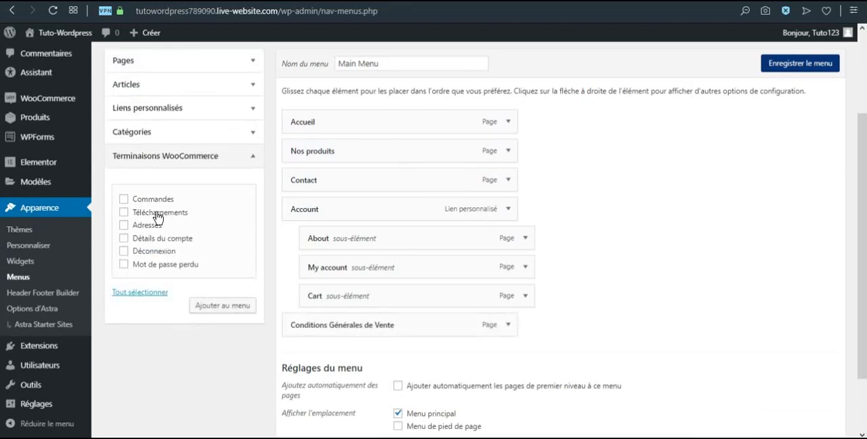
pyautogui.click(251, 158)
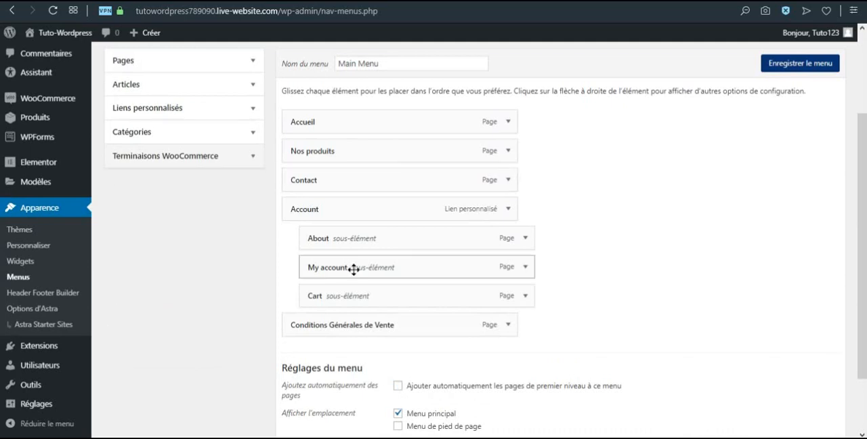
# Change the navigation title of the Conditions Générales de Vente menu item to CGV and save the menu
pyautogui.click(509, 326)
pyautogui.moveTo(429, 360); pyautogui.dragTo(320, 364)
pyautogui.press('BackSpace')
pyautogui.press('BackSpace')
pyautogui.press('BackSpace')
pyautogui.press('BackSpace')
pyautogui.press('BackSpace')
pyautogui.press('BackSpace')
pyautogui.press('BackSpace')
pyautogui.press('BackSpace')
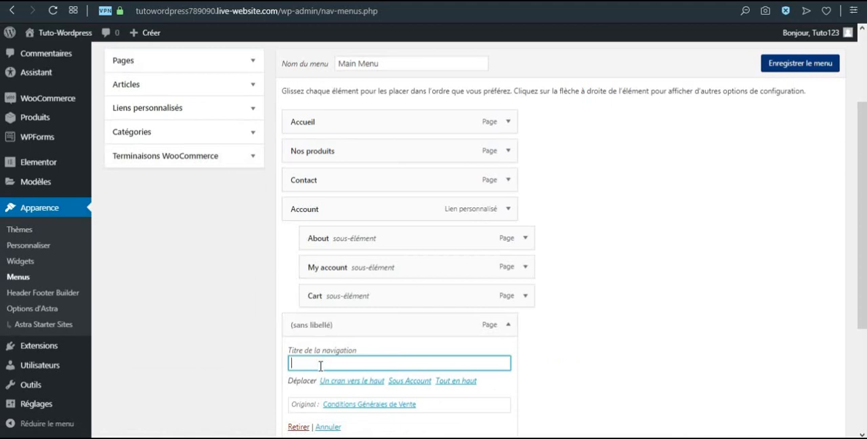
pyautogui.write('CGV')
pyautogui.click(593, 296)
pyautogui.scroll(-3, 650, 271)
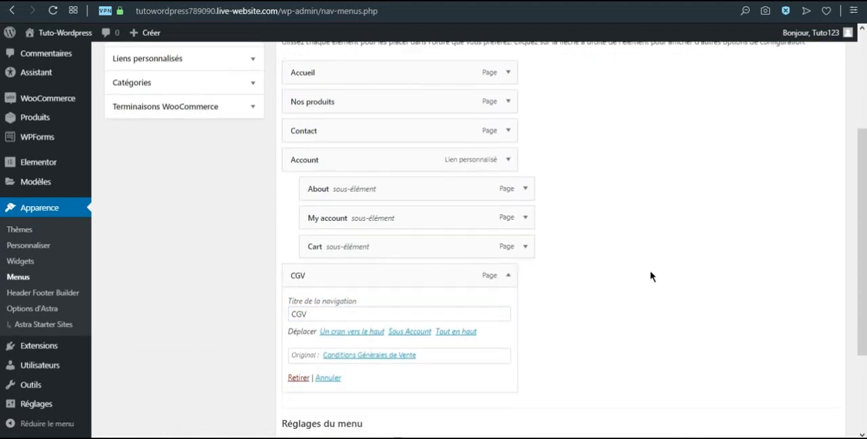
pyautogui.scroll(1, 590, 296)
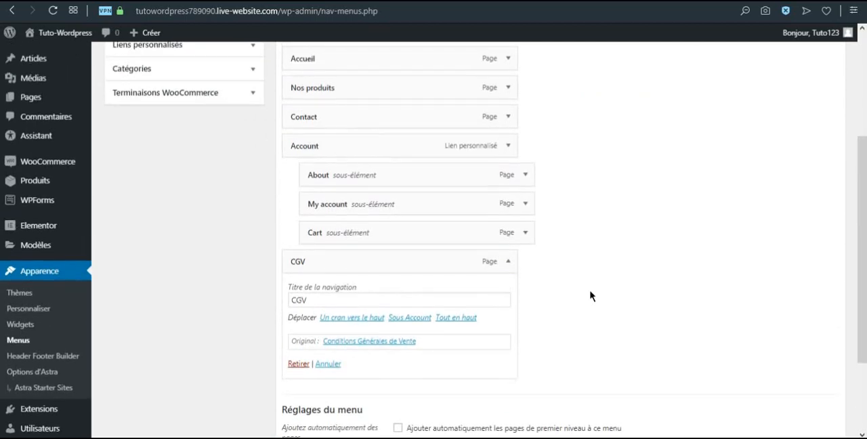
pyautogui.scroll(2, 590, 296)
pyautogui.click(783, 127)
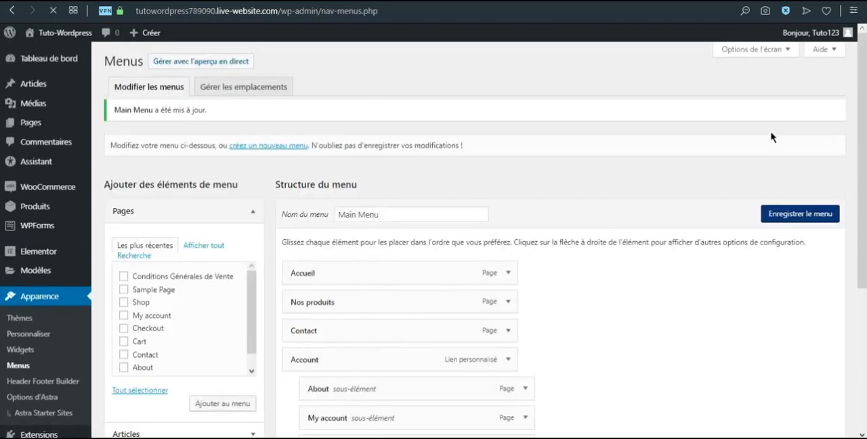
# Visit the site, follow the CGV link in the header menu, check the page down to the footer, and return to the menu editor
pyautogui.moveTo(60, 34)
pyautogui.click(58, 55)
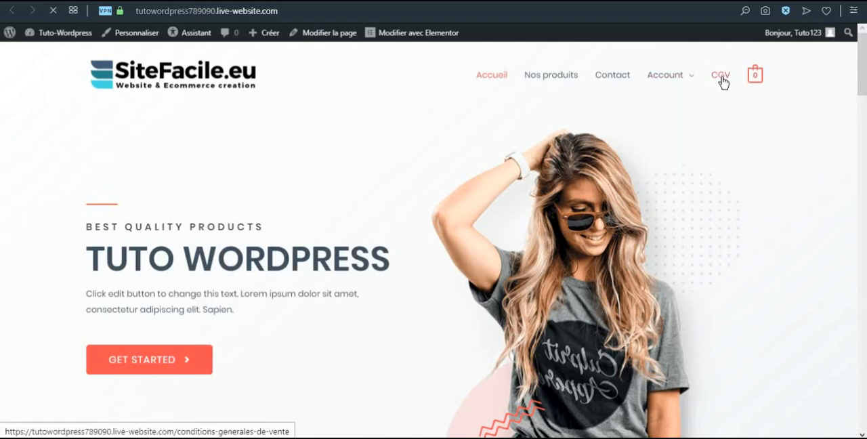
pyautogui.click(722, 79)
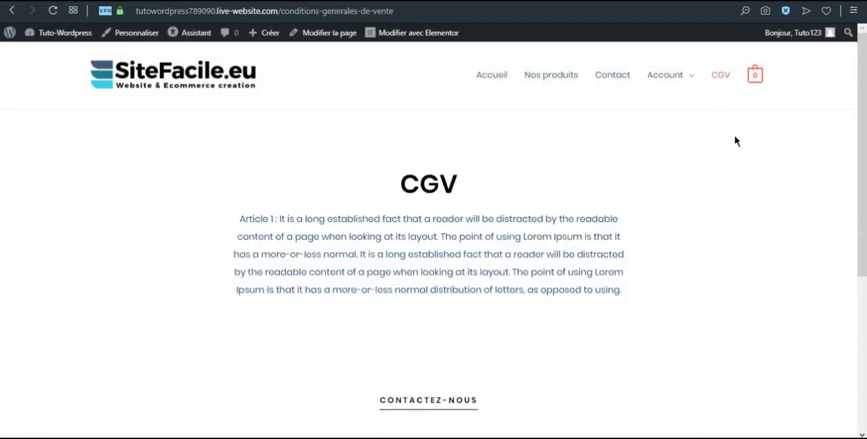
pyautogui.scroll(-5, 718, 200)
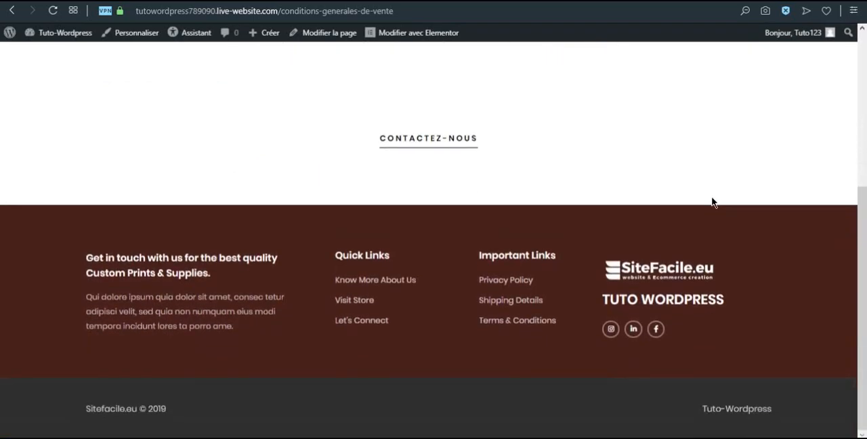
pyautogui.scroll(5, 711, 202)
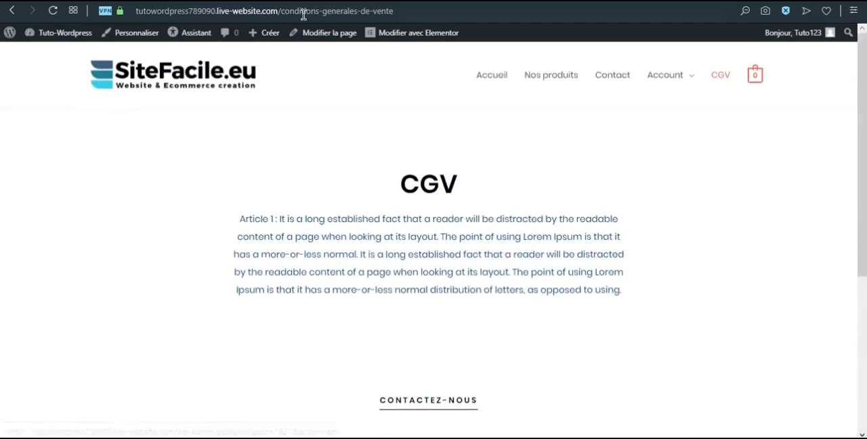
pyautogui.click(277, 1)
pyautogui.scroll(-2, 386, 143)
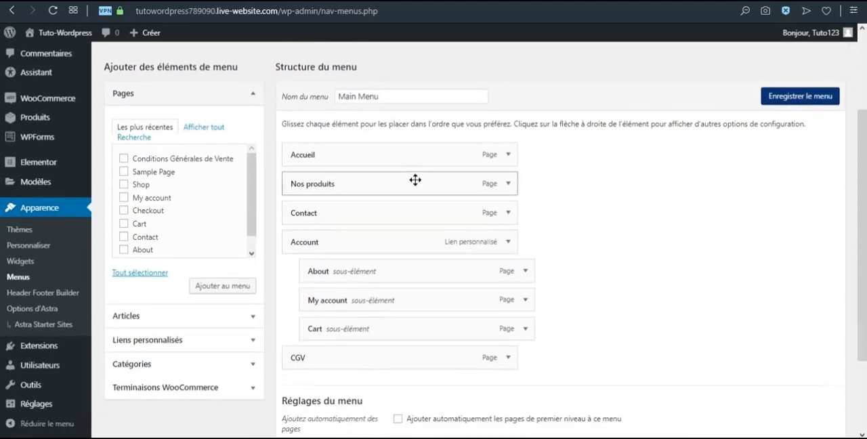
pyautogui.scroll(2, 407, 163)
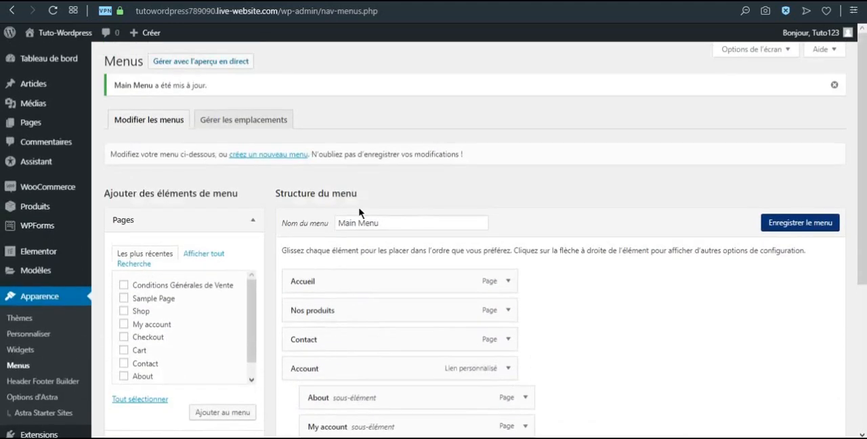
# Go to the WordPress dashboard and launch the WooCommerce configuration assistant
pyautogui.click(67, 64)
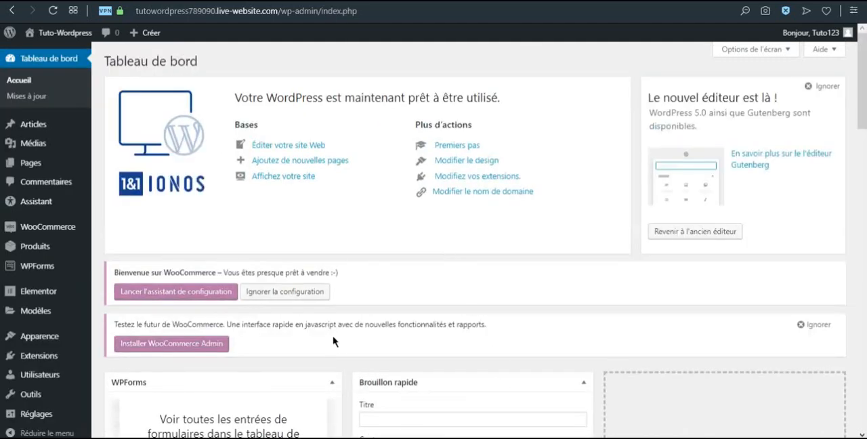
pyautogui.moveTo(65, 233)
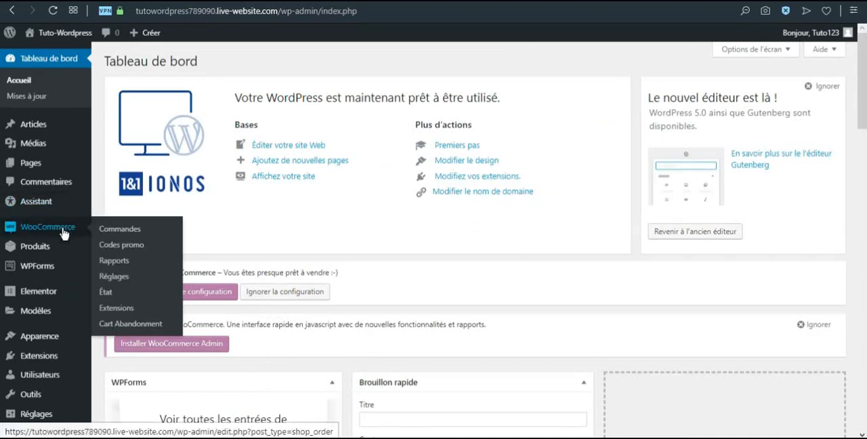
pyautogui.click(212, 300)
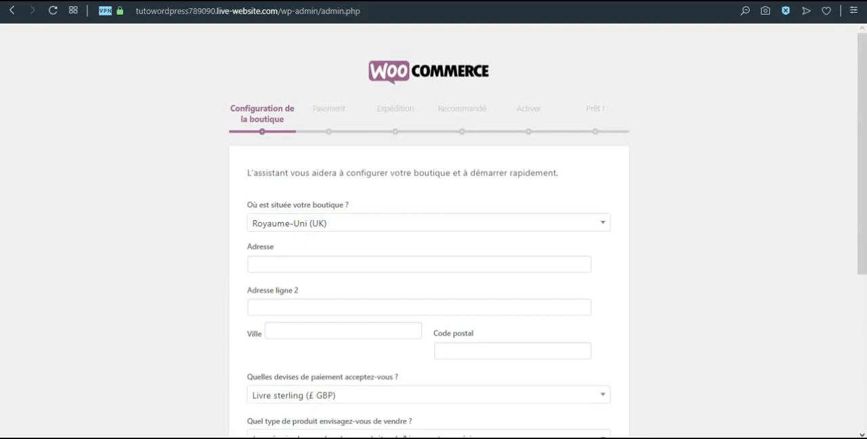
# Set the store's country to France and fill in its street address, city and postal code
pyautogui.click(339, 222)
pyautogui.write('fr')
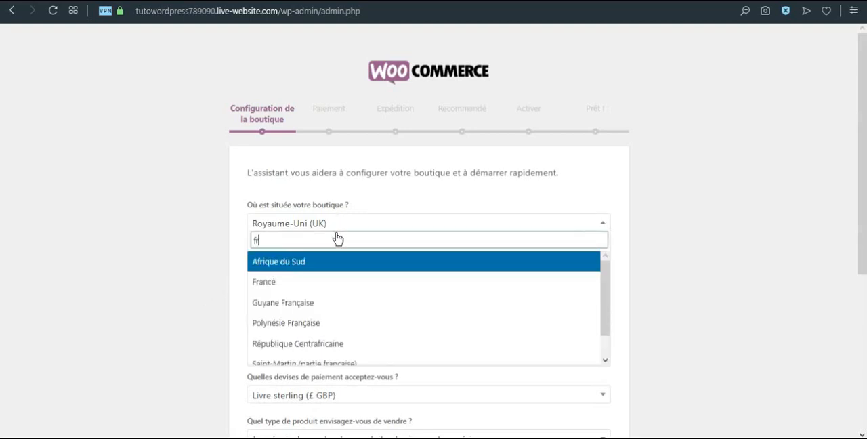
pyautogui.click(288, 281)
pyautogui.click(286, 266)
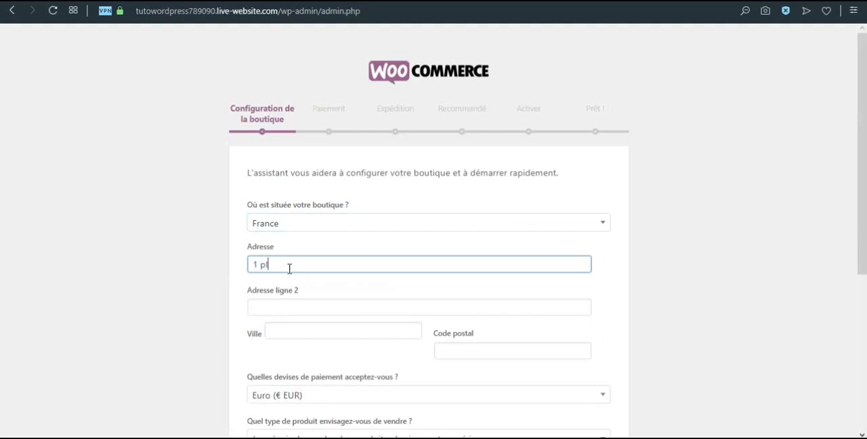
pyautogui.press('Tab')
pyautogui.press('Tab')
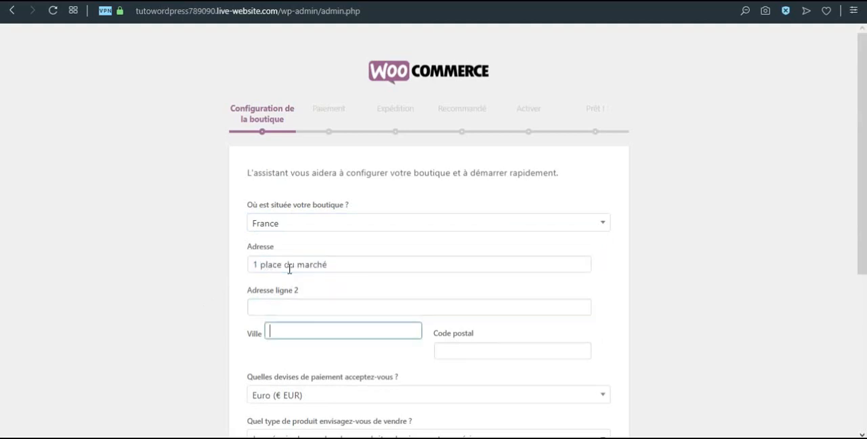
pyautogui.write('Lyon')
pyautogui.press('Tab')
pyautogui.write('69001')
pyautogui.press('Tab')
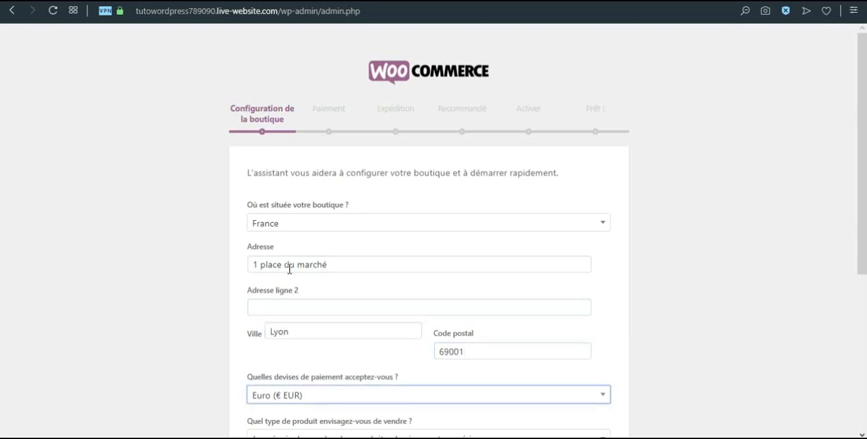
# Choose "J'envisage de vendre des produits physiques" as the product type and proceed to the payment stage
pyautogui.scroll(-2, 281, 273)
pyautogui.scroll(-1, 298, 292)
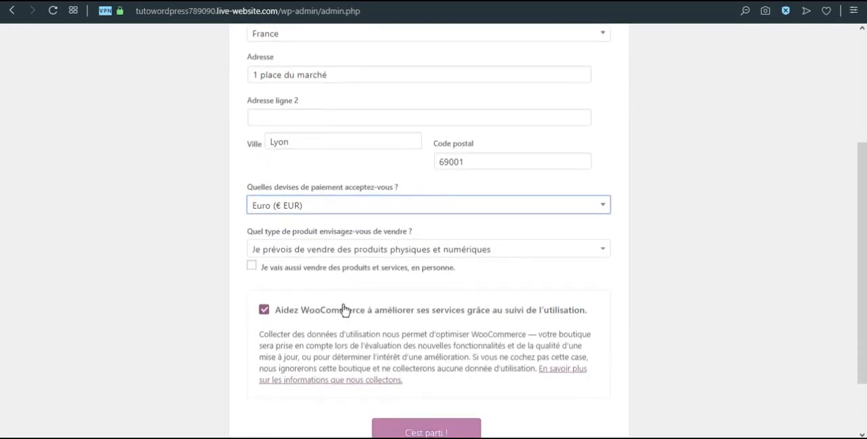
pyautogui.click(313, 256)
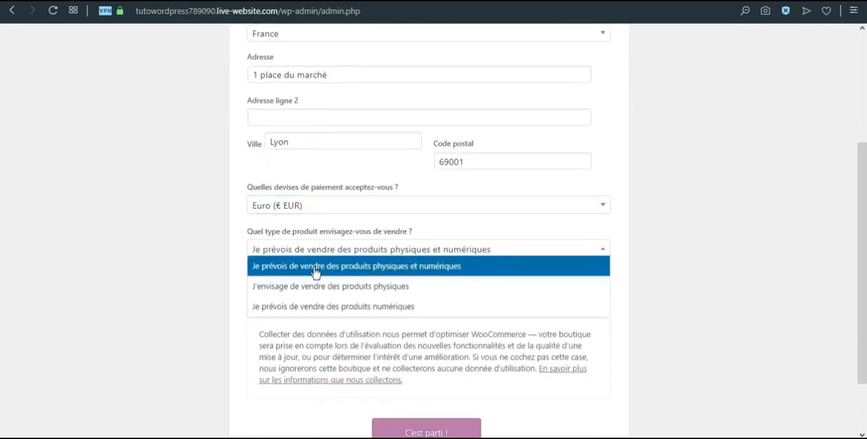
pyautogui.click(319, 290)
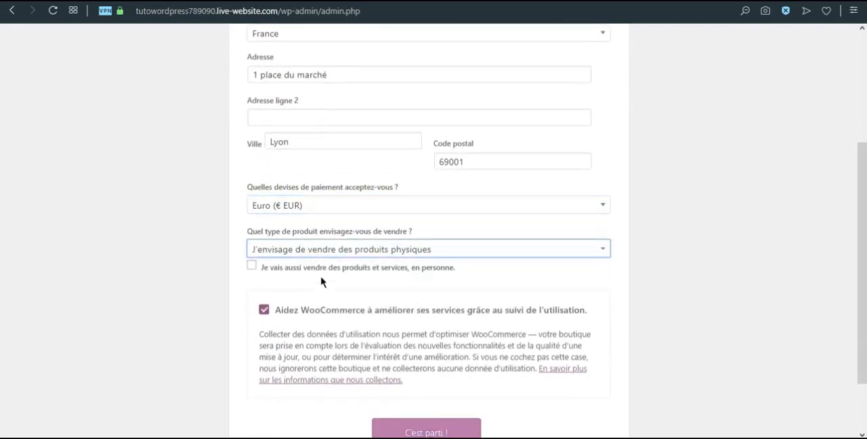
pyautogui.scroll(-1, 278, 319)
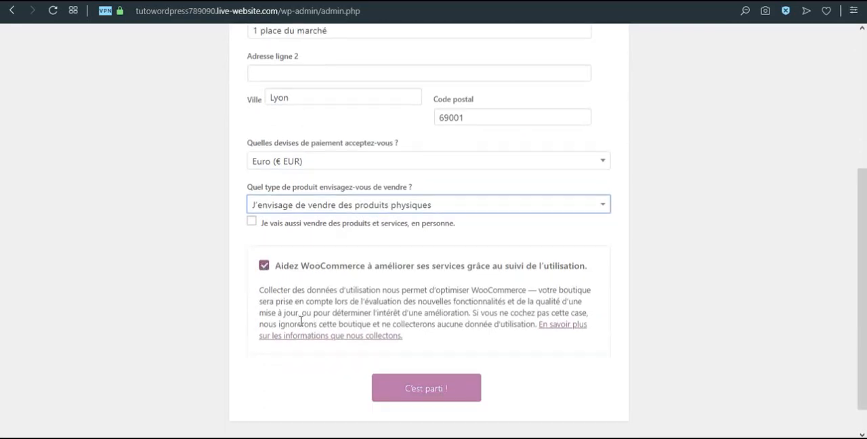
pyautogui.click(437, 373)
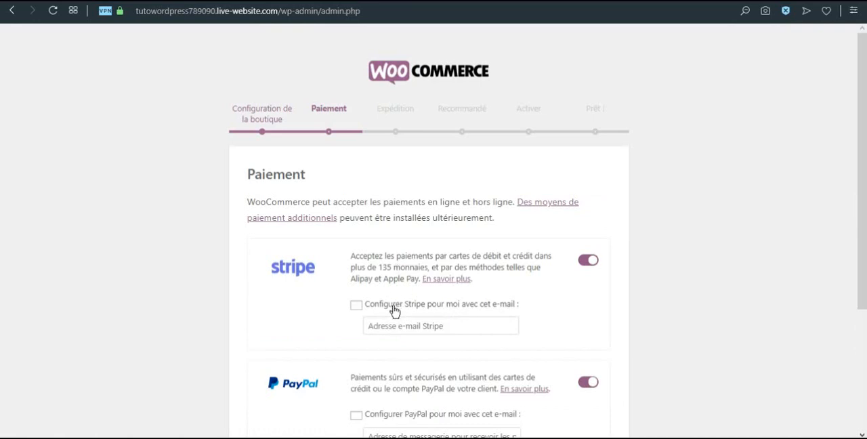
# Review the offline payment methods, leave them off, and continue to shipping with Stripe and PayPal enabled
pyautogui.scroll(-2, 324, 318)
pyautogui.scroll(-1, 330, 321)
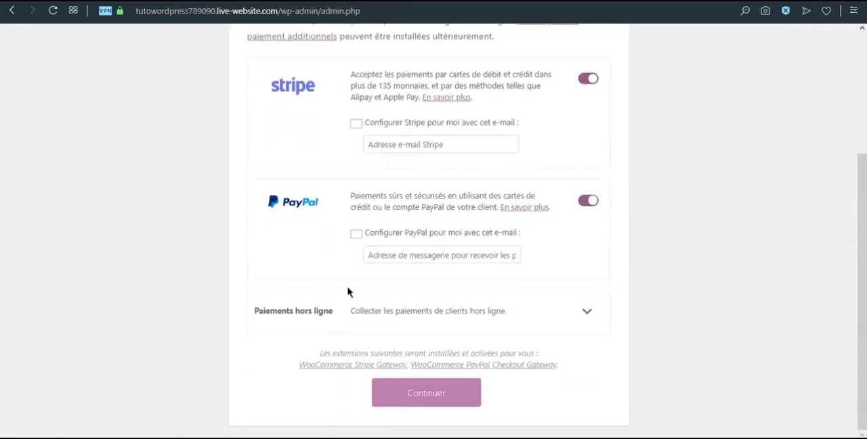
pyautogui.click(587, 315)
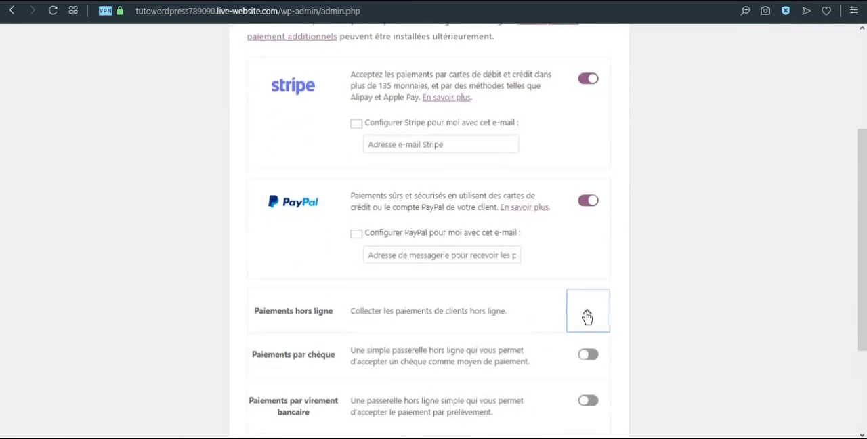
pyautogui.scroll(-2, 406, 252)
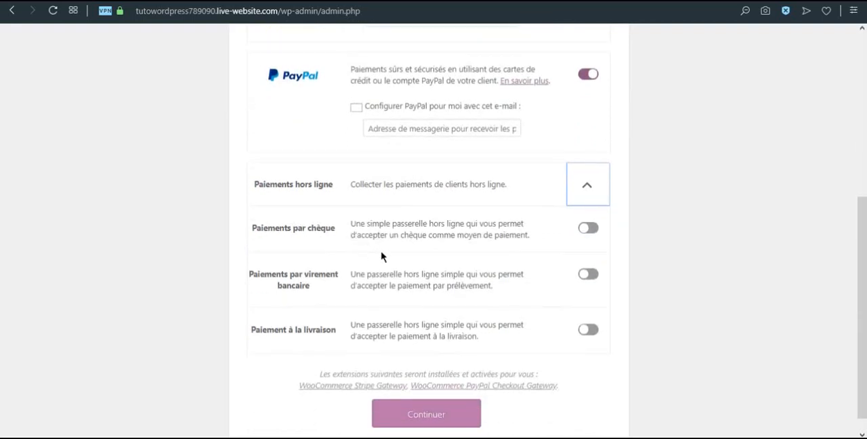
pyautogui.click(426, 394)
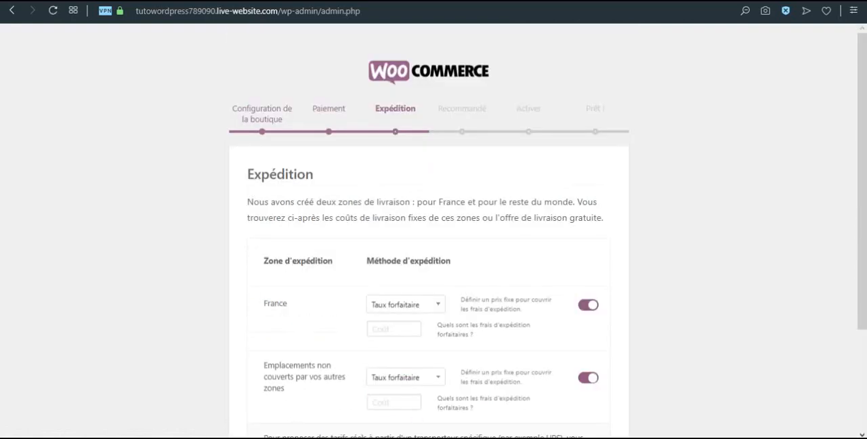
# Set flat-rate shipping costs of 10 for France and 20 for uncovered locations, and continue to the recommended extensions
pyautogui.click(401, 331)
pyautogui.click(351, 374)
pyautogui.click(440, 386)
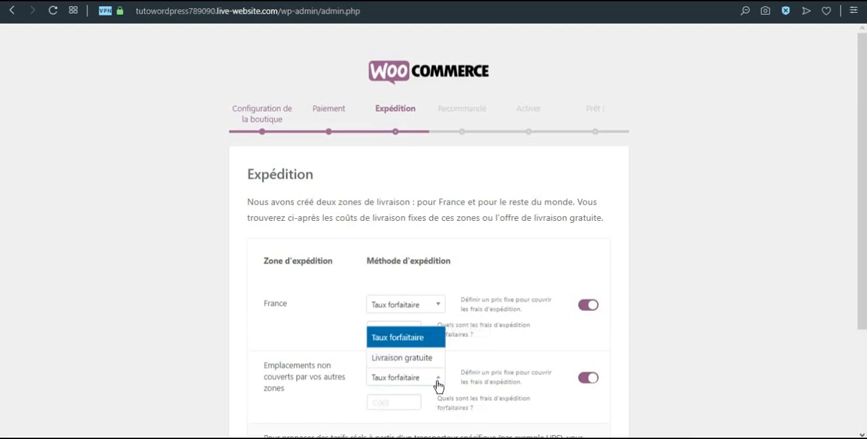
pyautogui.click(439, 385)
pyautogui.click(390, 399)
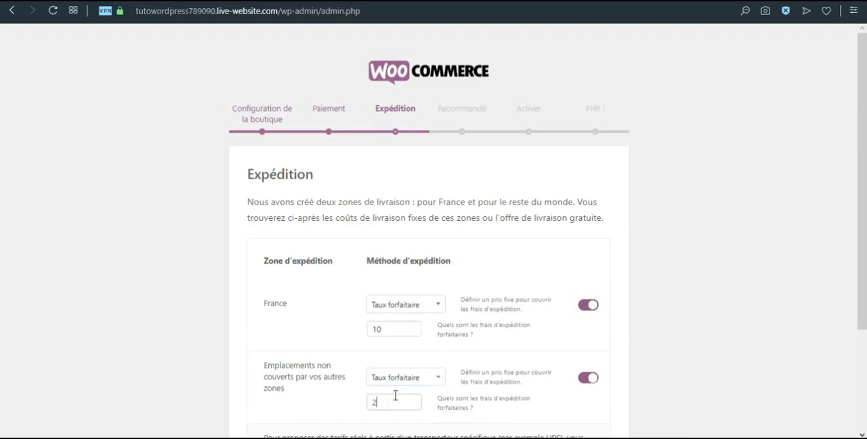
pyautogui.scroll(-2, 396, 395)
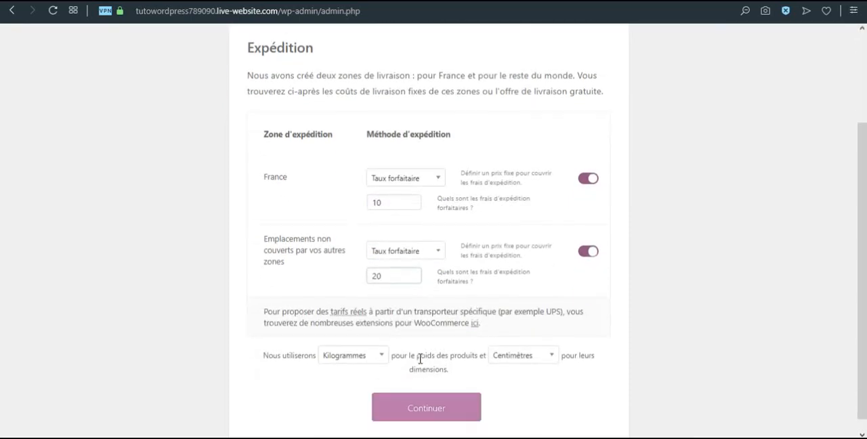
pyautogui.click(434, 397)
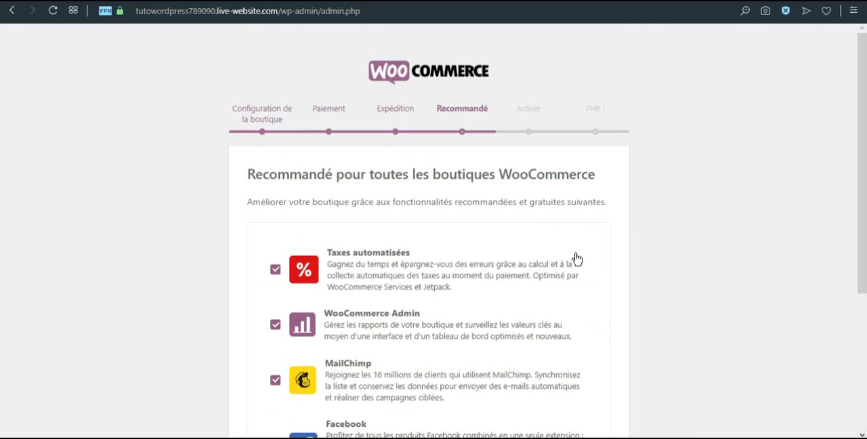
# Review the recommended extensions, keep automated taxes, WooCommerce Admin, MailChimp and Facebook selected, and continue with their installation
pyautogui.scroll(-2, 551, 293)
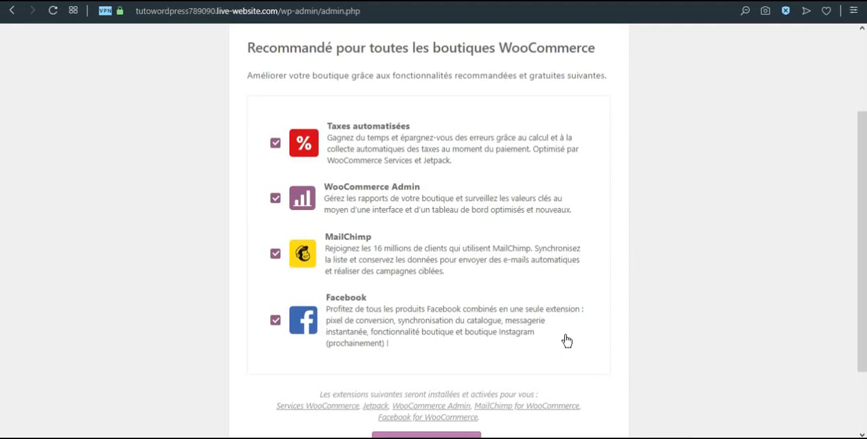
pyautogui.scroll(-1, 563, 338)
pyautogui.scroll(-1, 560, 332)
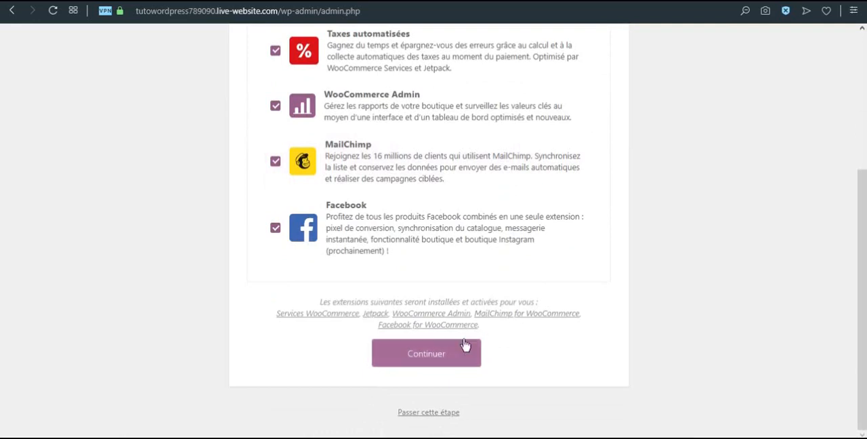
pyautogui.click(428, 356)
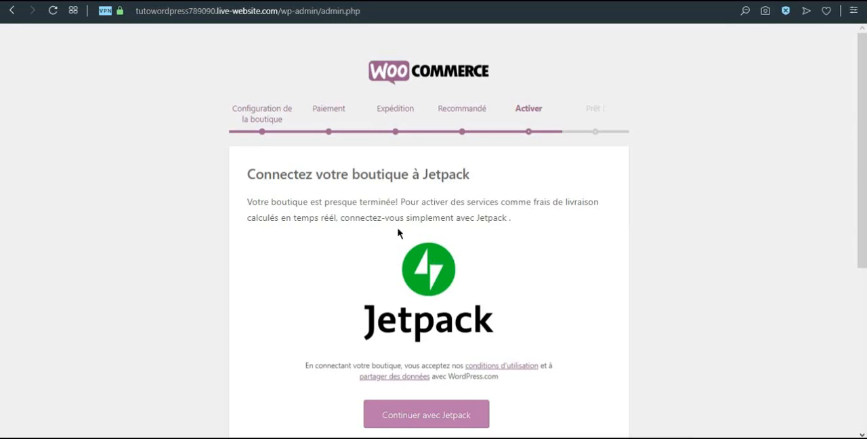
# Skip the Jetpack connection and finish the assistant by going to the WordPress dashboard without subscribing to the mailing list
pyautogui.scroll(-5, 383, 244)
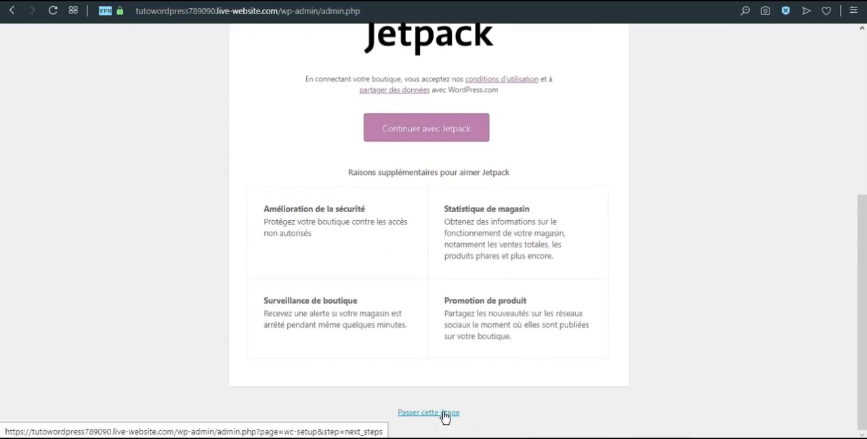
pyautogui.click(445, 413)
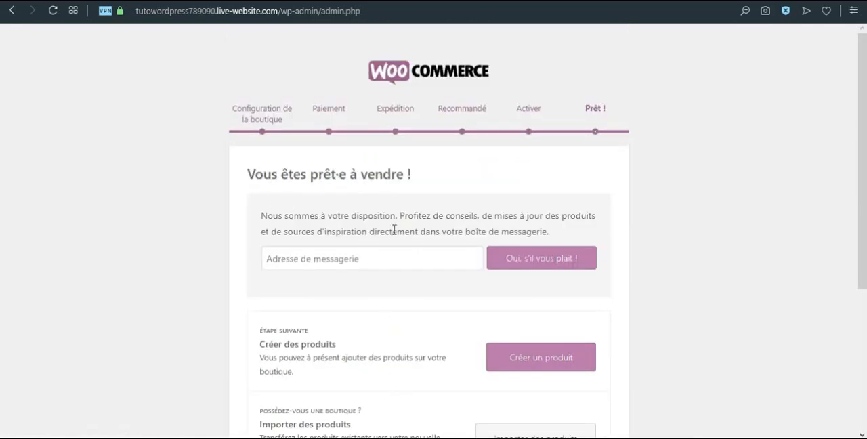
pyautogui.click(352, 258)
pyautogui.scroll(-1, 533, 277)
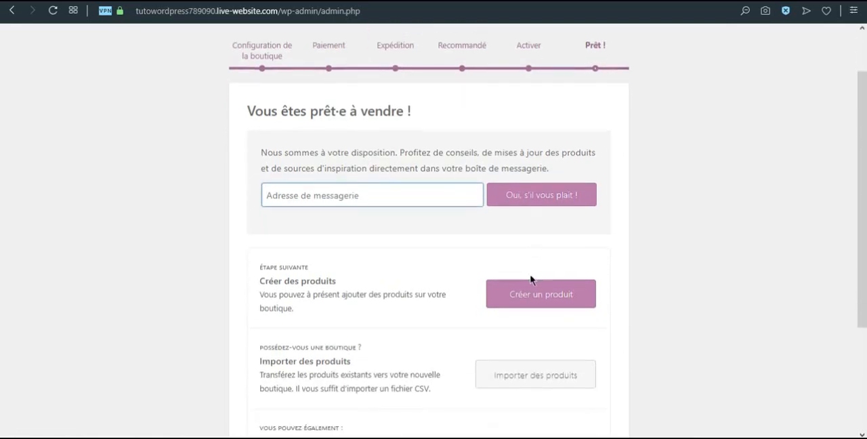
pyautogui.scroll(-2, 481, 269)
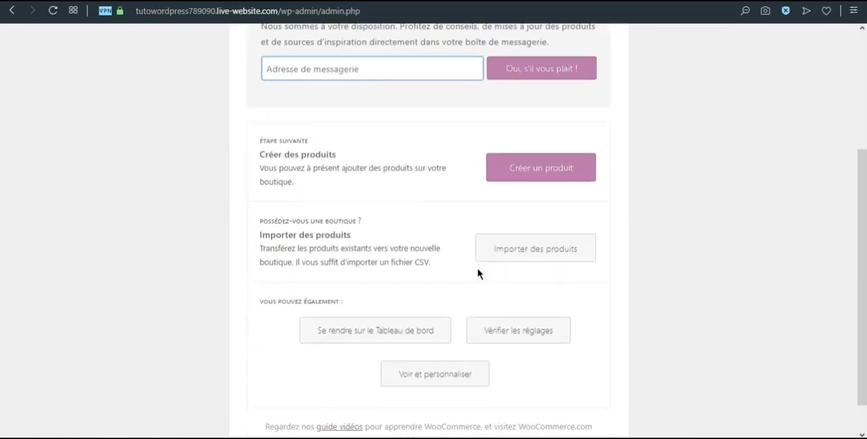
pyautogui.scroll(-1, 478, 272)
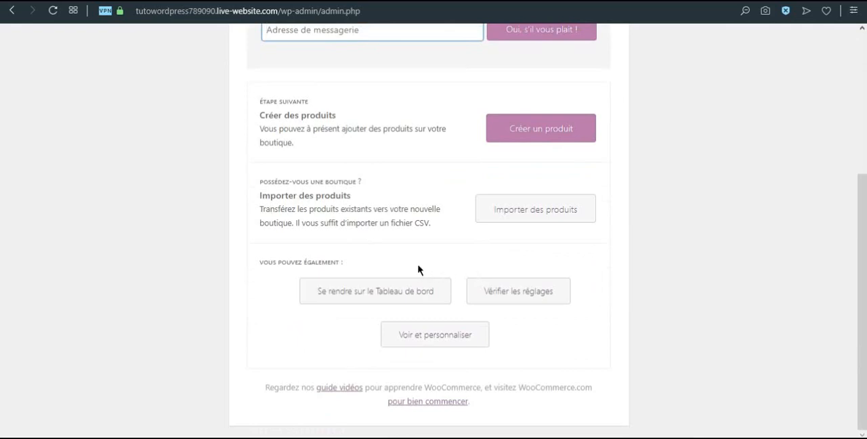
pyautogui.click(389, 291)
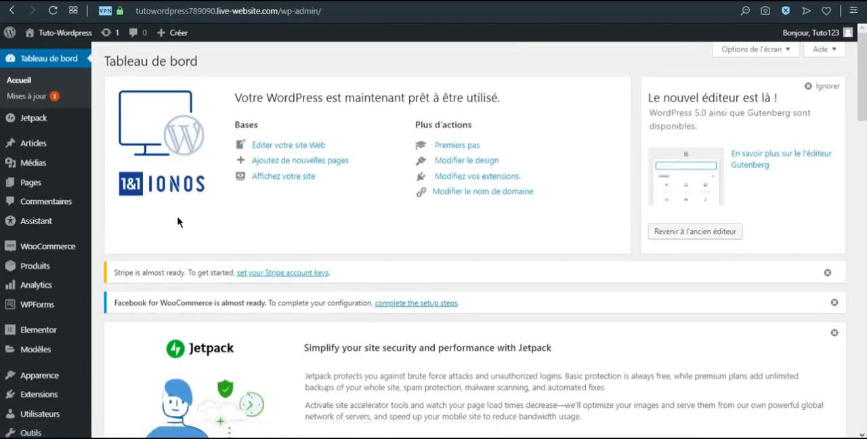
# Open the WooCommerce dashboard and examine its date range presets, performance figures and sales charts
pyautogui.click(27, 247)
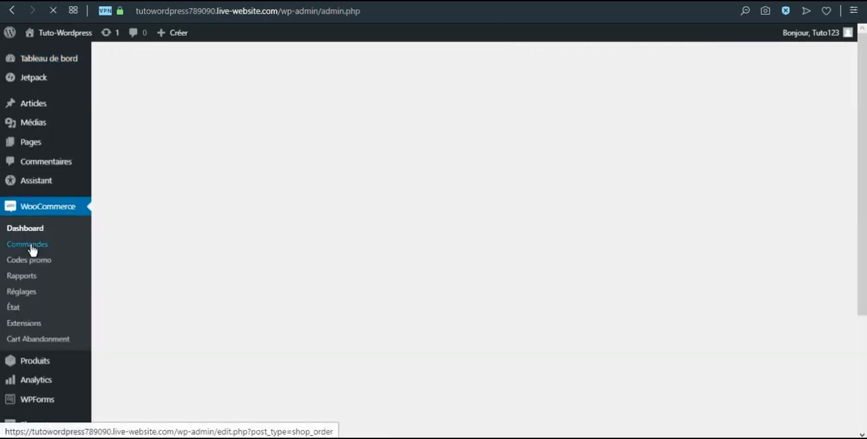
pyautogui.click(31, 246)
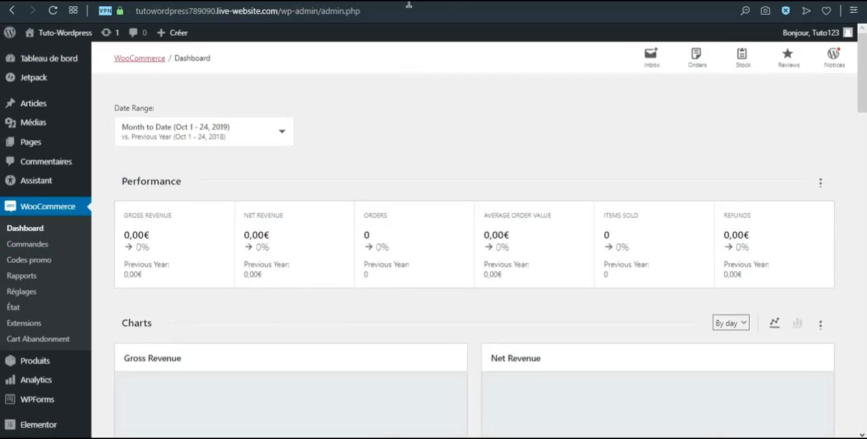
pyautogui.click(283, 135)
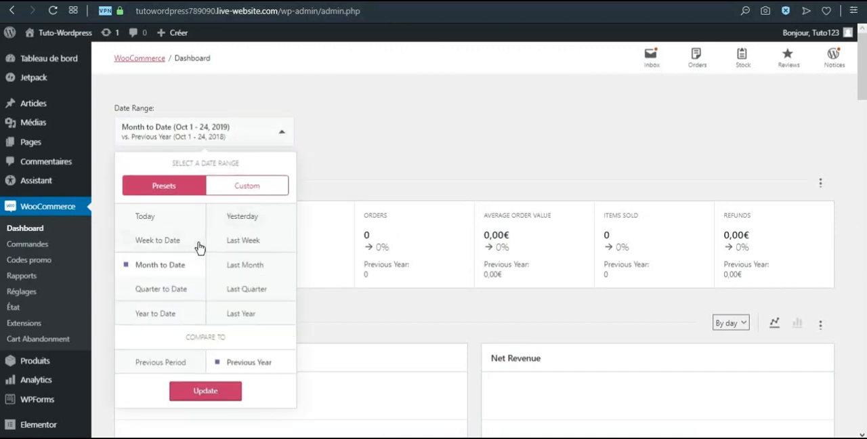
pyautogui.click(284, 135)
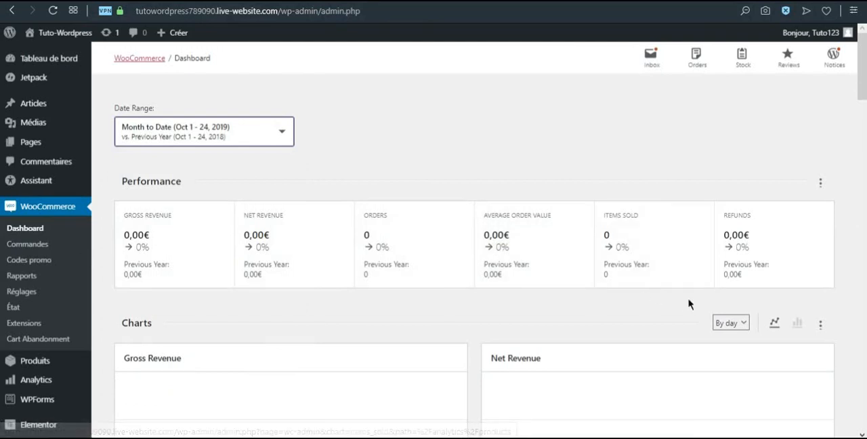
pyautogui.scroll(-5, 651, 297)
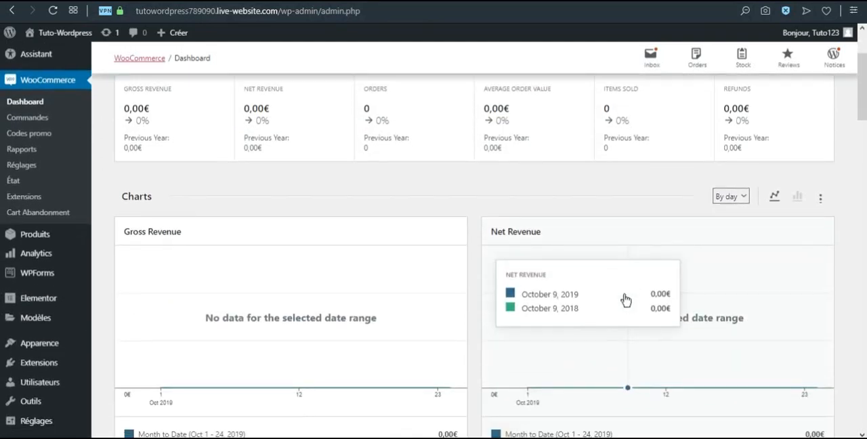
pyautogui.scroll(-5, 435, 294)
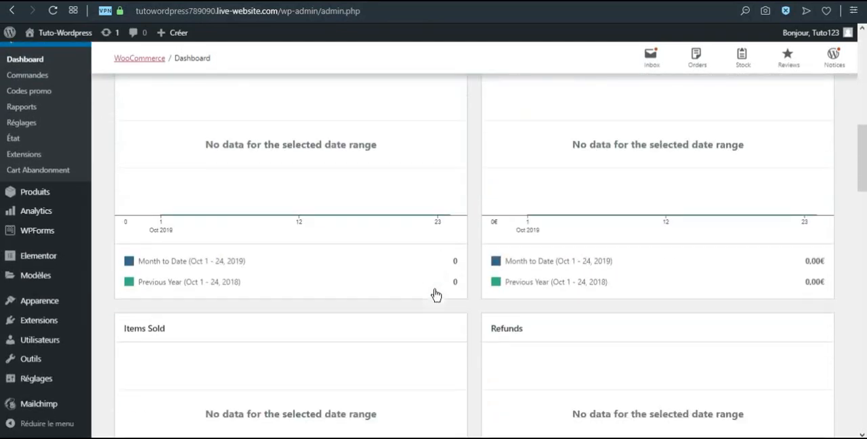
pyautogui.scroll(-9, 434, 294)
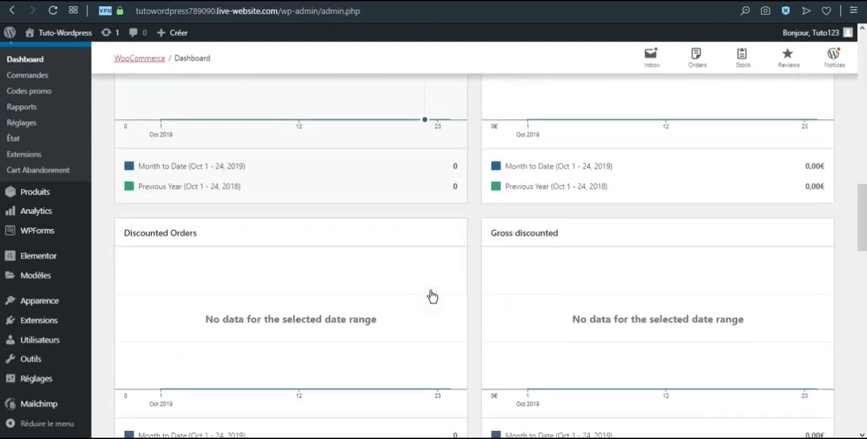
pyautogui.scroll(13, 431, 294)
pyautogui.scroll(12, 431, 294)
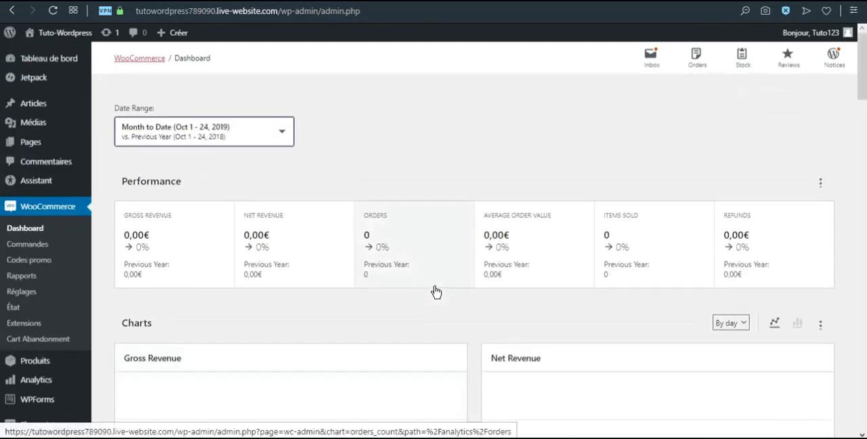
# Create a first promo code named PROMO10 with the description "promo nouveau client"
pyautogui.click(23, 252)
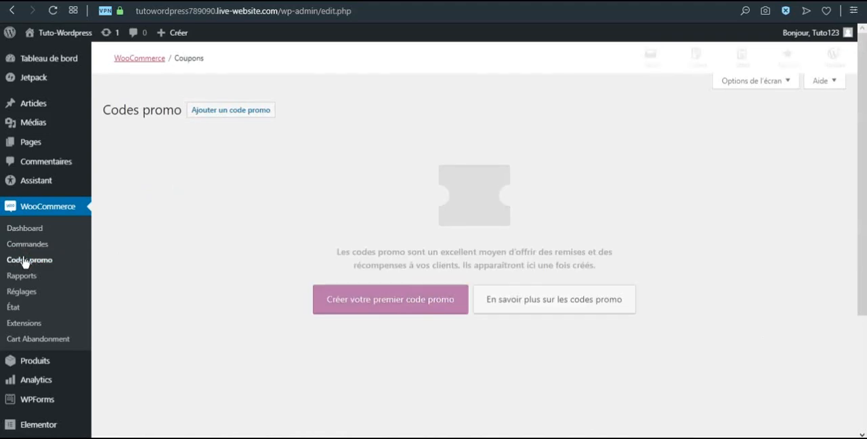
pyautogui.click(353, 311)
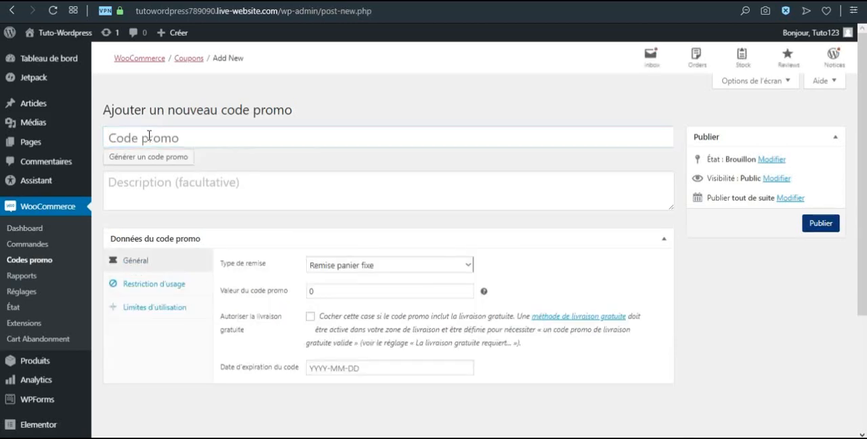
pyautogui.write('PRO')
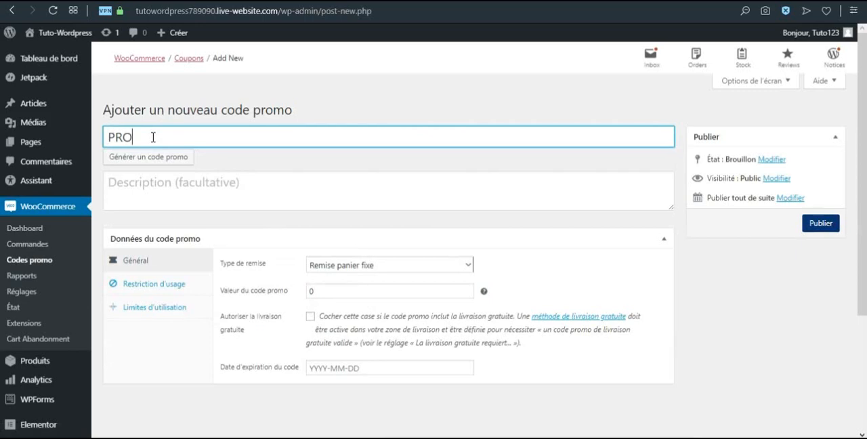
pyautogui.write('MO10')
pyautogui.click(159, 196)
pyautogui.write('pro')
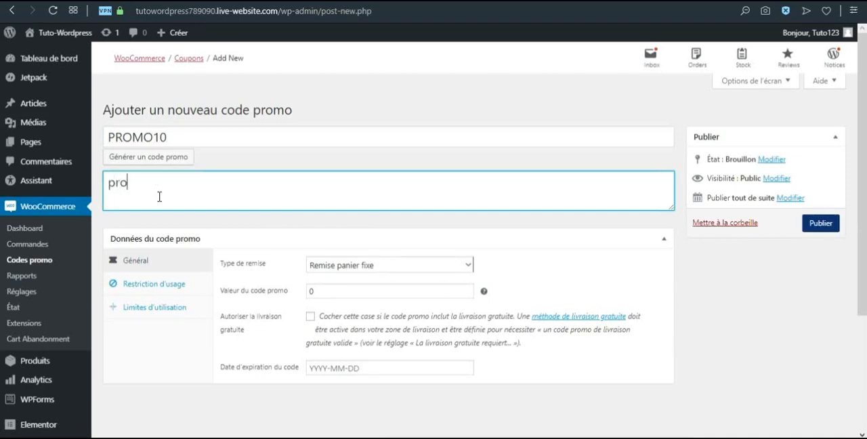
pyautogui.write('mo nouveau client')
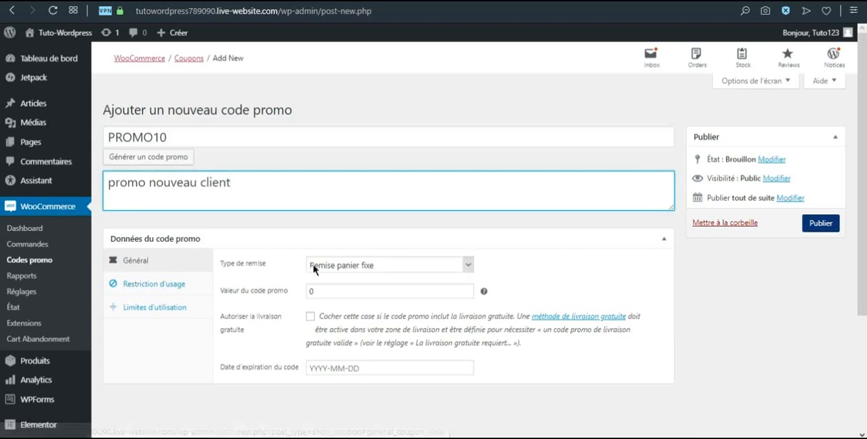
# Keep "Remise panier fixe" as the discount type and set the promo code's value to 10
pyautogui.click(347, 267)
pyautogui.click(347, 267)
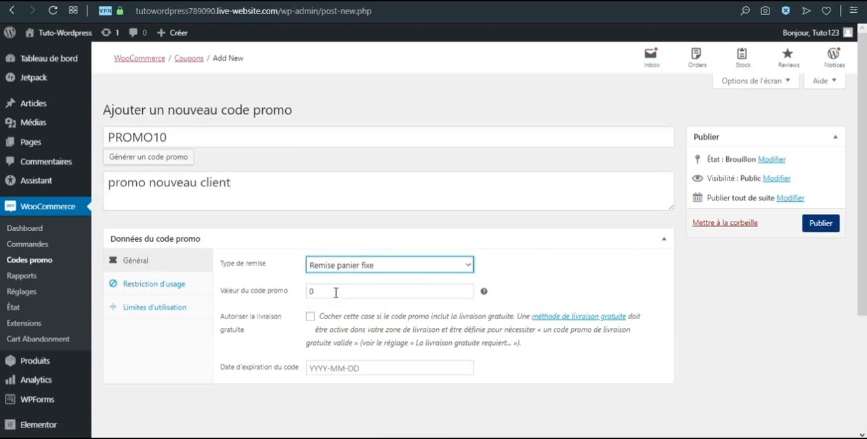
pyautogui.press('Tab')
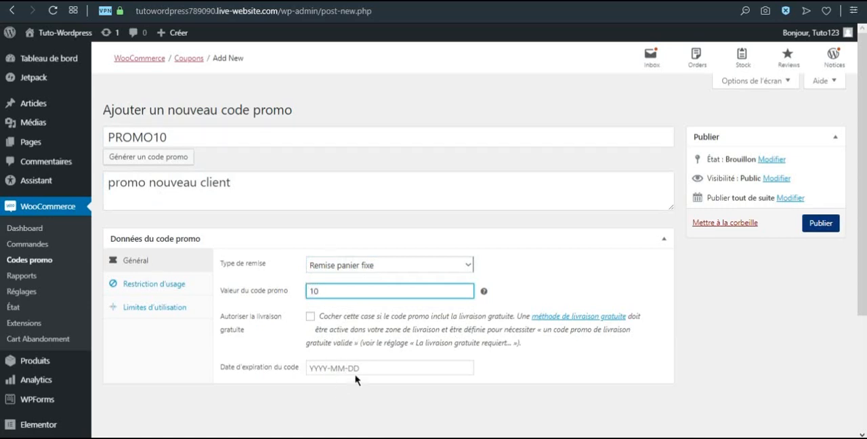
# Set the promo code's minimum spend to 20 and restrict it to individual use only
pyautogui.click(163, 287)
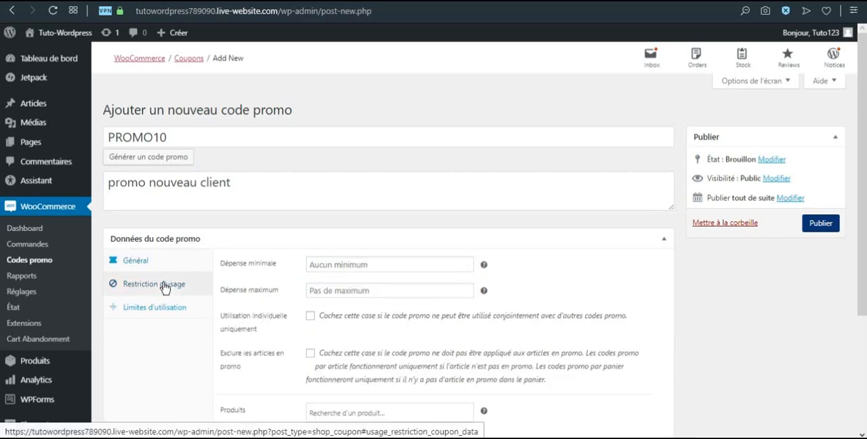
pyautogui.click(330, 260)
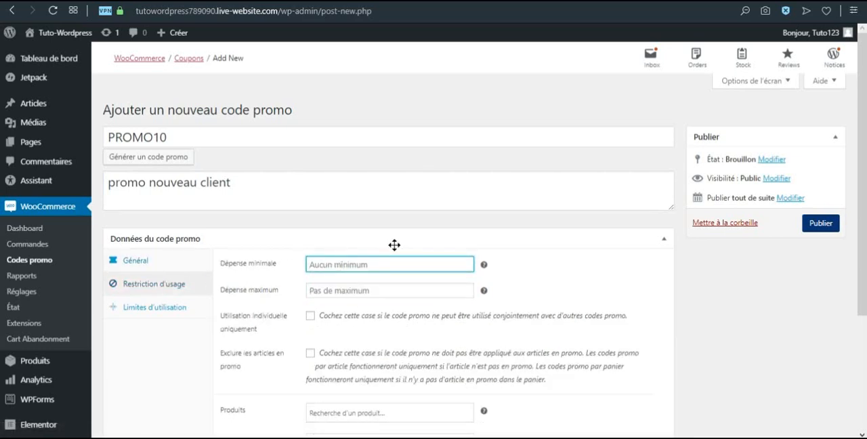
pyautogui.write('20')
pyautogui.scroll(-1, 294, 293)
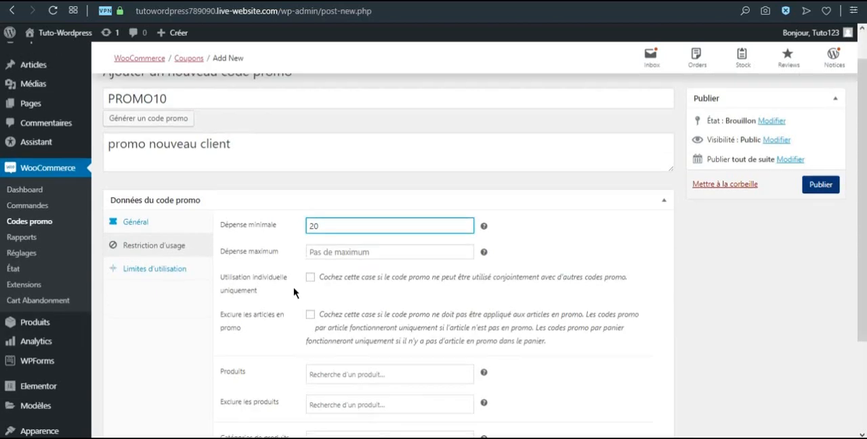
pyautogui.scroll(-2, 294, 293)
pyautogui.click(311, 190)
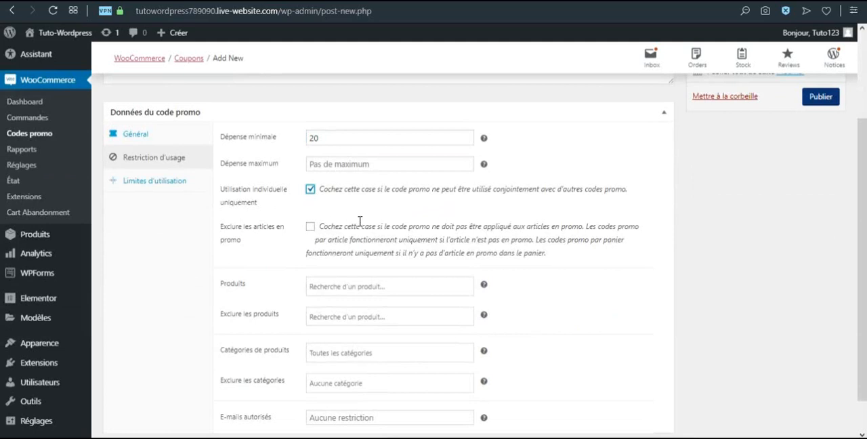
# Check the product restriction options, leave them empty, and open the promo code's usage limits
pyautogui.scroll(-1, 362, 227)
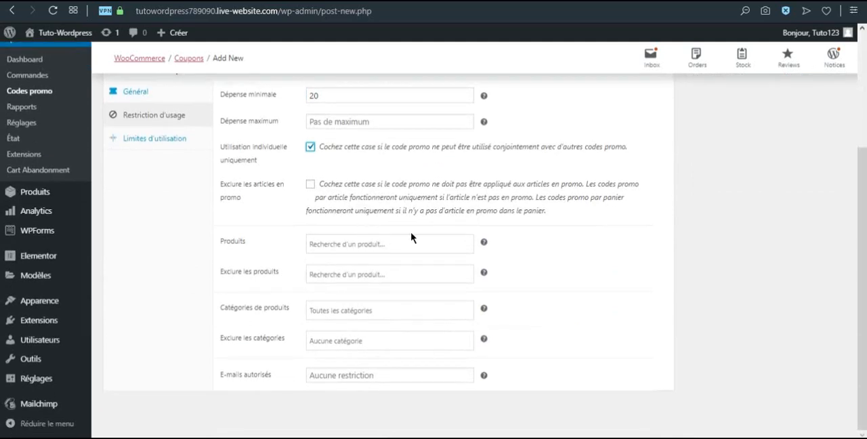
pyautogui.click(342, 244)
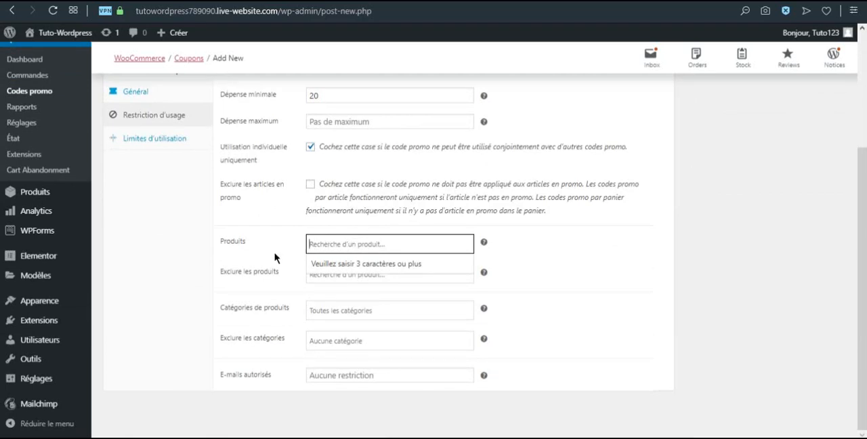
pyautogui.click(161, 145)
pyautogui.scroll(3, 169, 152)
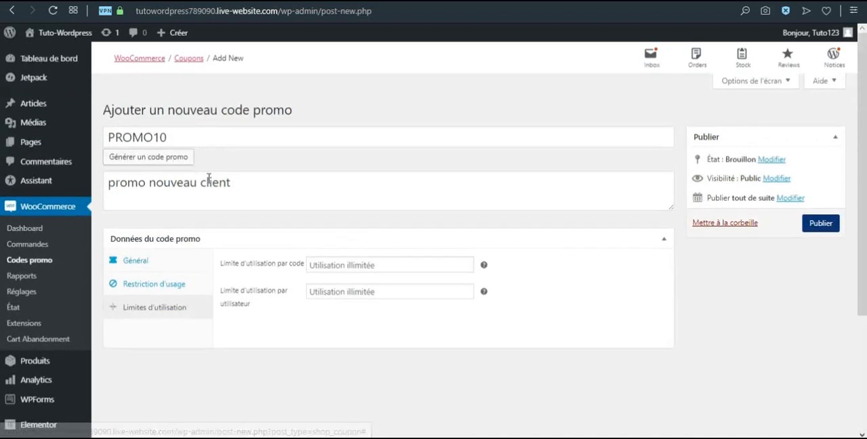
# Limit the promo code to 10 uses per code and 1 use per user, and publish it
pyautogui.click(310, 264)
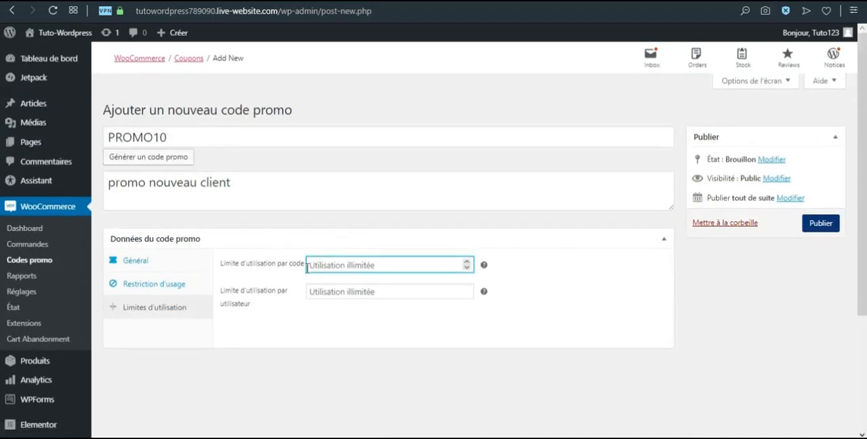
pyautogui.write('1')
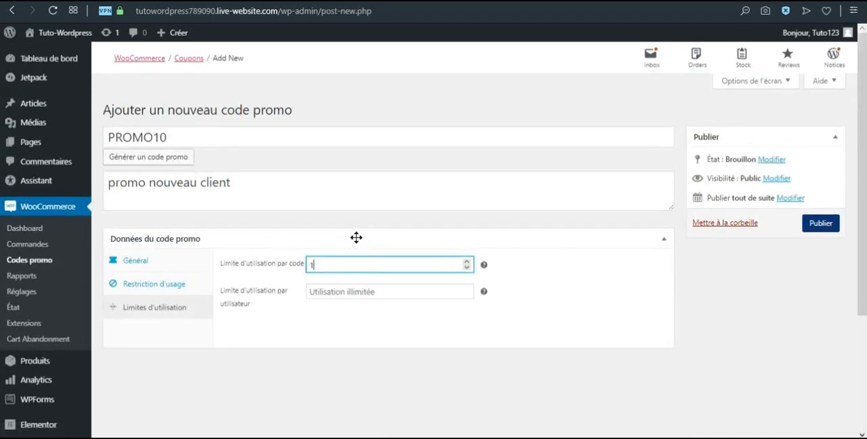
pyautogui.write('0')
pyautogui.click(345, 292)
pyautogui.write('1')
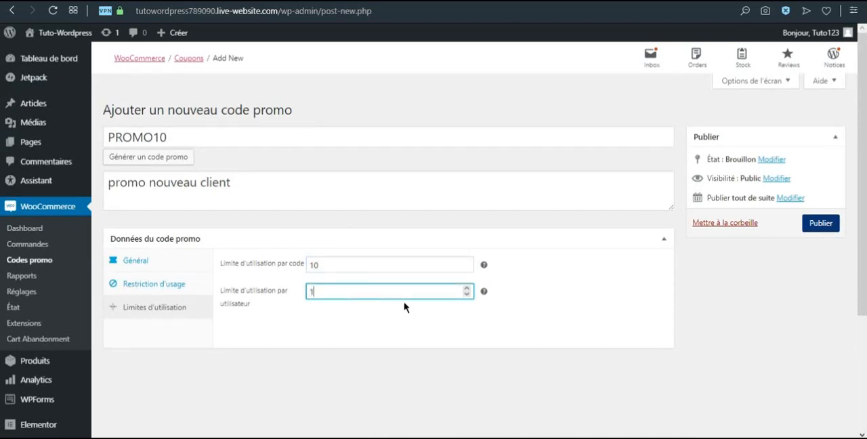
pyautogui.click(391, 329)
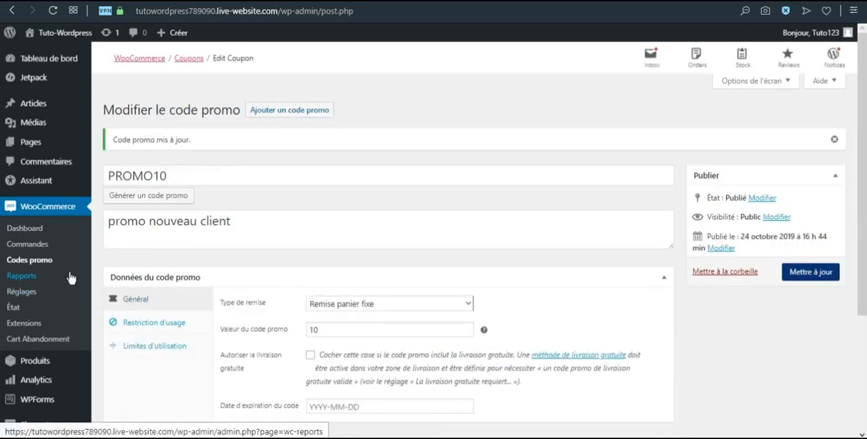
# Review the WooCommerce reports for orders, customers, stock and VAT
pyautogui.click(30, 280)
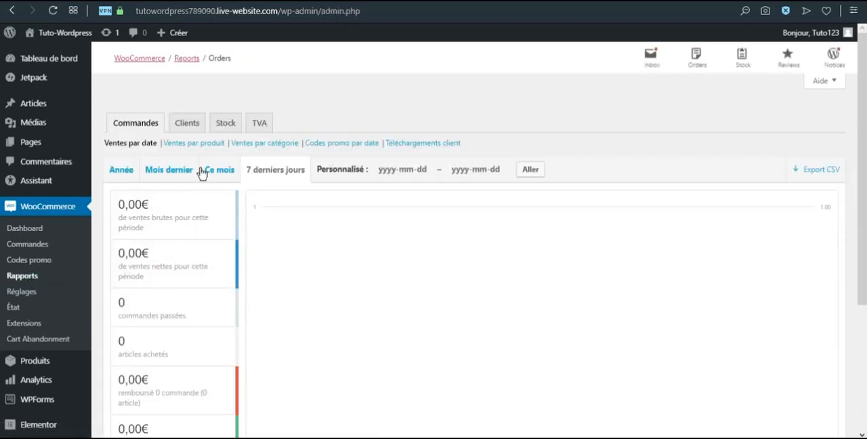
pyautogui.scroll(-2, 348, 244)
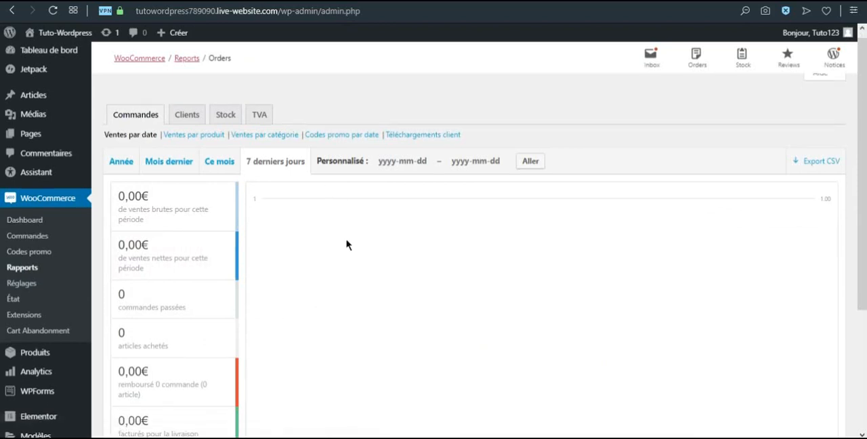
pyautogui.scroll(2, 365, 265)
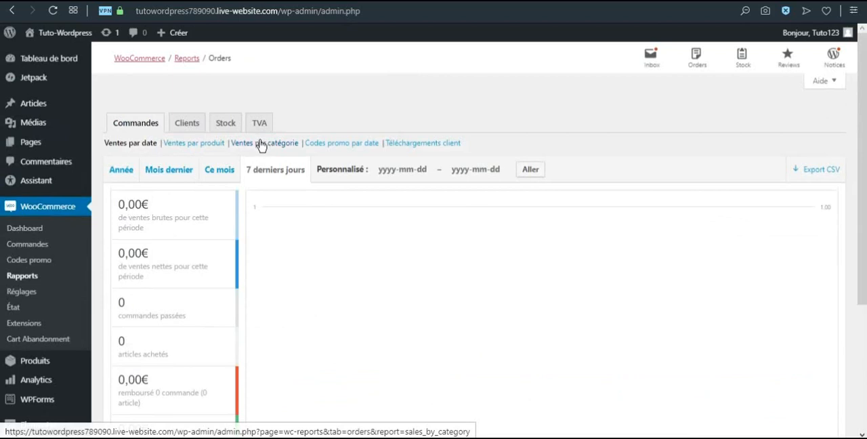
pyautogui.click(191, 128)
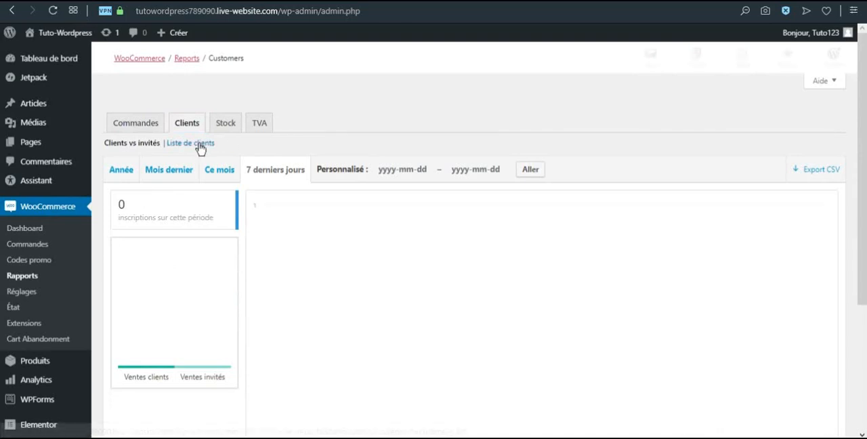
pyautogui.click(232, 132)
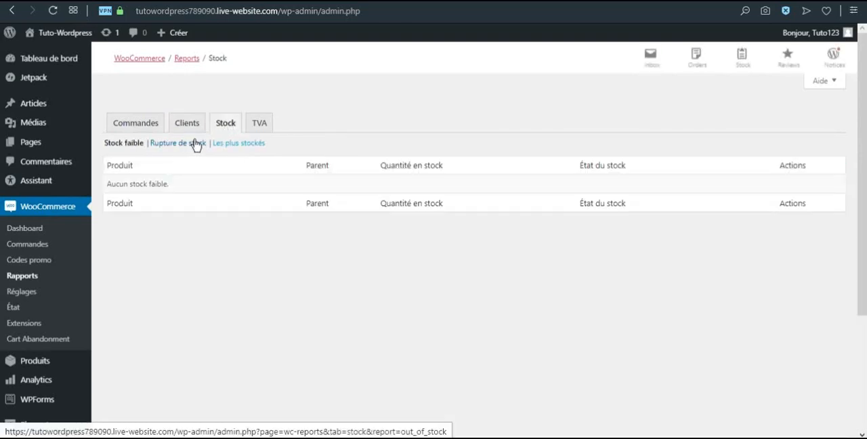
pyautogui.click(260, 128)
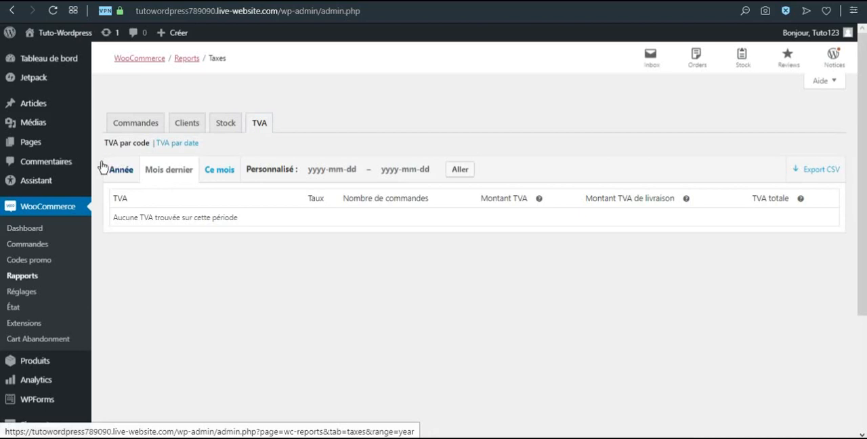
# In the WooCommerce general settings, set the selling location to "Vendre dans certains pays" and add France as the only country
pyautogui.click(22, 294)
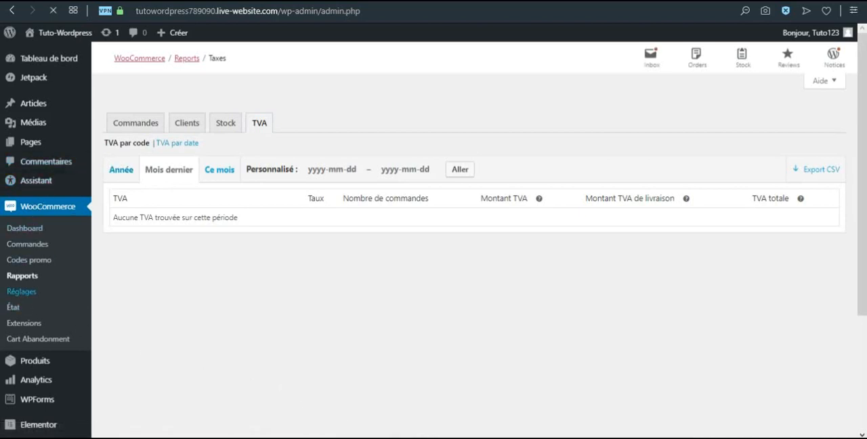
pyautogui.scroll(-3, 321, 214)
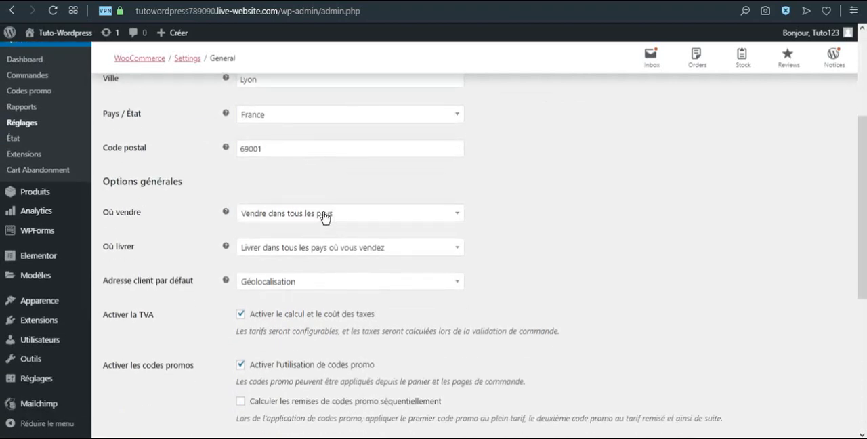
pyautogui.click(288, 214)
pyautogui.click(315, 195)
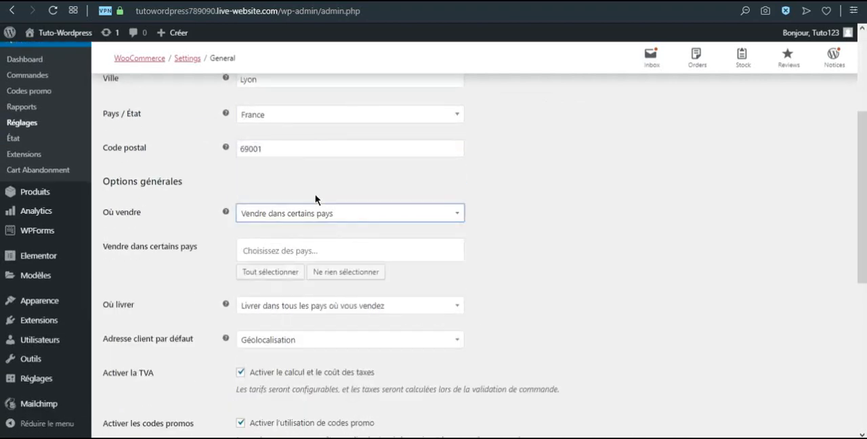
pyautogui.click(267, 250)
pyautogui.write('fra')
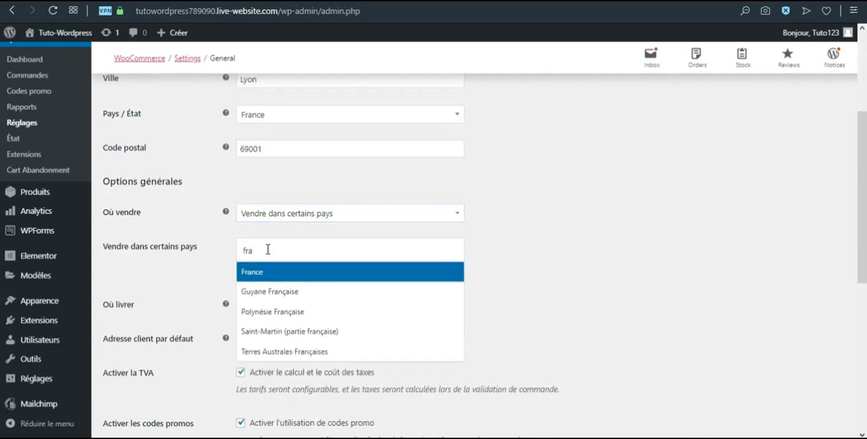
pyautogui.press('Return')
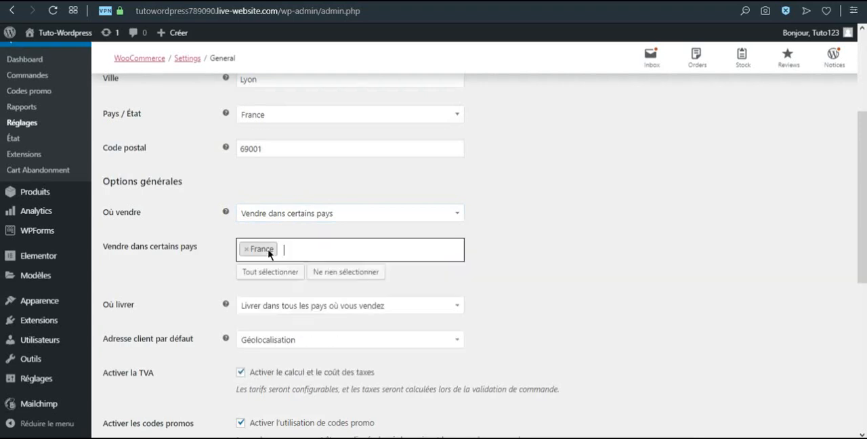
# Keep shipping set to "Livrer dans tous les pays où vous vendez", check the tax, promo code and currency options, and save the general settings
pyautogui.click(263, 308)
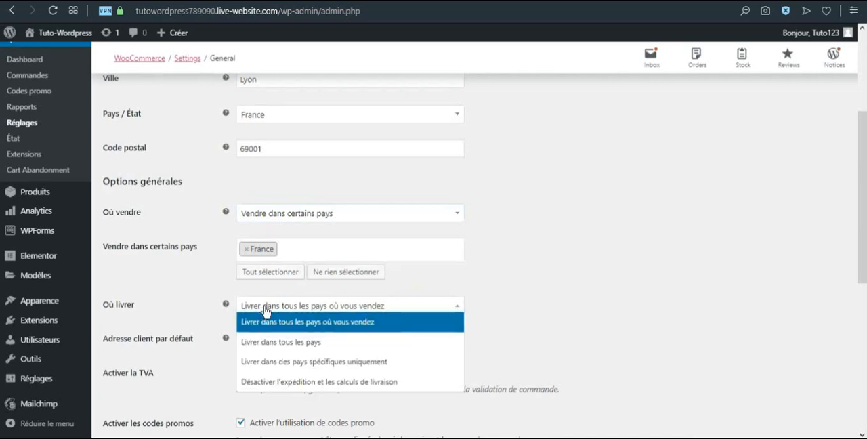
pyautogui.click(351, 321)
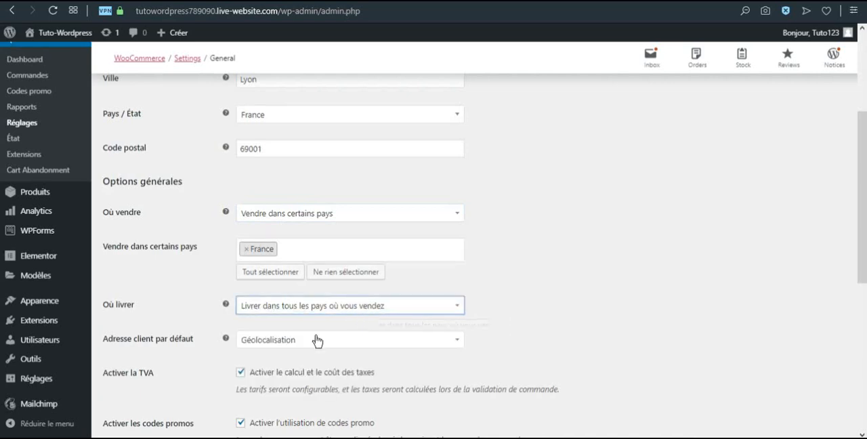
pyautogui.scroll(-1, 300, 330)
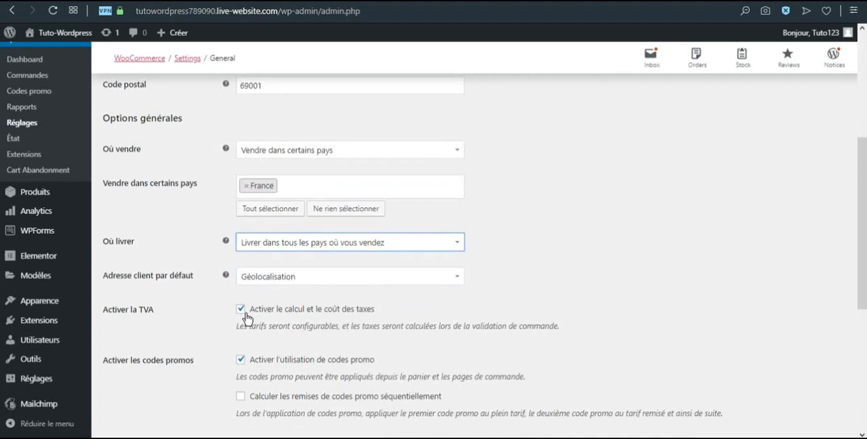
pyautogui.scroll(-1, 244, 315)
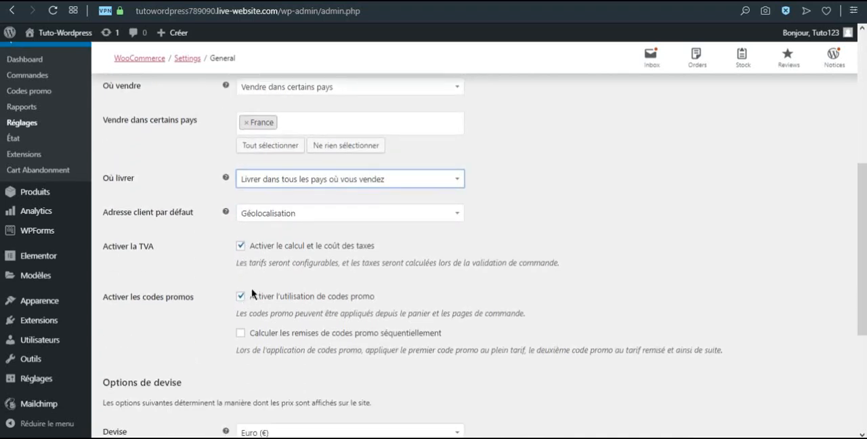
pyautogui.scroll(-2, 252, 293)
pyautogui.scroll(-2, 252, 292)
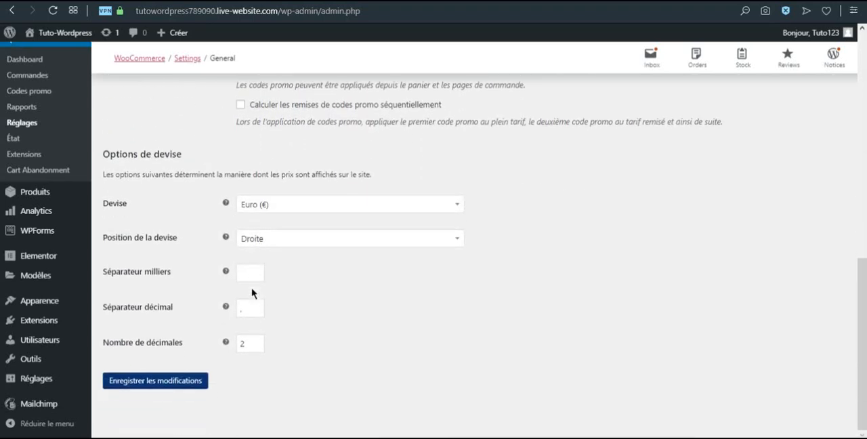
pyautogui.click(166, 384)
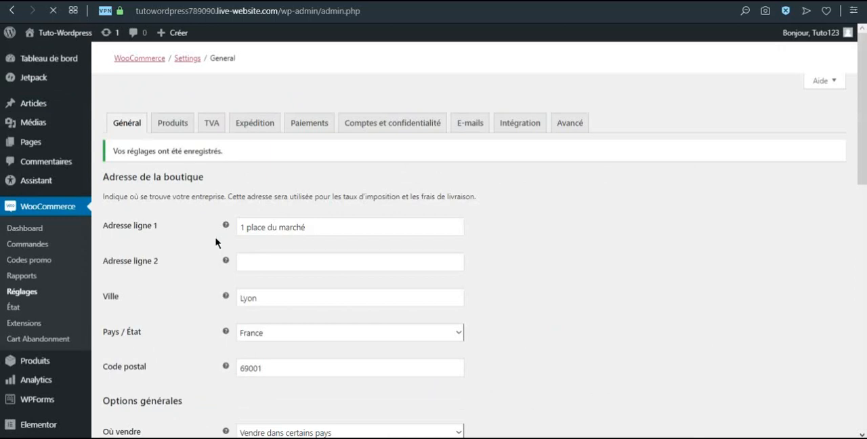
# In the product settings, keep Shop as the shop page, enable redirection to the cart page after a successful addition, and save
pyautogui.click(173, 127)
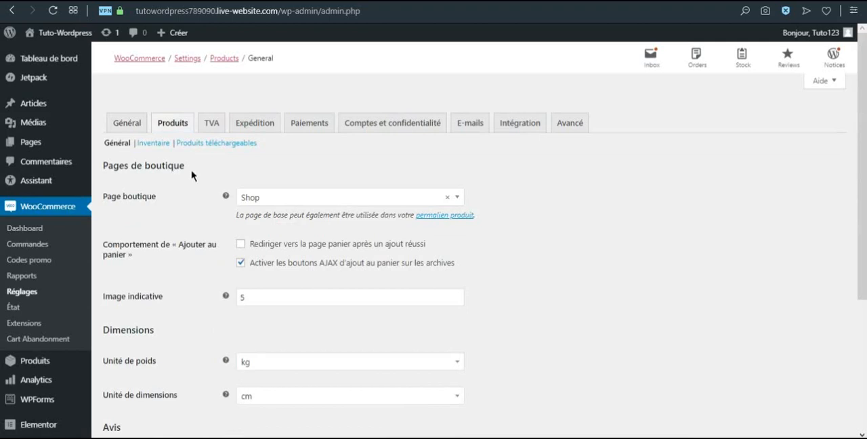
pyautogui.click(295, 201)
pyautogui.click(296, 203)
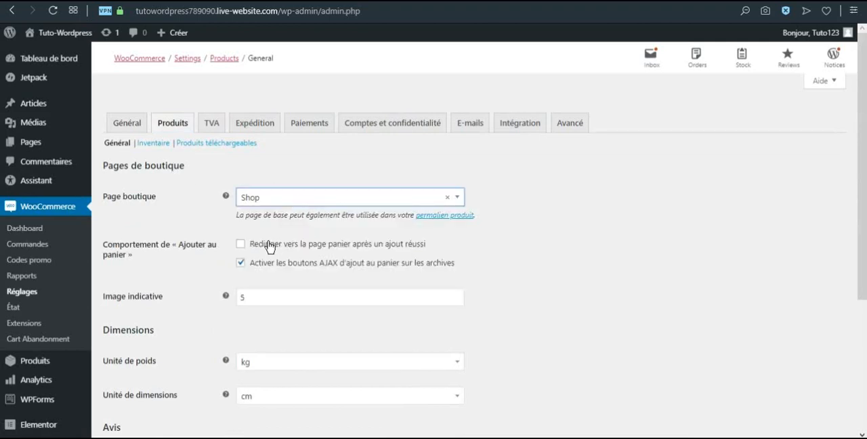
pyautogui.click(241, 245)
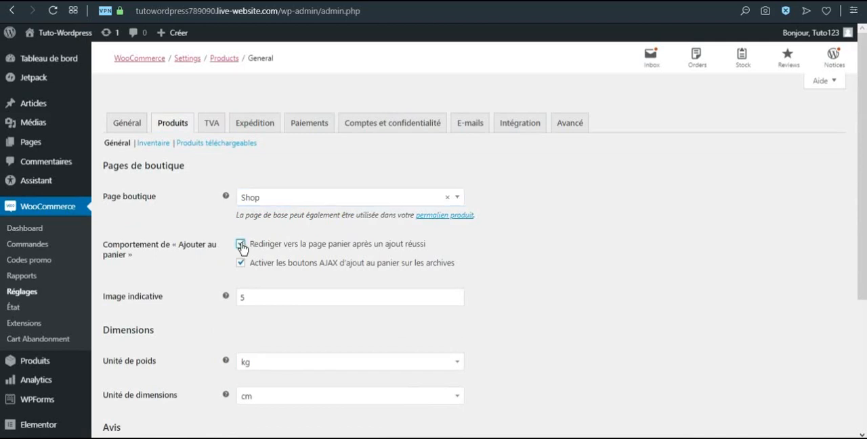
pyautogui.scroll(-3, 242, 245)
pyautogui.click(241, 268)
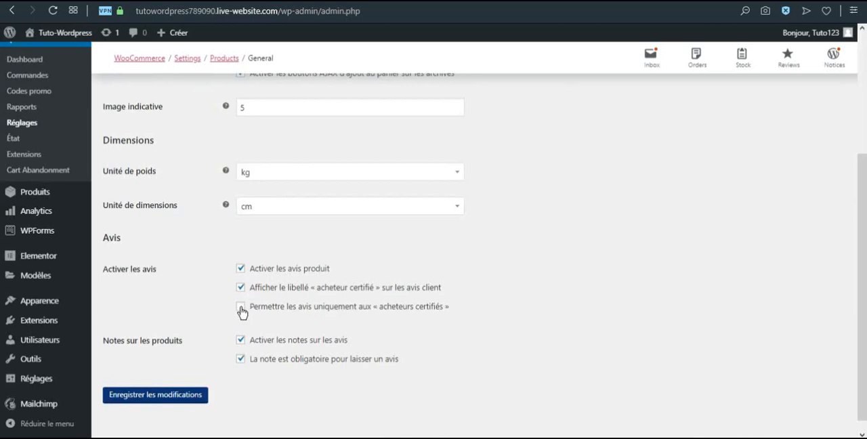
pyautogui.click(162, 403)
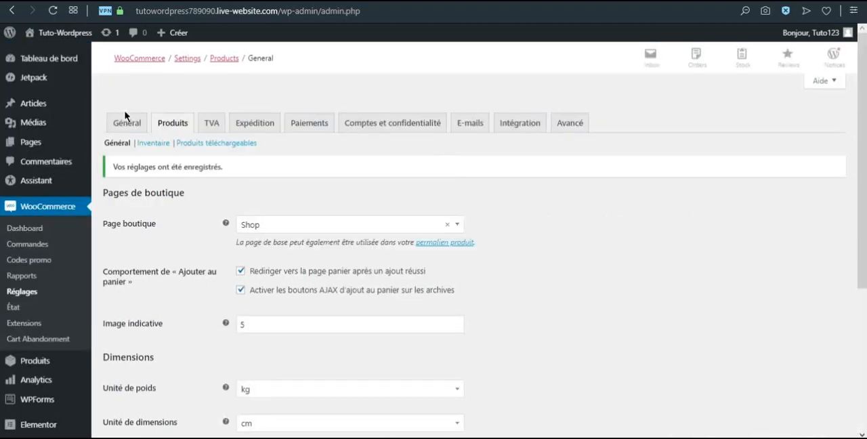
# In the inventory settings, set the stock display format to show stock only when it is low, and save the changes
pyautogui.click(153, 142)
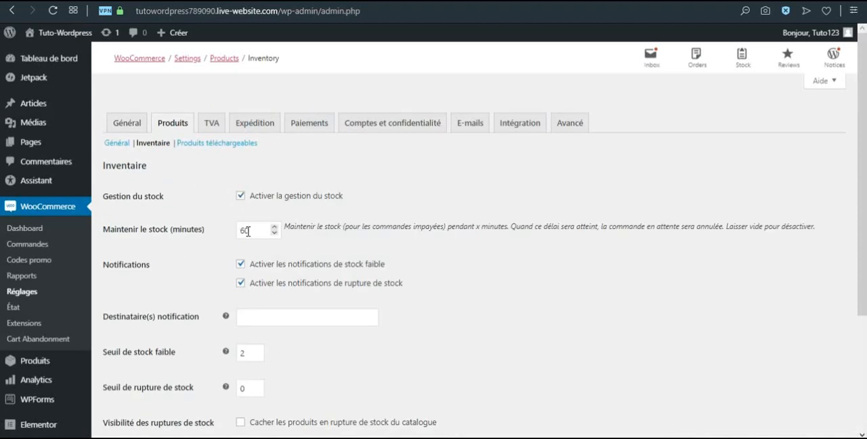
pyautogui.scroll(-1, 256, 269)
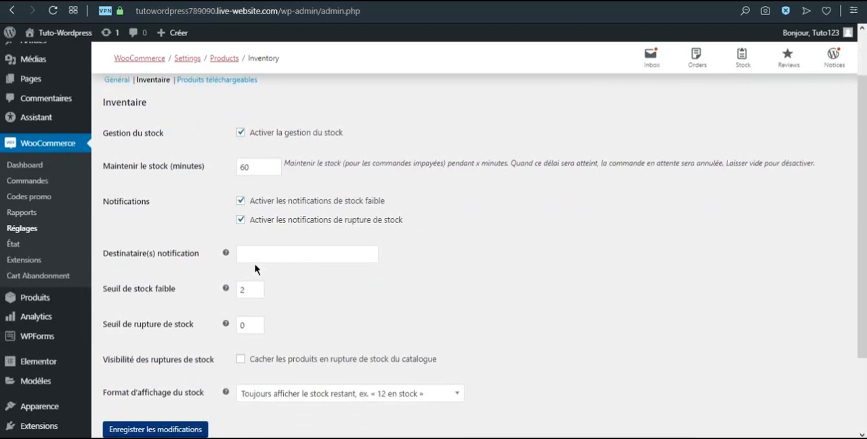
pyautogui.scroll(-1, 255, 269)
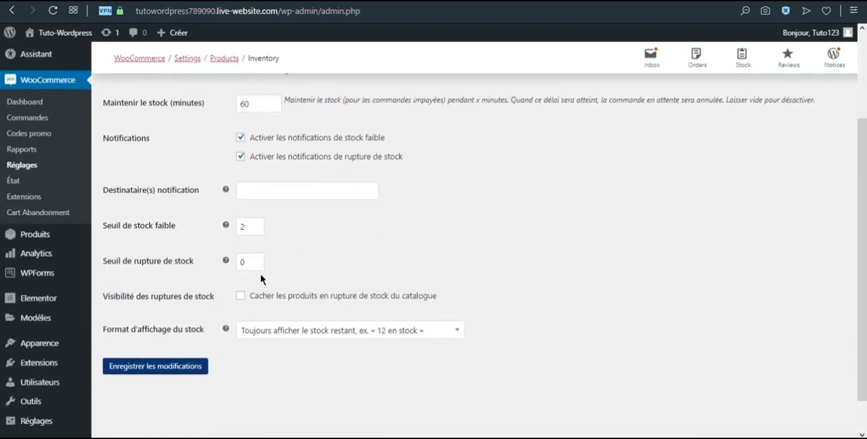
pyautogui.click(266, 332)
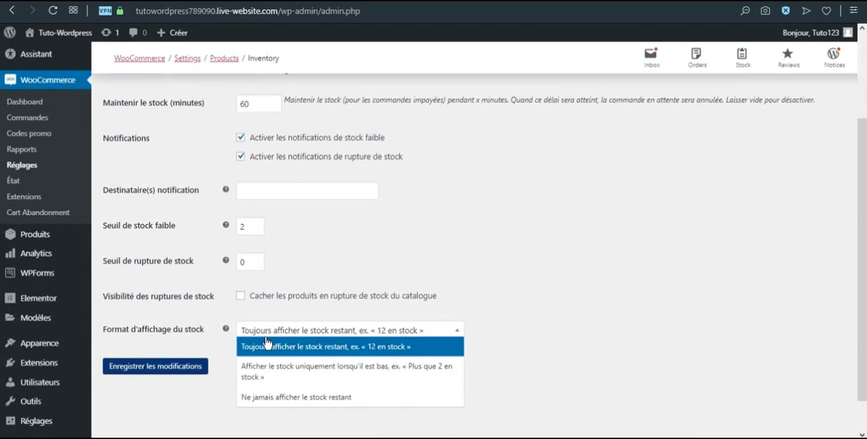
pyautogui.click(325, 374)
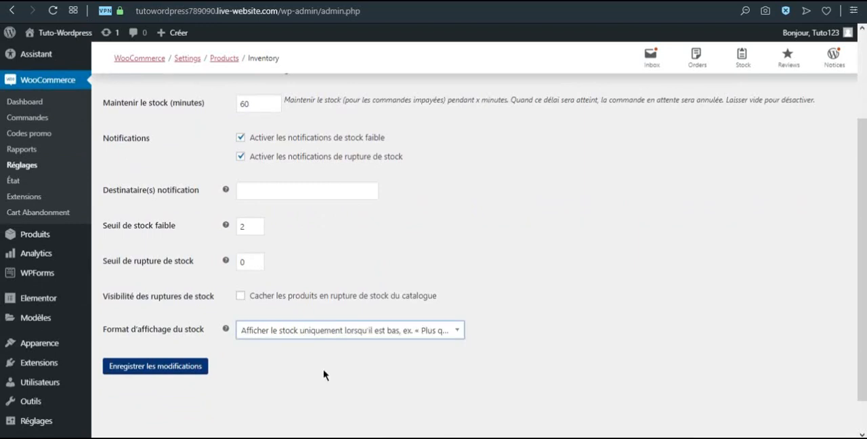
pyautogui.click(174, 365)
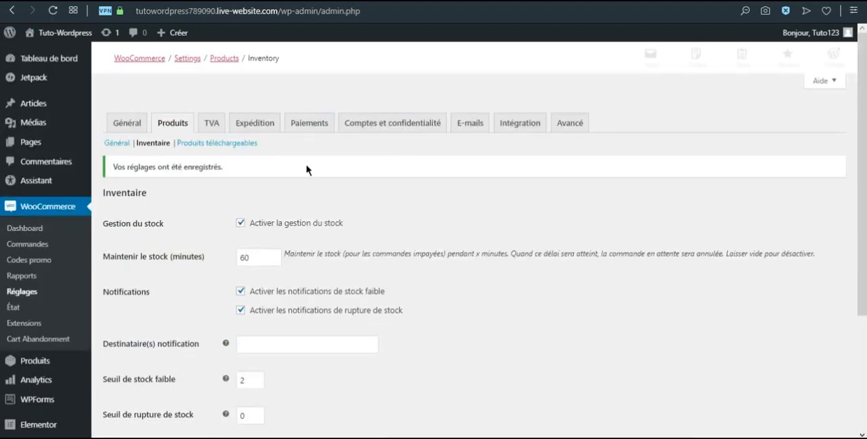
# In the VAT options, set prices to be entered TTC, keep the customer's shipping address as calculation basis, and enable VAT rounding at subtotal level
pyautogui.click(211, 126)
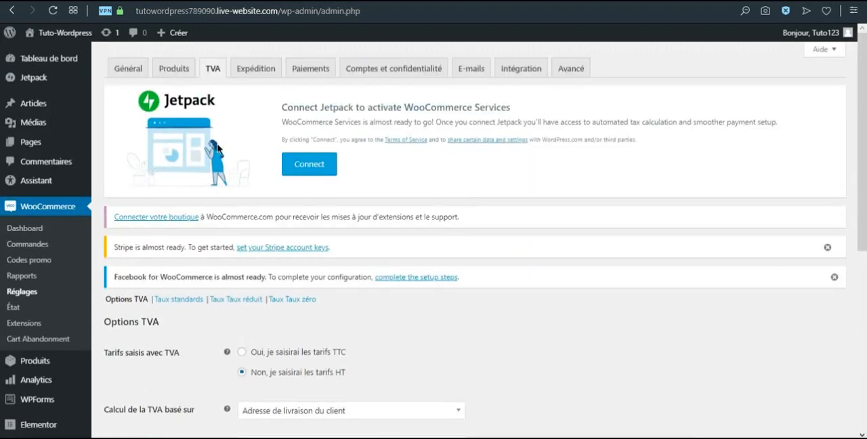
pyautogui.scroll(-2, 264, 189)
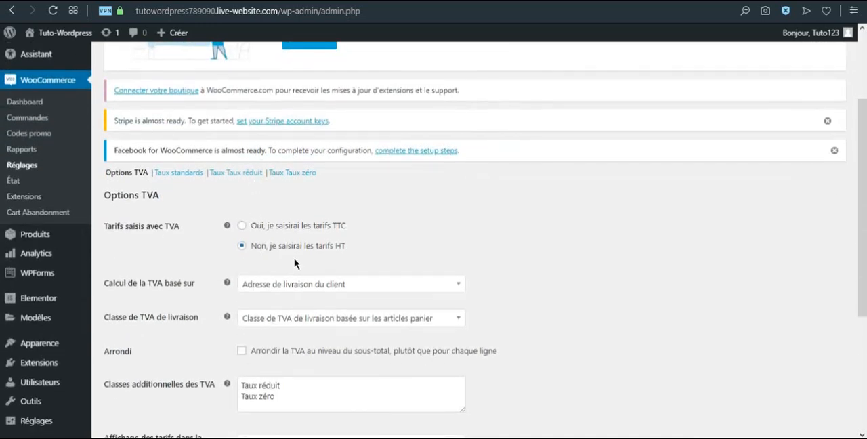
pyautogui.click(242, 228)
pyautogui.click(296, 290)
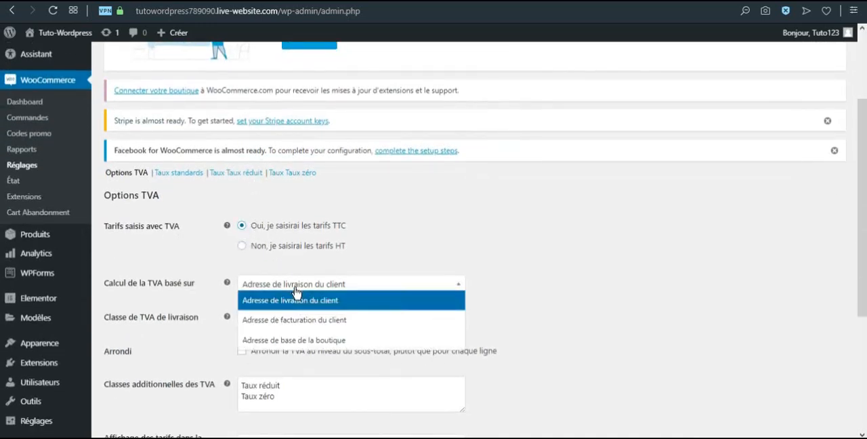
pyautogui.click(294, 288)
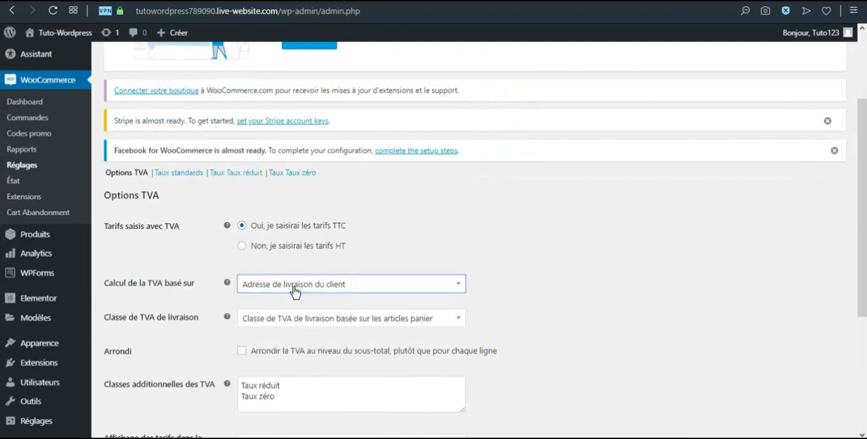
pyautogui.scroll(-1, 294, 290)
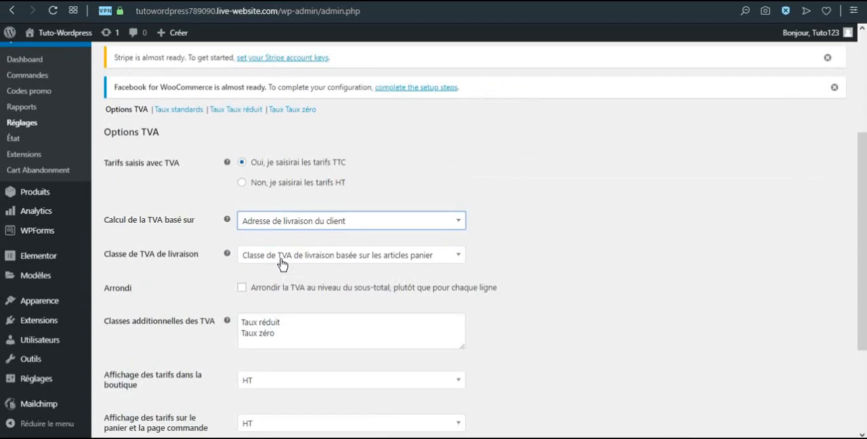
pyautogui.click(241, 289)
# Set price display to TTC in the shop and on the cart and checkout pages, keep VAT totals as "Détaillé", and save the VAT options
pyautogui.scroll(-2, 237, 297)
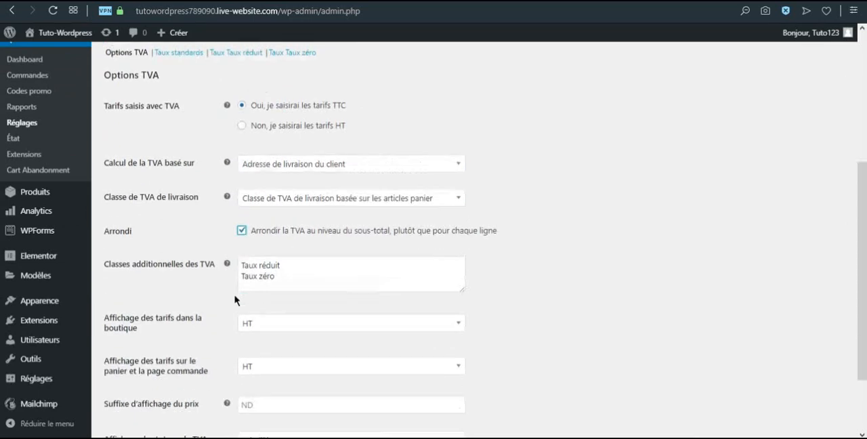
pyautogui.click(254, 263)
pyautogui.click(255, 271)
pyautogui.click(250, 298)
pyautogui.click(252, 314)
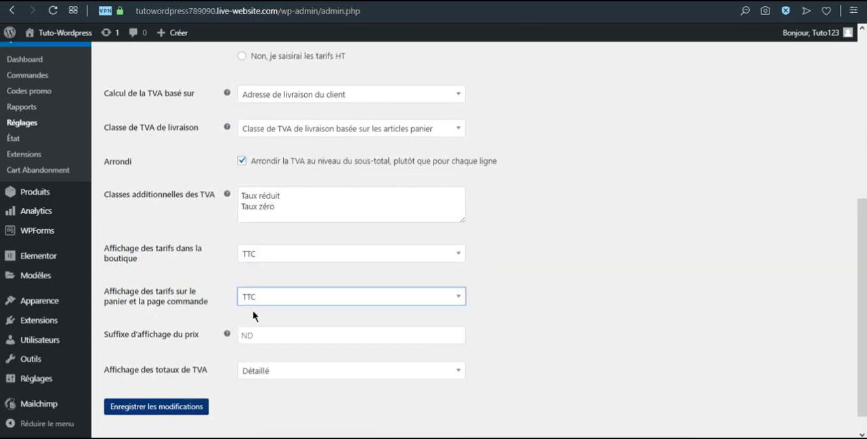
pyautogui.scroll(-1, 258, 347)
pyautogui.click(257, 349)
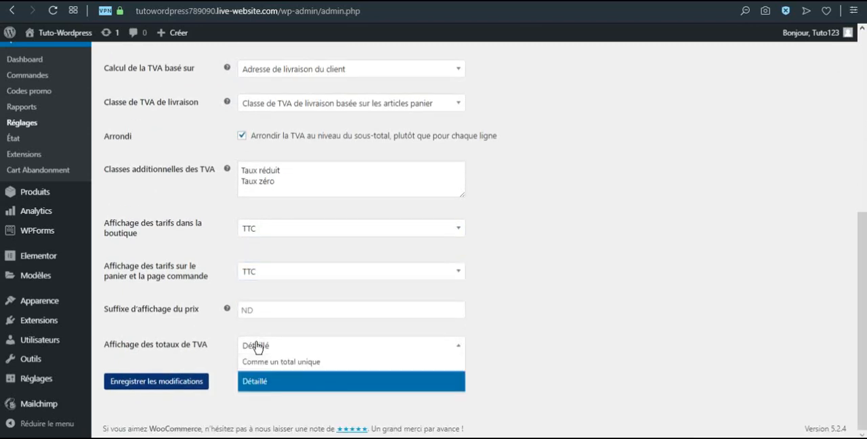
pyautogui.click(257, 347)
pyautogui.click(180, 383)
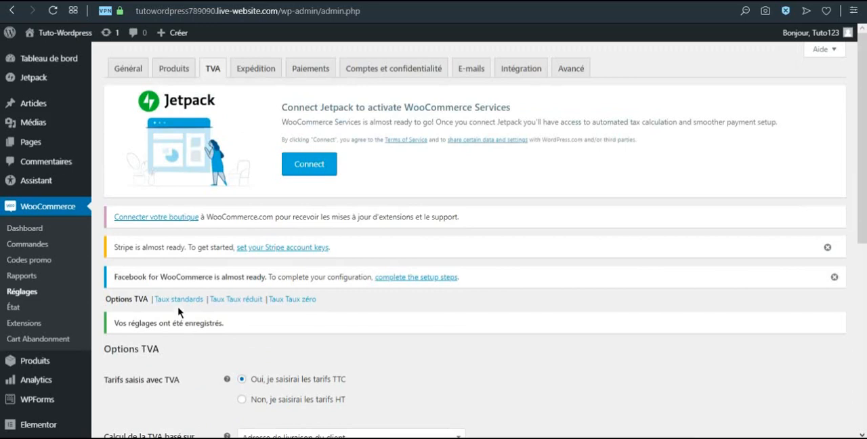
# Add a standard VAT rate for country code FR at 20 %, named "TVA FR", and save the changes
pyautogui.click(178, 304)
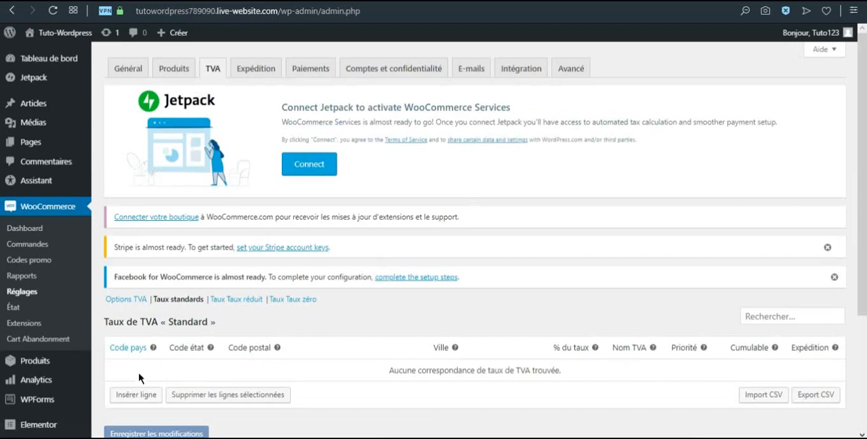
pyautogui.click(143, 394)
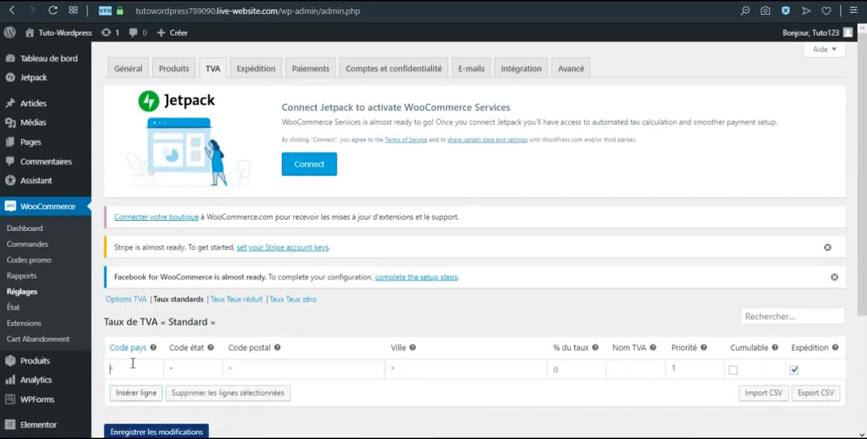
pyautogui.click(133, 364)
pyautogui.write('FR')
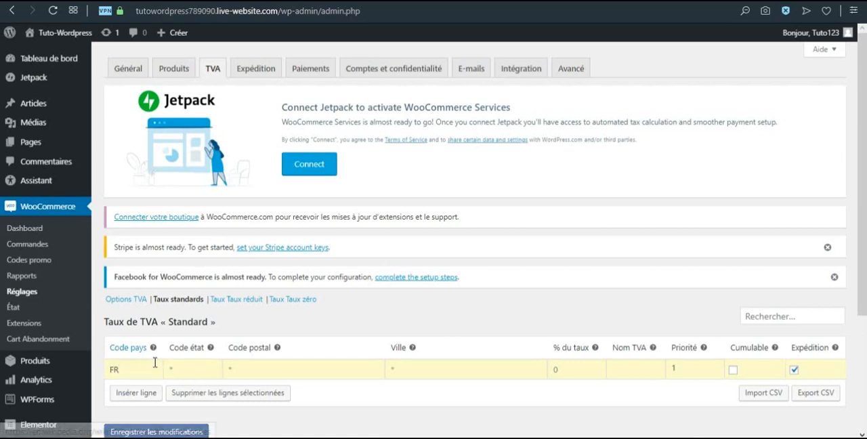
pyautogui.click(400, 370)
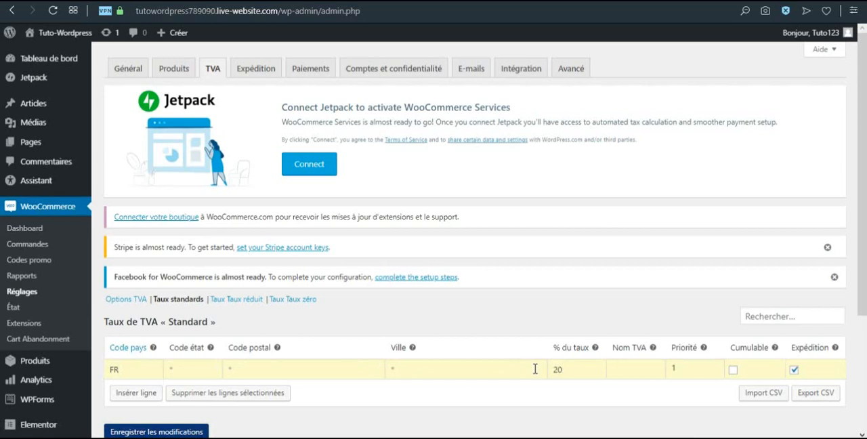
pyautogui.write('TVA FR')
pyautogui.scroll(-2, 407, 416)
pyautogui.click(184, 372)
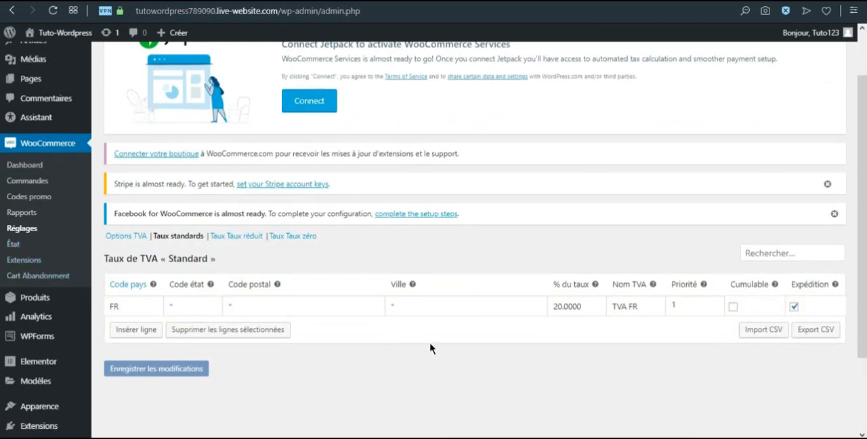
# Examine the shipping zones, including the France zone and the settings of its Forfait shipping method
pyautogui.scroll(2, 429, 321)
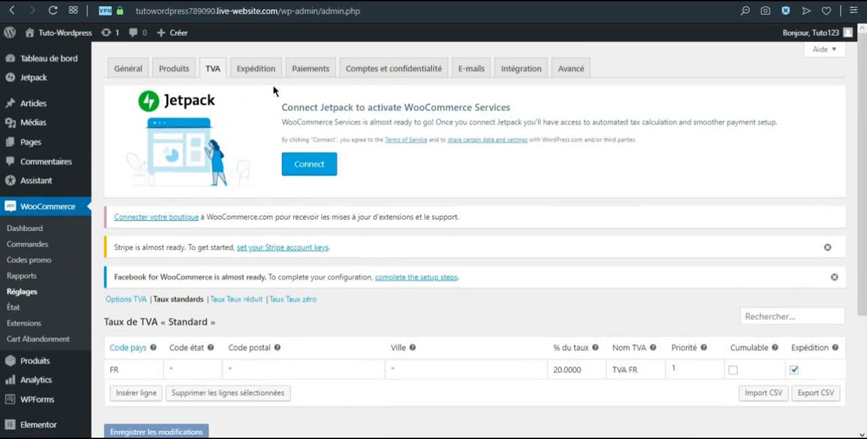
pyautogui.click(256, 70)
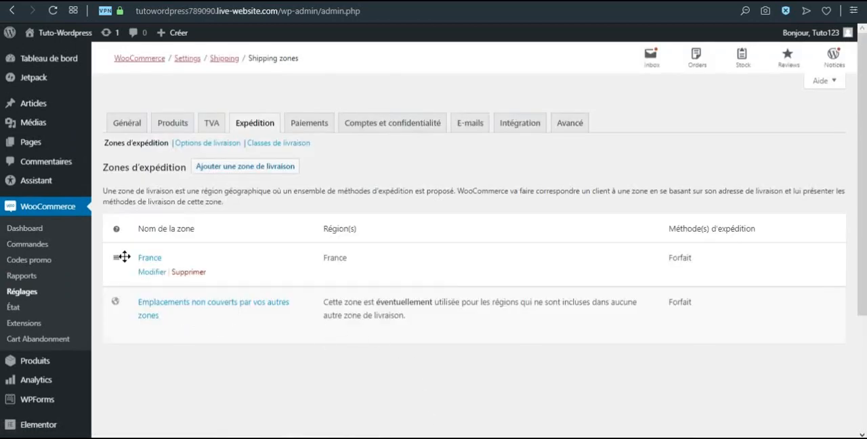
pyautogui.click(151, 273)
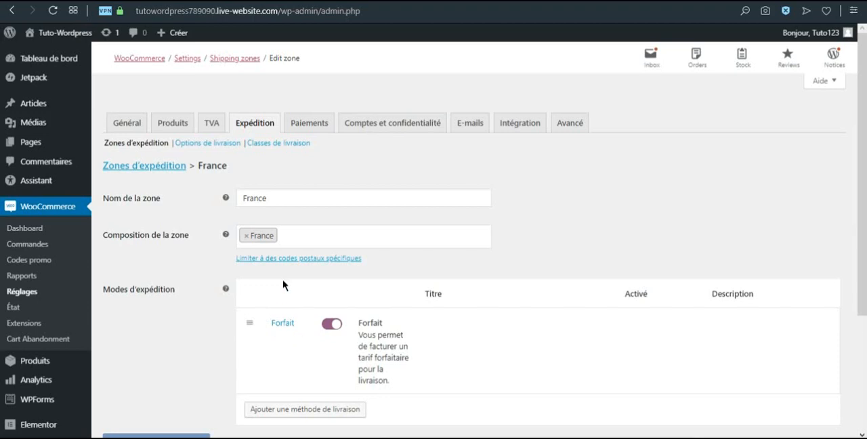
pyautogui.scroll(-2, 282, 287)
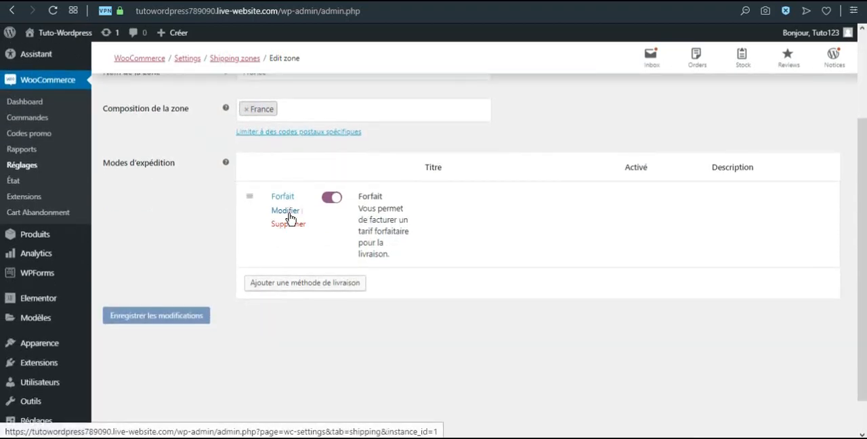
pyautogui.click(287, 211)
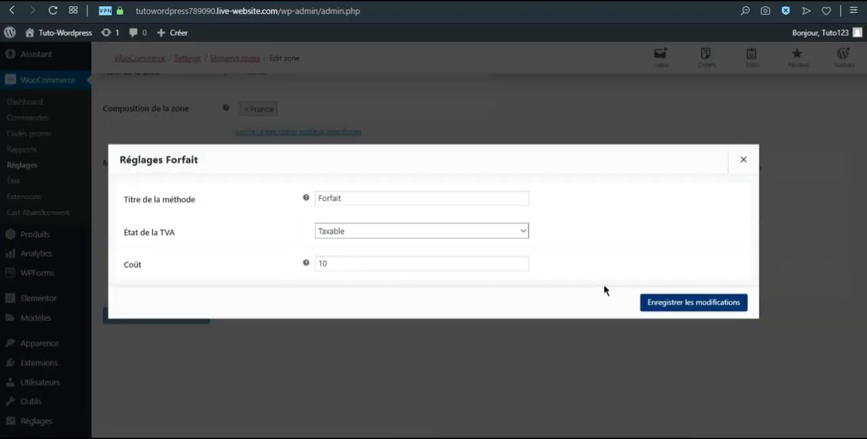
pyautogui.click(743, 159)
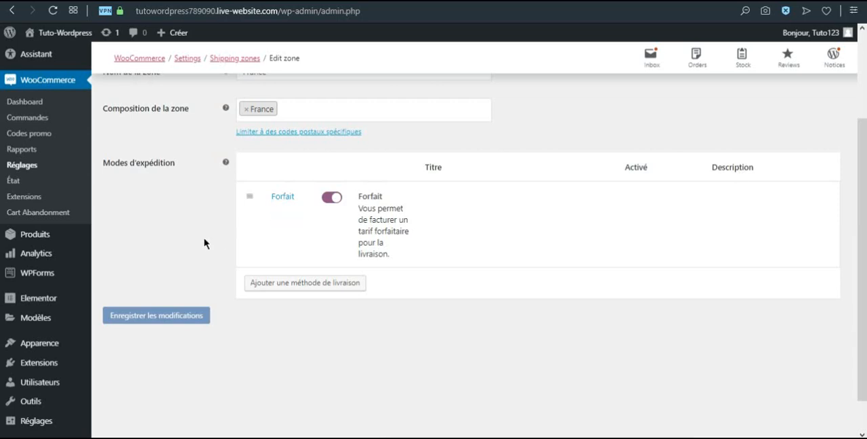
pyautogui.scroll(1, 190, 244)
pyautogui.scroll(1, 189, 247)
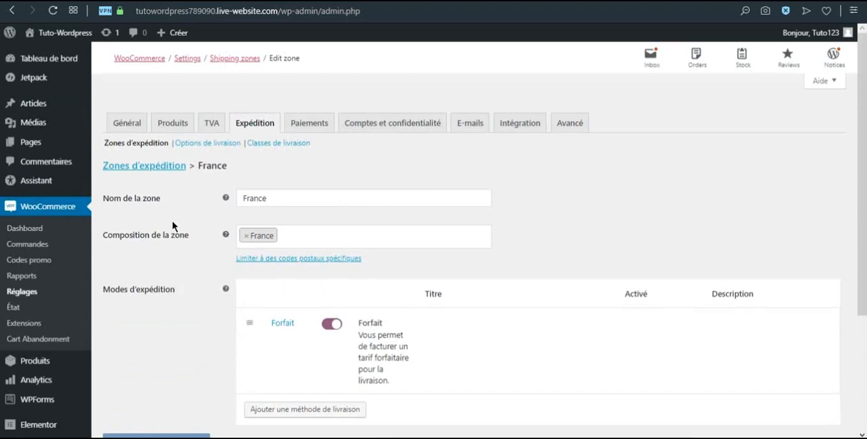
pyautogui.click(147, 170)
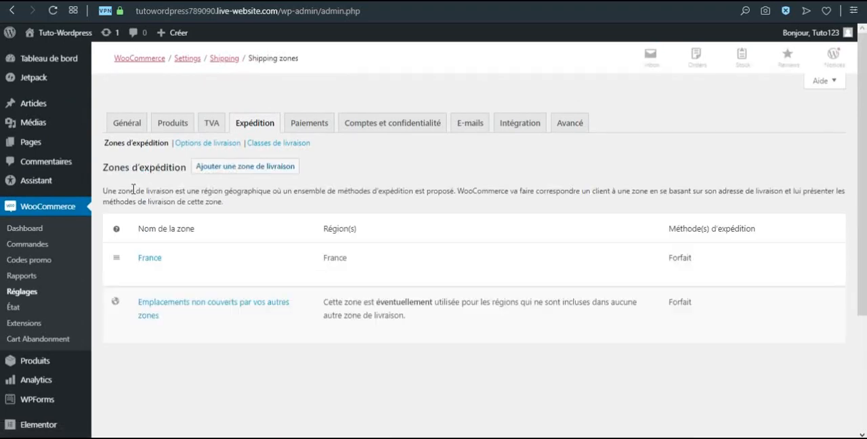
pyautogui.scroll(-2, 184, 251)
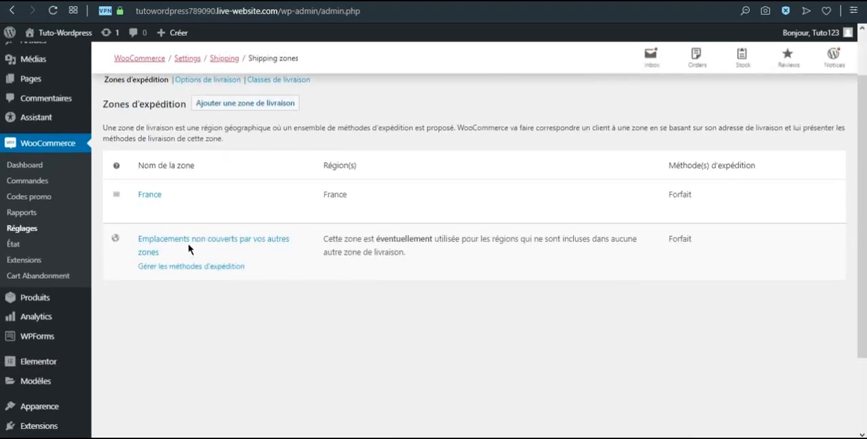
pyautogui.scroll(2, 177, 190)
# Add a new shipping zone named "Rhône" and choose France as its region
pyautogui.click(207, 175)
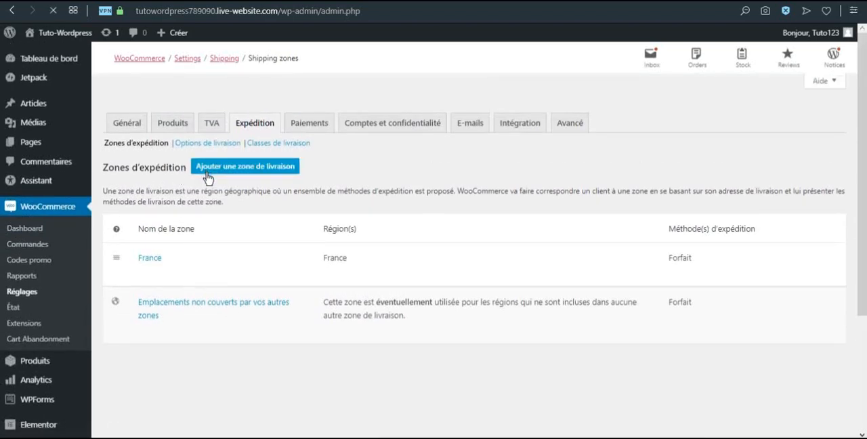
pyautogui.click(262, 197)
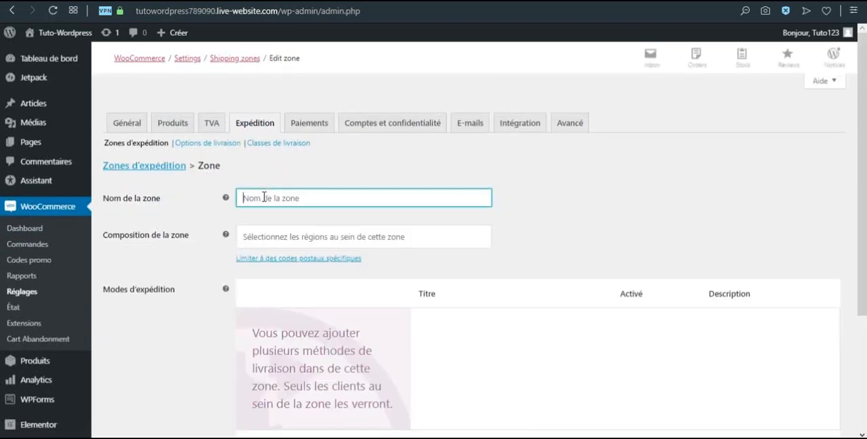
pyautogui.write('Rh')
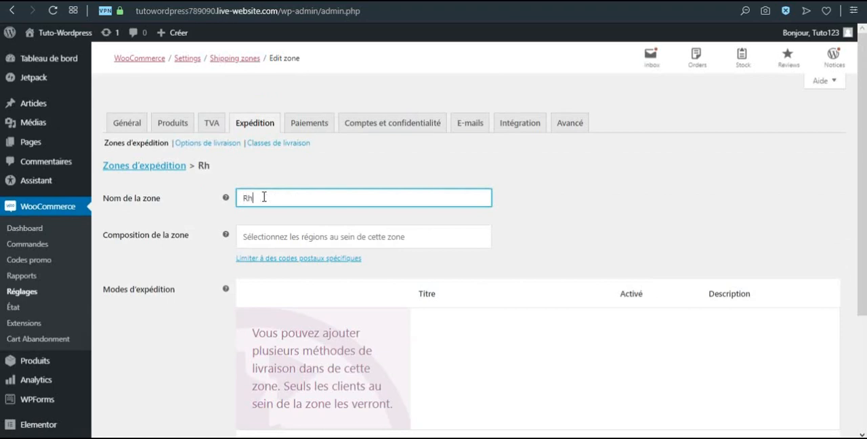
pyautogui.write('ône')
pyautogui.click(283, 234)
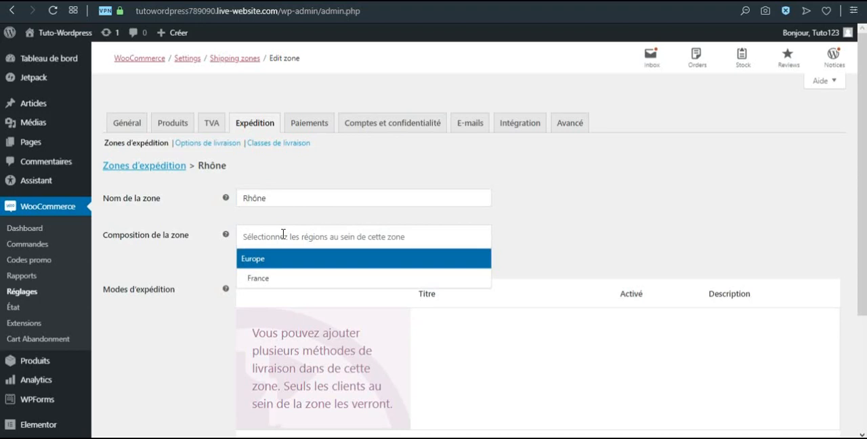
pyautogui.click(276, 283)
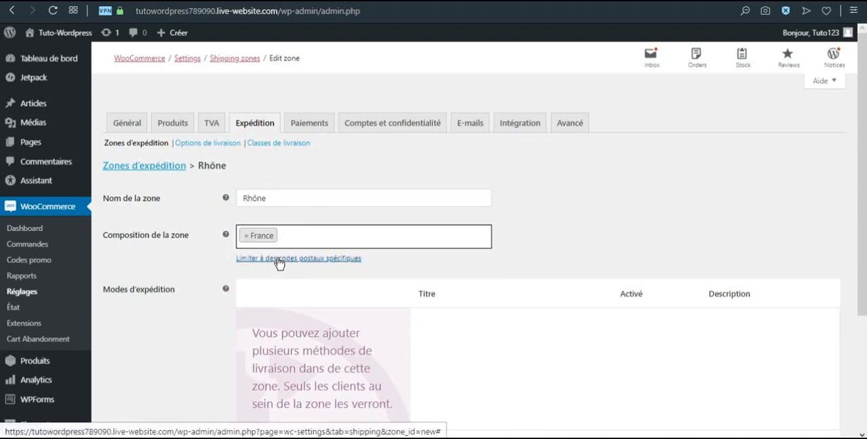
# Limit the Rhône zone to the postcodes 69* and 69000...69999, each on its own line
pyautogui.click(279, 259)
pyautogui.click(277, 257)
pyautogui.write('69*')
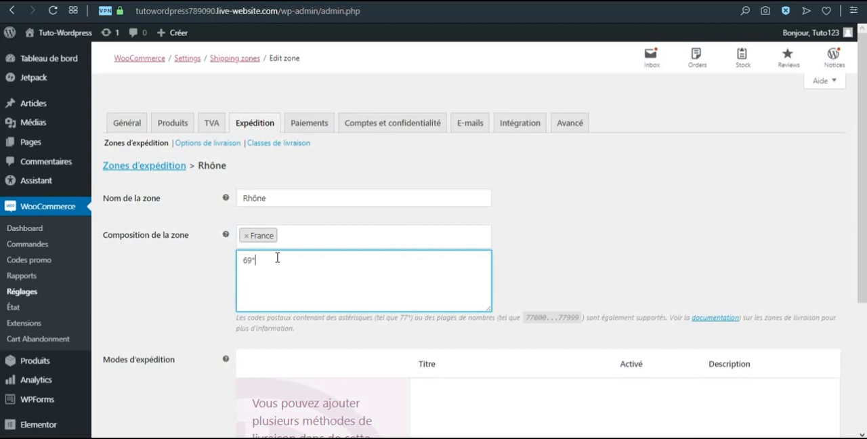
pyautogui.scroll(-1, 298, 285)
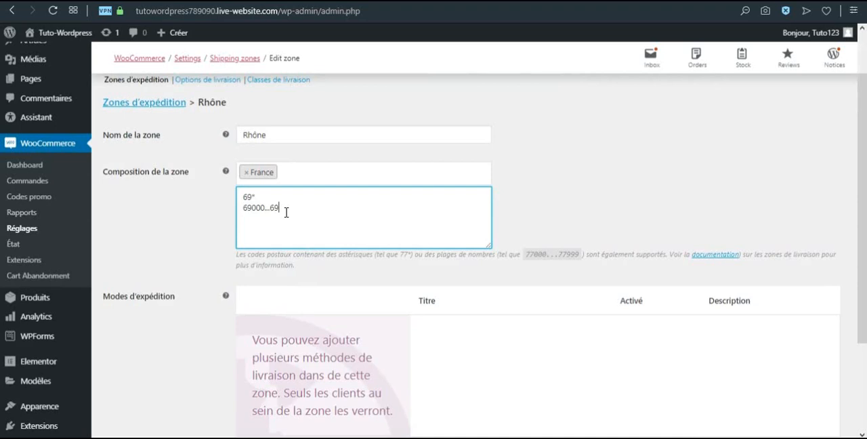
pyautogui.click(210, 241)
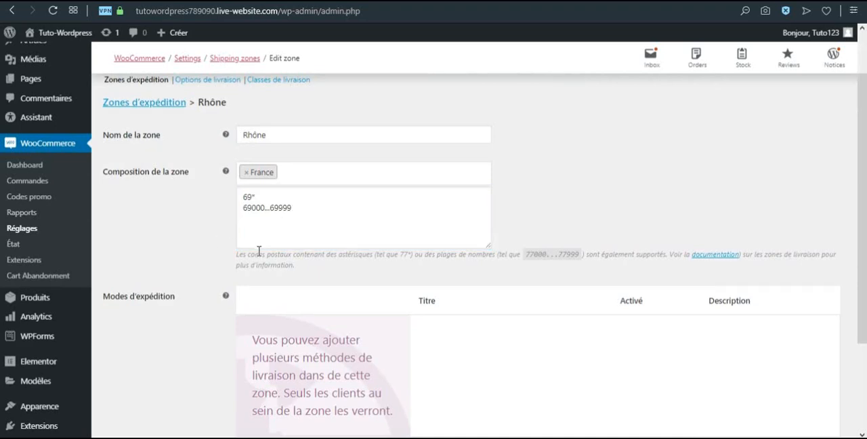
# Add the "Livraison gratuite" shipping method to the Rhône zone
pyautogui.scroll(-1, 258, 251)
pyautogui.click(320, 397)
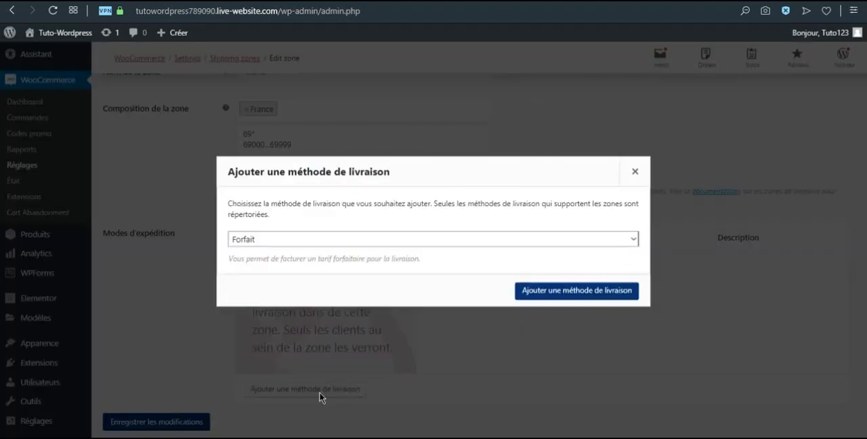
pyautogui.click(296, 245)
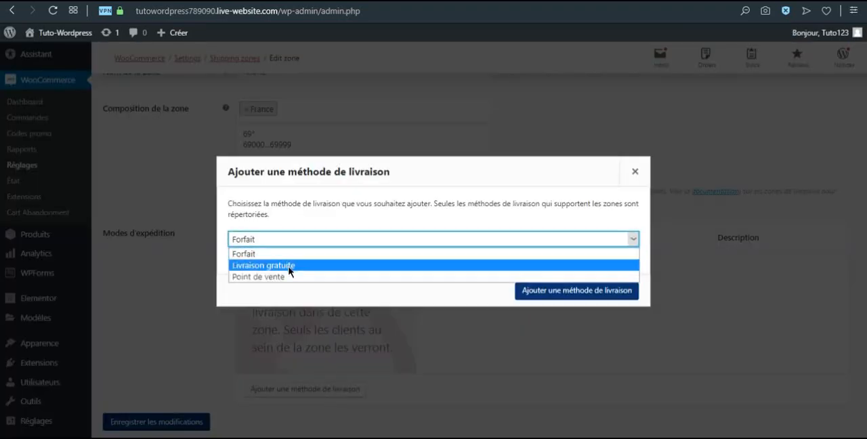
pyautogui.click(259, 269)
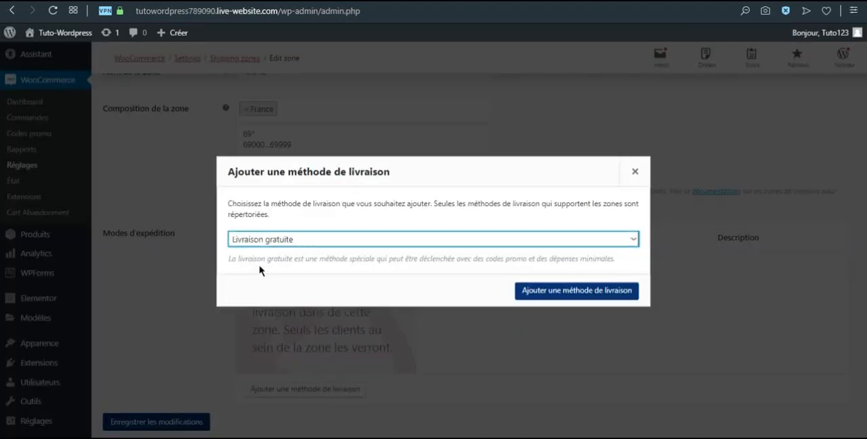
pyautogui.click(569, 295)
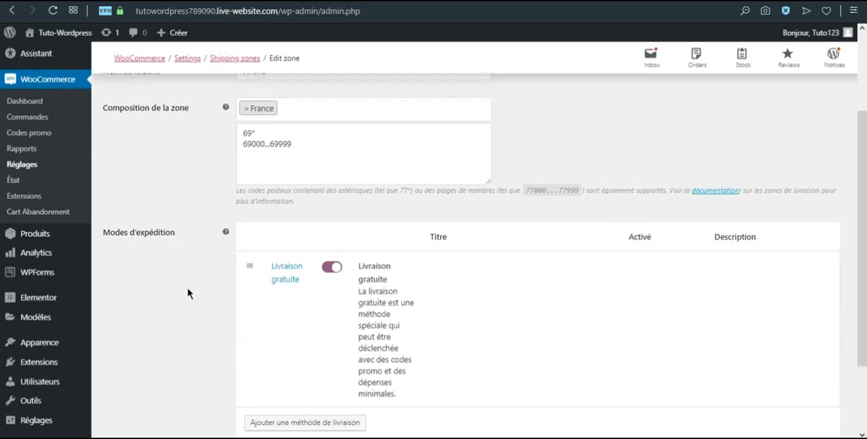
# Review the Rhône zone's settings and return to the list of shipping zones
pyautogui.scroll(-2, 190, 270)
pyautogui.scroll(6, 172, 346)
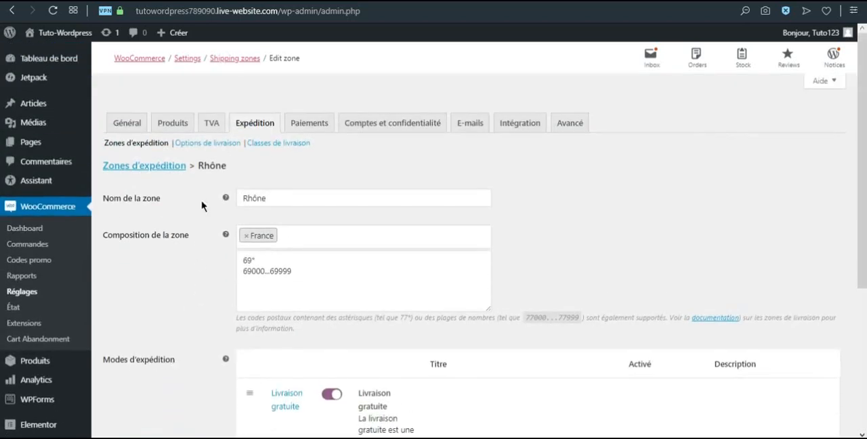
pyautogui.click(169, 170)
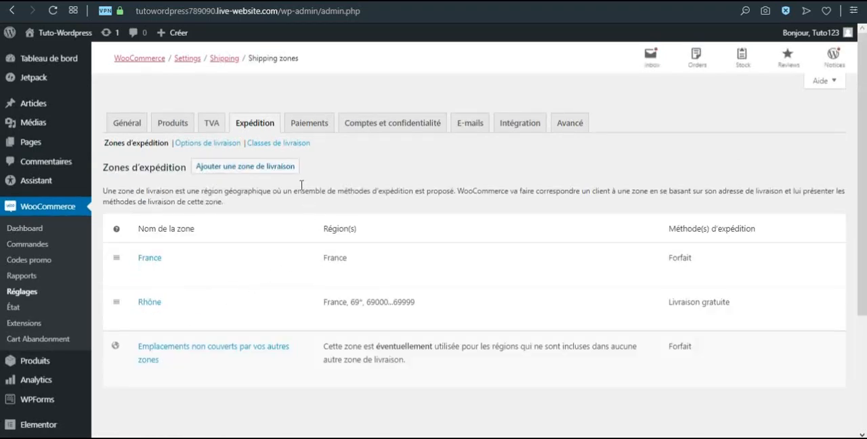
# In the shipping options, hide shipping costs until an address is entered, default the destination to the customer's shipping address, and save
pyautogui.click(216, 143)
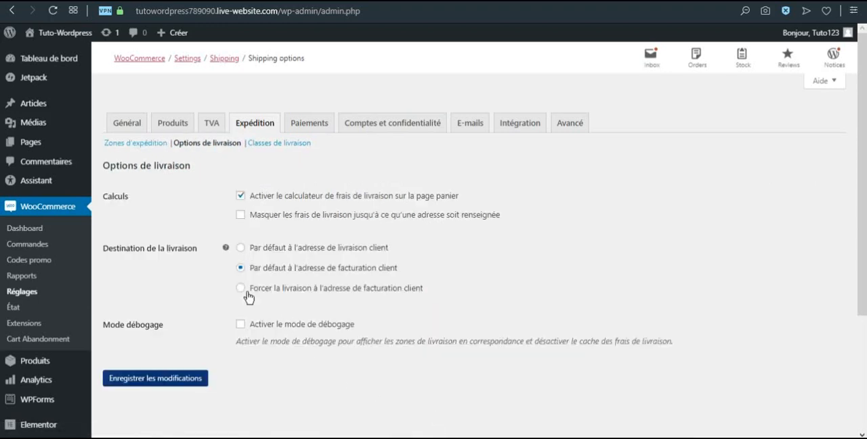
pyautogui.click(241, 195)
pyautogui.click(242, 215)
pyautogui.click(241, 247)
pyautogui.click(180, 378)
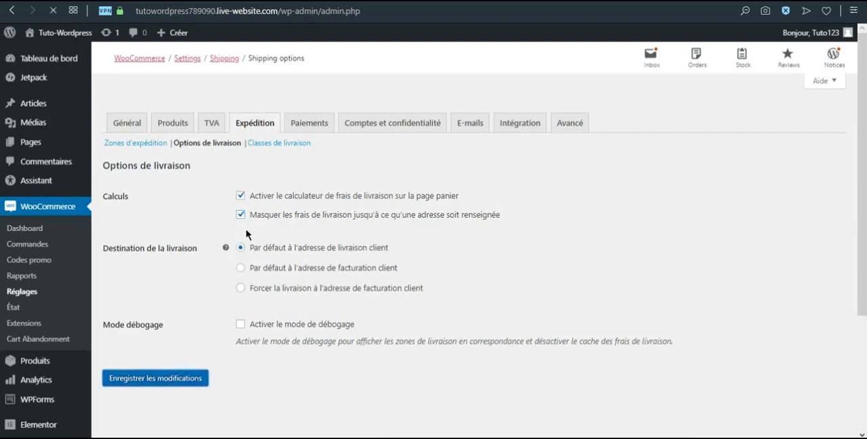
# Add a shipping class named "OBJETS" with the identifier "OBJ" and the description "Objets"
pyautogui.click(289, 145)
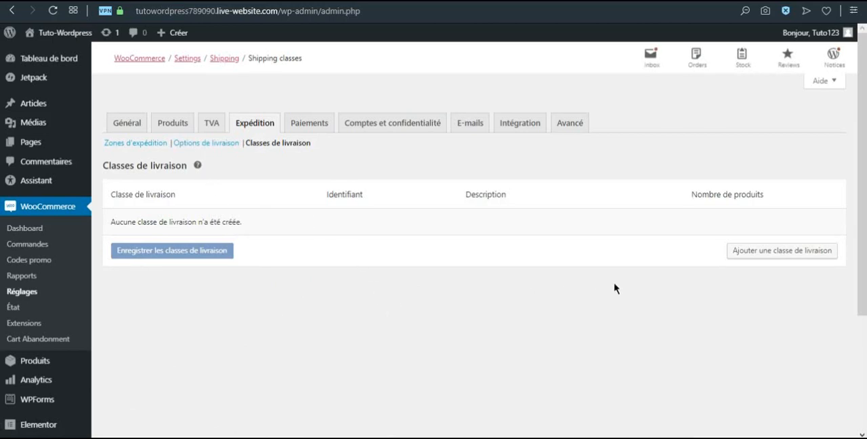
pyautogui.click(737, 252)
pyautogui.click(192, 223)
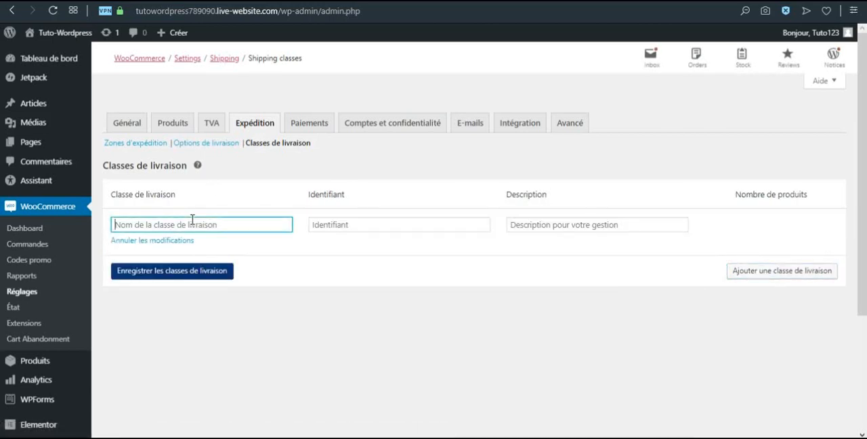
pyautogui.write('Os')
pyautogui.press('Tab')
pyautogui.press('Tab')
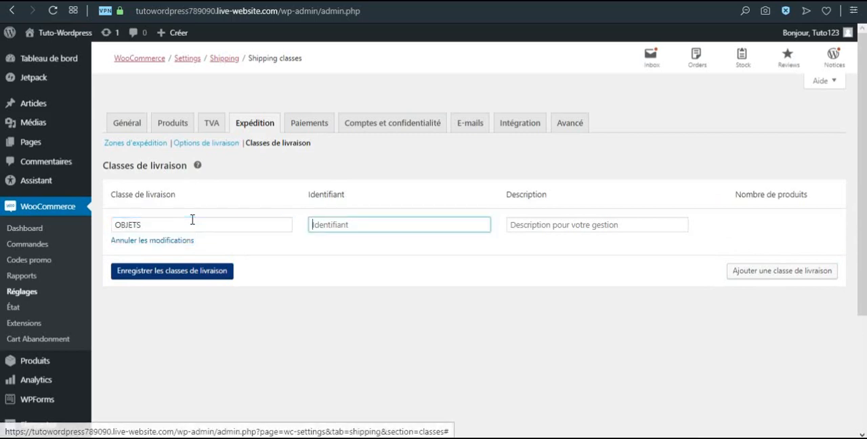
pyautogui.write('OBJ')
pyautogui.press('Tab')
pyautogui.write('O')
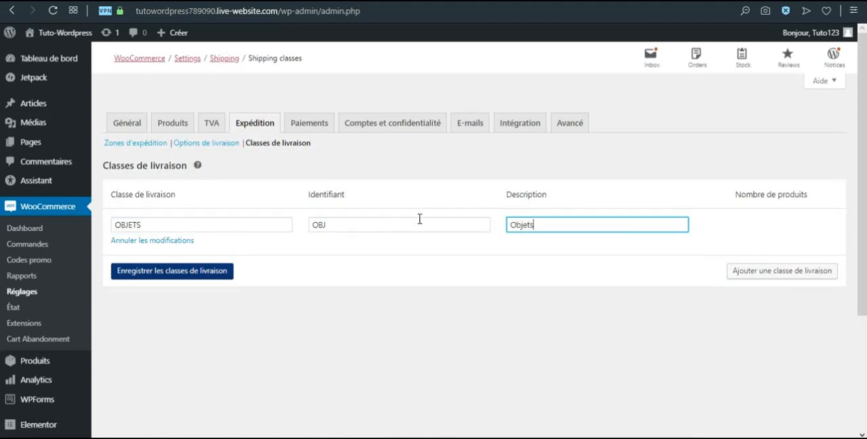
# Add a second shipping class named "TEXTILES" with identifier "TXT" and description "Textiles", and save the shipping classes
pyautogui.click(728, 271)
pyautogui.click(181, 270)
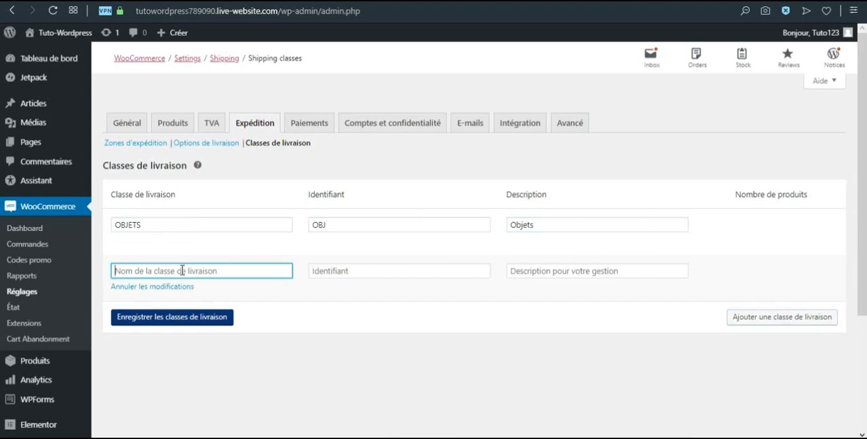
pyautogui.write('TEXTI')
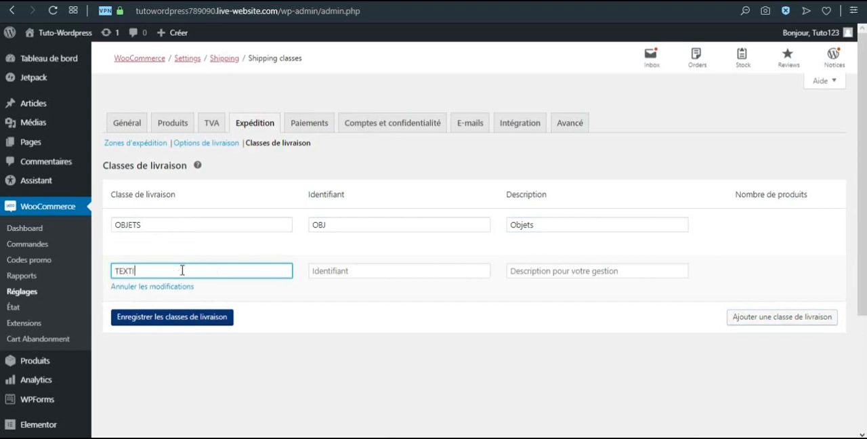
pyautogui.write('LES')
pyautogui.press('Tab')
pyautogui.press('Tab')
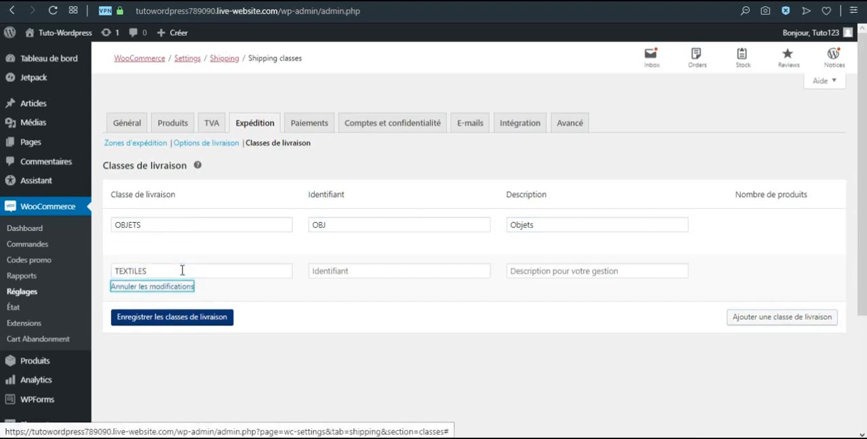
pyautogui.write('TXT')
pyautogui.press('Tab')
pyautogui.write('T')
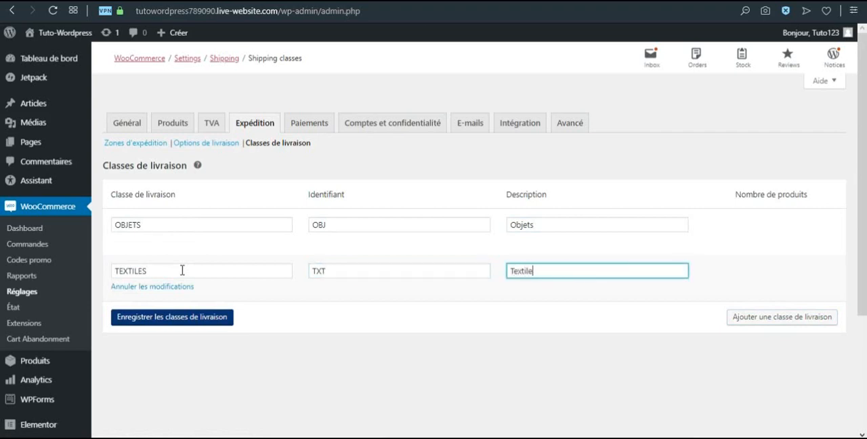
pyautogui.click(226, 320)
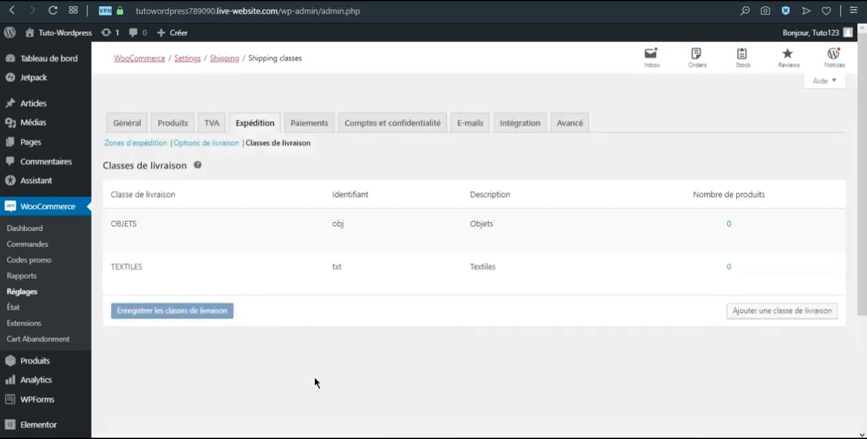
# Examine the installed payment methods in the WooCommerce payment settings
pyautogui.click(310, 120)
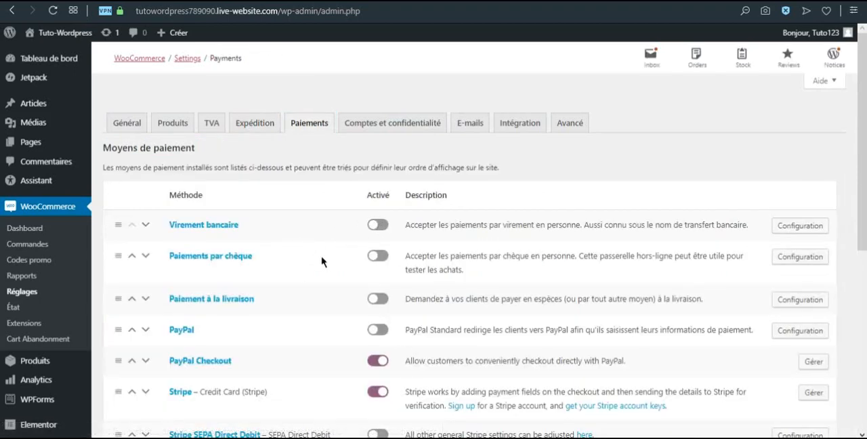
pyautogui.scroll(-1, 267, 307)
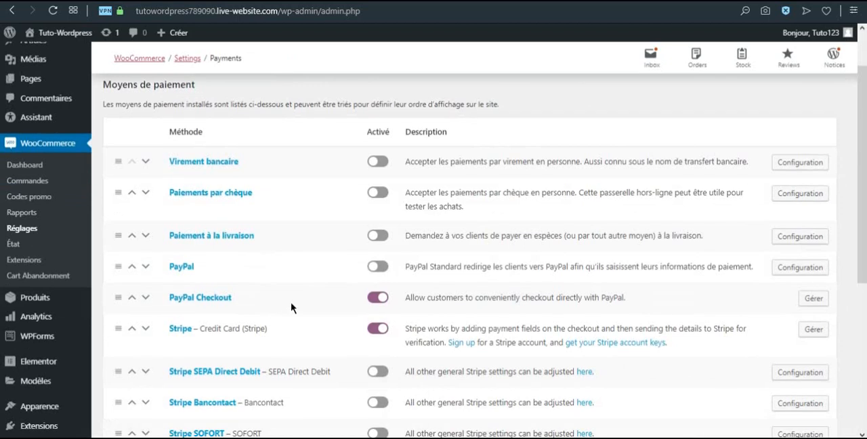
pyautogui.scroll(-1, 279, 313)
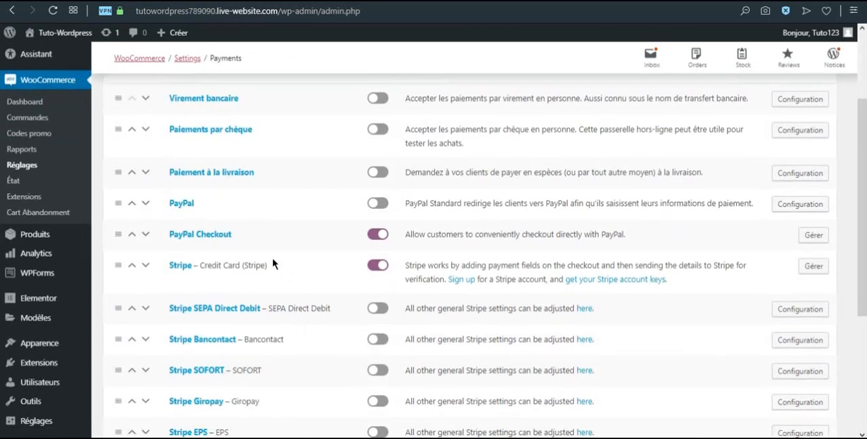
pyautogui.scroll(-3, 277, 277)
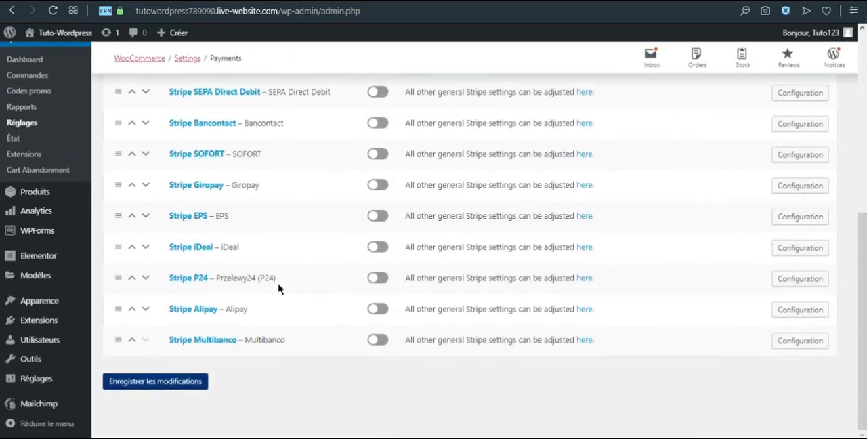
pyautogui.scroll(5, 277, 288)
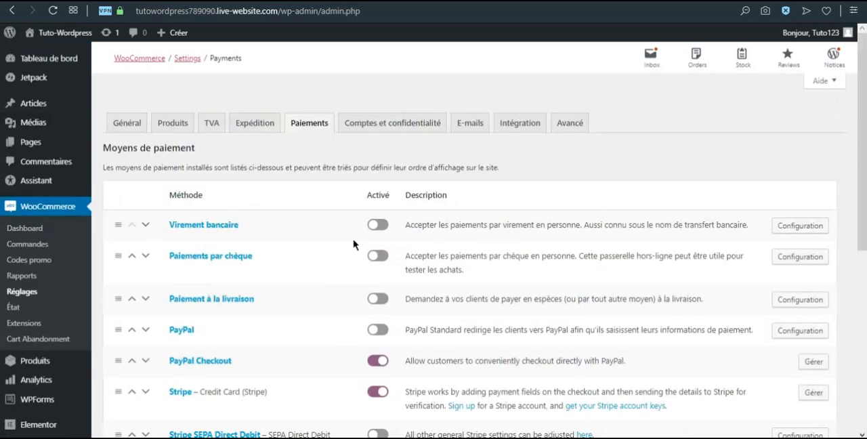
# Allow customer login during checkout and account creation at checkout and on "Mon compte", and disable automatic generation of usernames and passwords
pyautogui.click(401, 125)
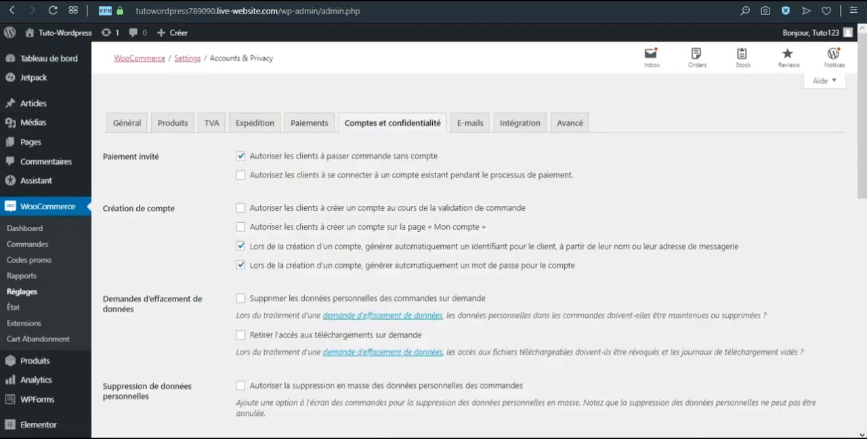
pyautogui.click(244, 176)
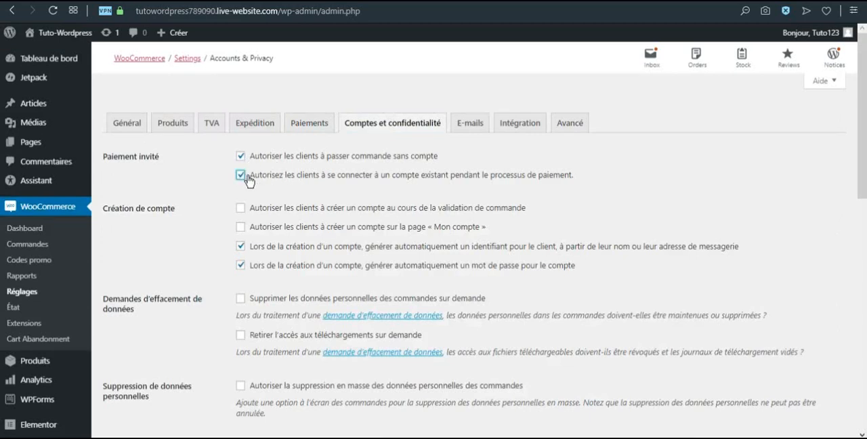
pyautogui.click(241, 211)
pyautogui.click(241, 229)
pyautogui.click(241, 247)
pyautogui.click(241, 265)
# For data erasure requests, enable removing personal data from orders and revoking access to downloads
pyautogui.scroll(-1, 229, 265)
pyautogui.click(241, 235)
pyautogui.click(241, 272)
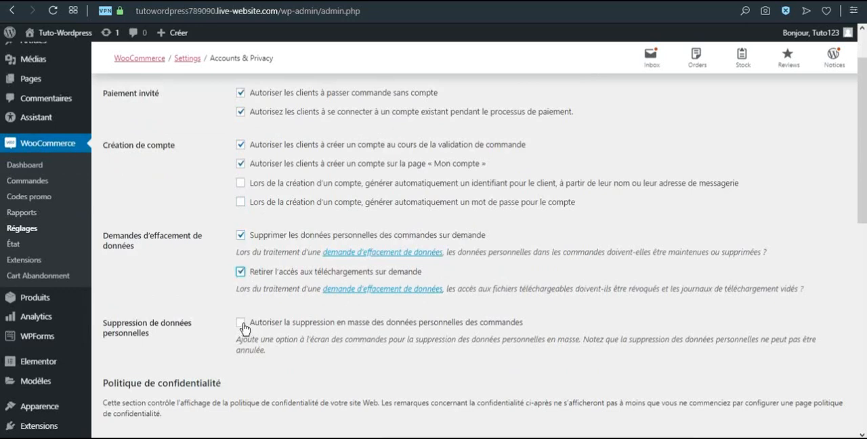
# Examine the privacy policy page selection and the registration and checkout privacy texts
pyautogui.scroll(-1, 242, 329)
pyautogui.scroll(-2, 243, 329)
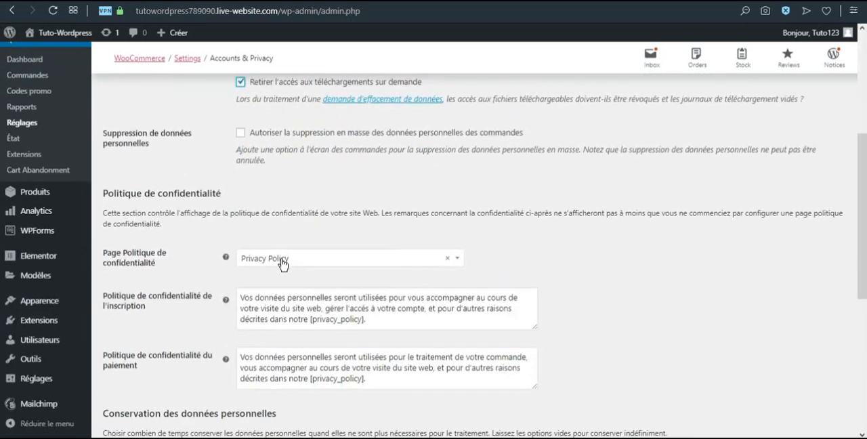
pyautogui.click(280, 259)
pyautogui.click(283, 263)
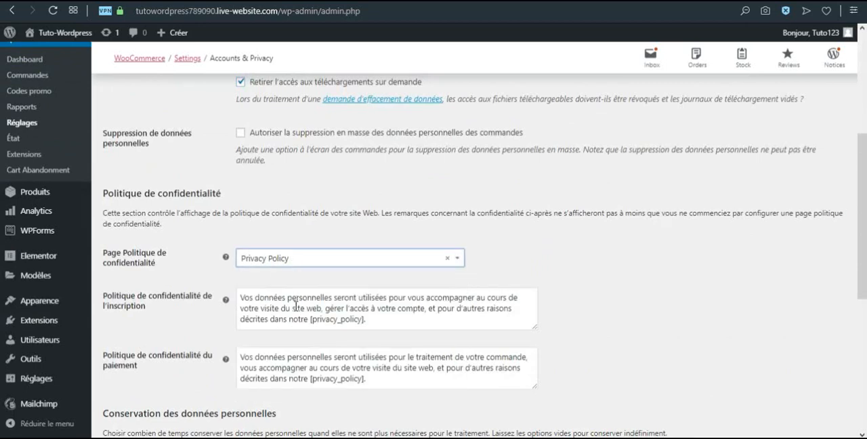
pyautogui.scroll(-1, 296, 306)
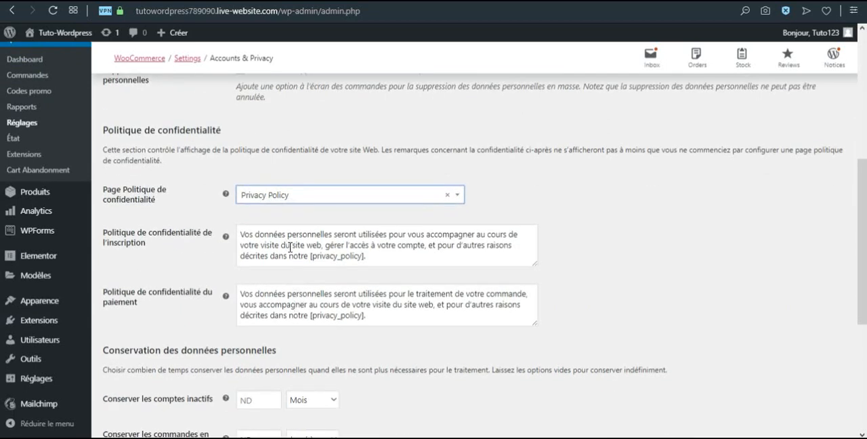
pyautogui.scroll(-3, 290, 247)
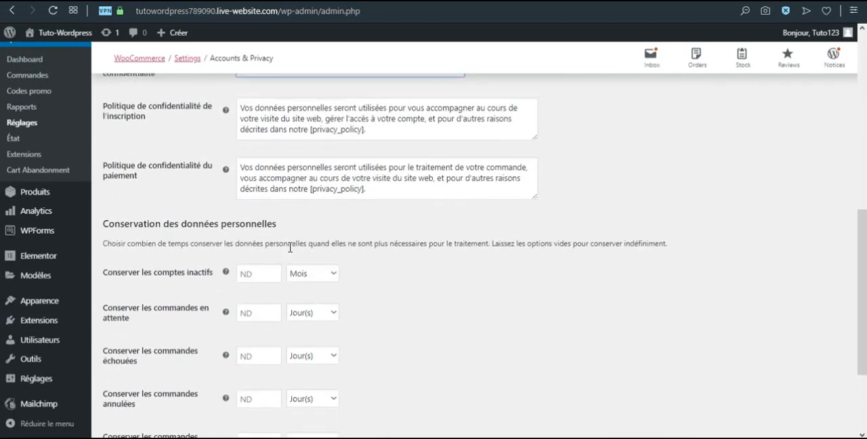
# Set data retention to 12 months for inactive accounts and 30 days for pending orders, and save the account and privacy settings
pyautogui.scroll(-1, 291, 248)
pyautogui.click(254, 151)
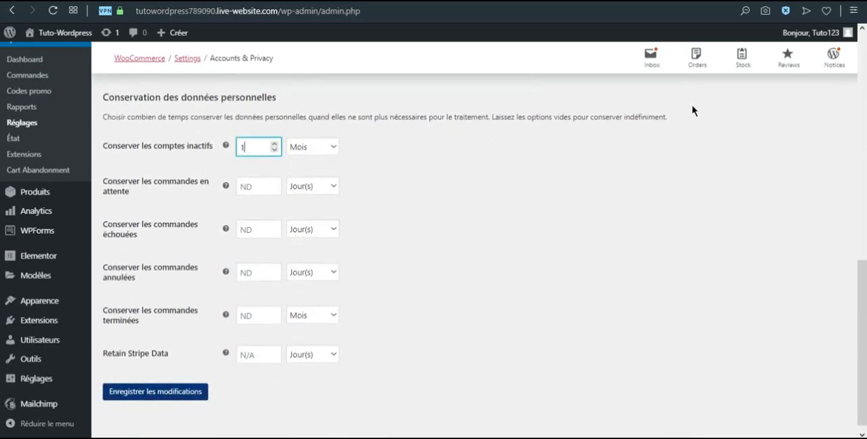
pyautogui.click(257, 184)
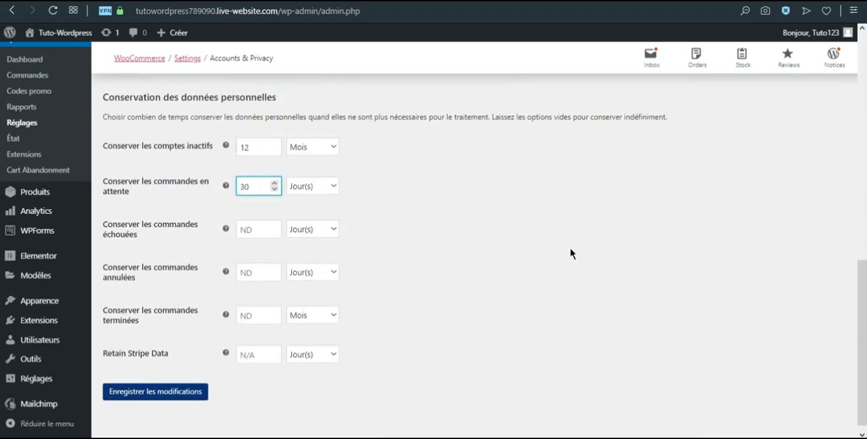
pyautogui.click(139, 392)
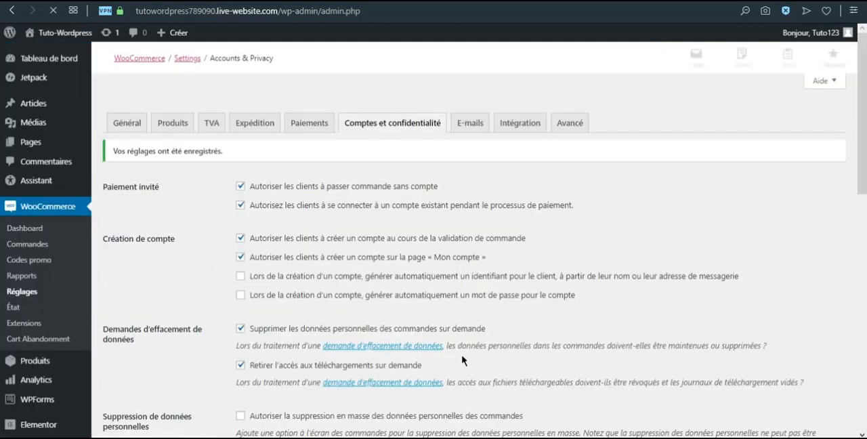
# Examine the settings of the "Nouvelle commande" e-mail notification and return to the notification list
pyautogui.click(472, 126)
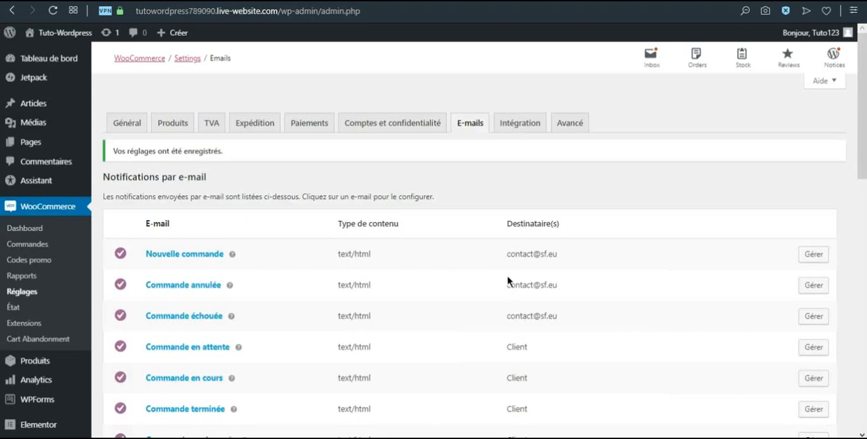
pyautogui.click(206, 254)
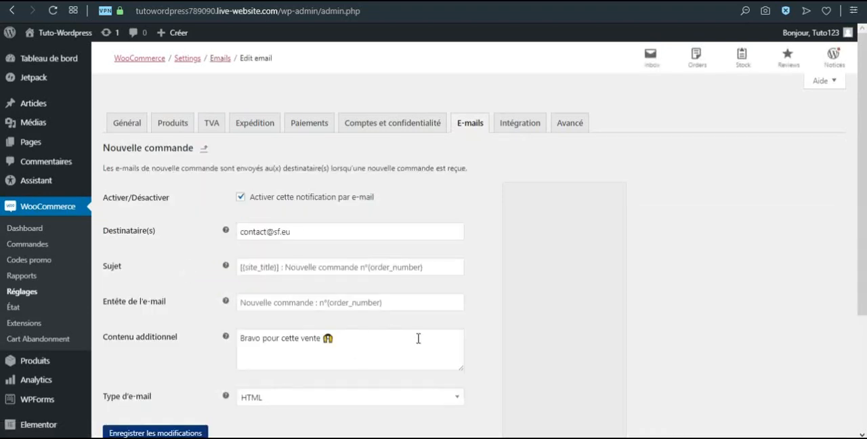
pyautogui.scroll(-3, 410, 333)
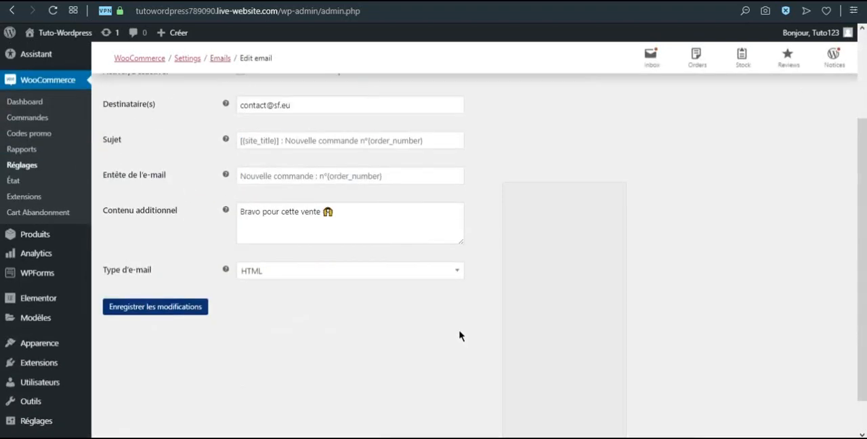
pyautogui.scroll(3, 450, 318)
pyautogui.click(462, 126)
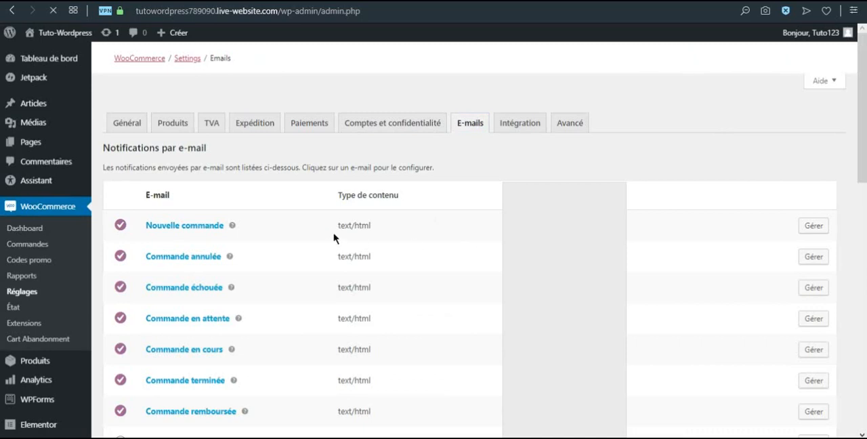
# Examine the list of e-mail notifications, the sender options and the e-mail template's header, footer and color settings
pyautogui.scroll(-3, 280, 259)
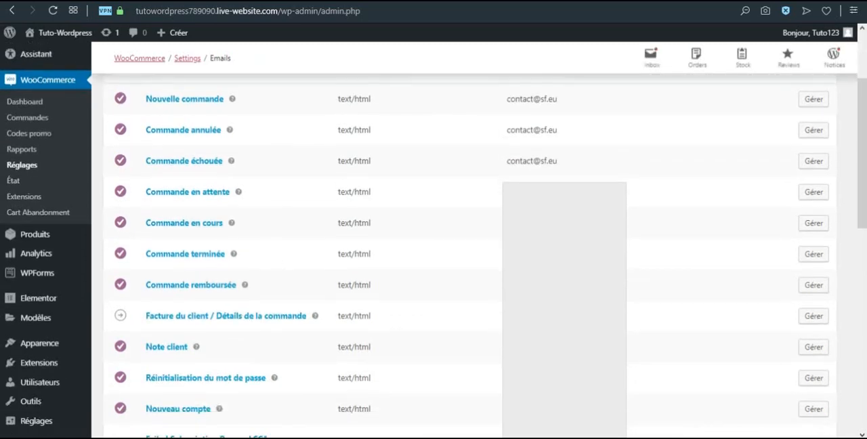
pyautogui.scroll(-4, 468, 259)
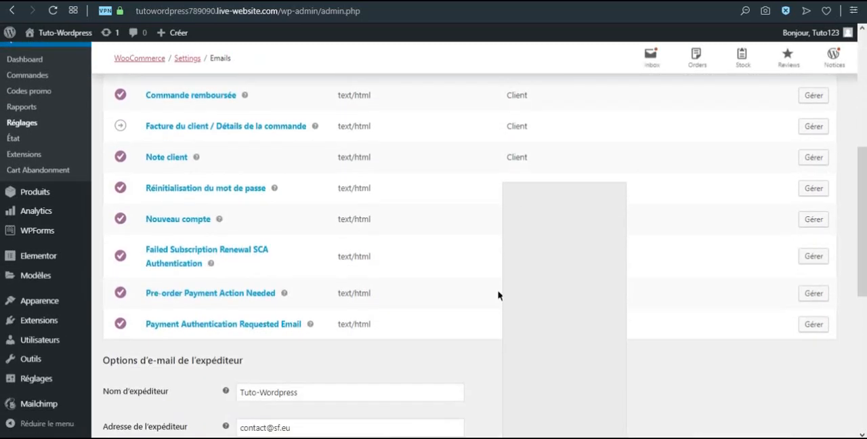
pyautogui.scroll(-1, 484, 297)
pyautogui.click(312, 327)
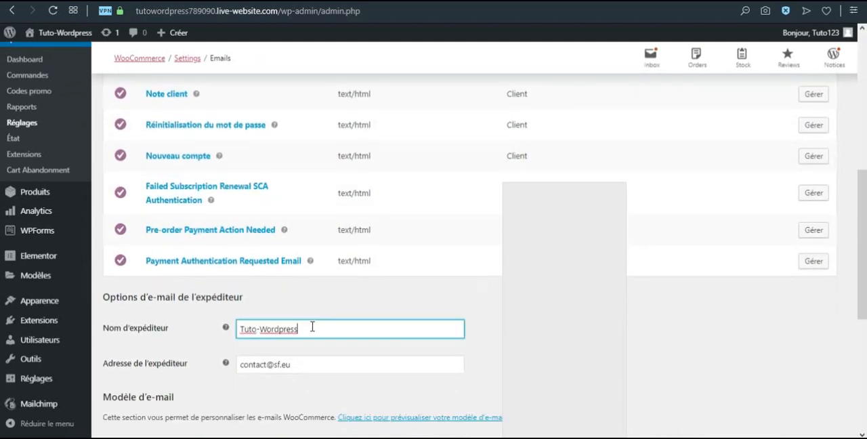
pyautogui.scroll(-2, 323, 317)
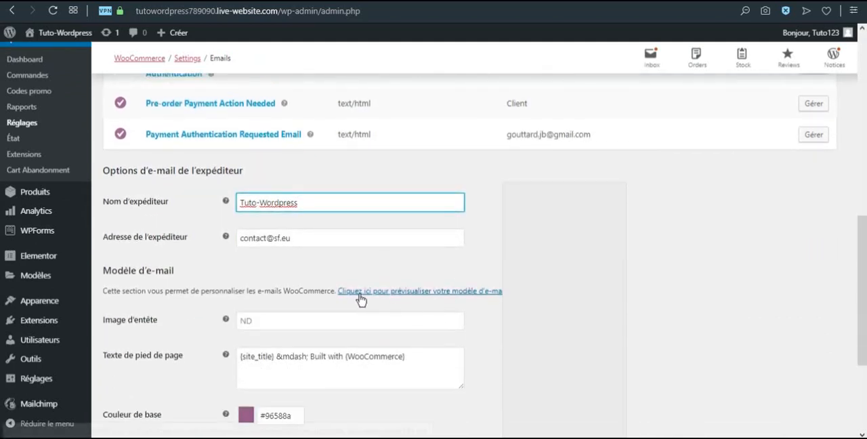
pyautogui.scroll(-1, 393, 306)
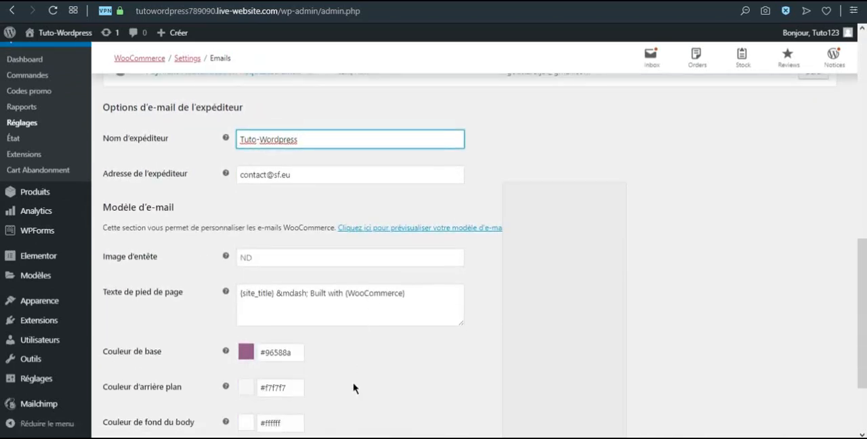
pyautogui.scroll(-2, 328, 309)
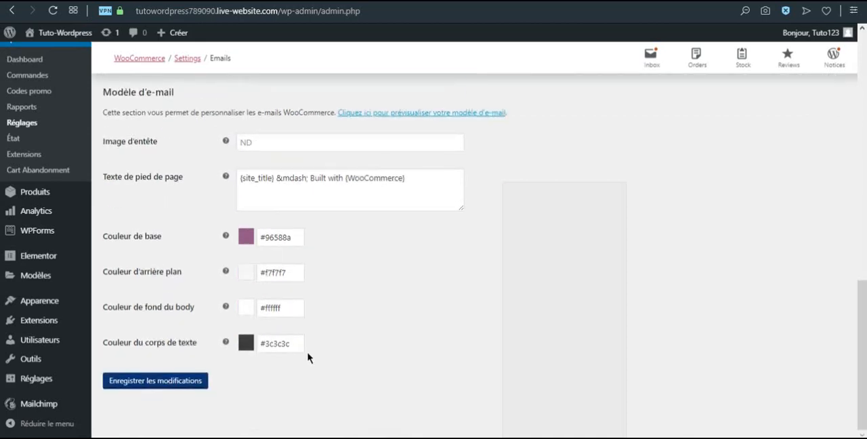
pyautogui.scroll(8, 332, 339)
pyautogui.scroll(3, 336, 332)
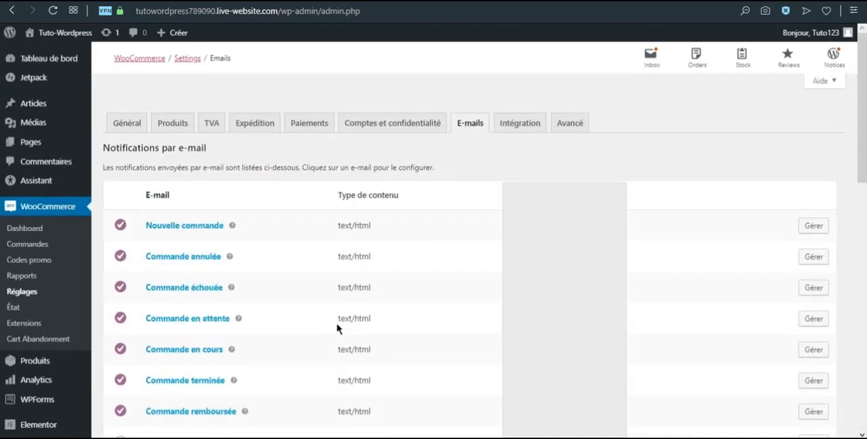
# Examine the WooCommerce integration settings, including the Facebook integration
pyautogui.click(520, 123)
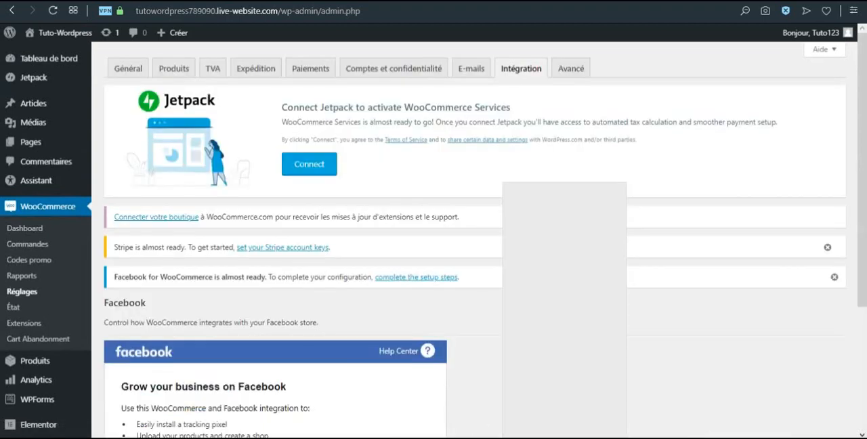
pyautogui.scroll(-3, 492, 345)
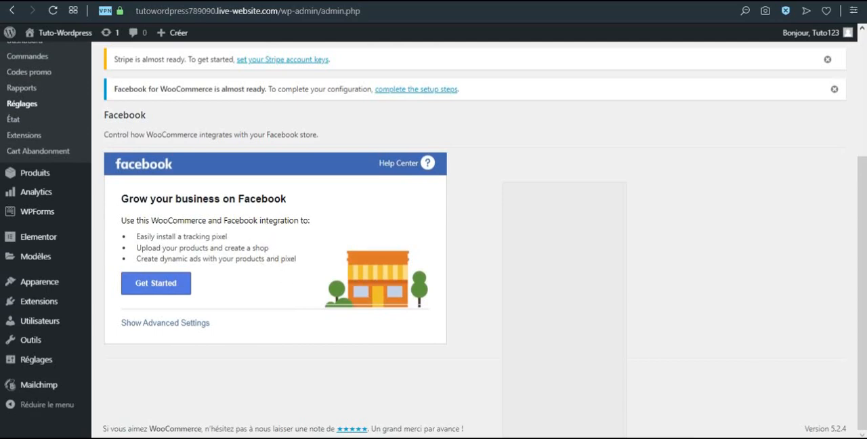
pyautogui.scroll(3, 474, 243)
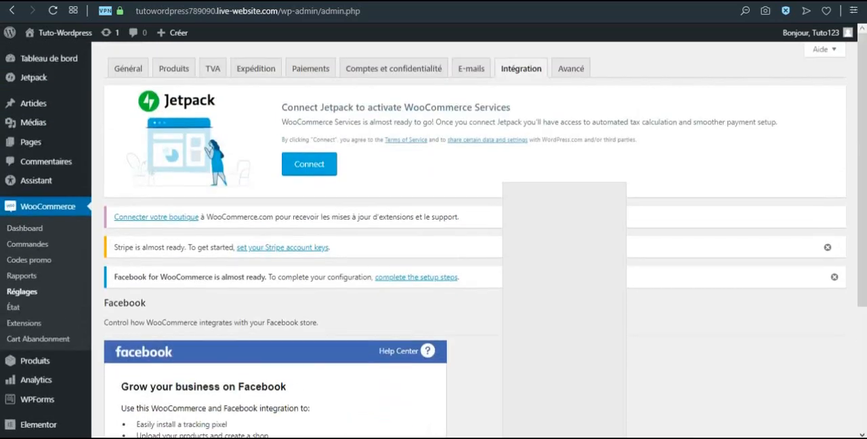
# Open the advanced page setup settings and examine the pages available for the cart page
pyautogui.click(570, 68)
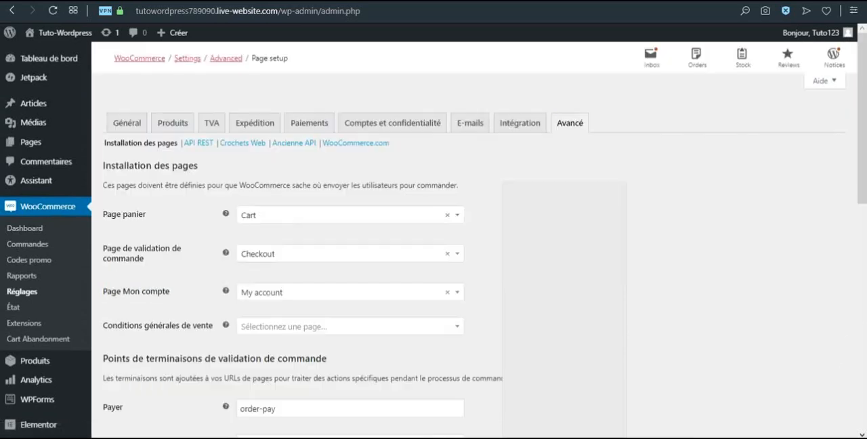
pyautogui.click(304, 219)
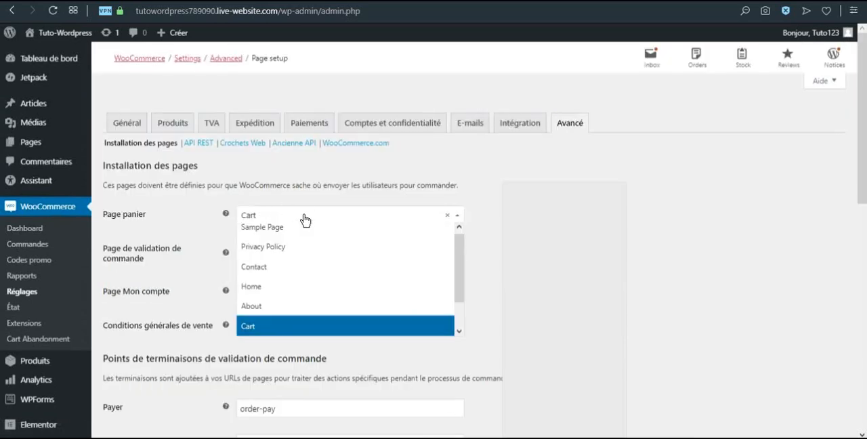
pyautogui.scroll(1, 366, 272)
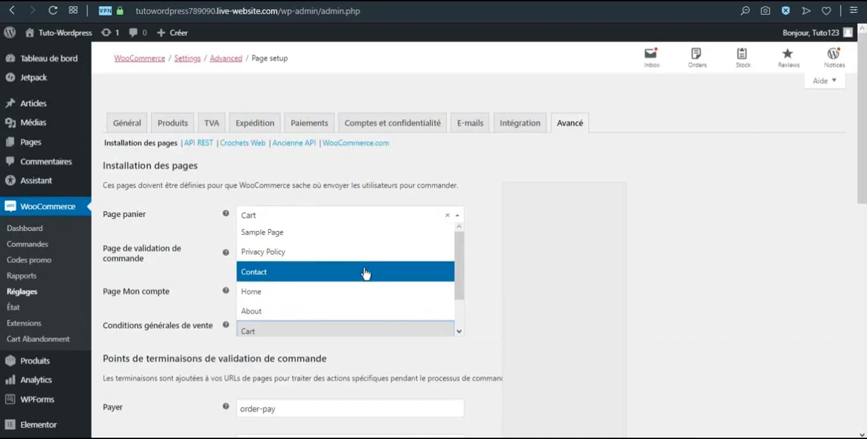
pyautogui.click(489, 274)
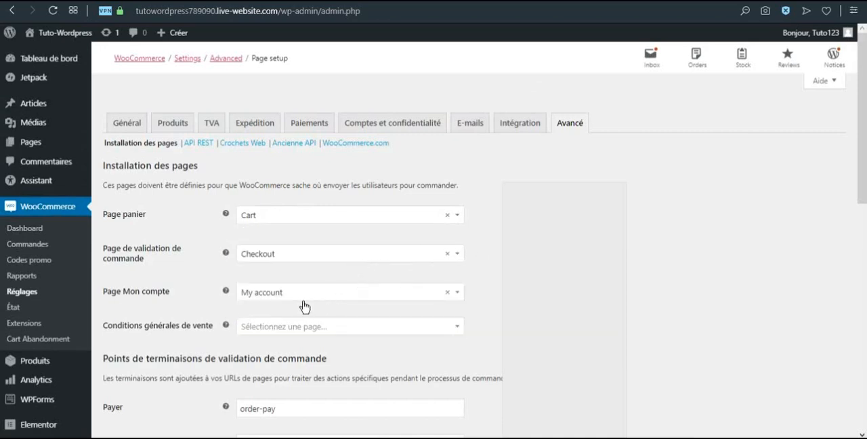
# Assign the "Conditions Générales de Vente" page as the store's terms and conditions page and save the advanced settings
pyautogui.click(288, 327)
pyautogui.scroll(-1, 298, 292)
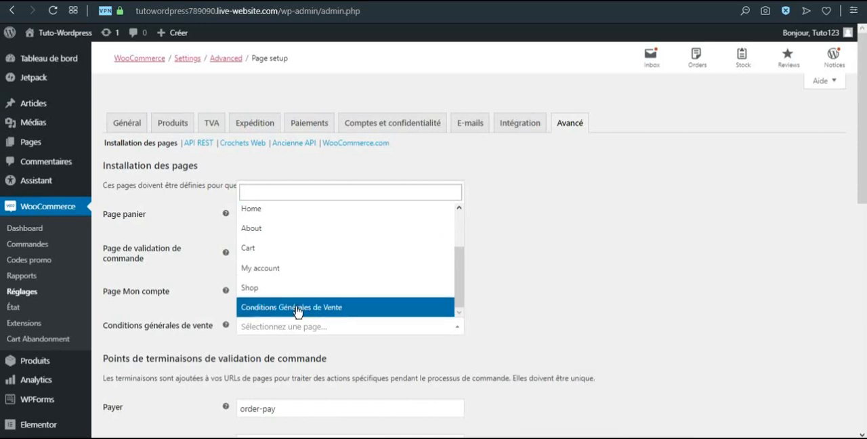
pyautogui.click(298, 307)
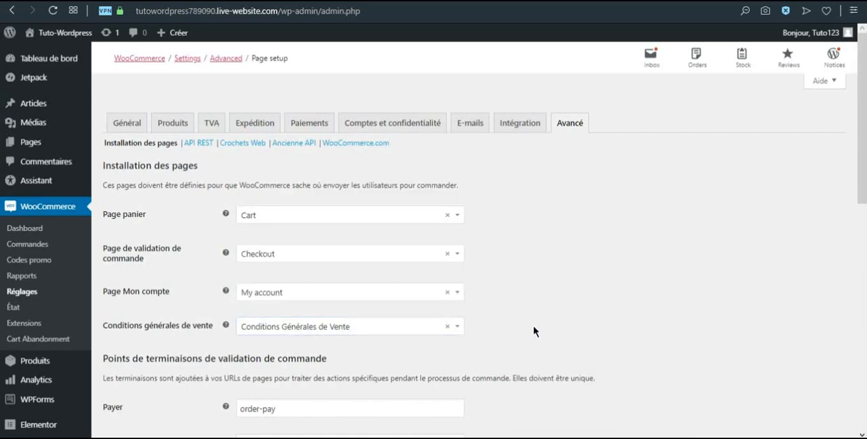
pyautogui.scroll(-5, 534, 329)
pyautogui.scroll(-4, 502, 328)
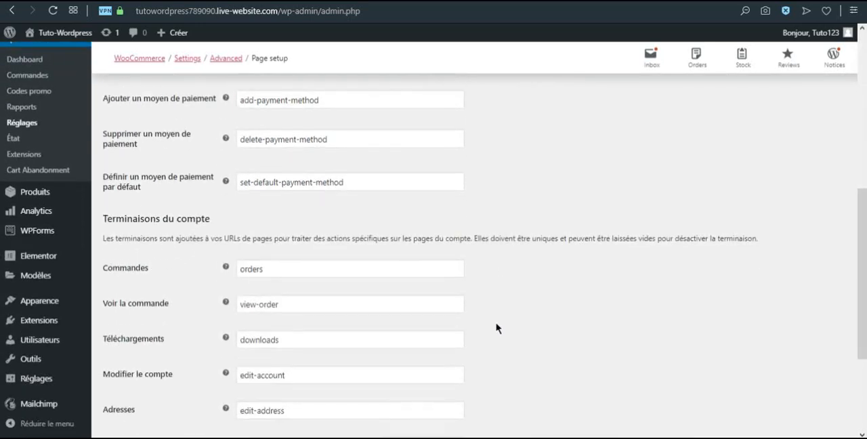
pyautogui.click(143, 381)
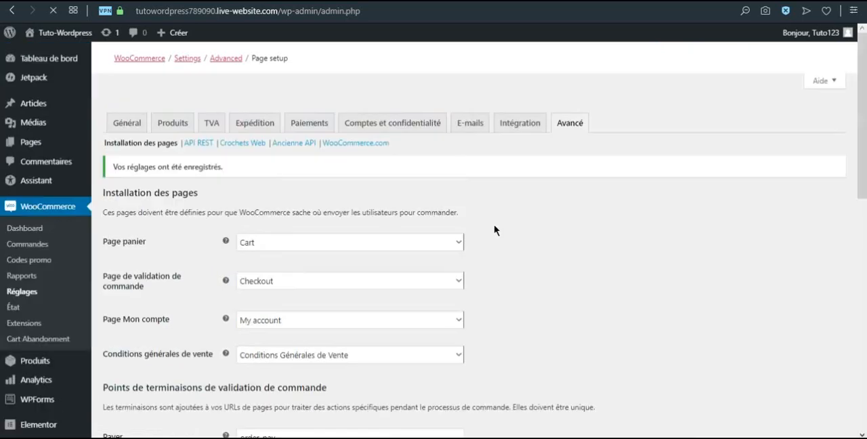
# Check the REST API section of the advanced settings and browse the featured WooCommerce extensions
pyautogui.click(195, 144)
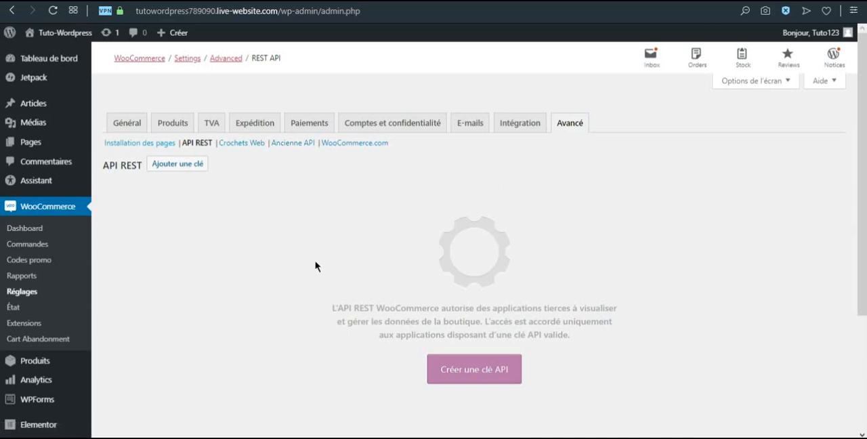
pyautogui.click(44, 330)
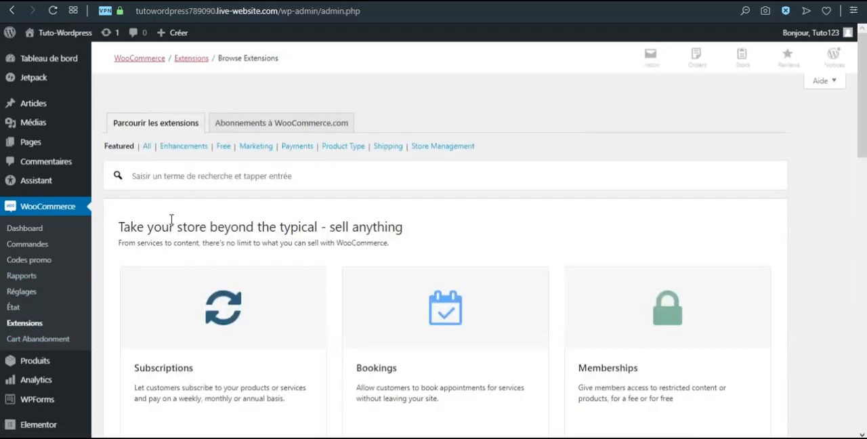
pyautogui.scroll(-1, 217, 220)
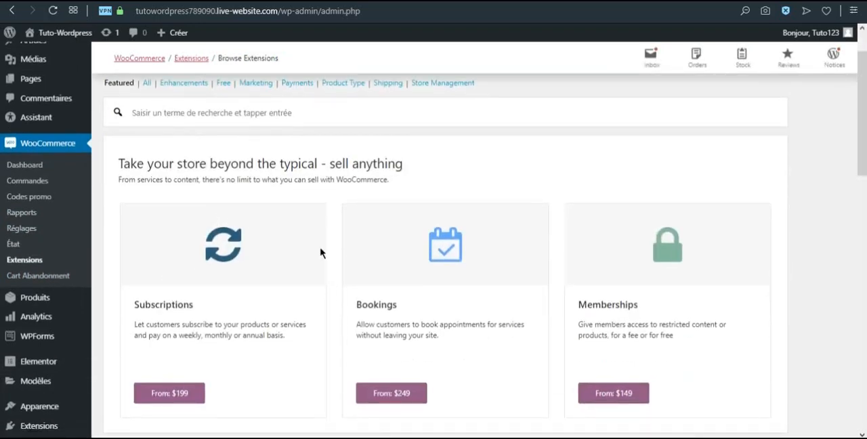
pyautogui.scroll(-1, 342, 258)
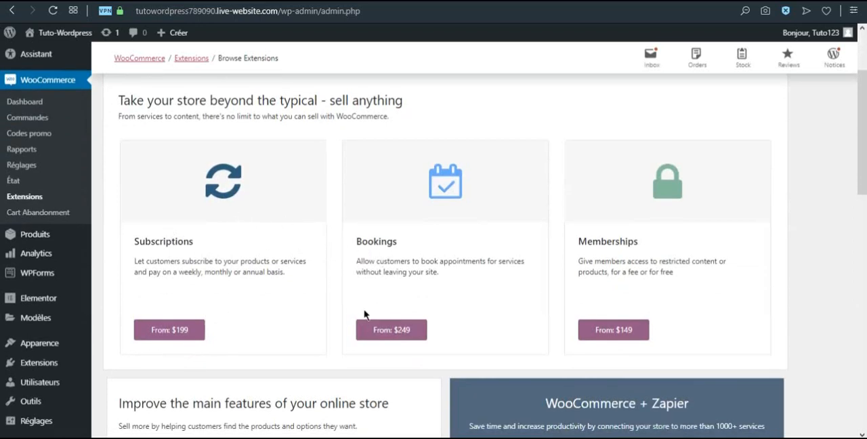
pyautogui.scroll(-7, 346, 364)
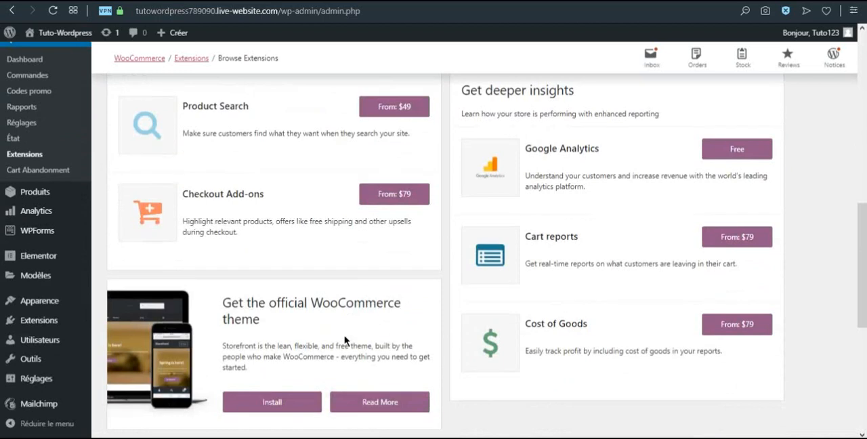
pyautogui.scroll(-5, 546, 163)
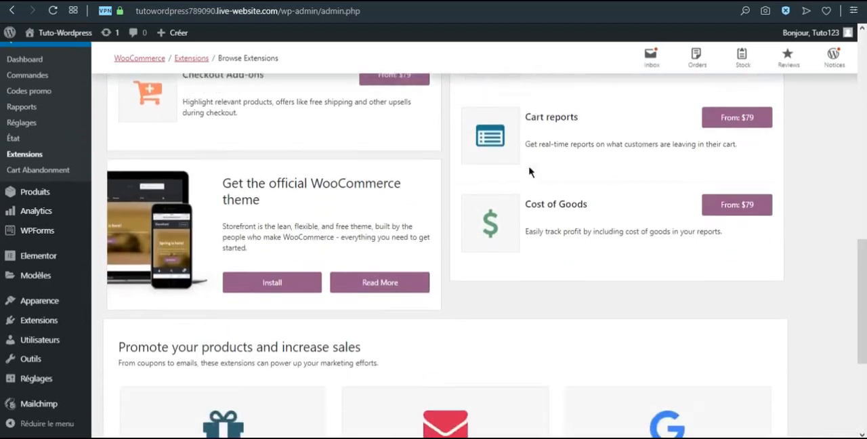
pyautogui.scroll(15, 525, 175)
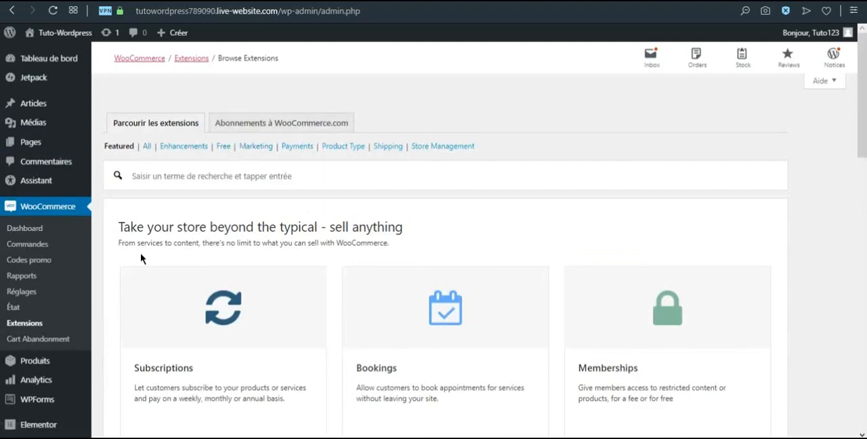
# Review the cart abandonment report and follow-up e-mail templates, and save the cart abandonment settings
pyautogui.scroll(-1, 140, 252)
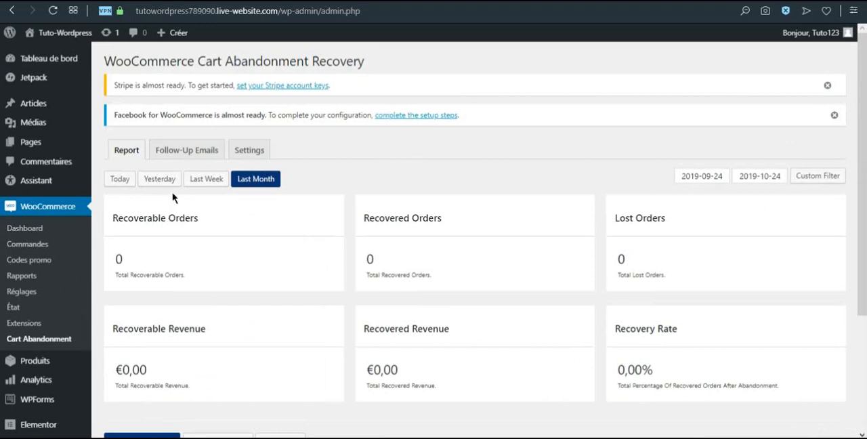
pyautogui.click(188, 151)
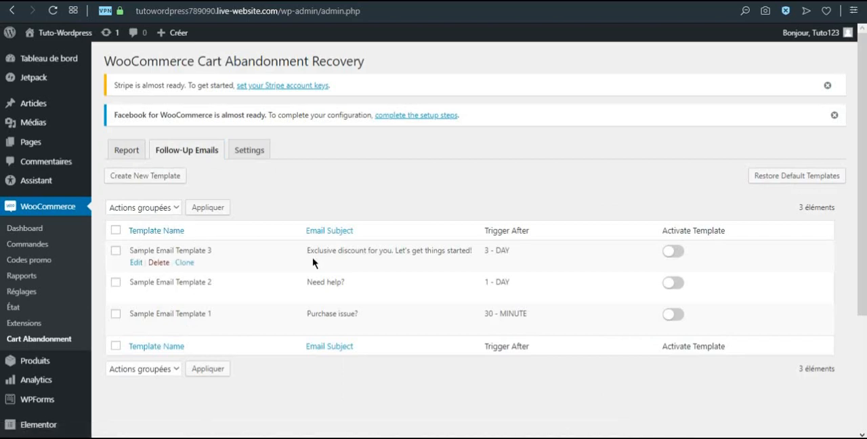
pyautogui.click(251, 153)
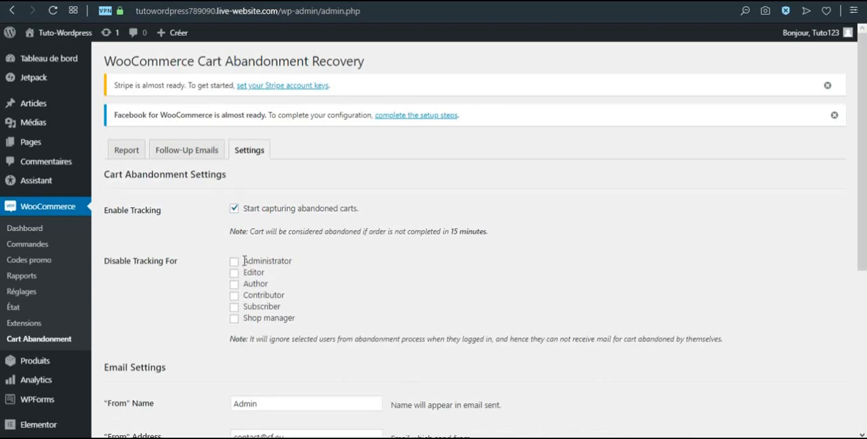
pyautogui.scroll(-2, 253, 272)
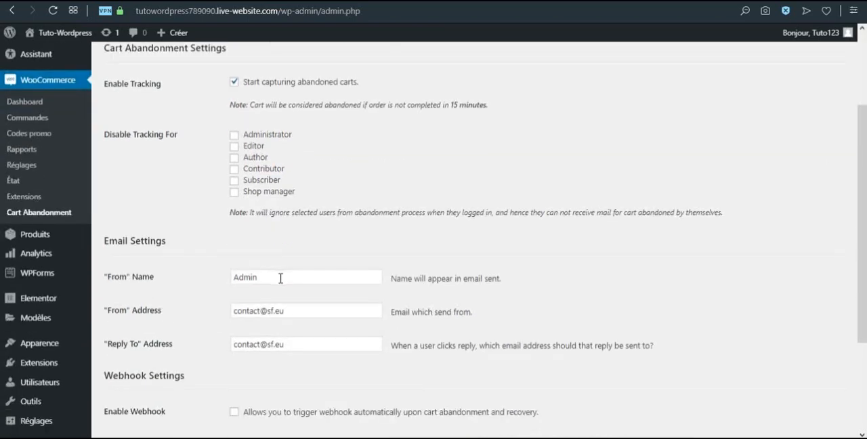
pyautogui.scroll(-3, 274, 284)
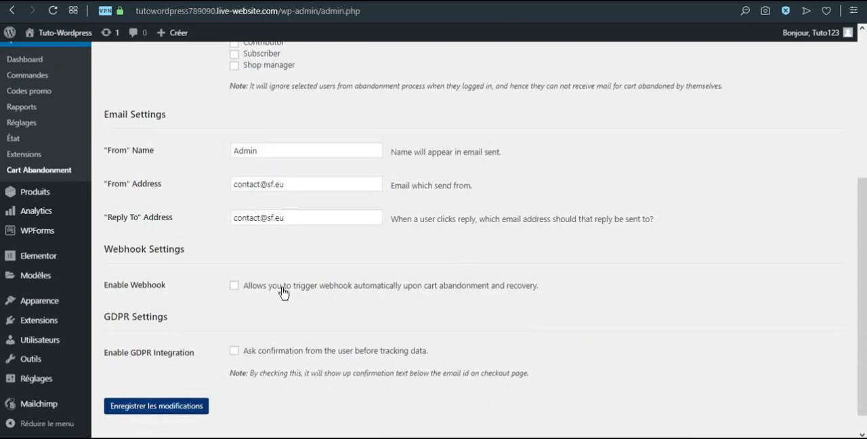
pyautogui.click(181, 381)
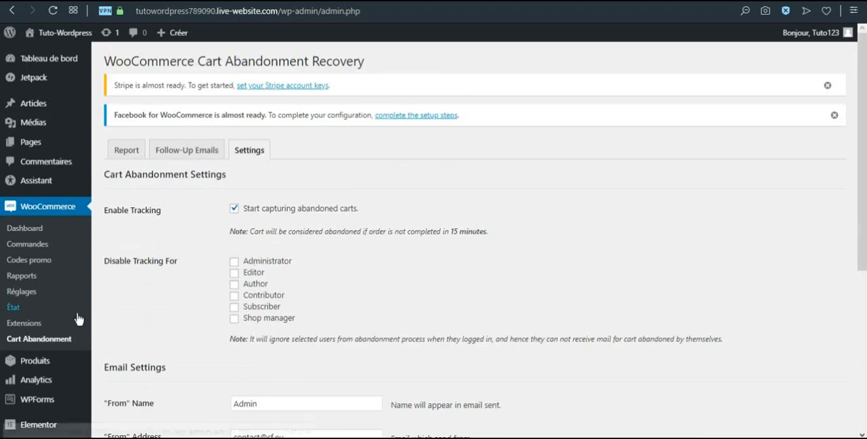
# Open the list of all the store's products
pyautogui.scroll(-1, 78, 352)
pyautogui.moveTo(47, 302)
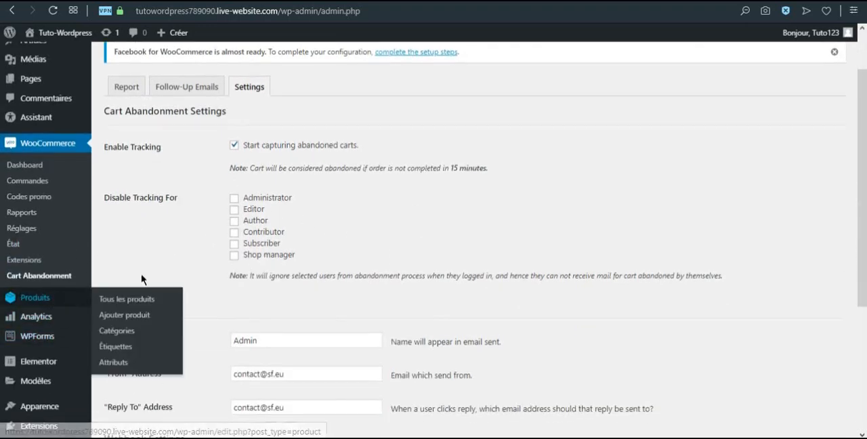
pyautogui.scroll(1, 434, 237)
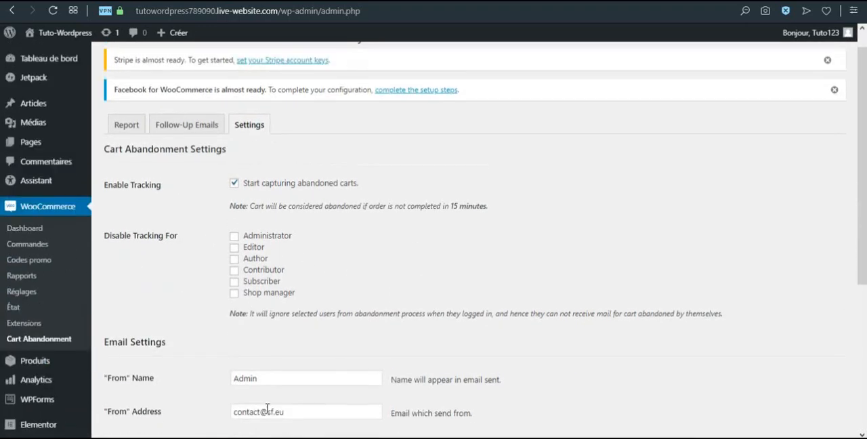
pyautogui.moveTo(26, 365)
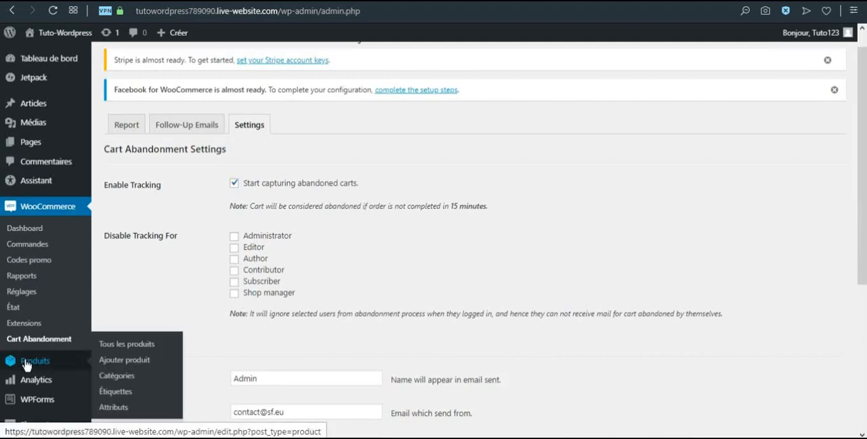
pyautogui.click(25, 364)
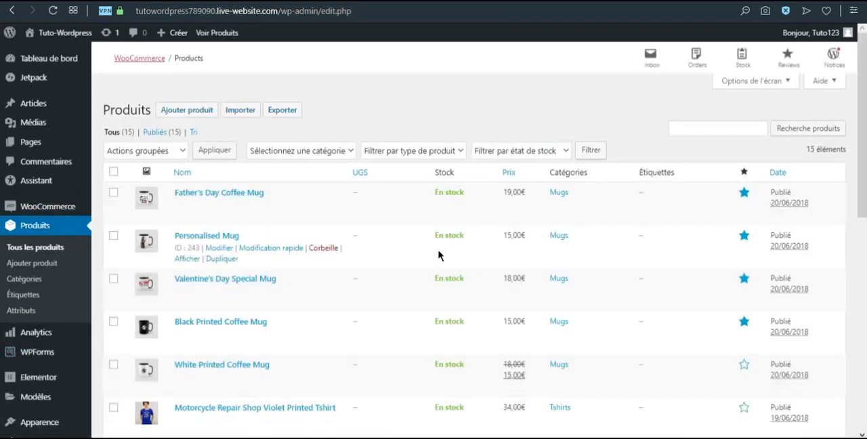
# Look through the product list and open the Father's Day Coffee Mug for editing
pyautogui.scroll(-3, 434, 254)
pyautogui.scroll(-5, 373, 276)
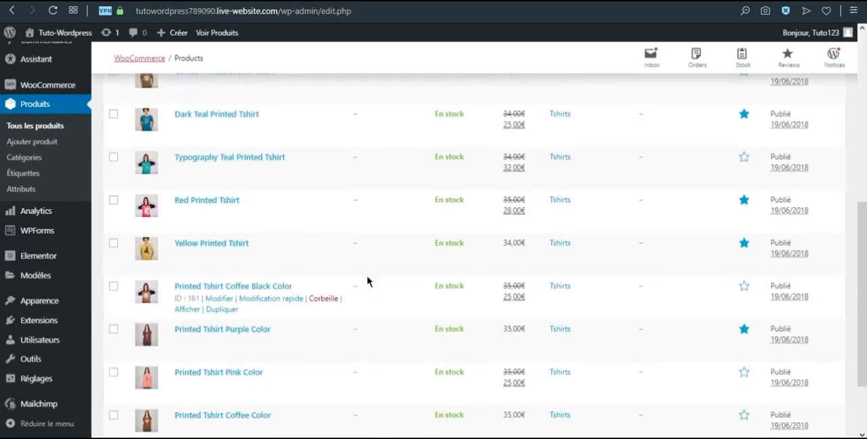
pyautogui.scroll(8, 370, 279)
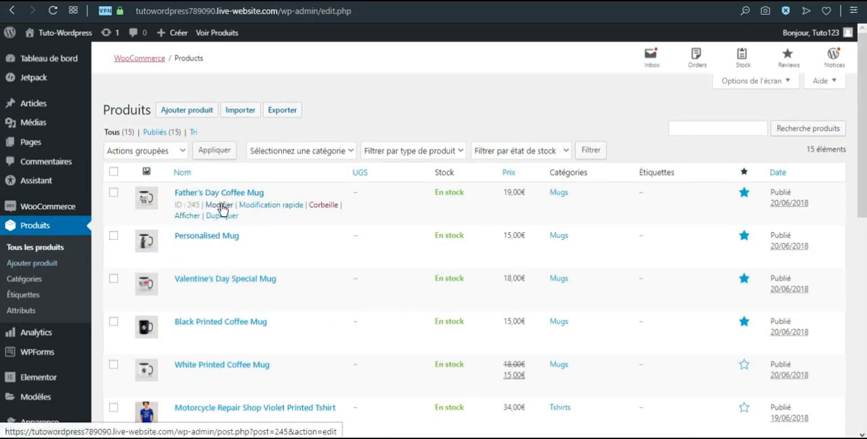
pyautogui.click(221, 206)
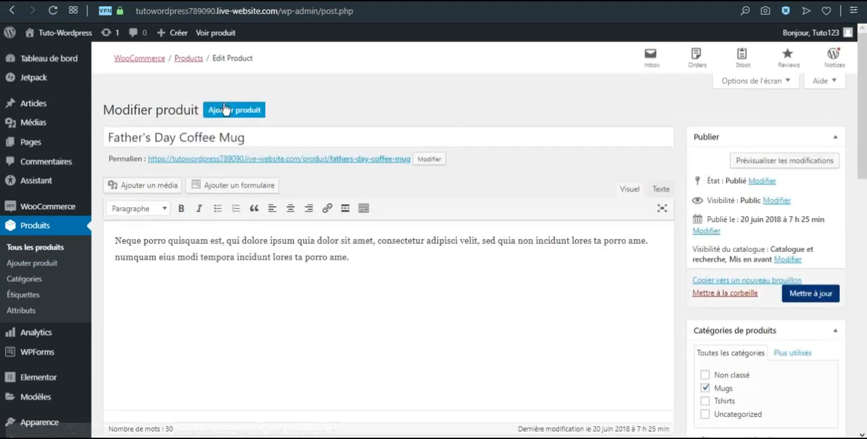
# Insert "Description : " at the start of the Father's Day Coffee Mug's description text
pyautogui.click(117, 241)
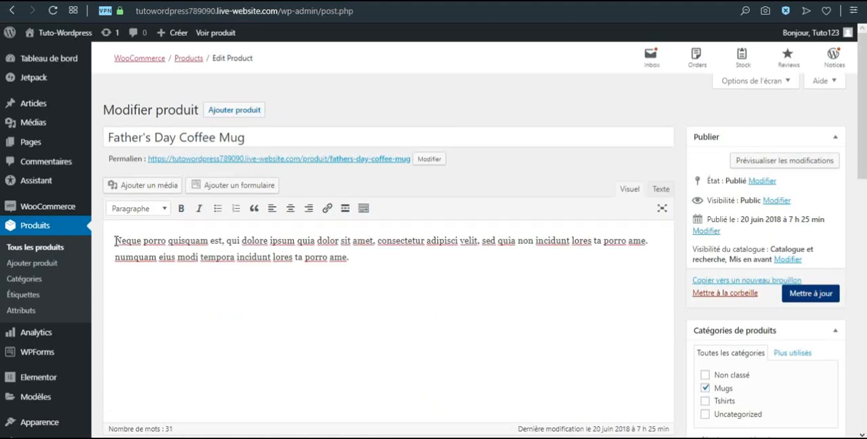
pyautogui.write('Descrip')
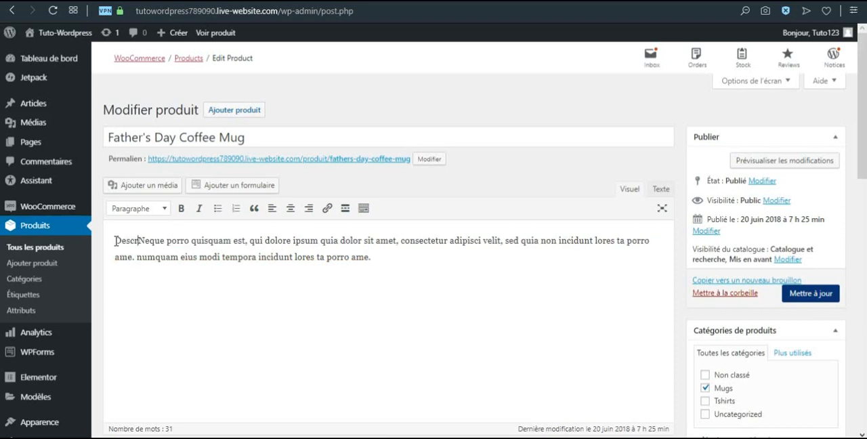
pyautogui.write('tion')
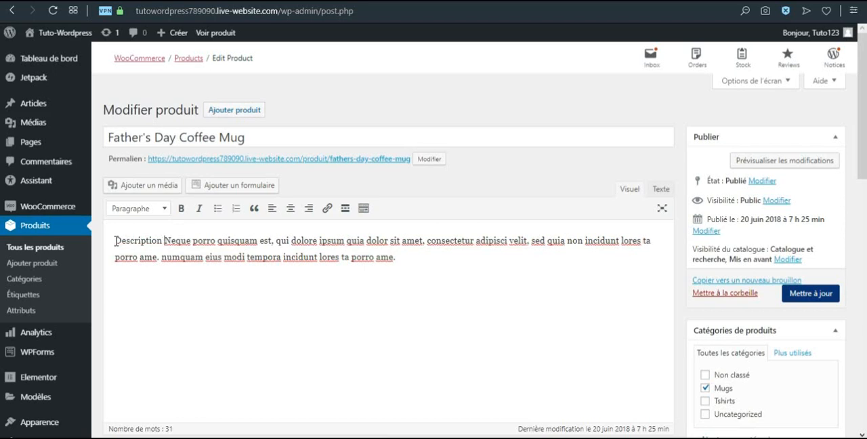
pyautogui.write(' :')
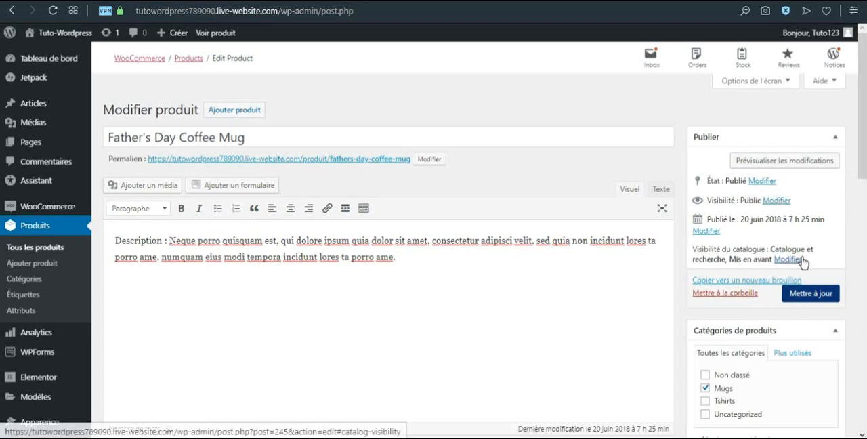
# Review the mug's publishing options, categories, regular price, tax status and class, and the available product types
pyautogui.scroll(-1, 752, 265)
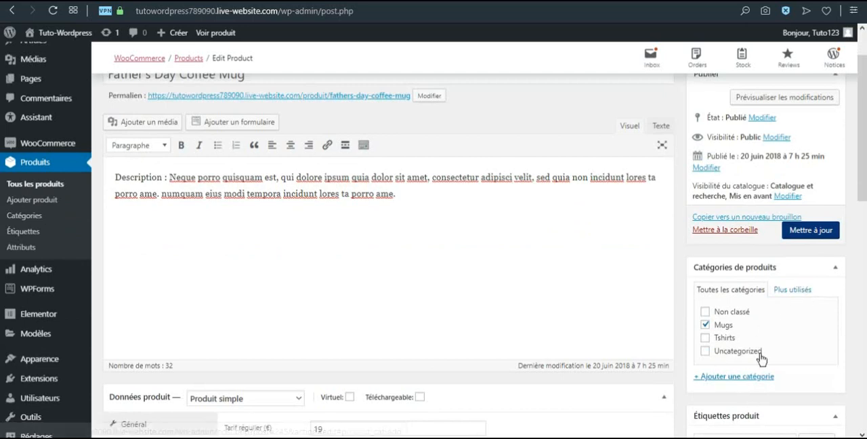
pyautogui.scroll(-2, 563, 301)
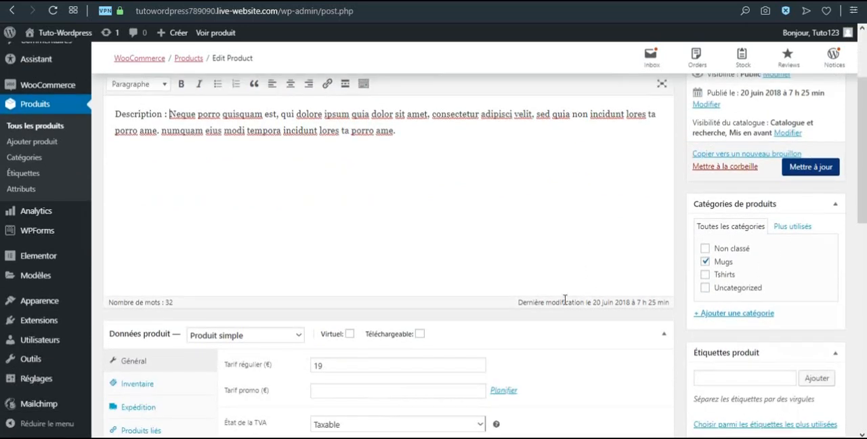
pyautogui.scroll(-1, 535, 274)
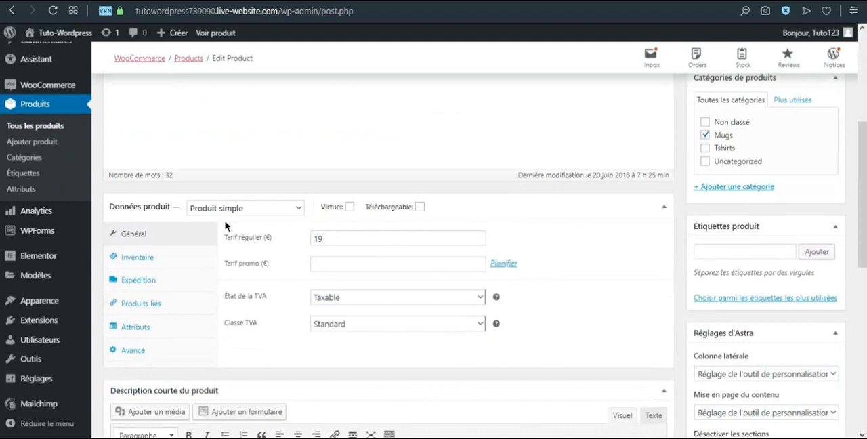
pyautogui.moveTo(332, 242); pyautogui.dragTo(281, 248)
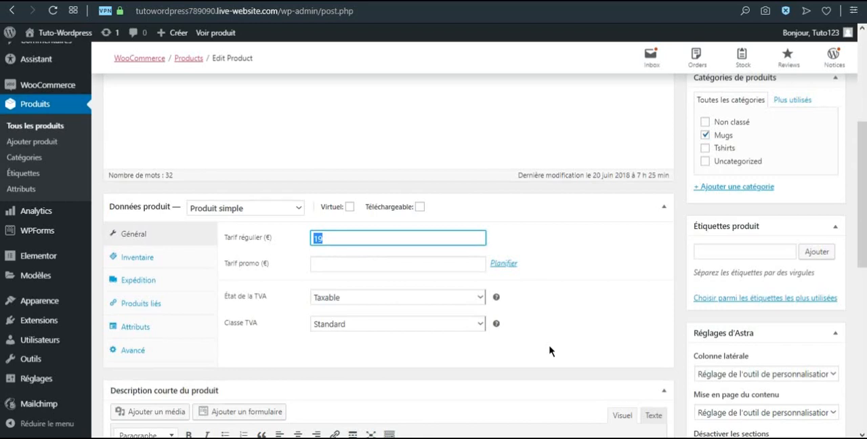
pyautogui.click(342, 298)
pyautogui.click(343, 300)
pyautogui.click(363, 326)
pyautogui.click(361, 327)
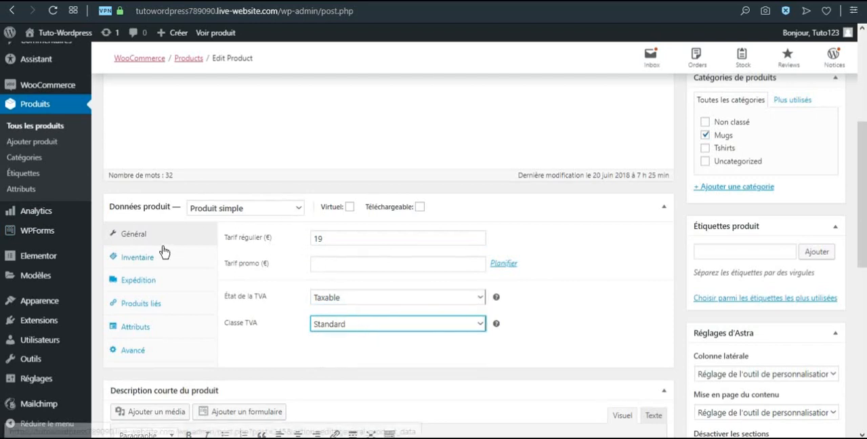
pyautogui.click(299, 211)
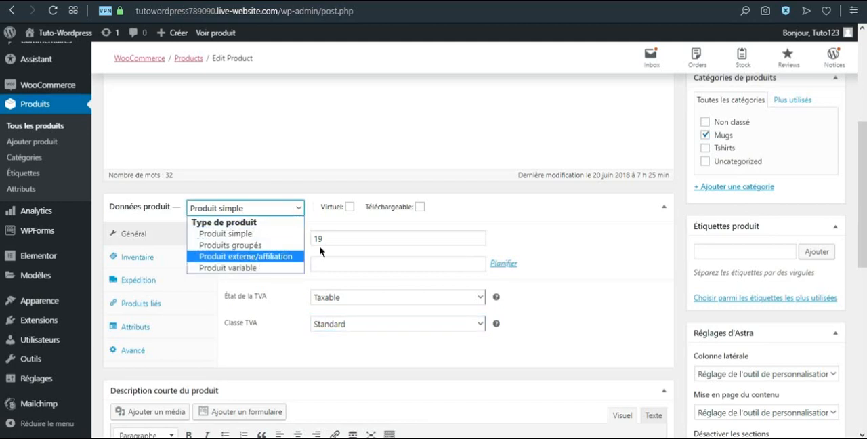
pyautogui.click(300, 206)
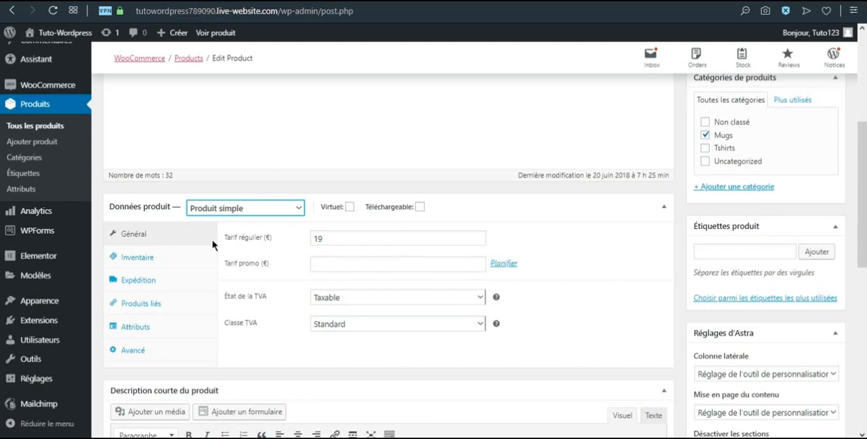
# Enable stock management for the mug with a quantity of 10, backorders not allowed and a low stock threshold of 2
pyautogui.click(162, 261)
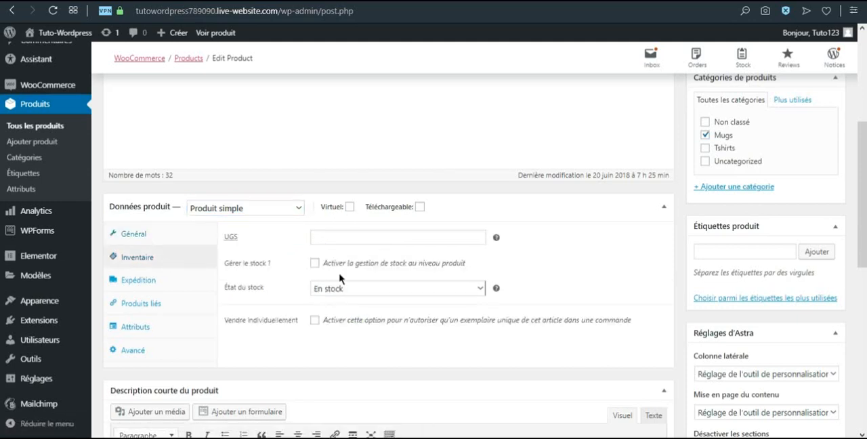
pyautogui.click(315, 263)
pyautogui.click(321, 287)
pyautogui.moveTo(321, 288); pyautogui.dragTo(300, 289)
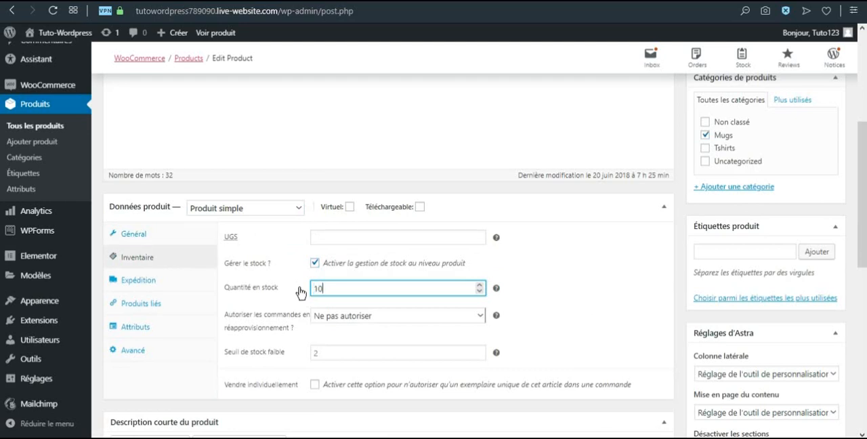
pyautogui.click(325, 317)
pyautogui.click(325, 318)
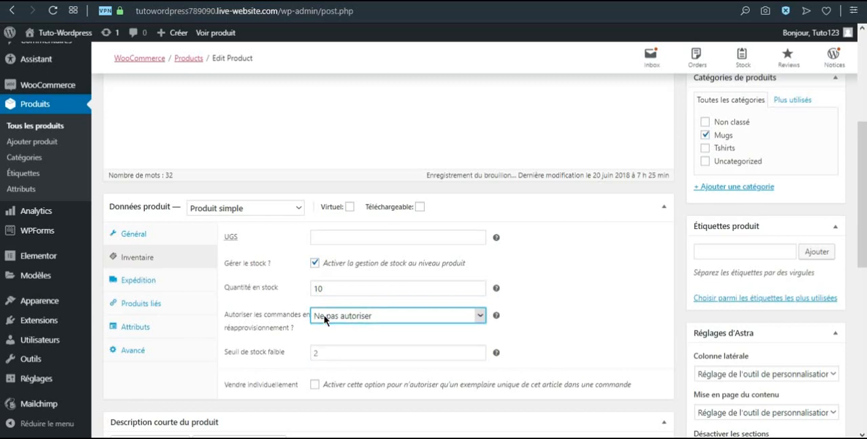
pyautogui.click(326, 353)
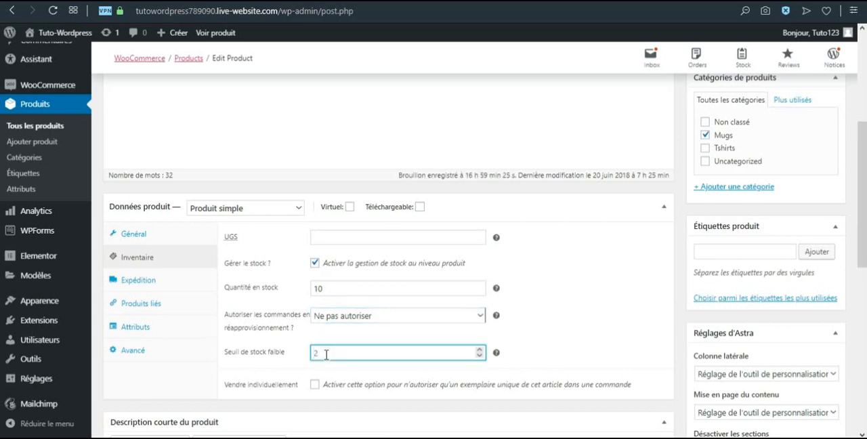
pyautogui.click(268, 332)
# Set the mug's shipping weight to 1 kg, its dimensions to 15 × 15 × 15 cm and its shipping class to OBJETS
pyautogui.click(161, 283)
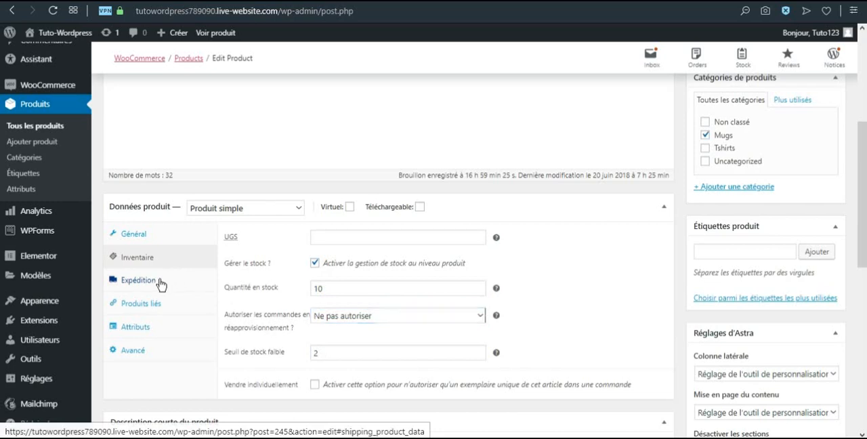
pyautogui.click(281, 239)
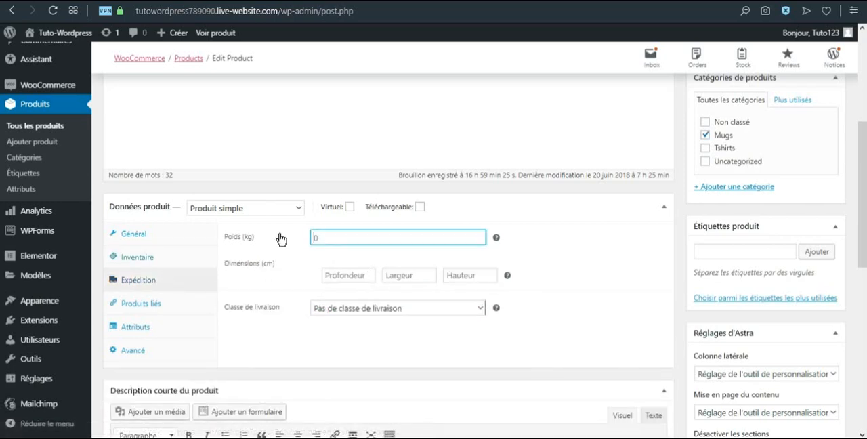
pyautogui.click(360, 275)
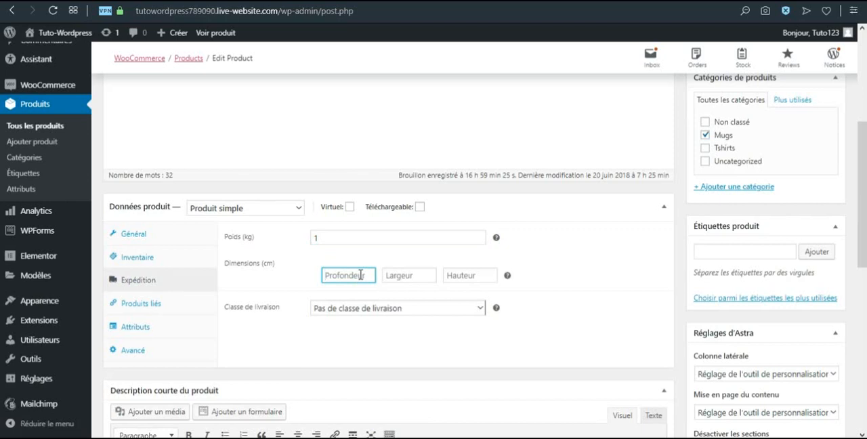
pyautogui.write('15')
pyautogui.press('Tab')
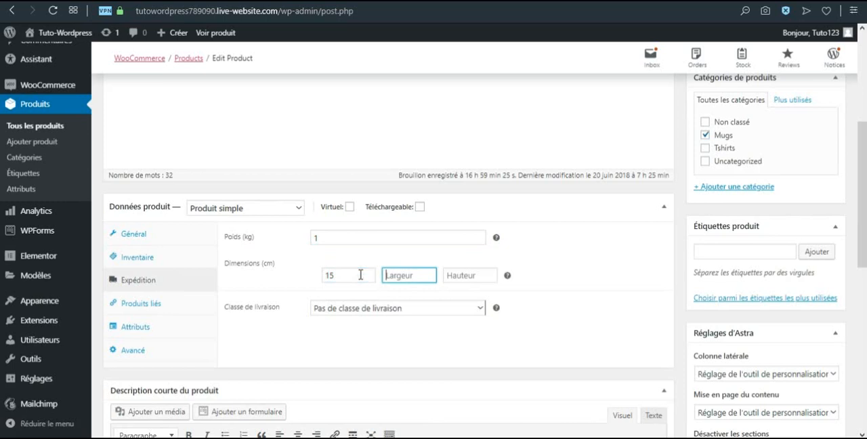
pyautogui.write('15')
pyautogui.press('Tab')
pyautogui.write('15')
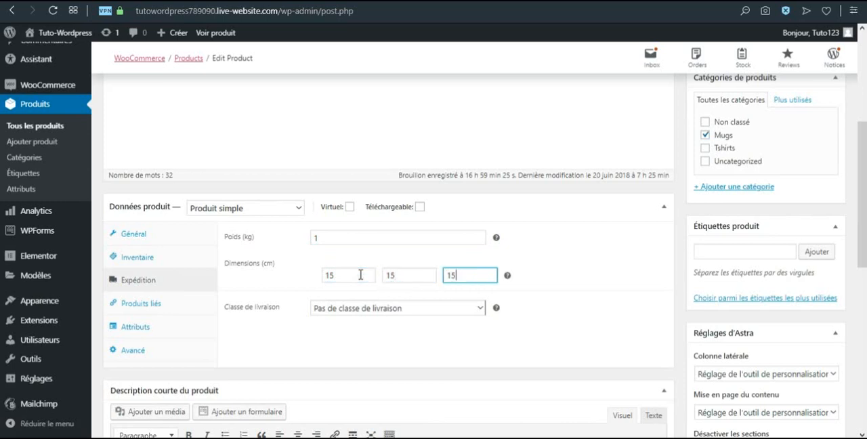
pyautogui.click(354, 313)
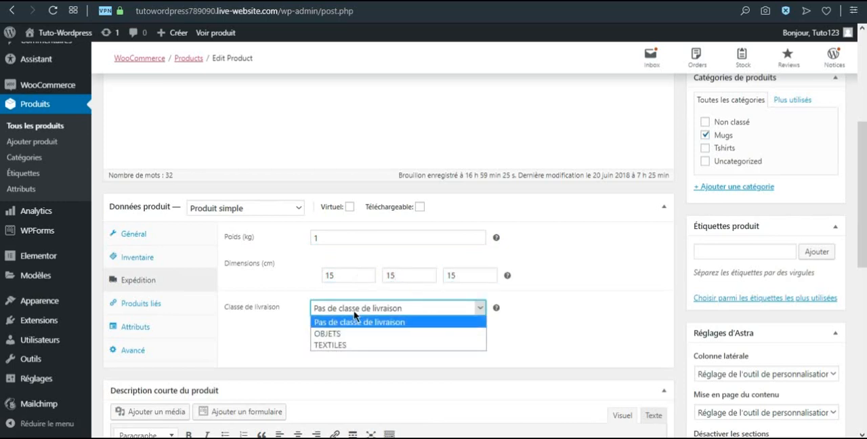
pyautogui.click(322, 334)
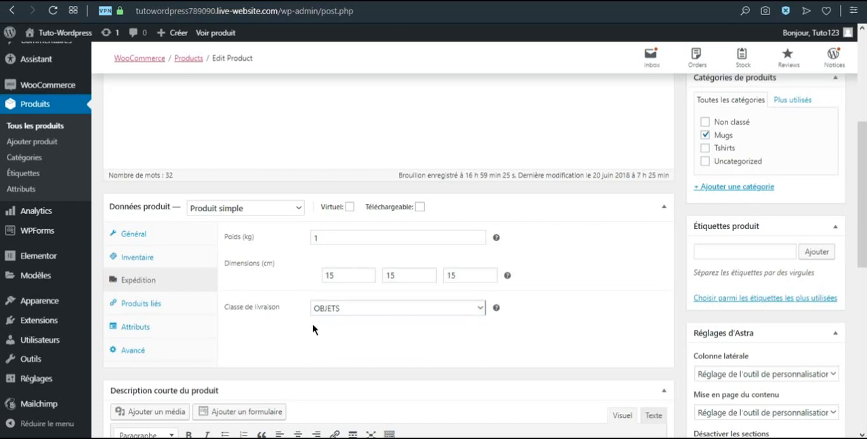
# Search the linked products for "mug" and add Personalised Mug as the product's upsell
pyautogui.click(155, 305)
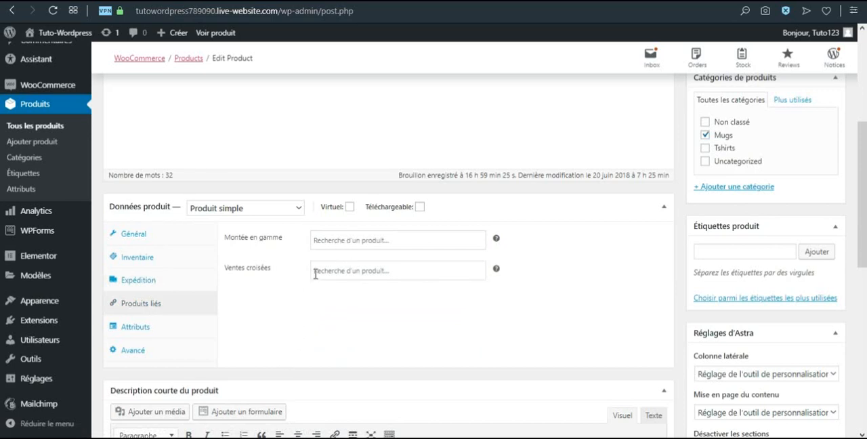
pyautogui.click(333, 241)
pyautogui.write('mug')
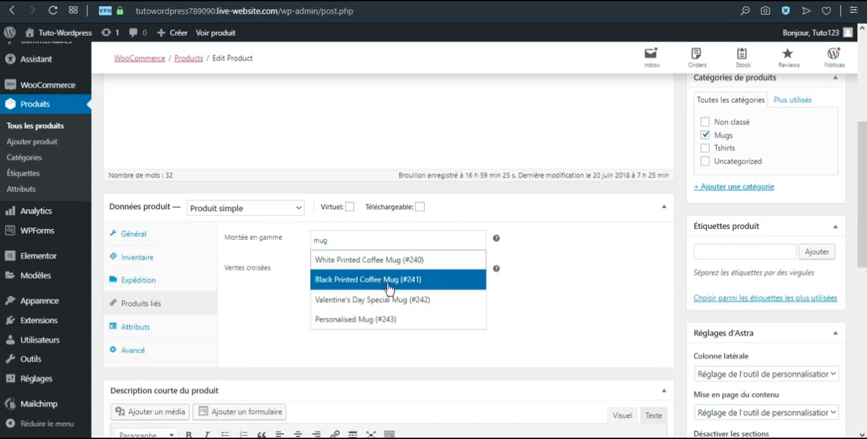
pyautogui.click(371, 319)
pyautogui.click(398, 329)
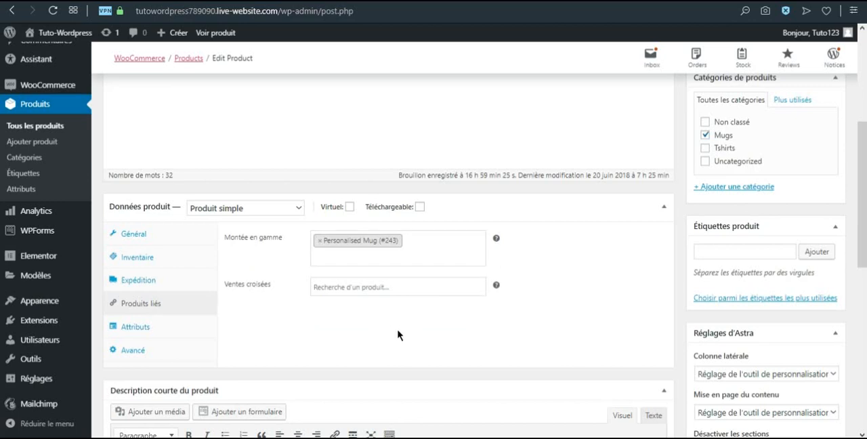
# Add White Printed Coffee Mug as a cross-sell of the product by searching for "mug"
pyautogui.click(357, 286)
pyautogui.write('mug')
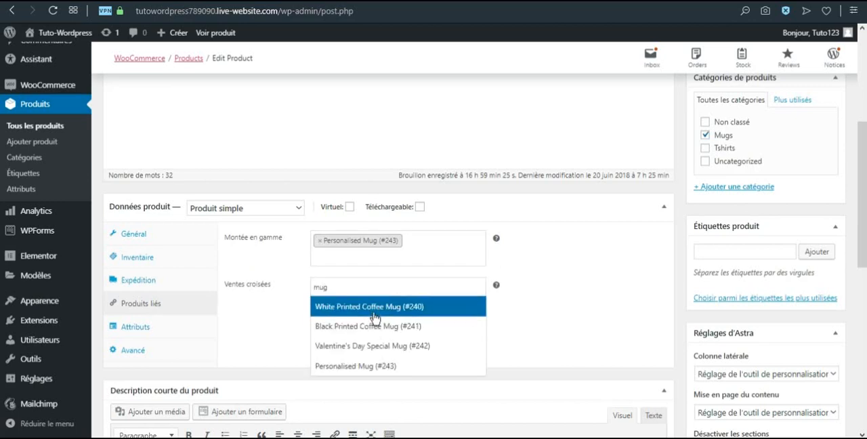
pyautogui.click(360, 306)
pyautogui.click(350, 331)
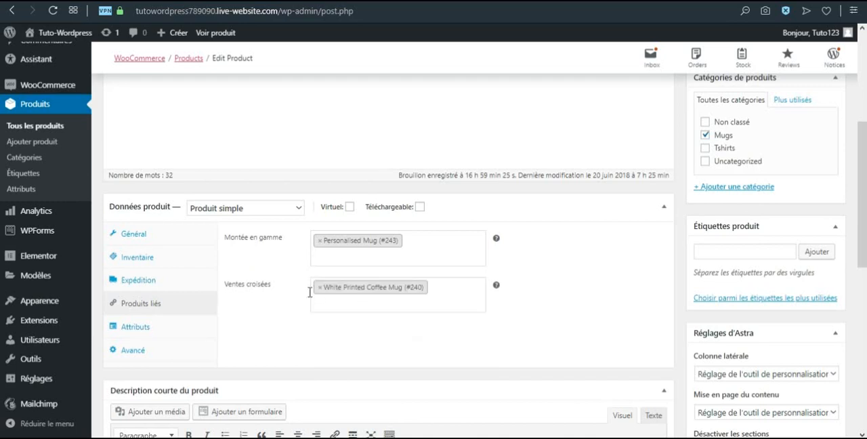
# Add a custom product attribute named Couleur with the values "Rouge ; Vert ; bleu" and save the attributes
pyautogui.click(158, 331)
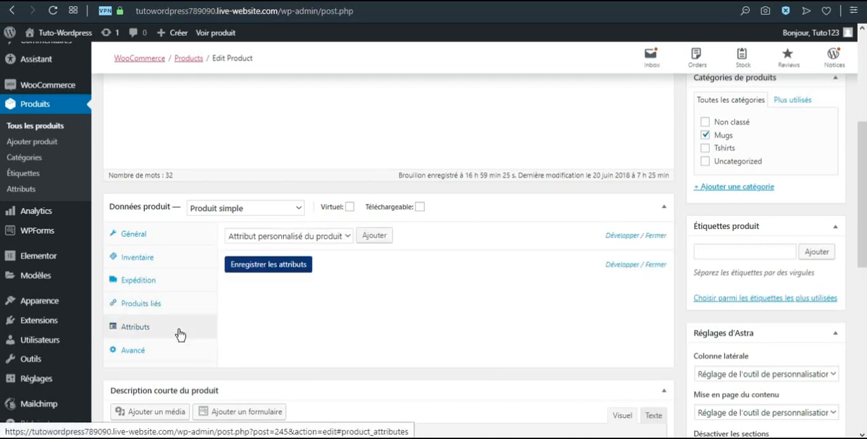
pyautogui.click(377, 240)
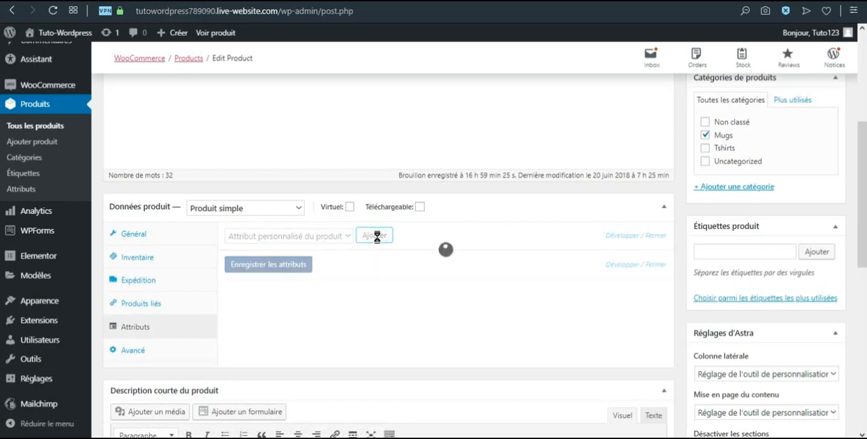
pyautogui.click(258, 298)
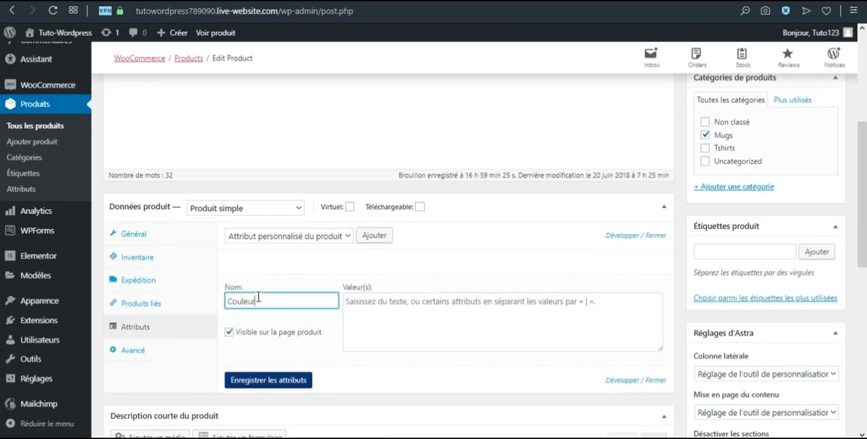
pyautogui.press('Tab')
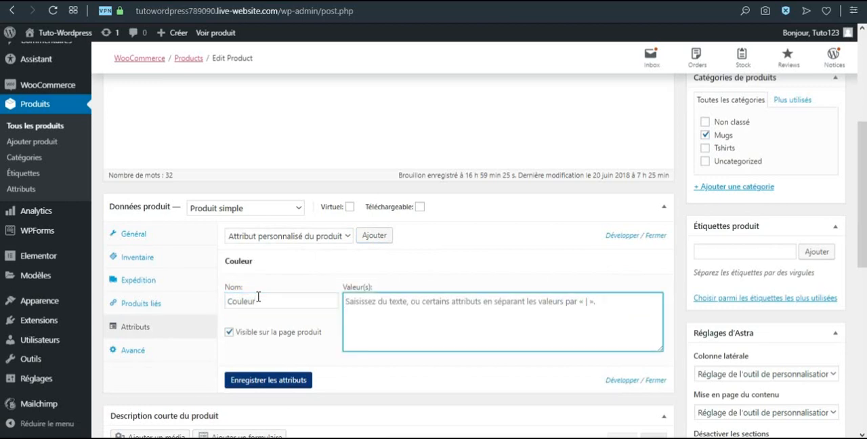
pyautogui.write('Rouge ; Vert ; bleu')
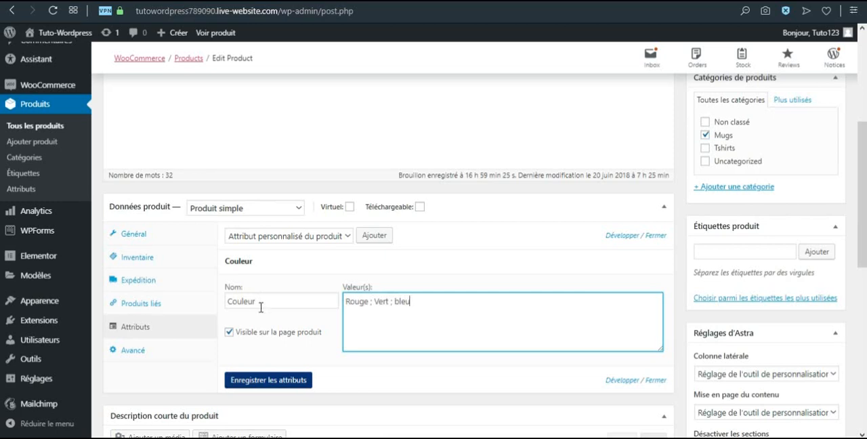
pyautogui.click(255, 380)
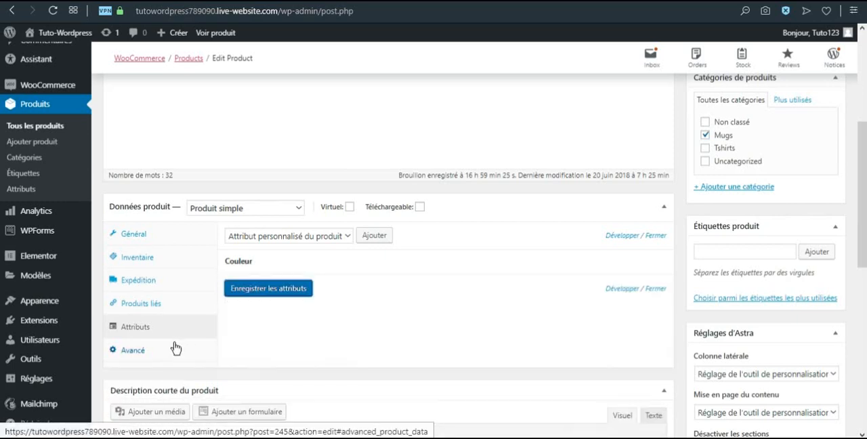
# View the mug's advanced product data and insert "Description courte :" at the start of its short description
pyautogui.click(133, 352)
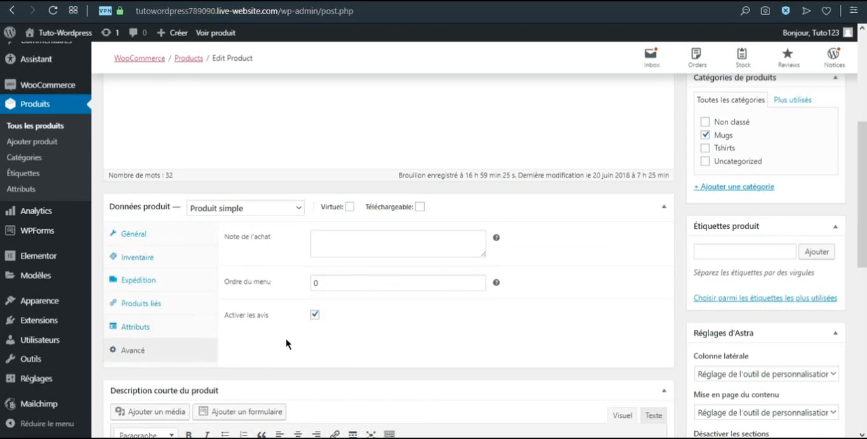
pyautogui.scroll(-3, 284, 343)
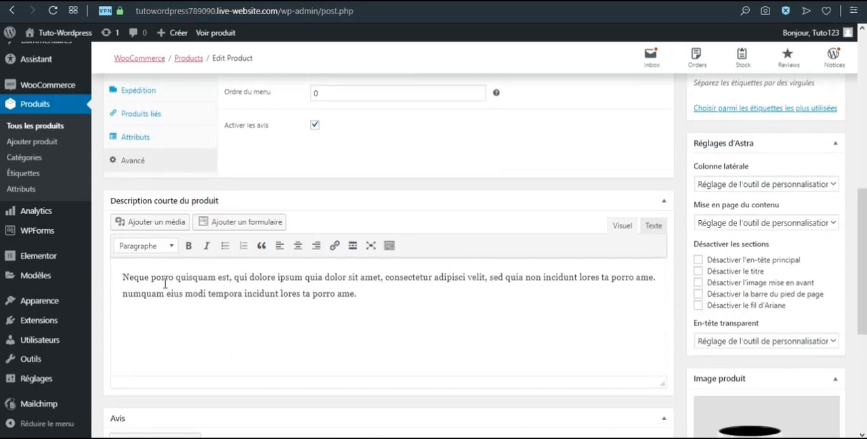
pyautogui.click(117, 280)
pyautogui.write('Desc')
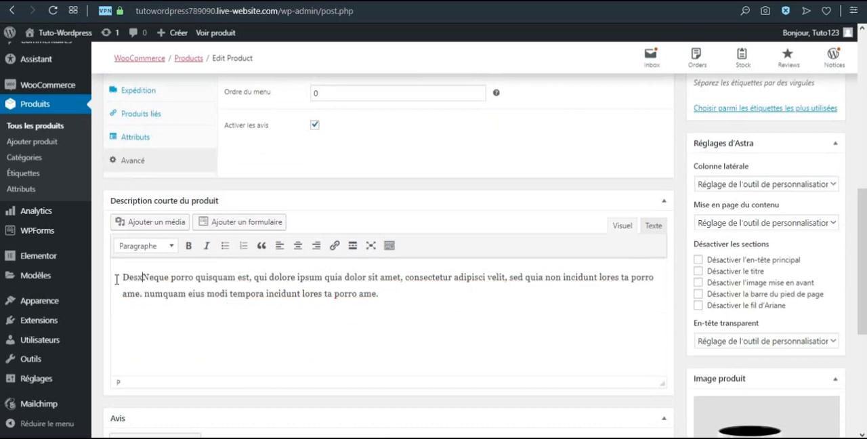
pyautogui.write('ription courte')
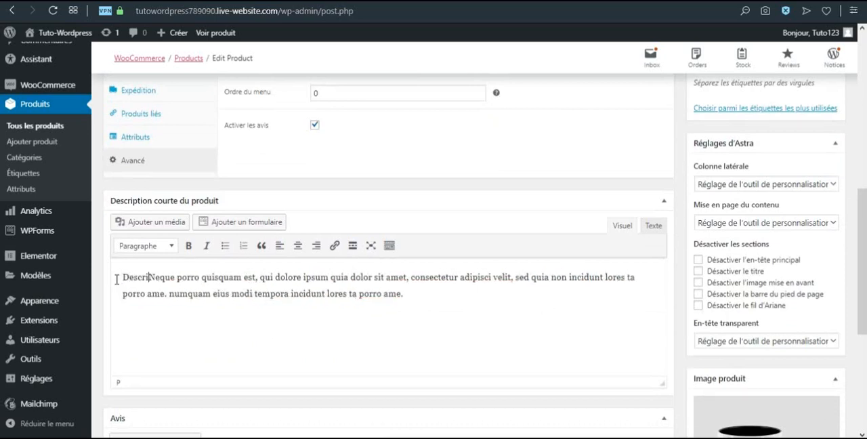
pyautogui.write(' :')
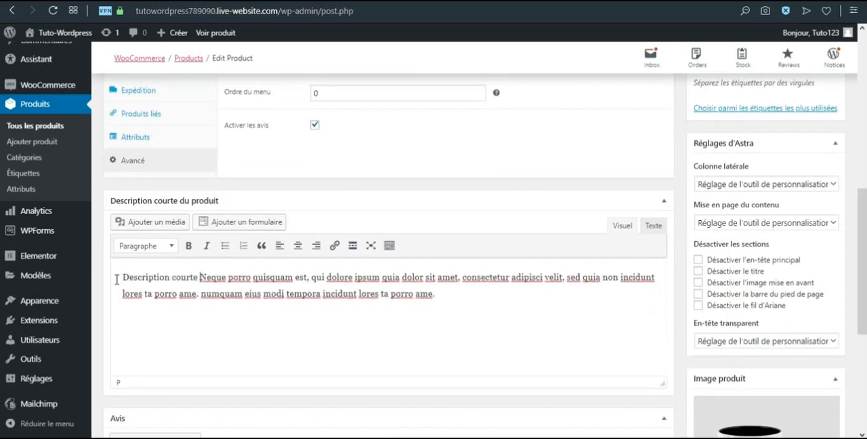
# Check the mug's Astra settings, product image and gallery, and save the product with the update
pyautogui.scroll(-1, 255, 295)
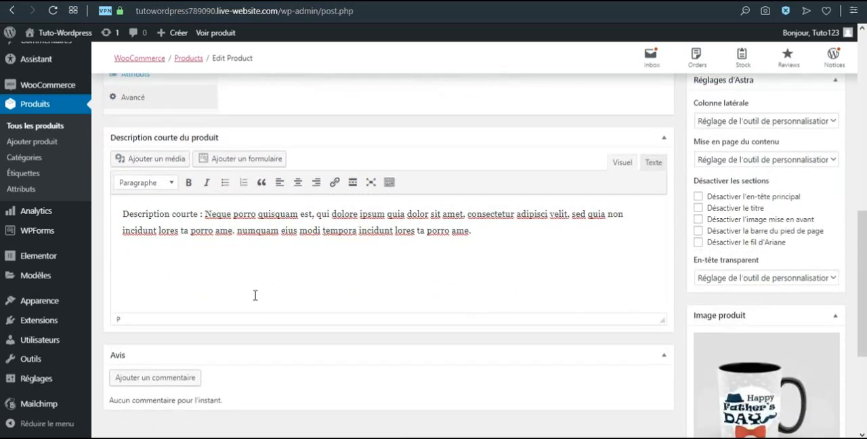
pyautogui.scroll(1, 276, 291)
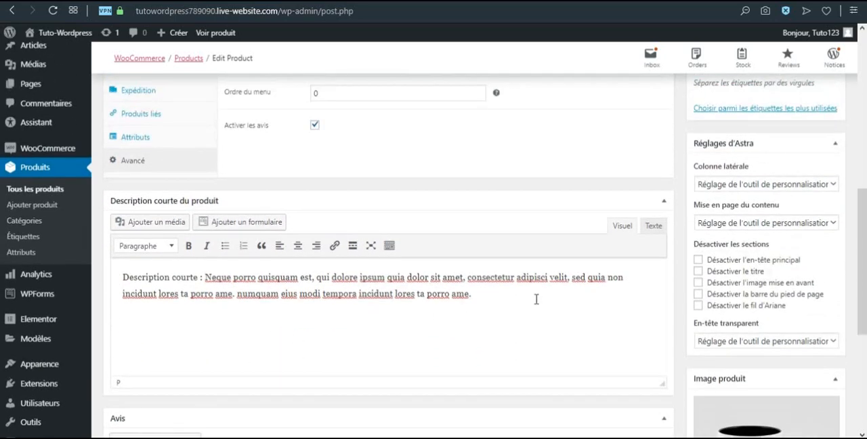
pyautogui.click(788, 188)
pyautogui.click(790, 189)
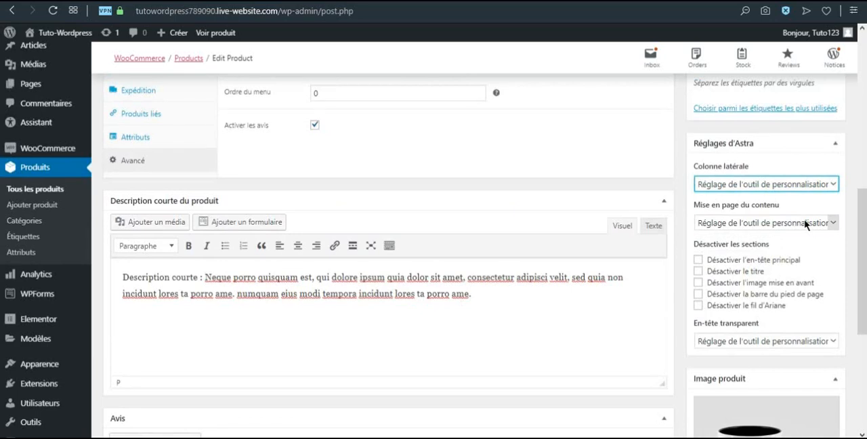
pyautogui.scroll(-1, 773, 313)
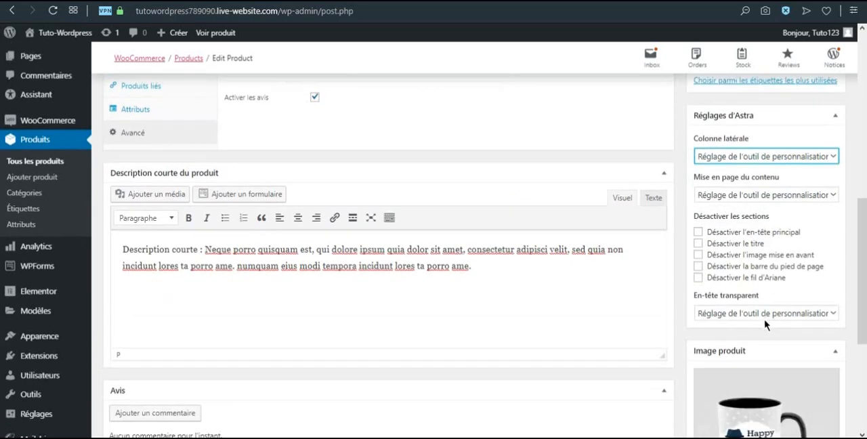
pyautogui.scroll(-2, 576, 236)
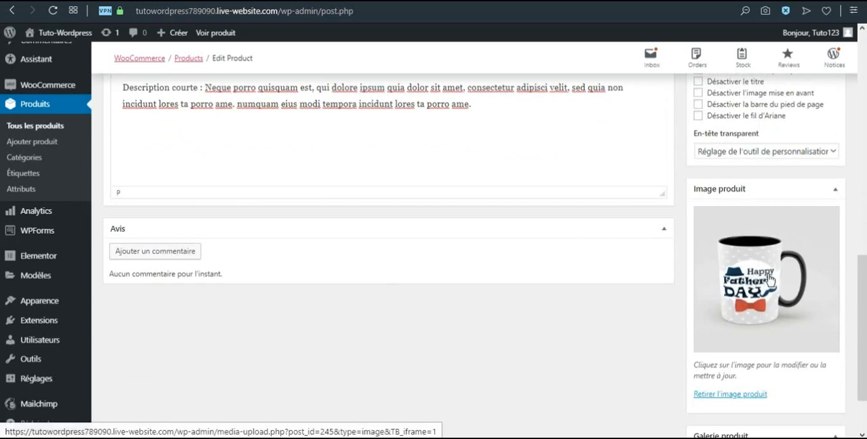
pyautogui.scroll(-1, 754, 373)
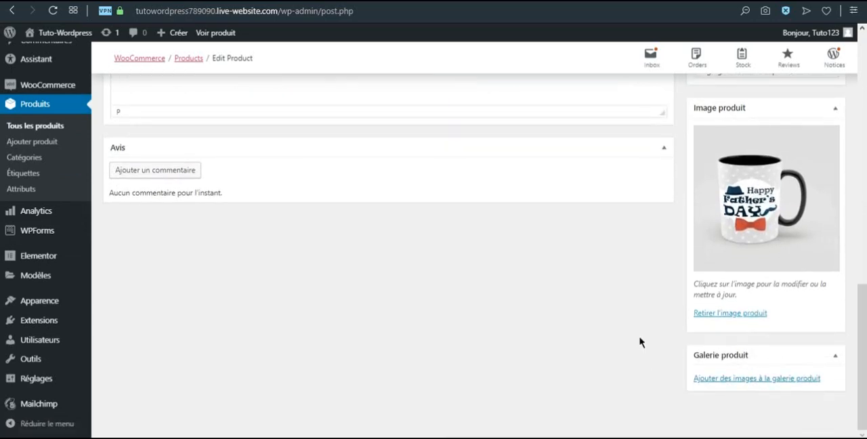
pyautogui.scroll(1, 642, 344)
pyautogui.scroll(15, 643, 344)
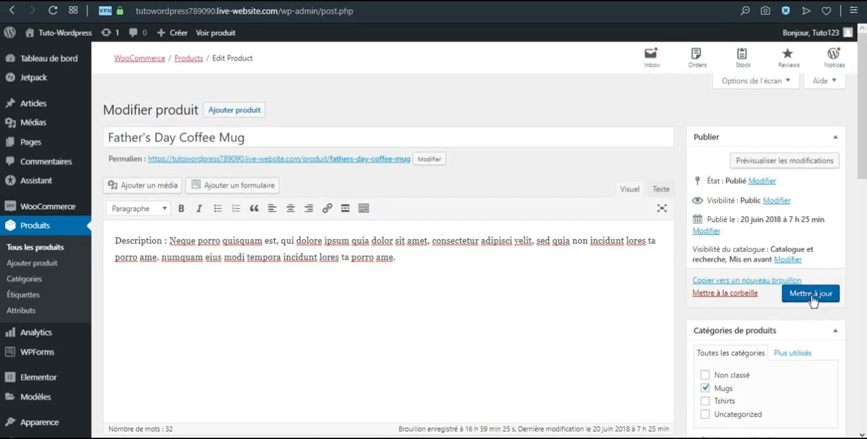
pyautogui.click(812, 296)
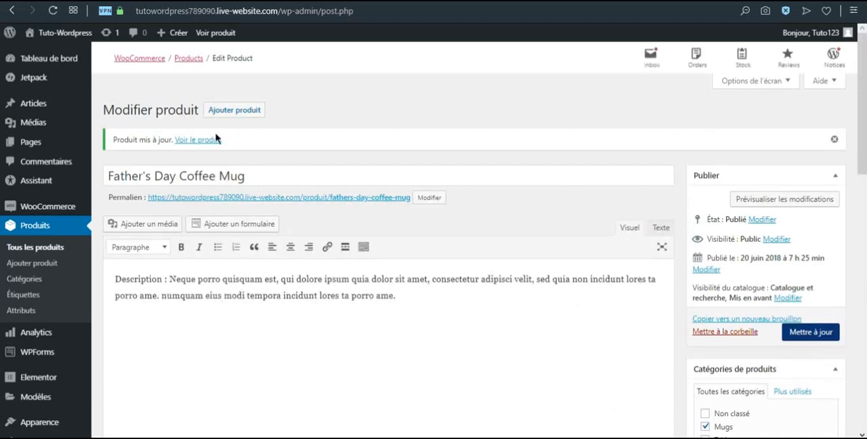
# Open the mug's store page and examine its short description, availability, full description and suggested products
pyautogui.click(193, 140)
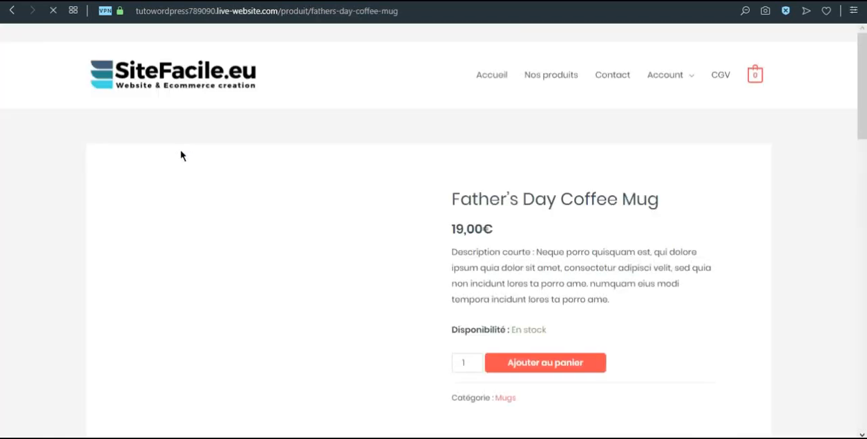
pyautogui.moveTo(457, 252); pyautogui.dragTo(570, 251)
pyautogui.click(579, 275)
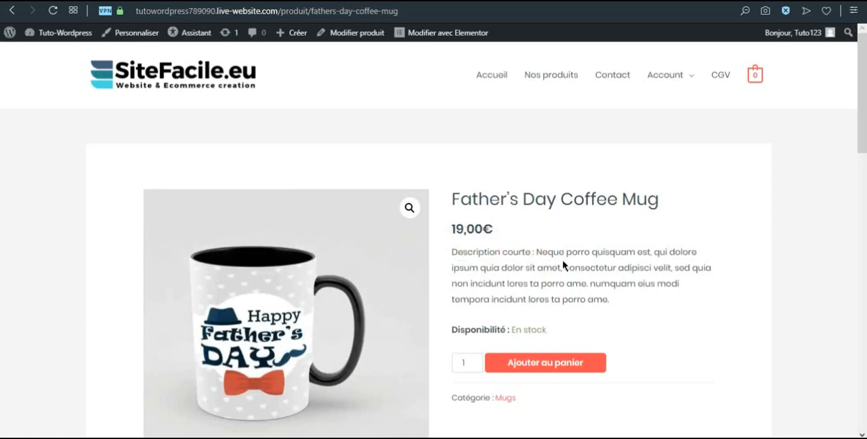
pyautogui.scroll(-1, 512, 234)
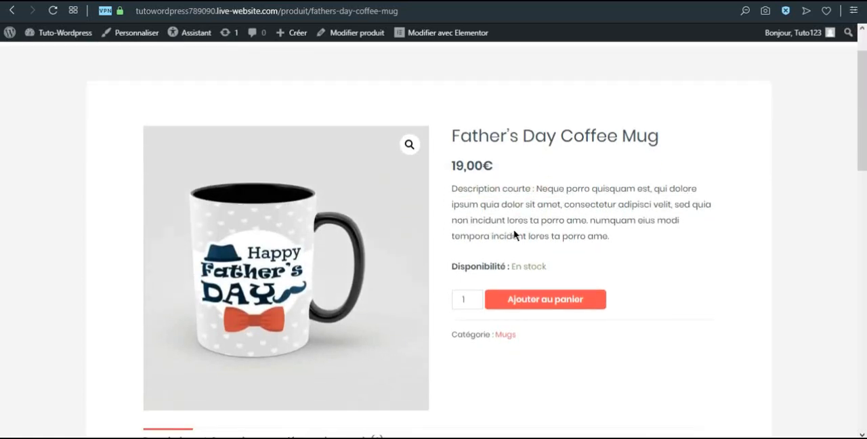
pyautogui.scroll(-2, 457, 331)
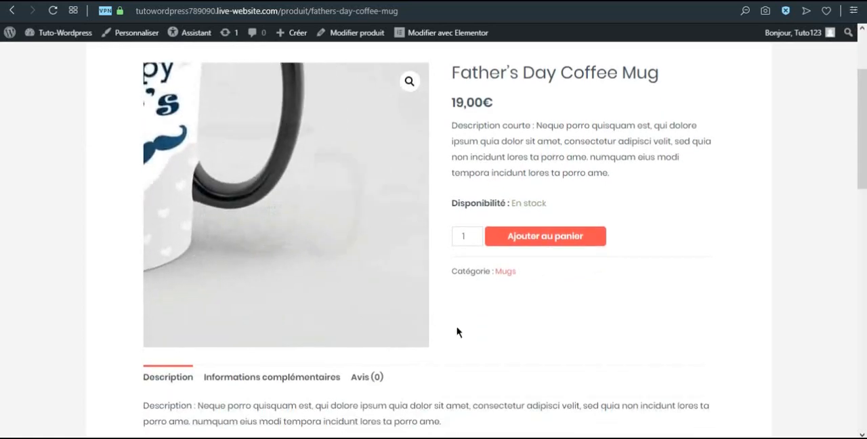
pyautogui.scroll(-2, 479, 332)
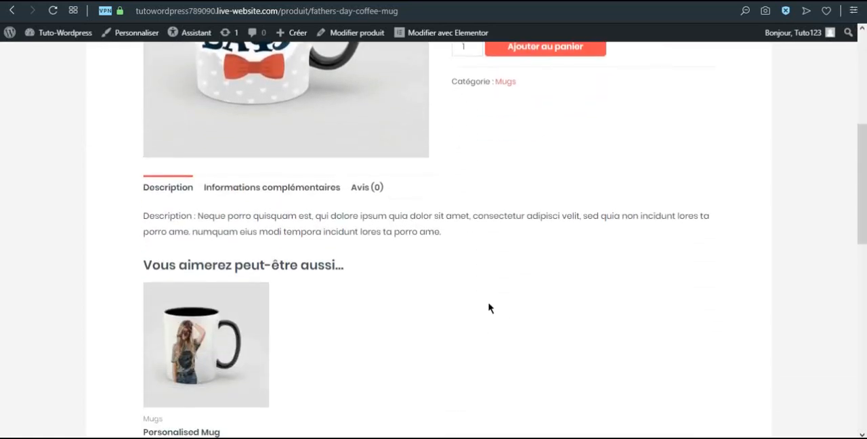
pyautogui.scroll(-1, 487, 308)
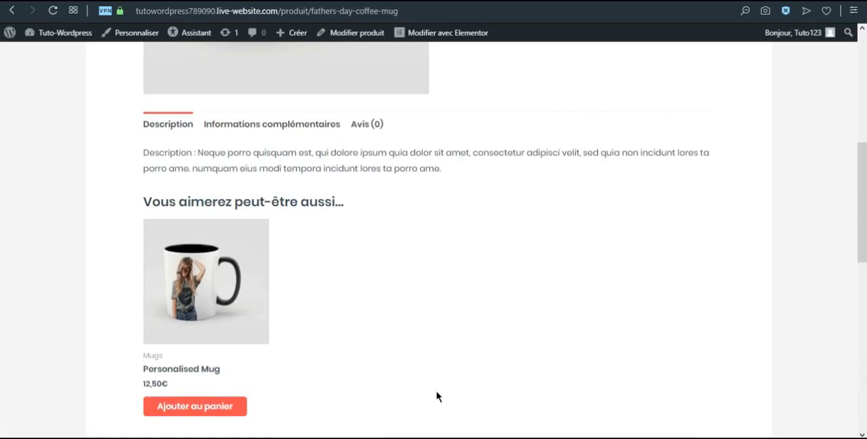
pyautogui.scroll(4, 352, 386)
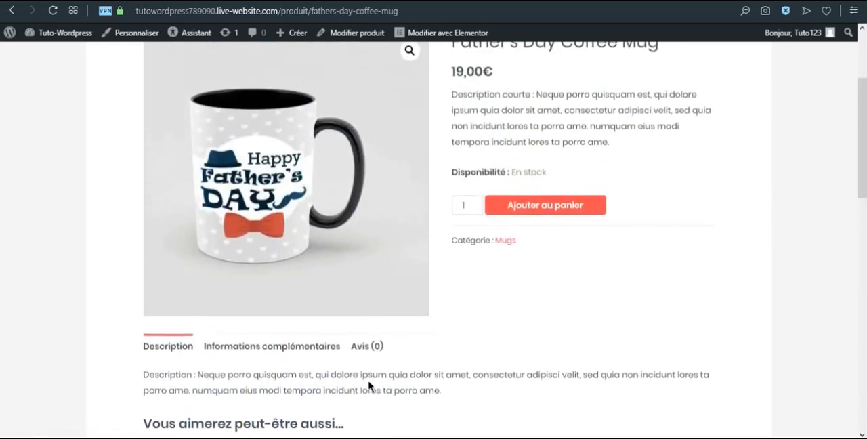
# Add the Father's Day Coffee Mug to the cart, along with the suggested White Printed Coffee Mug
pyautogui.scroll(2, 369, 386)
pyautogui.scroll(1, 592, 343)
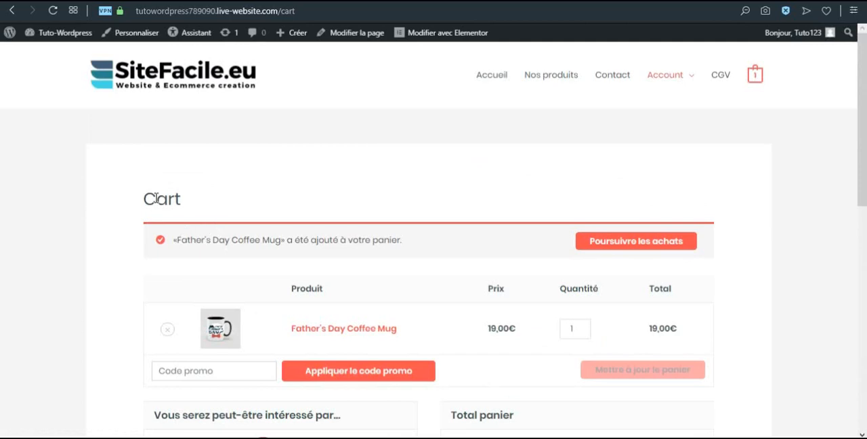
pyautogui.scroll(-3, 459, 250)
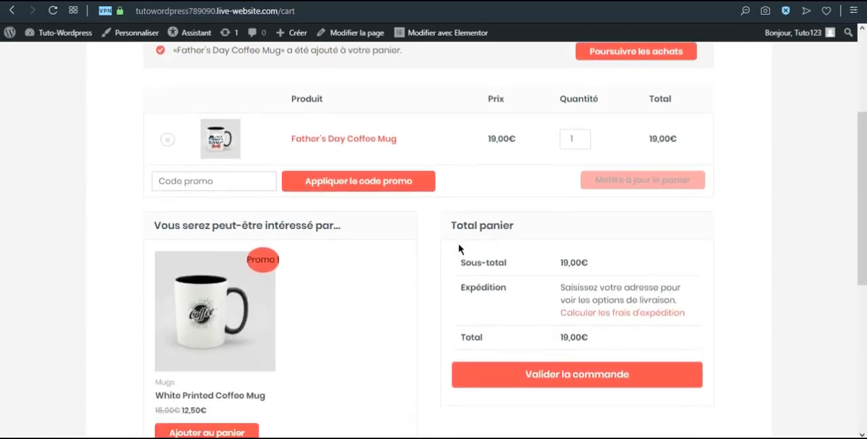
pyautogui.scroll(-1, 457, 255)
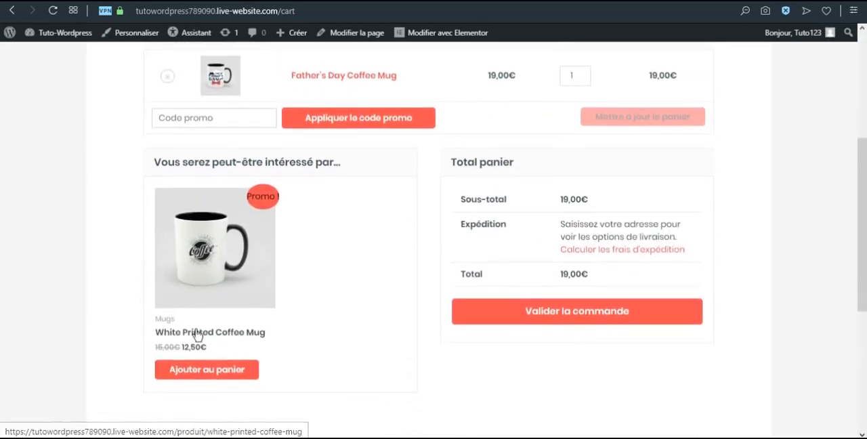
pyautogui.click(218, 377)
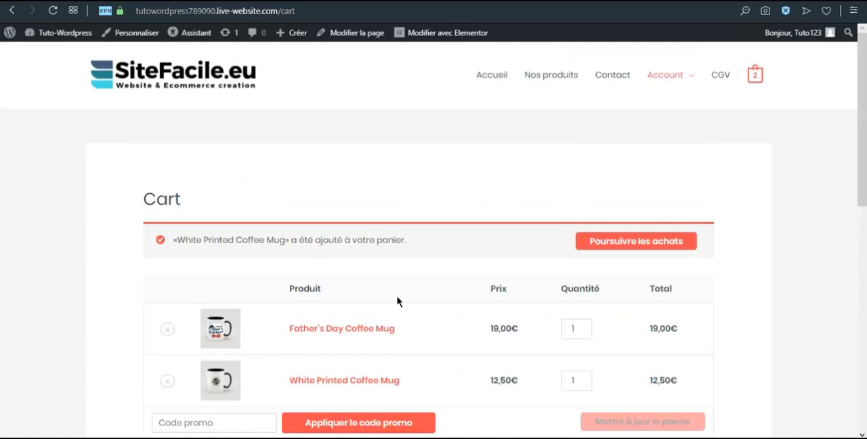
# Apply the promo code promo10 to the cart and check the discount in the cart totals
pyautogui.scroll(-1, 408, 294)
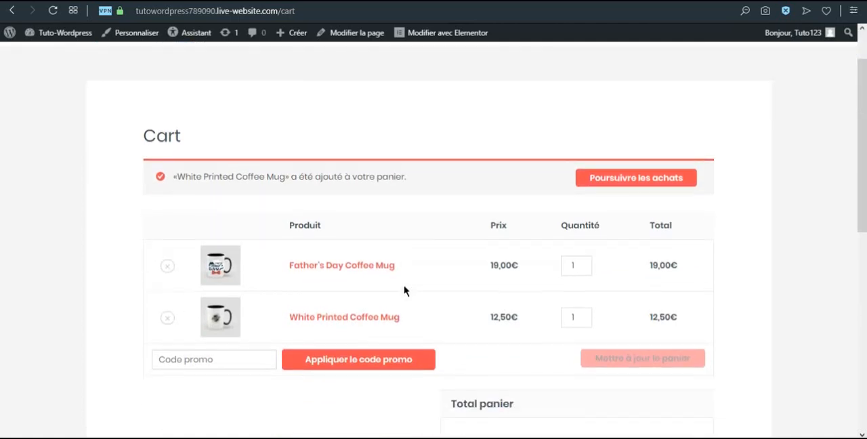
pyautogui.scroll(-1, 404, 290)
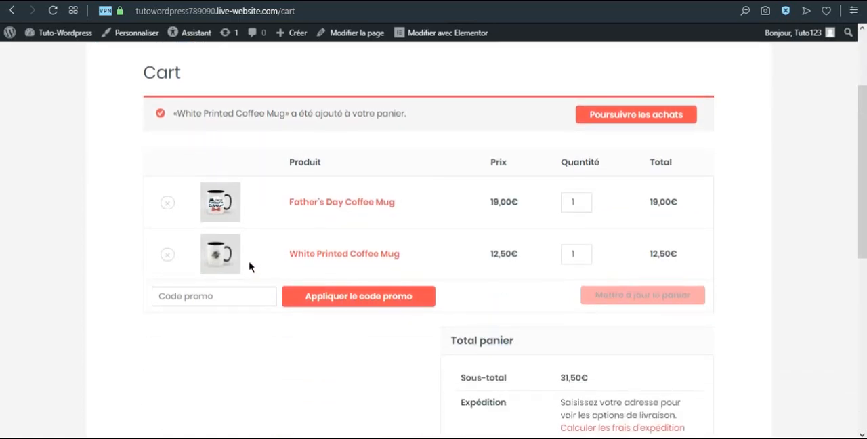
pyautogui.click(181, 298)
pyautogui.write('PROMO10')
pyautogui.click(331, 298)
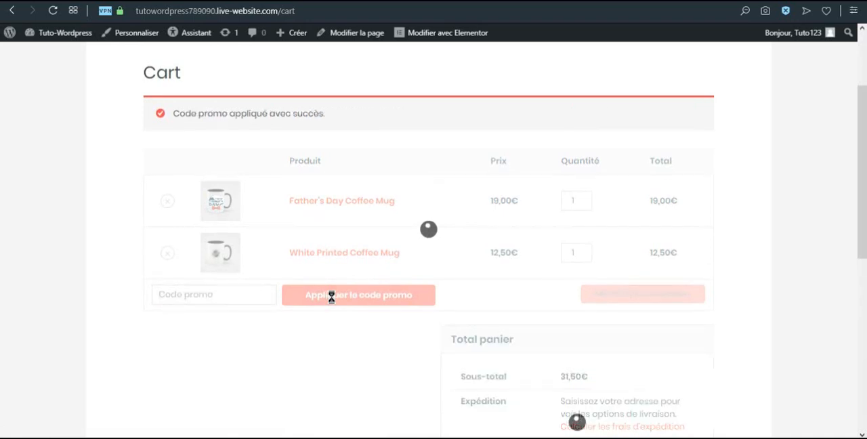
pyautogui.scroll(-1, 459, 296)
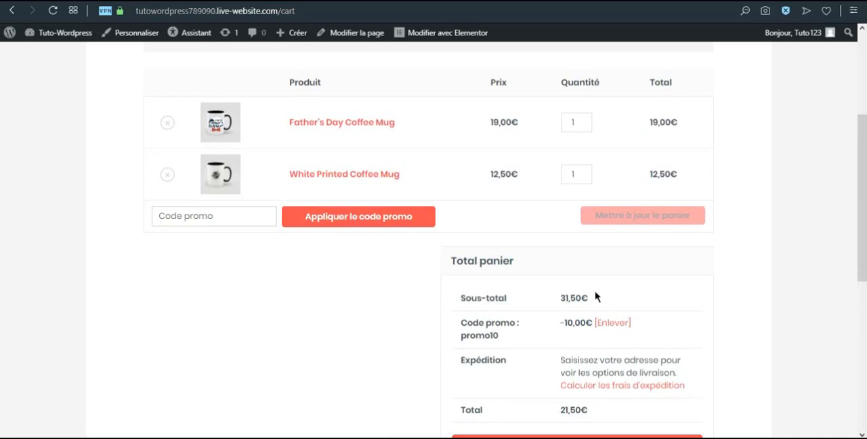
# Calculate the cart's shipping costs for France by entering the delivery city and postcode
pyautogui.scroll(-1, 570, 338)
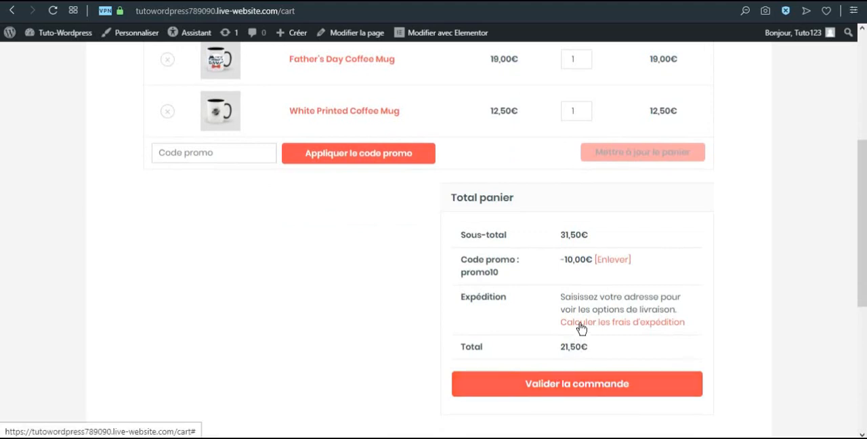
pyautogui.click(581, 329)
pyautogui.scroll(-1, 581, 328)
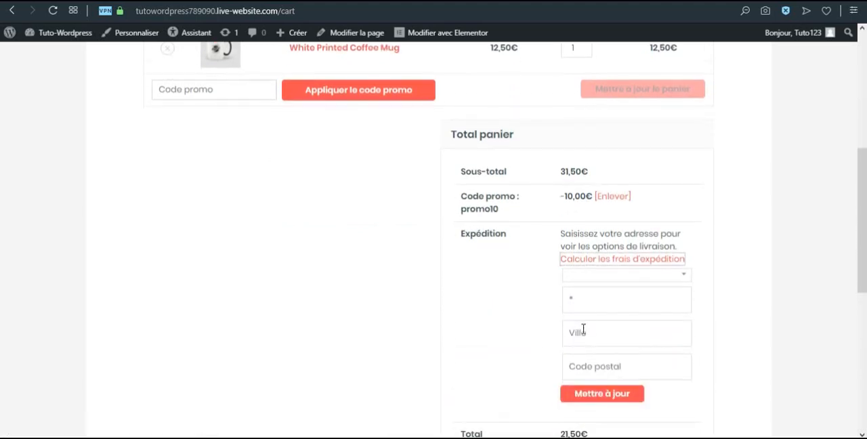
pyautogui.click(593, 282)
pyautogui.click(592, 312)
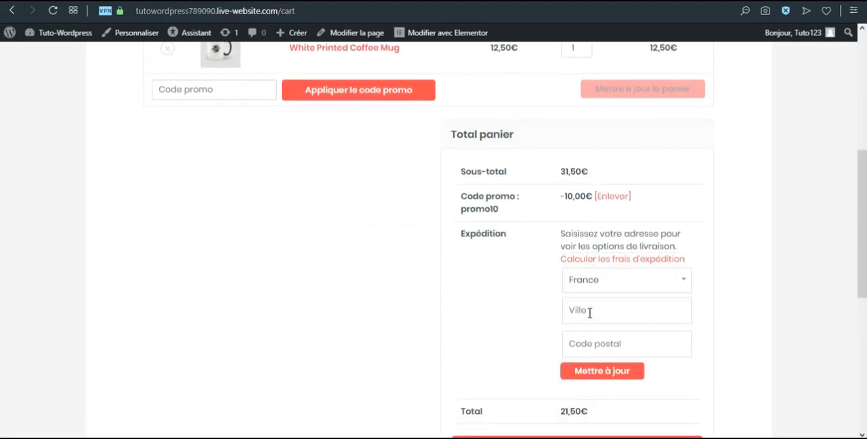
pyautogui.write('69001')
pyautogui.click(594, 374)
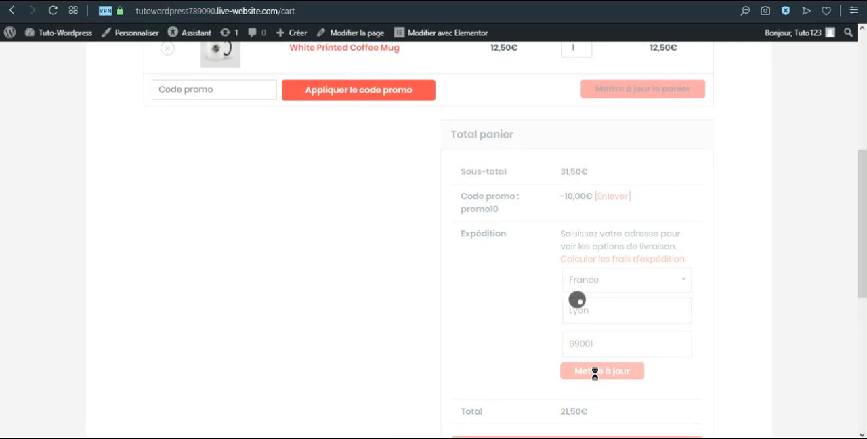
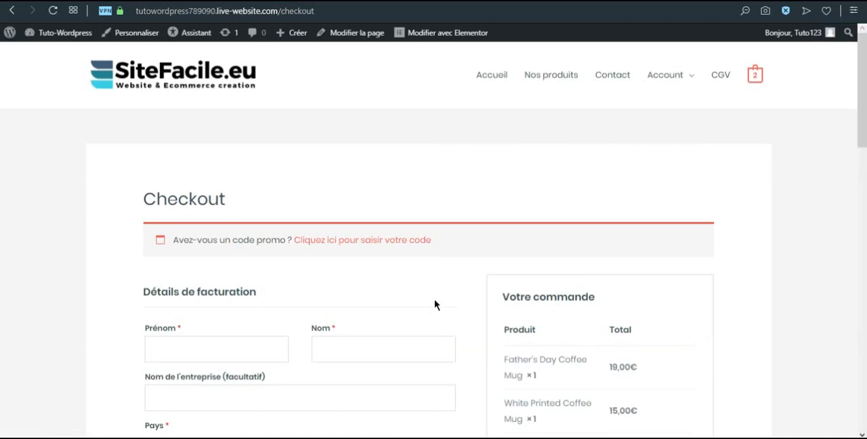
# Examine the checkout page's billing fields, order summary and available payment methods
pyautogui.scroll(-2, 461, 252)
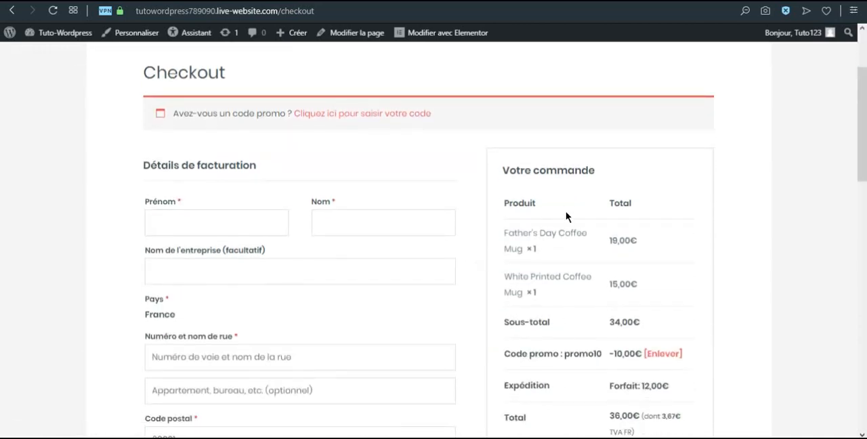
pyautogui.scroll(-1, 567, 217)
pyautogui.scroll(-1, 558, 212)
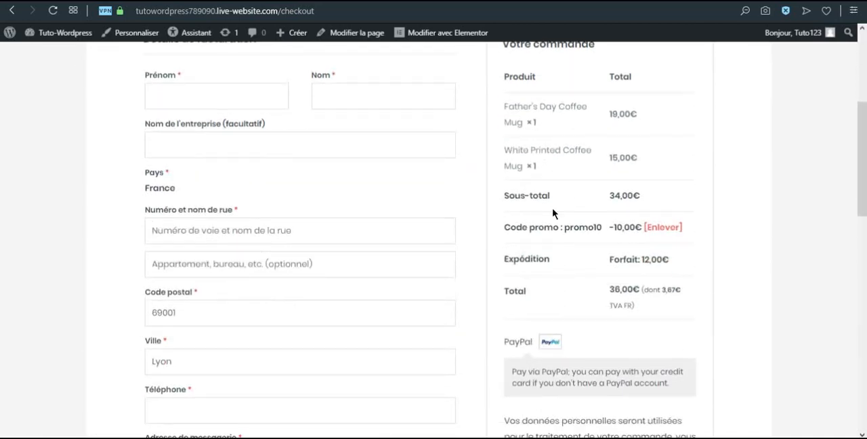
pyautogui.scroll(-3, 553, 213)
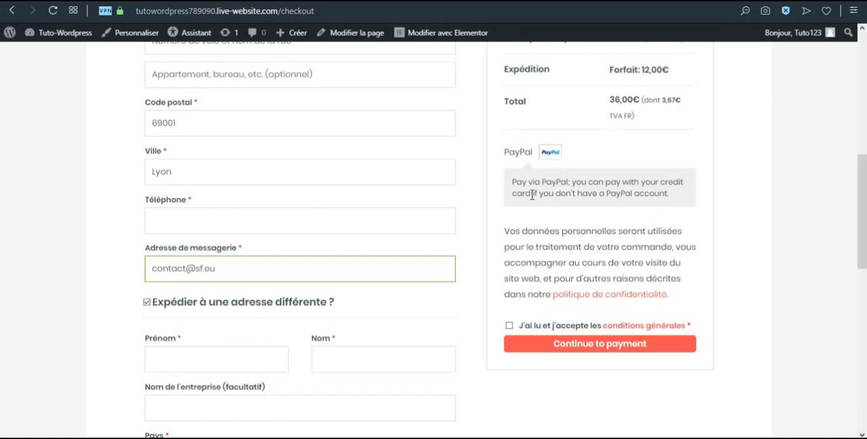
pyautogui.scroll(6, 530, 197)
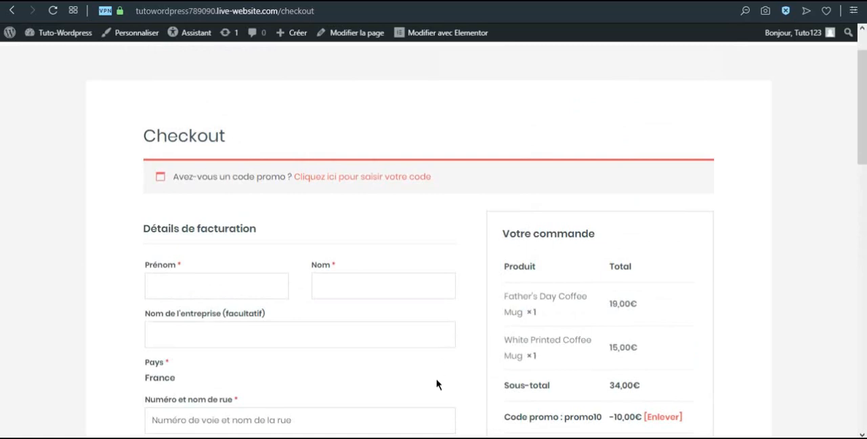
pyautogui.scroll(-2, 467, 377)
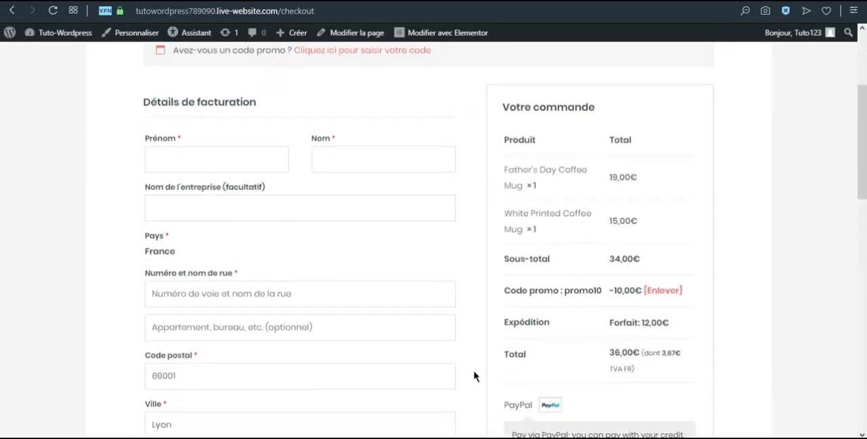
pyautogui.scroll(2, 475, 376)
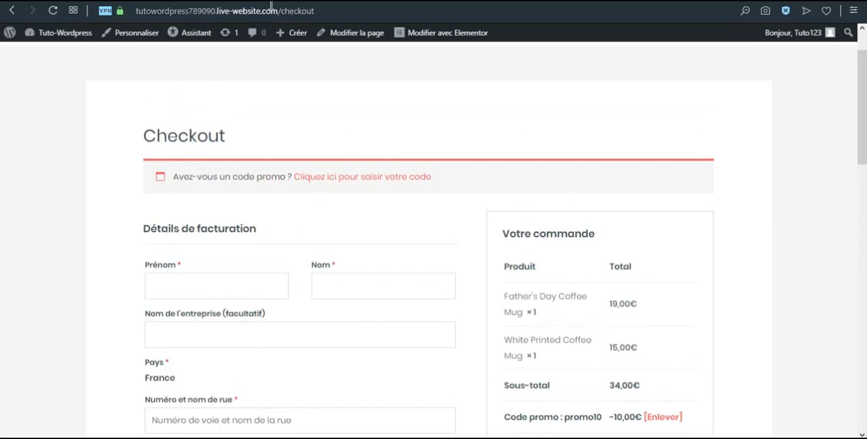
# Open the WooCommerce Stripe Gateway settings from the installed plugins in the WordPress dashboard
pyautogui.moveTo(81, 33)
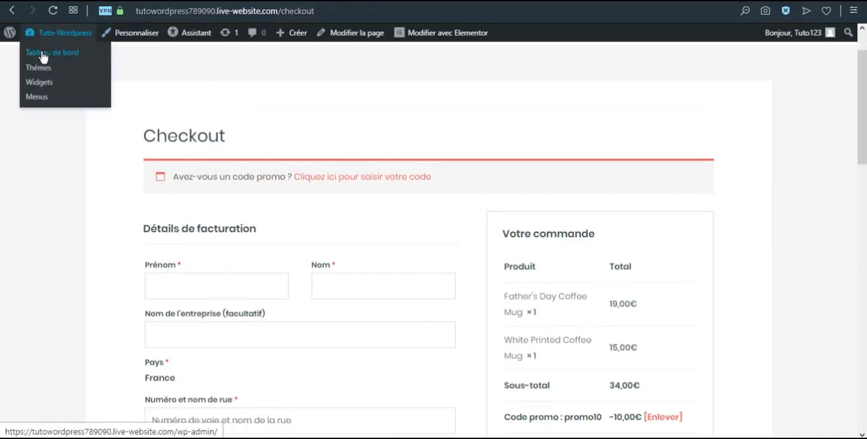
pyautogui.click(42, 58)
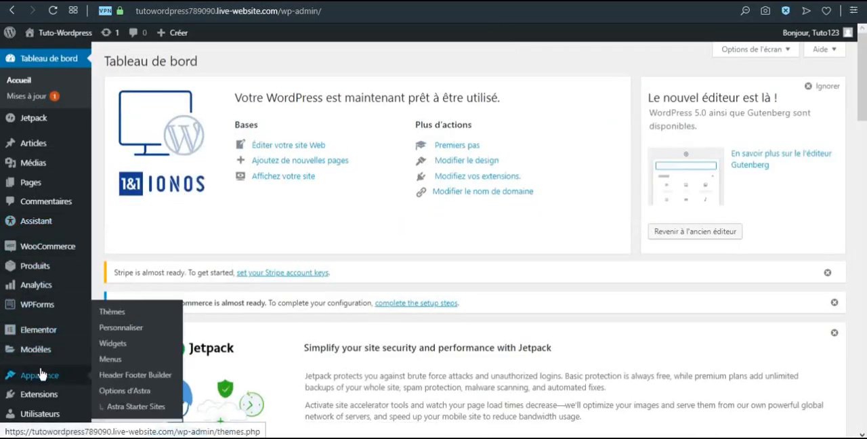
pyautogui.scroll(-1, 40, 375)
pyautogui.moveTo(40, 331)
pyautogui.click(113, 335)
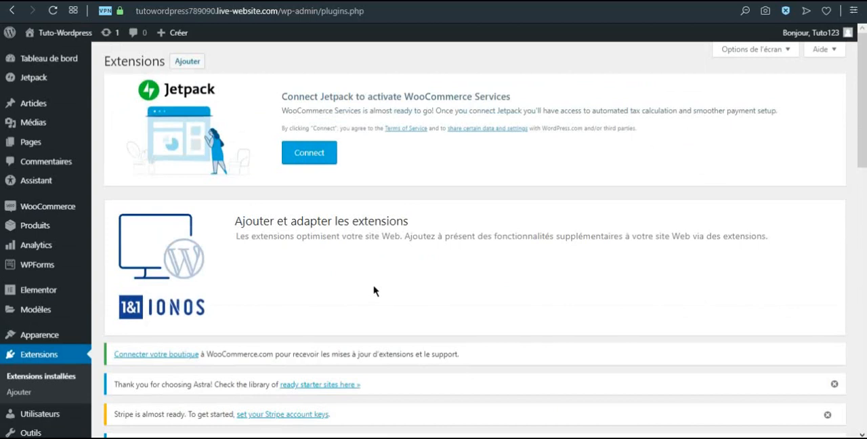
pyautogui.scroll(-5, 373, 288)
pyautogui.scroll(-3, 367, 288)
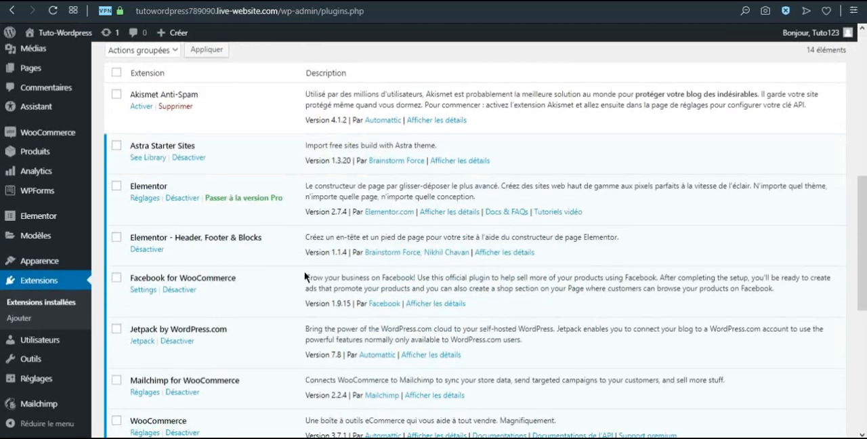
pyautogui.scroll(-3, 292, 268)
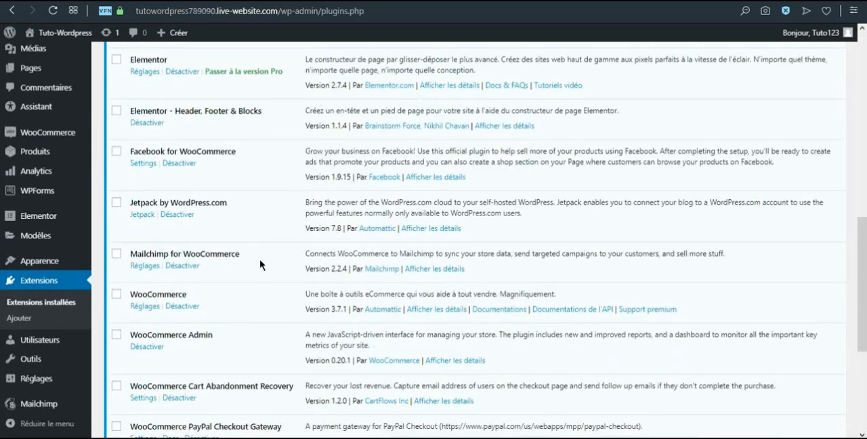
pyautogui.scroll(-5, 250, 266)
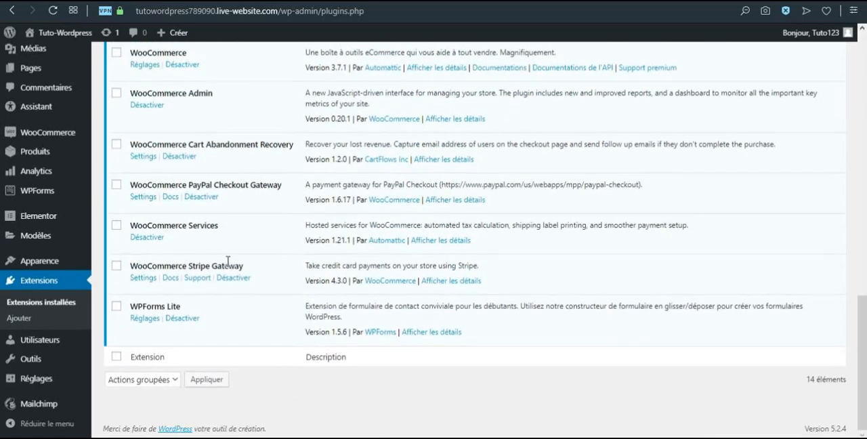
pyautogui.click(143, 278)
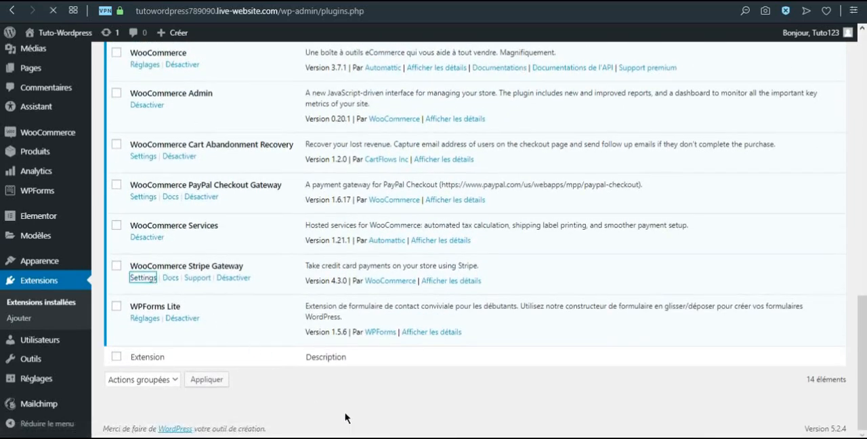
# Set the Stripe payment method's title to Paiement CB and clear its description
pyautogui.scroll(-1, 364, 352)
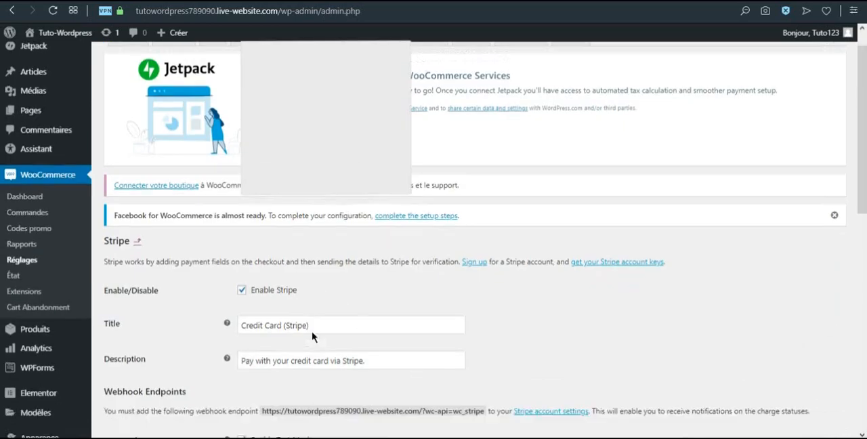
pyautogui.moveTo(320, 297); pyautogui.dragTo(212, 309)
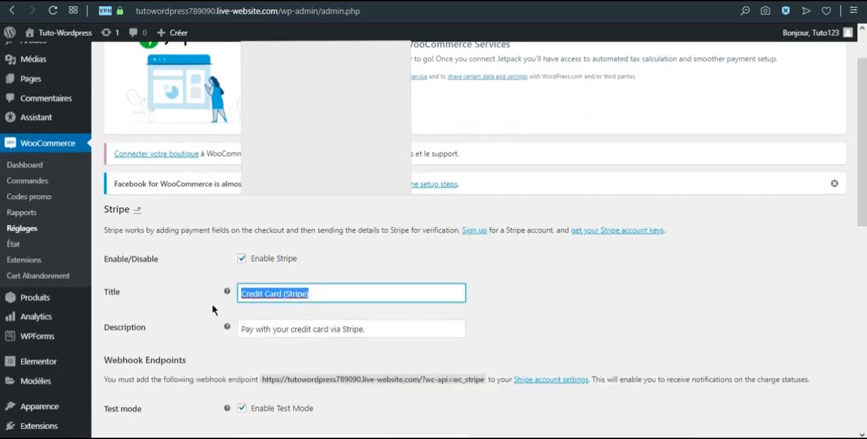
pyautogui.write('Paimen')
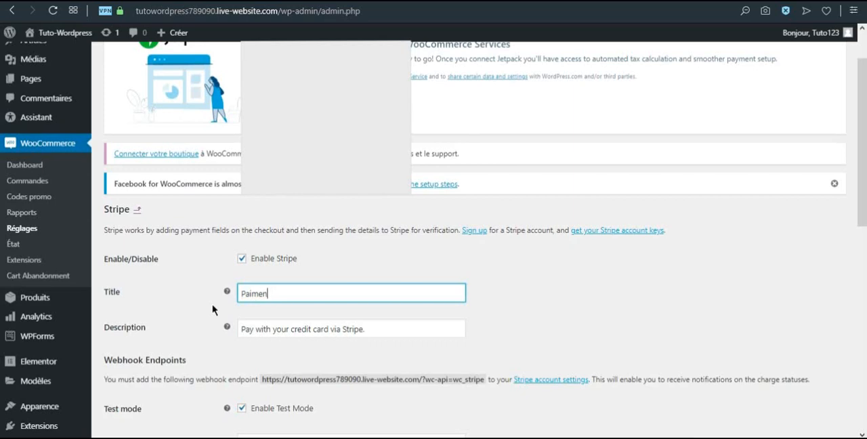
pyautogui.write('men')
pyautogui.scroll(-1, 305, 284)
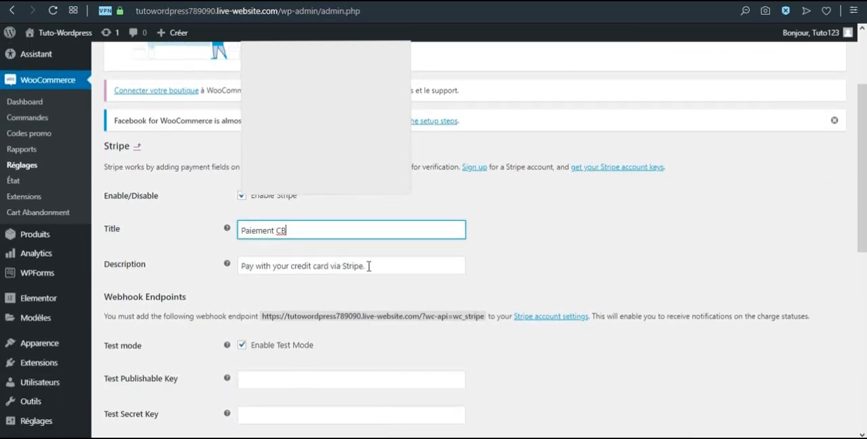
pyautogui.moveTo(368, 266); pyautogui.dragTo(233, 270)
pyautogui.press('BackSpace')
# Switch to the Stripe website, access the account's test API keys and copy the publishable key
pyautogui.scroll(-2, 312, 271)
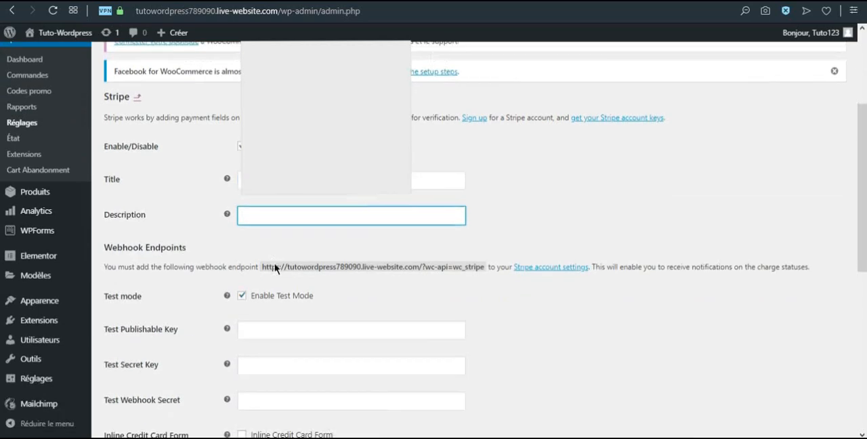
pyautogui.scroll(-1, 315, 272)
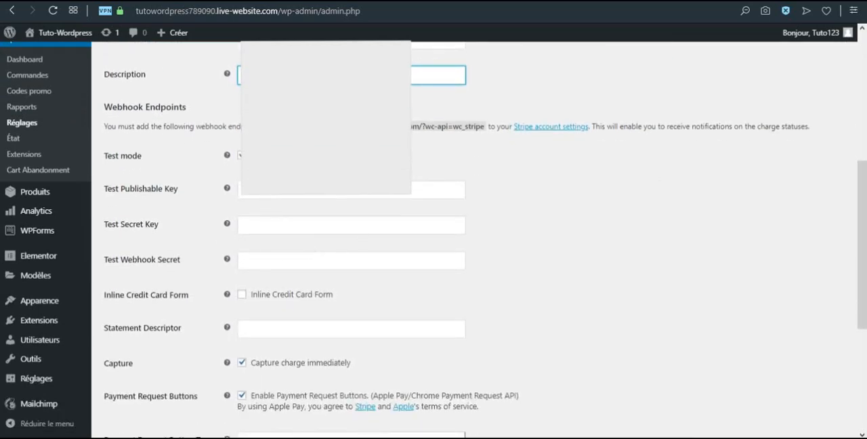
pyautogui.click(436, 437)
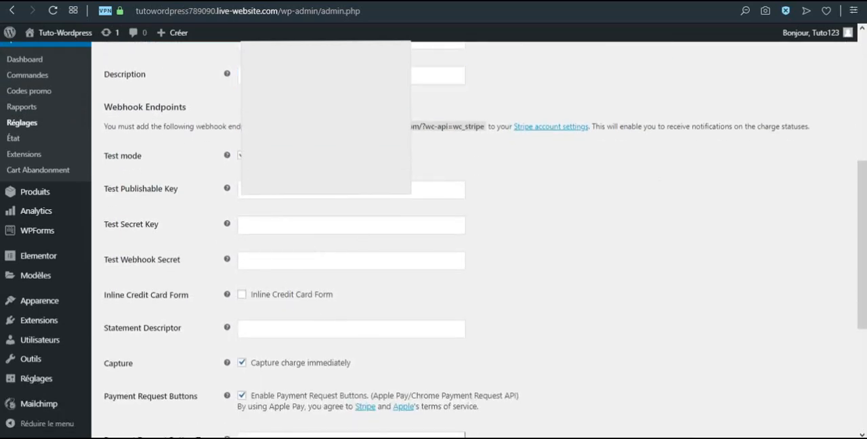
pyautogui.click(501, 1)
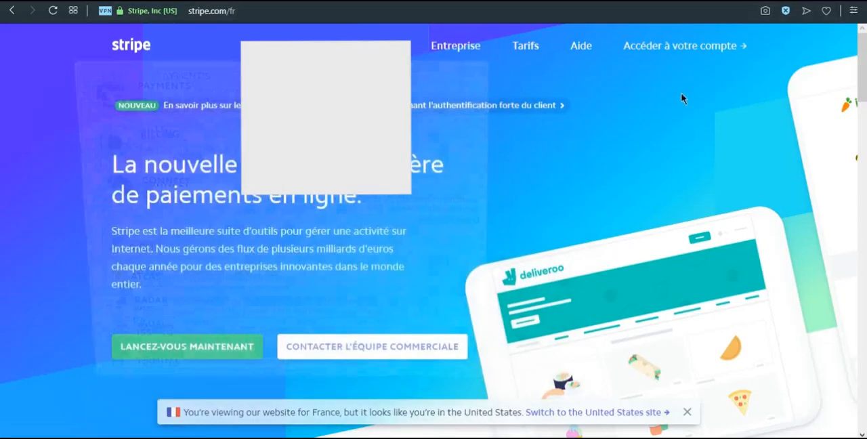
pyautogui.click(663, 48)
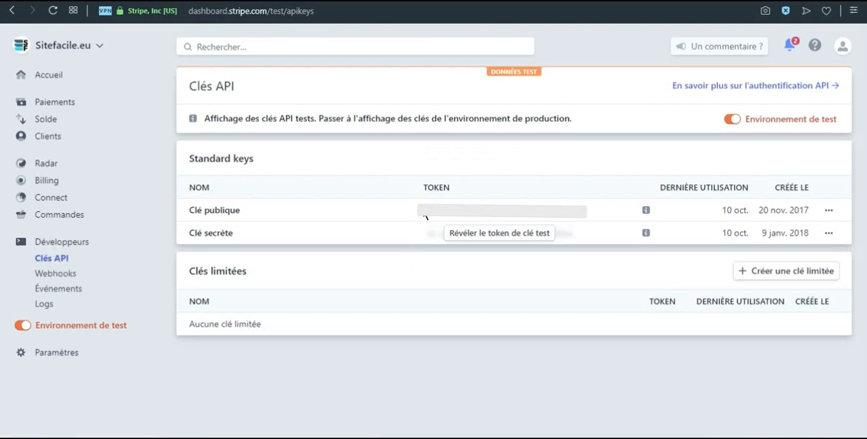
pyautogui.moveTo(447, 218); pyautogui.dragTo(573, 221)
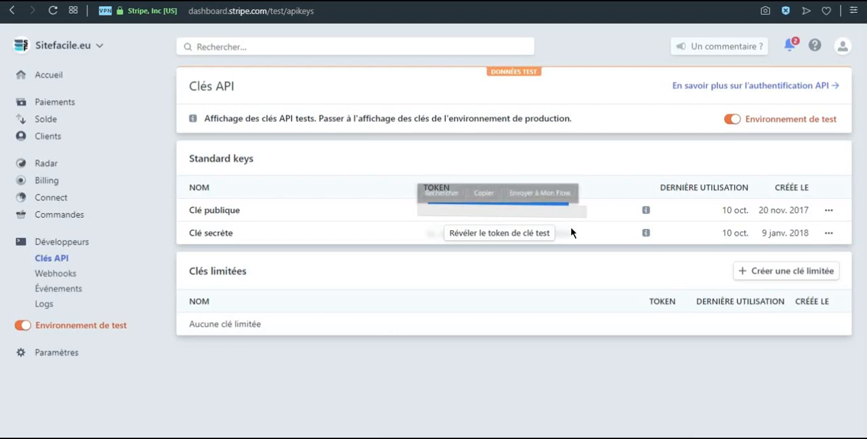
pyautogui.moveTo(423, 217); pyautogui.dragTo(574, 217)
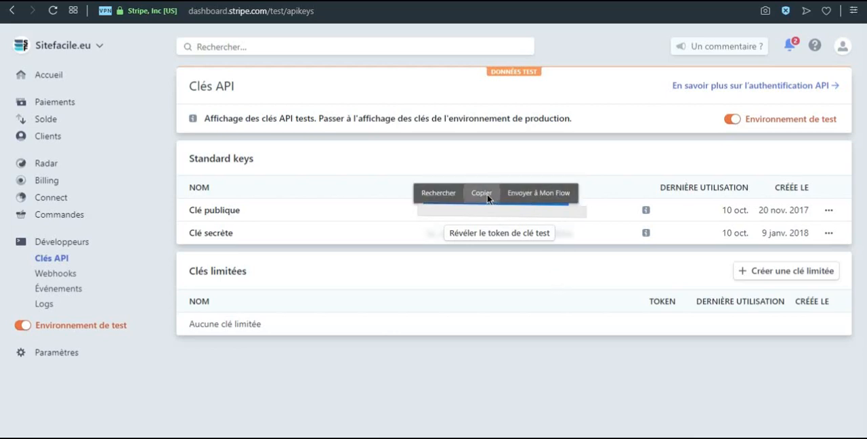
pyautogui.click(485, 195)
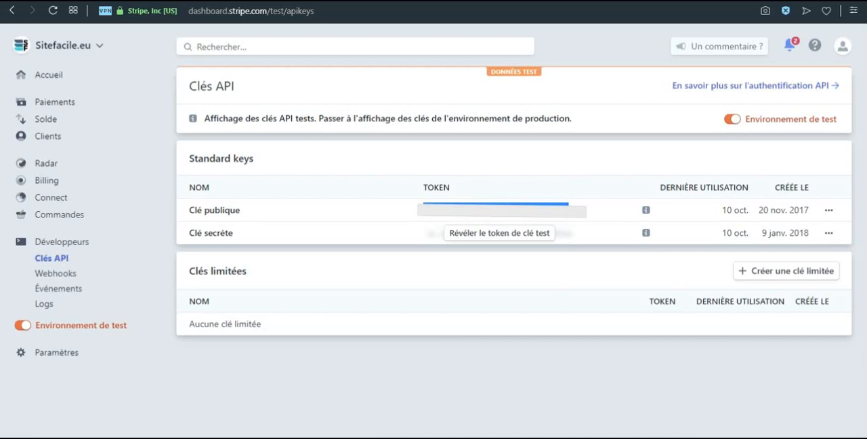
# Paste the test publishable key and test secret key into the WooCommerce Stripe settings and save the changes
pyautogui.click(360, 437)
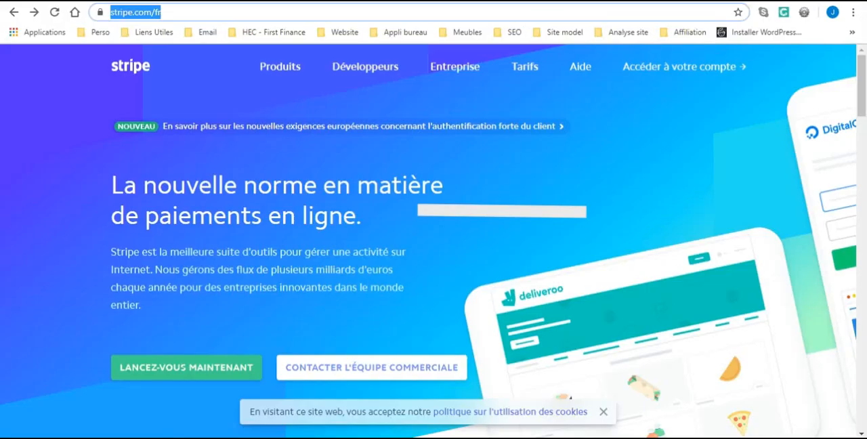
pyautogui.click(287, 187)
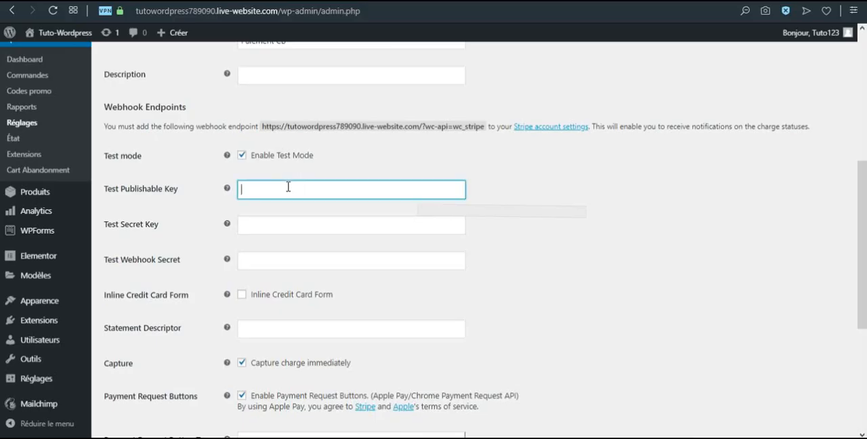
pyautogui.hotkey('ctrl', 'v')
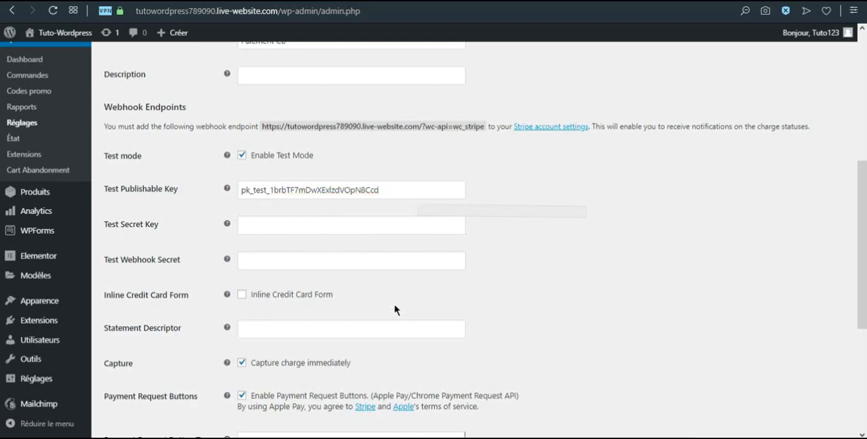
pyautogui.click(273, 226)
pyautogui.hotkey('ctrl', 'v')
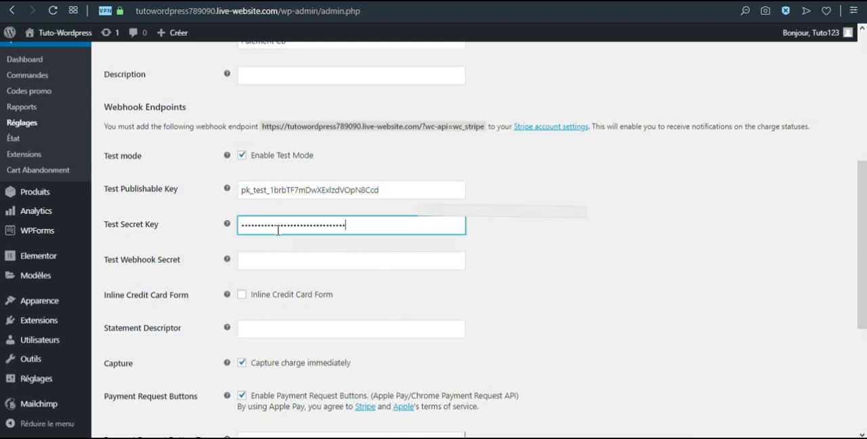
pyautogui.click(509, 304)
pyautogui.scroll(-1, 512, 307)
pyautogui.scroll(-3, 512, 307)
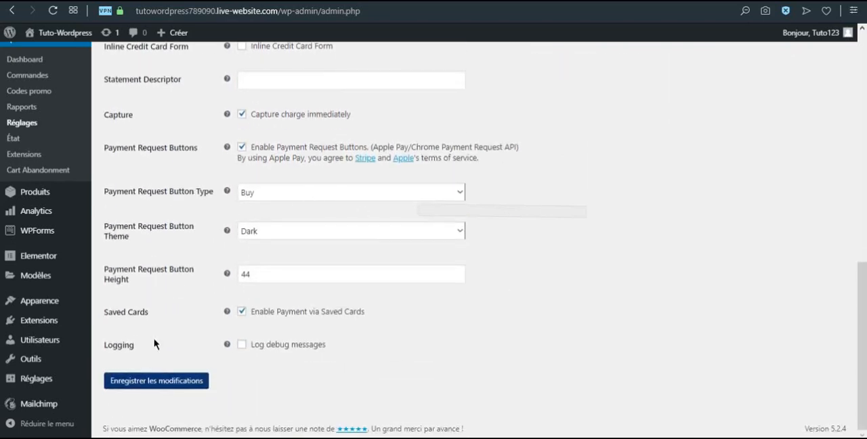
pyautogui.click(144, 381)
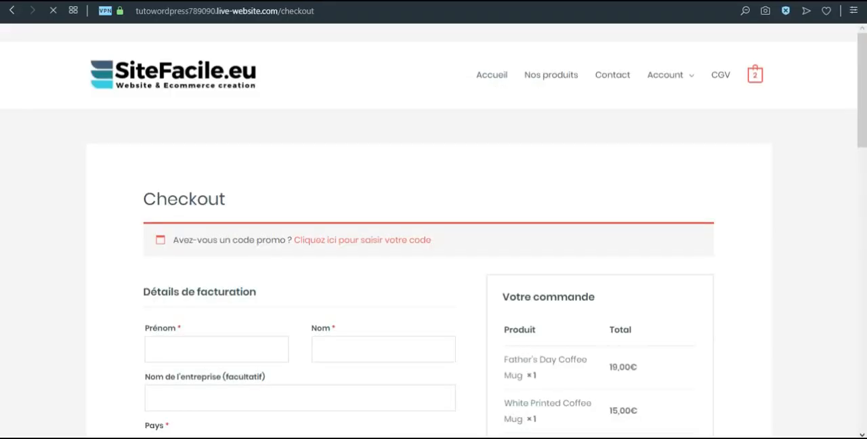
# Select Paiement CB as the payment method on the store's checkout page and examine its card fields
pyautogui.scroll(-5, 519, 271)
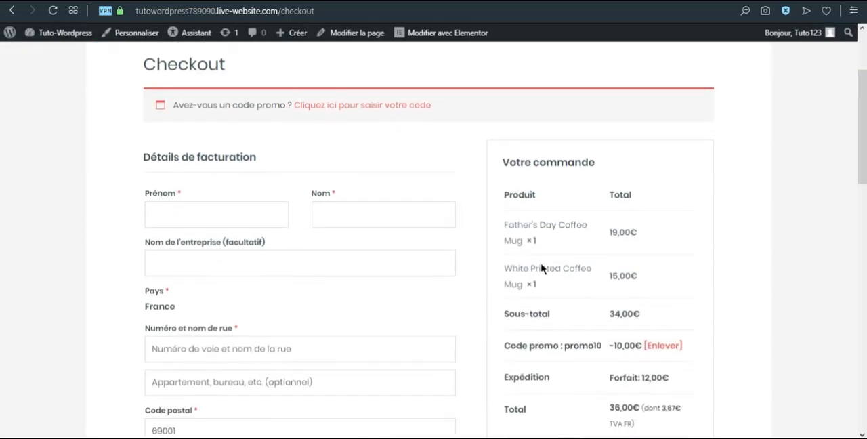
pyautogui.scroll(-2, 603, 262)
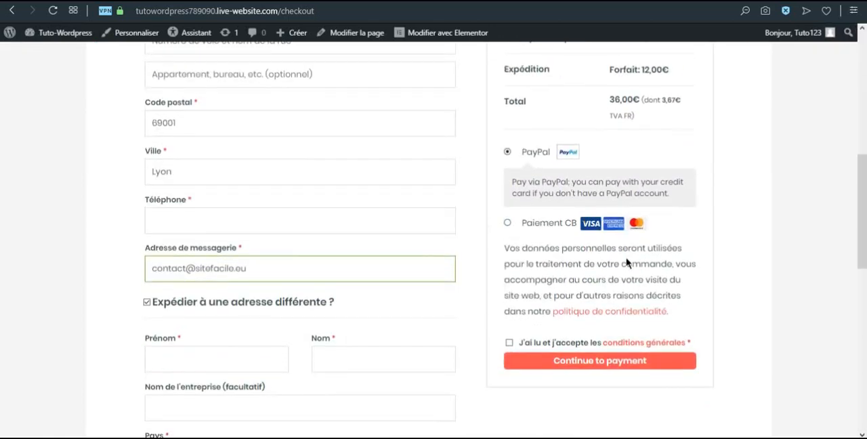
pyautogui.click(508, 224)
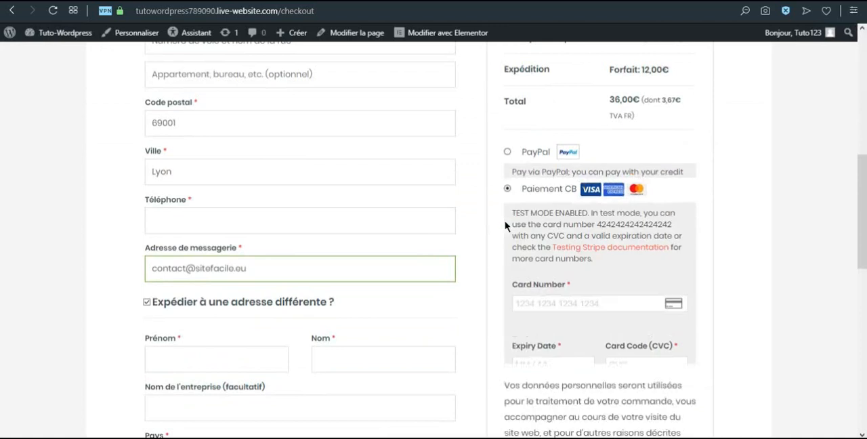
pyautogui.scroll(-1, 531, 172)
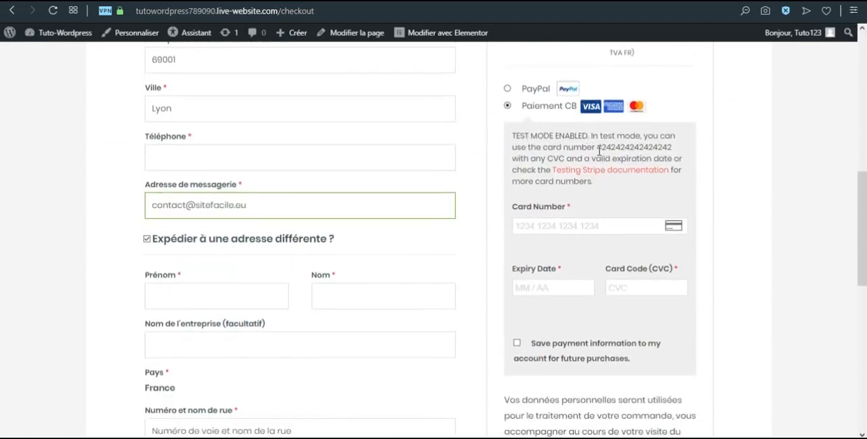
pyautogui.scroll(6, 410, 215)
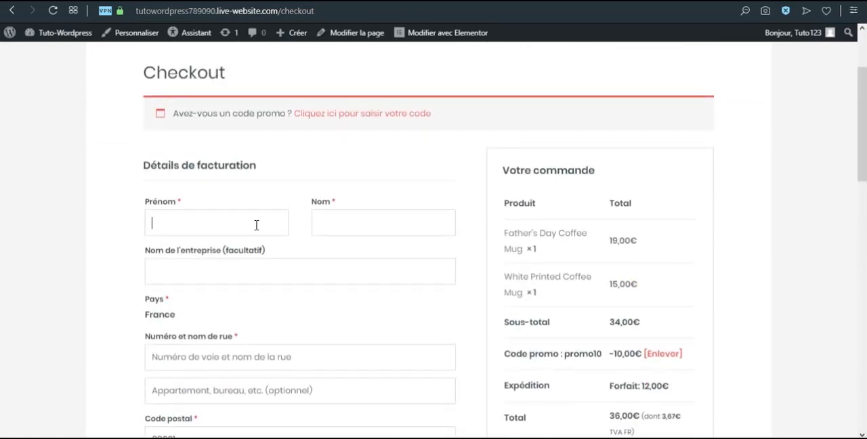
# Fill in the checkout billing details with the customer's first and last name, street address and phone number
pyautogui.write('t')
pyautogui.press('Tab')
pyautogui.write('Commande')
pyautogui.press('Tab')
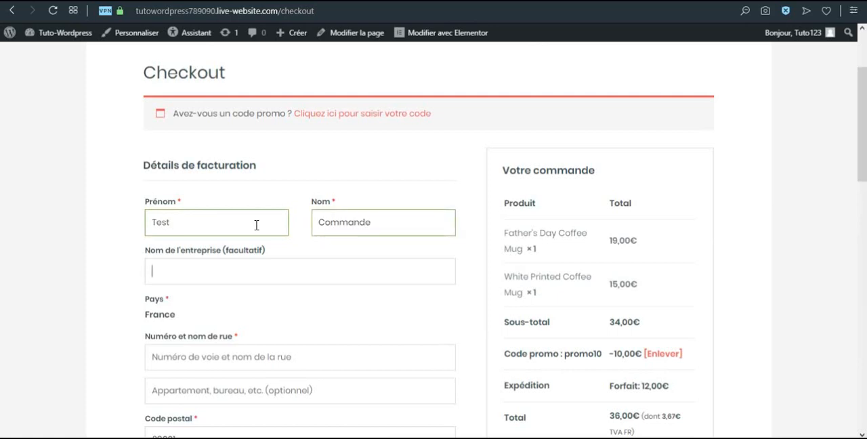
pyautogui.scroll(-1, 142, 181)
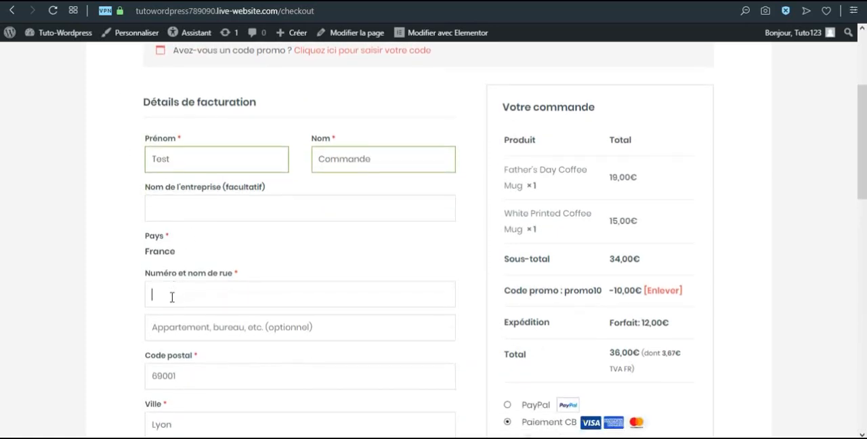
pyautogui.write('ce du marché')
pyautogui.press('Tab')
pyautogui.press('Tab')
pyautogui.scroll(-1, 194, 331)
pyautogui.click(196, 342)
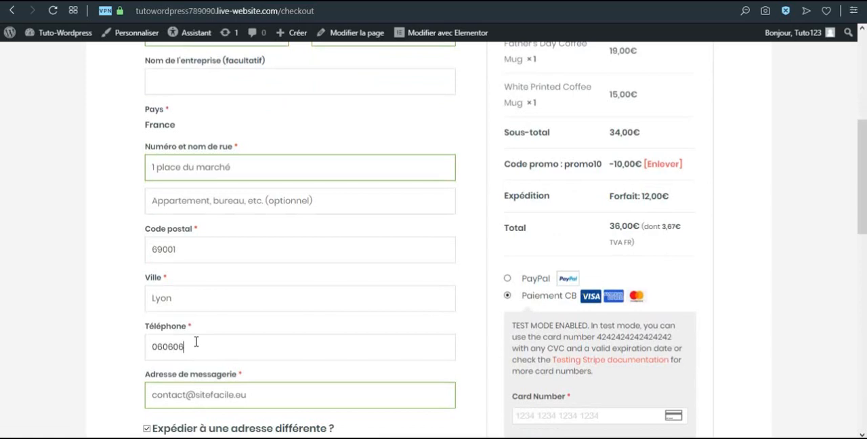
# Turn off shipping to a different address for the order
pyautogui.scroll(-3, 212, 340)
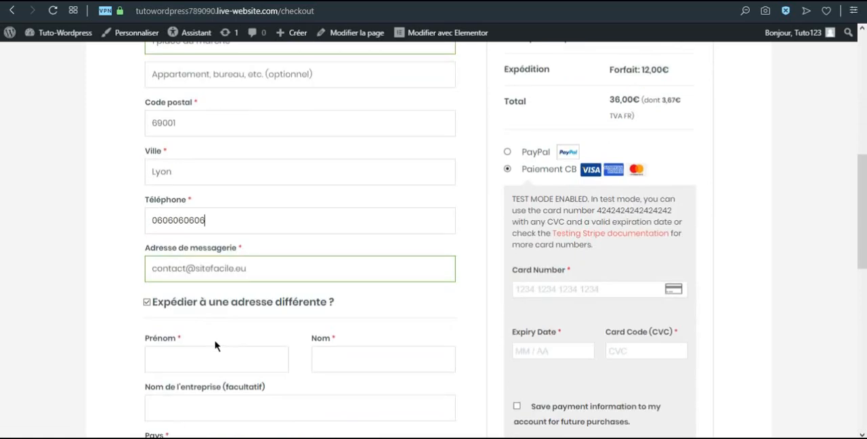
pyautogui.click(147, 239)
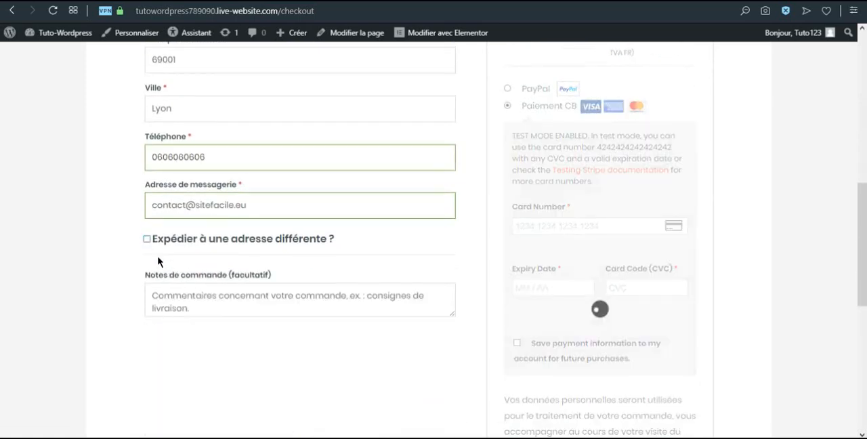
pyautogui.scroll(3, 468, 313)
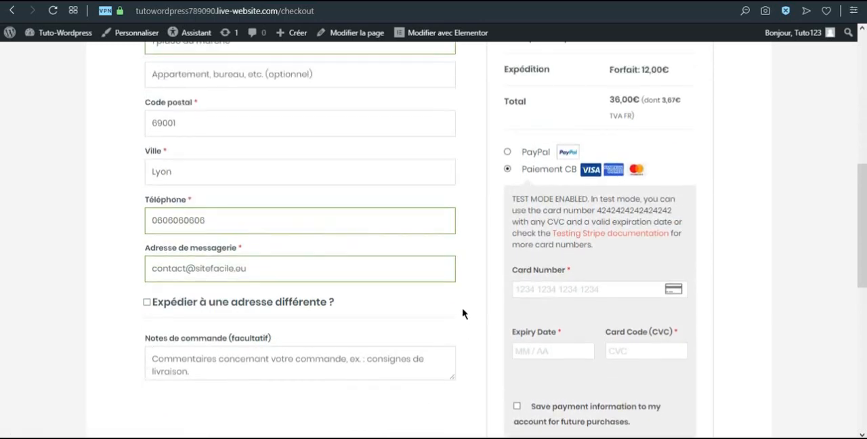
# Enter the test card's number, expiry date and CVC, accept the general terms and place the order
pyautogui.scroll(-3, 565, 290)
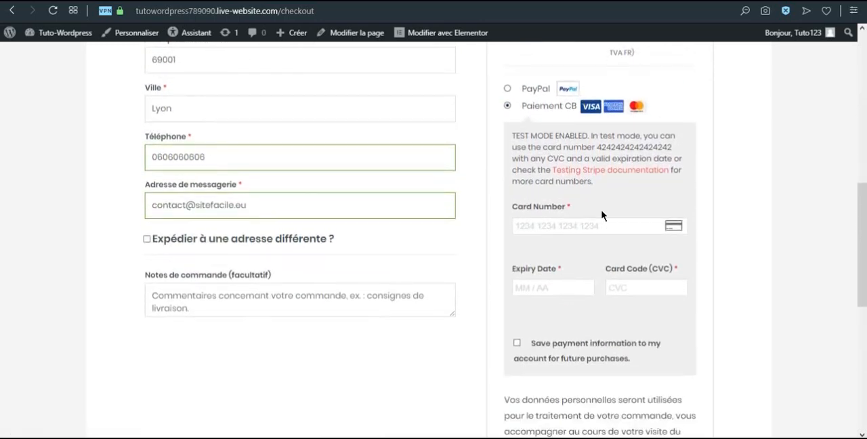
pyautogui.moveTo(598, 146); pyautogui.dragTo(674, 154)
pyautogui.click(583, 226)
pyautogui.hotkey('ctrl', 'v')
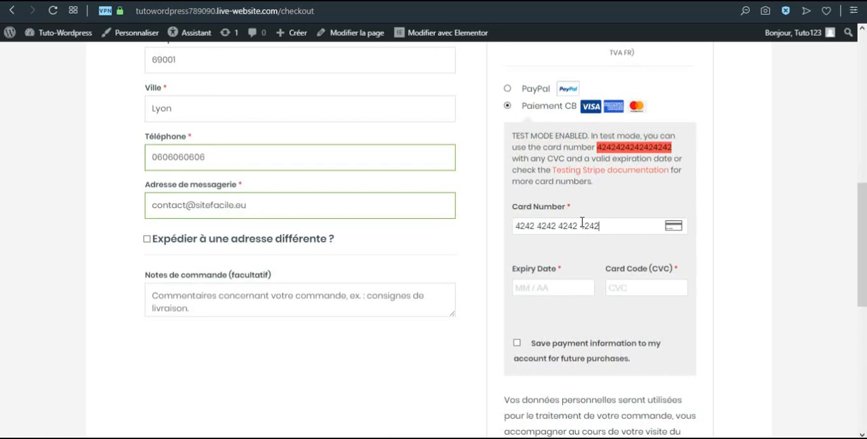
pyautogui.click(552, 287)
pyautogui.write('01 / 20')
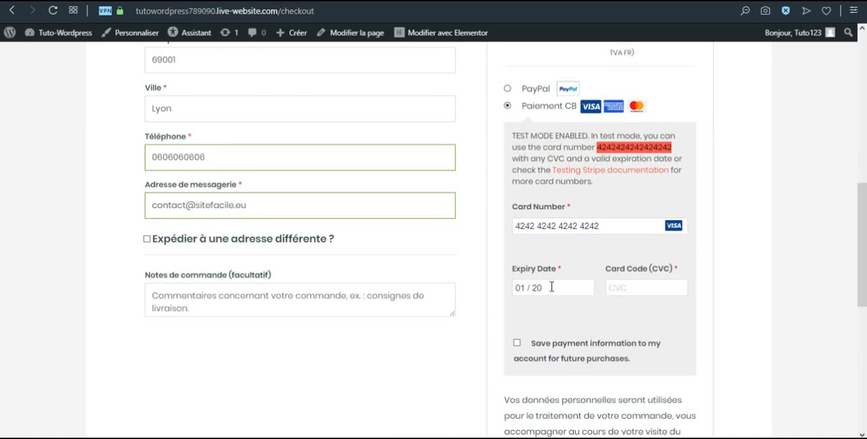
pyautogui.press('Tab')
pyautogui.write('123')
pyautogui.scroll(-3, 555, 345)
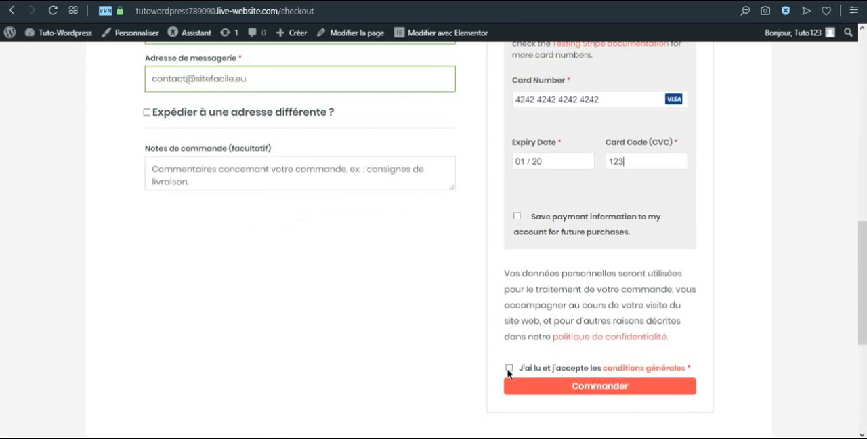
pyautogui.click(566, 385)
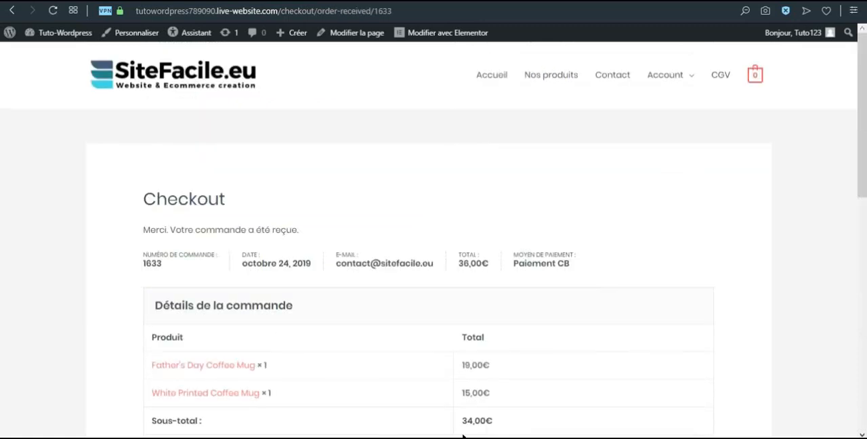
# Review the order confirmation page, including the products, totals, and billing and delivery addresses
pyautogui.moveTo(139, 197); pyautogui.dragTo(244, 215)
pyautogui.click(251, 214)
pyautogui.scroll(-2, 365, 264)
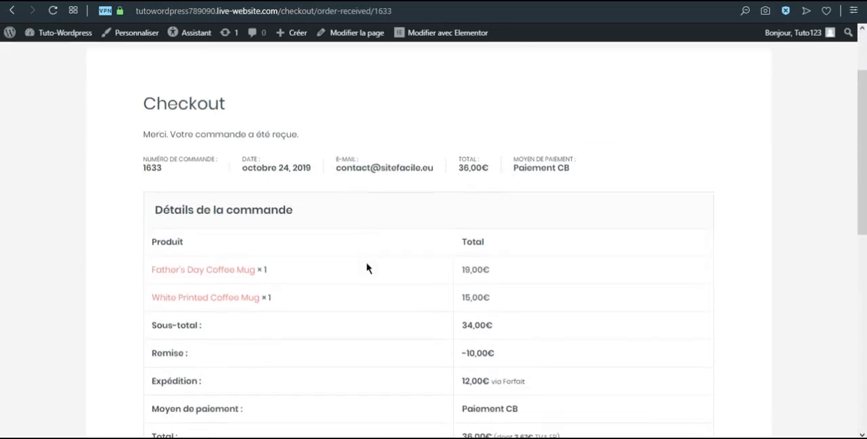
pyautogui.scroll(-3, 364, 278)
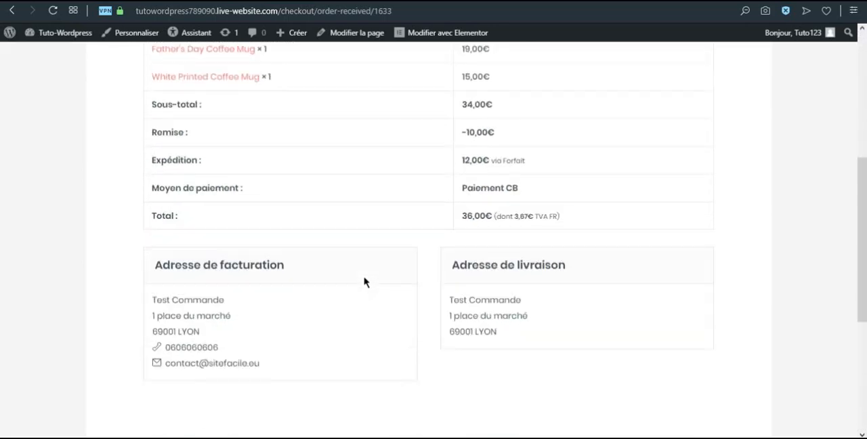
pyautogui.scroll(-2, 364, 282)
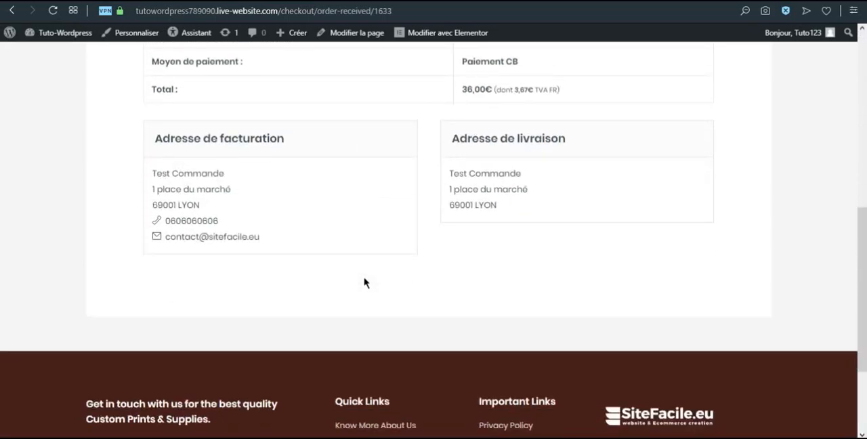
pyautogui.scroll(7, 364, 283)
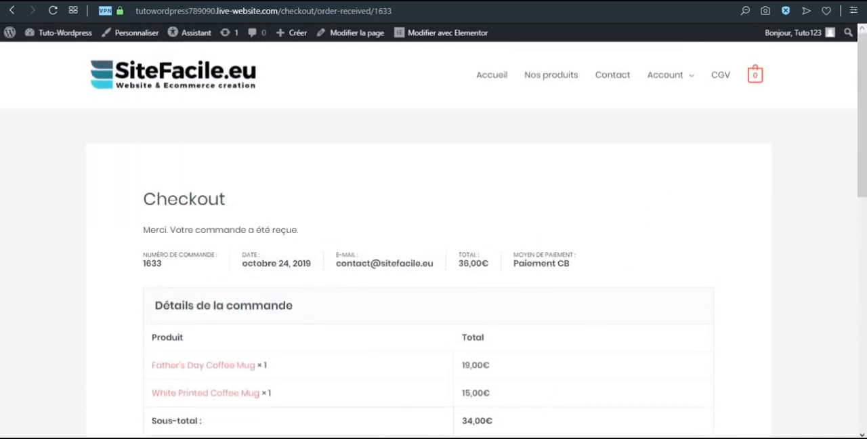
# Go to the store's My account page and examine the customer's order list
pyautogui.moveTo(667, 81)
pyautogui.scroll(-1, 668, 82)
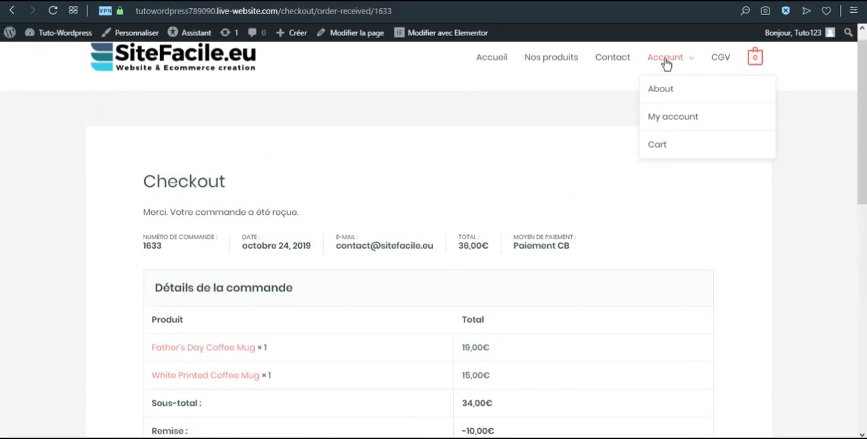
pyautogui.click(664, 120)
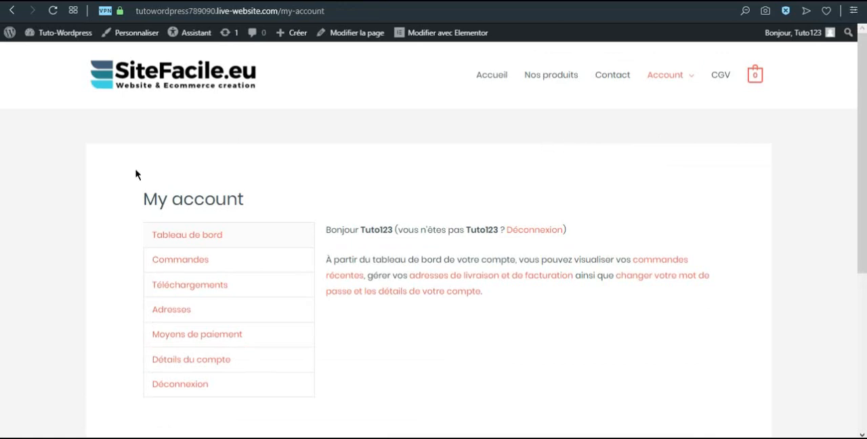
pyautogui.scroll(-1, 175, 200)
pyautogui.click(205, 210)
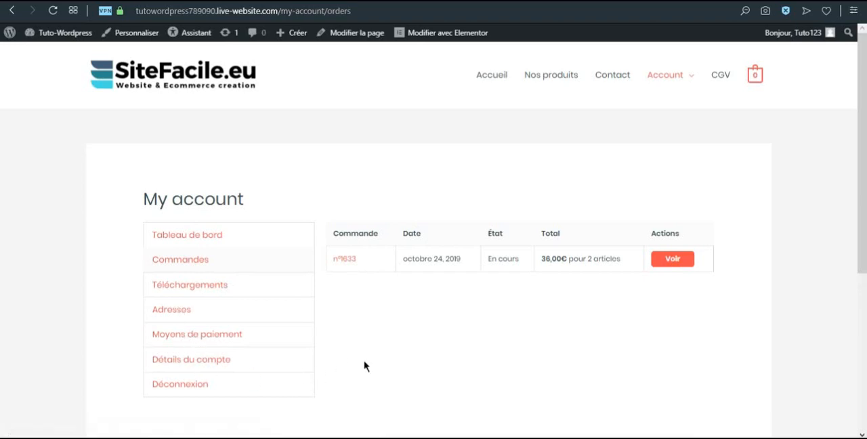
pyautogui.scroll(-1, 402, 369)
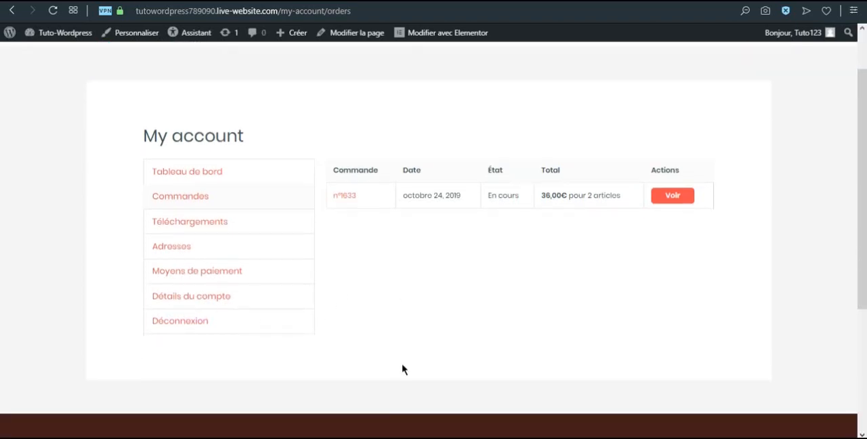
pyautogui.scroll(1, 402, 368)
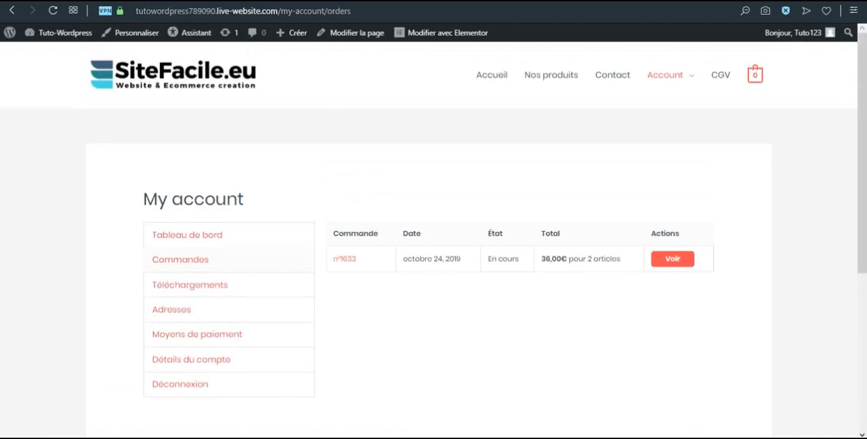
# Return to the WordPress admin and examine the performance figures and charts on the WooCommerce dashboard
pyautogui.click(269, 0)
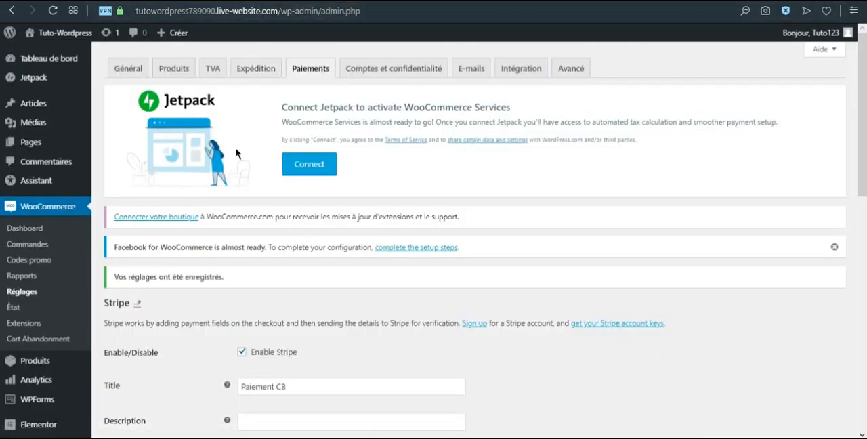
pyautogui.click(39, 210)
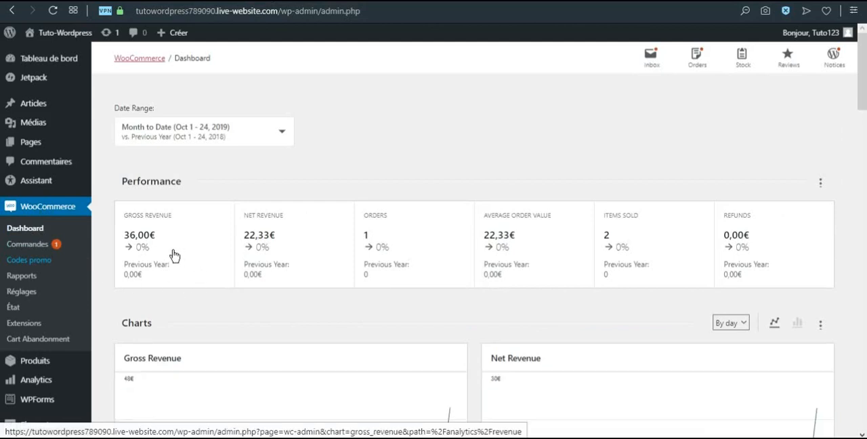
pyautogui.scroll(-3, 392, 251)
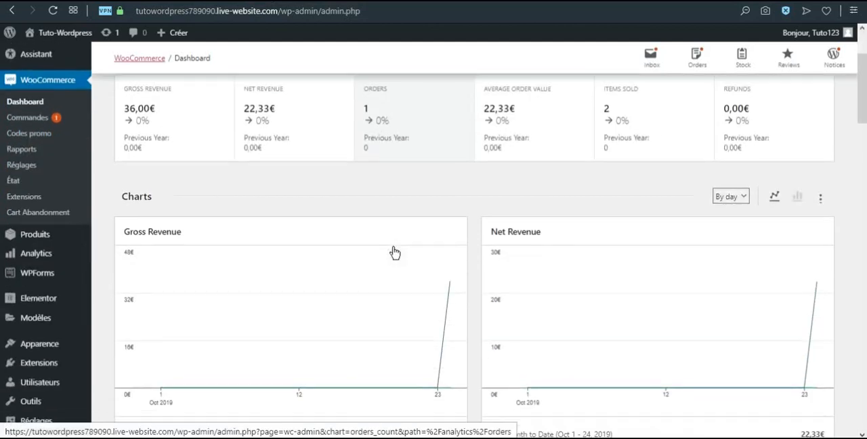
pyautogui.scroll(3, 212, 233)
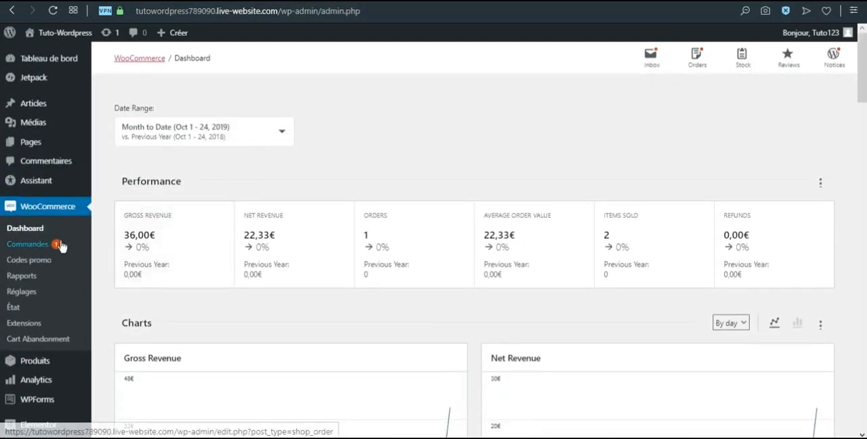
# Open the test order from the WooCommerce orders and review its customer details, items, totals and custom fields
pyautogui.click(35, 247)
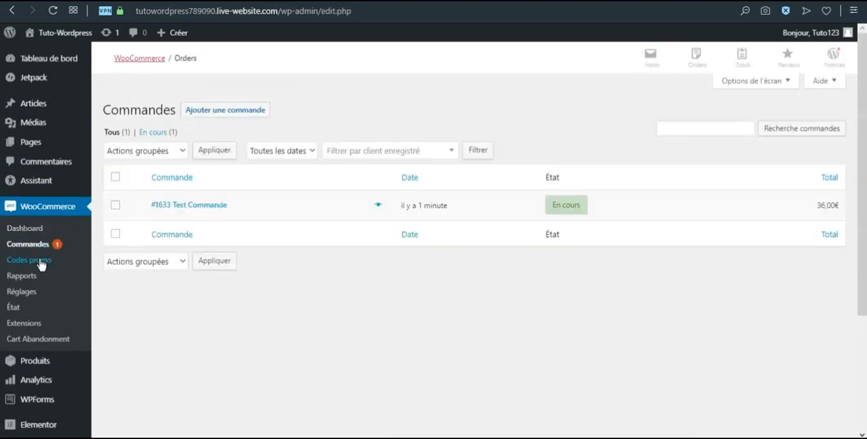
pyautogui.click(196, 210)
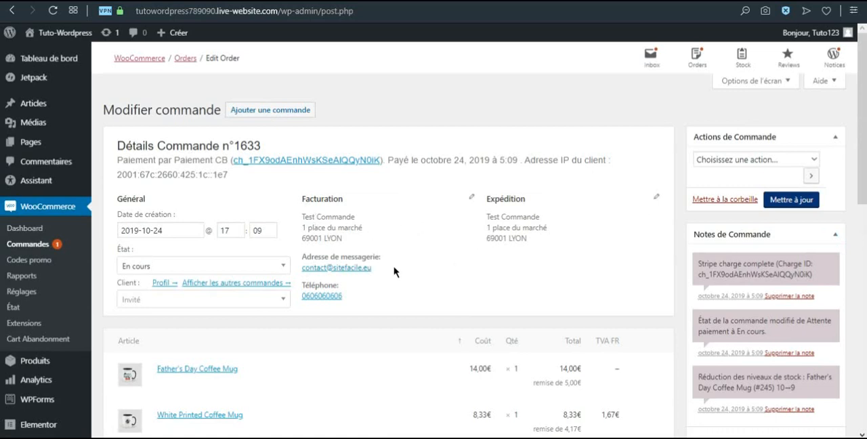
pyautogui.scroll(-3, 394, 274)
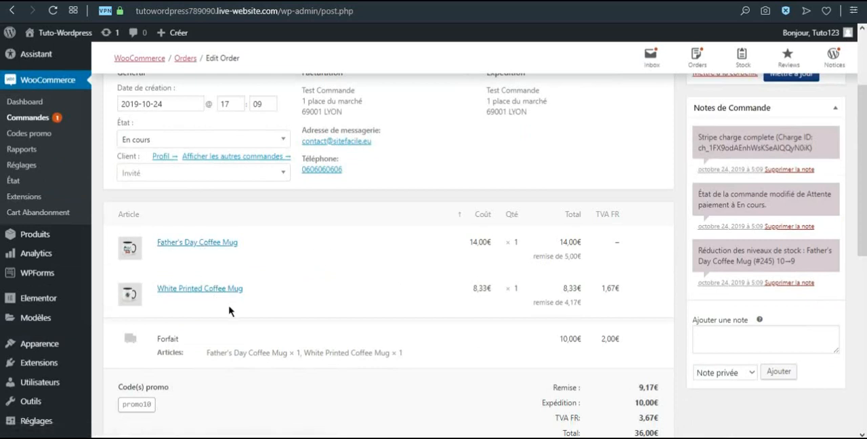
pyautogui.scroll(-3, 370, 342)
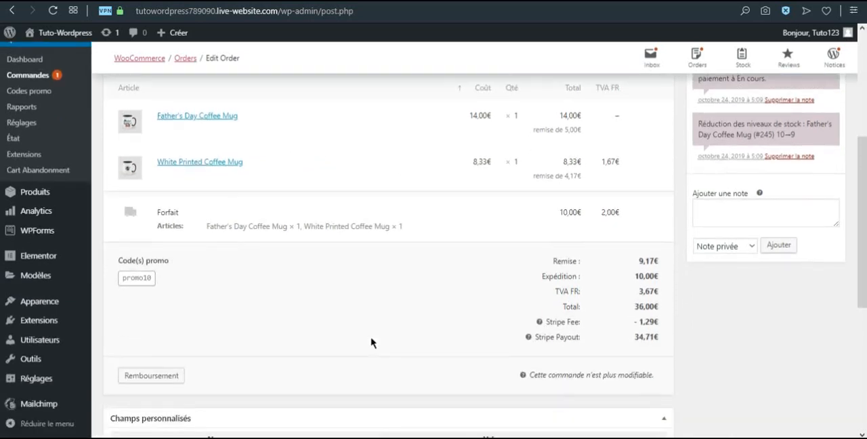
pyautogui.scroll(-1, 426, 342)
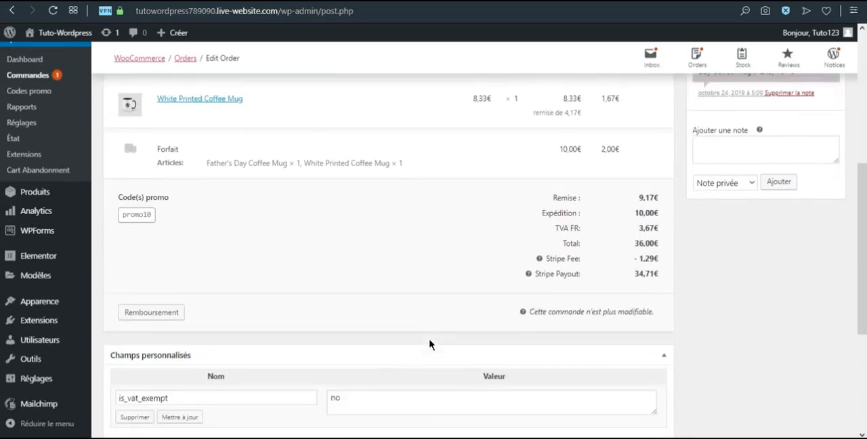
pyautogui.scroll(-1, 426, 338)
pyautogui.scroll(-2, 426, 334)
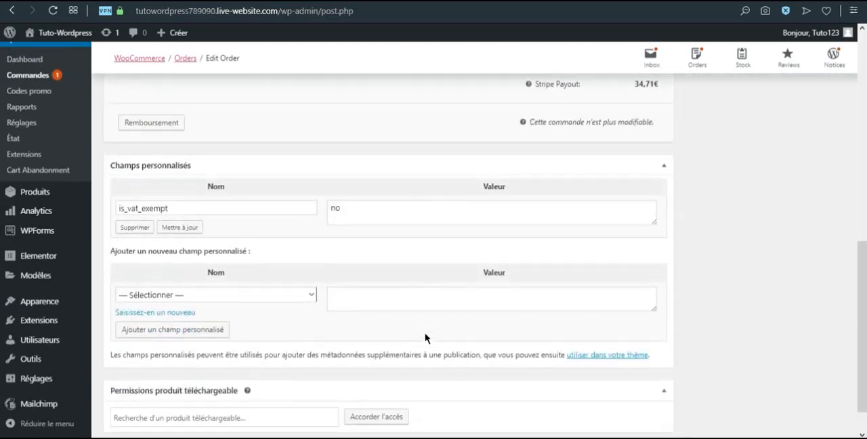
pyautogui.scroll(10, 424, 336)
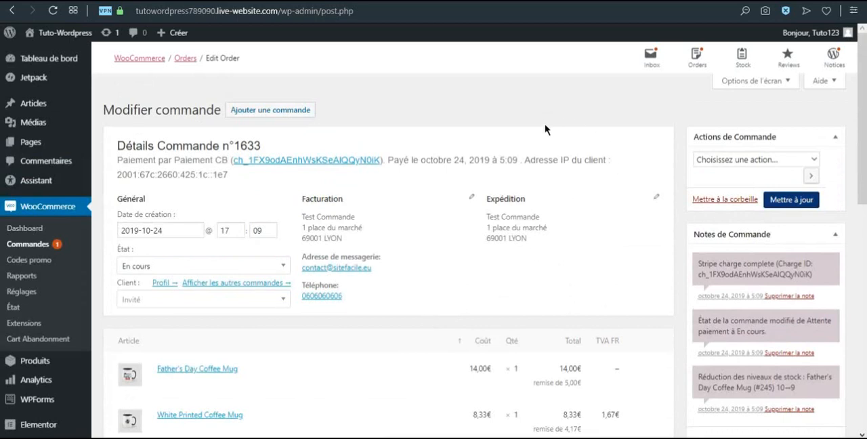
# Examine the available status options for the order and the list of order actions
pyautogui.click(284, 266)
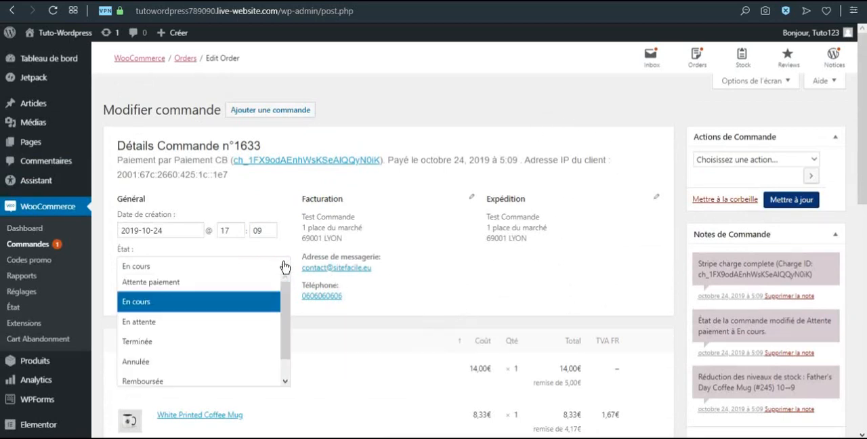
pyautogui.scroll(-1, 252, 340)
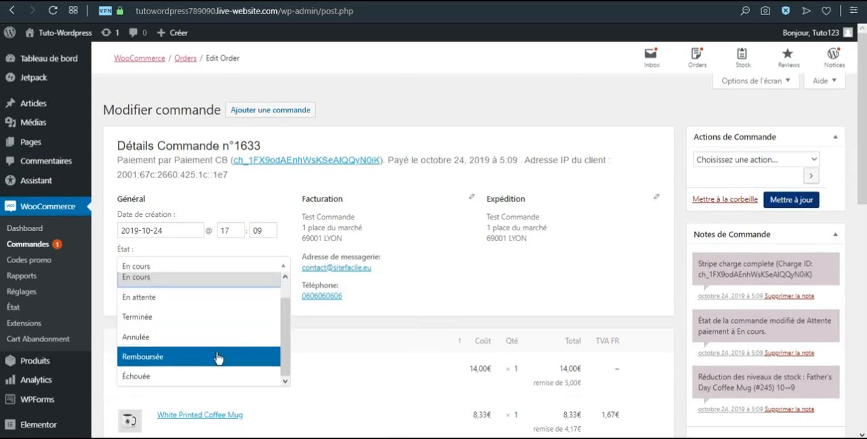
pyautogui.scroll(1, 256, 329)
pyautogui.click(467, 277)
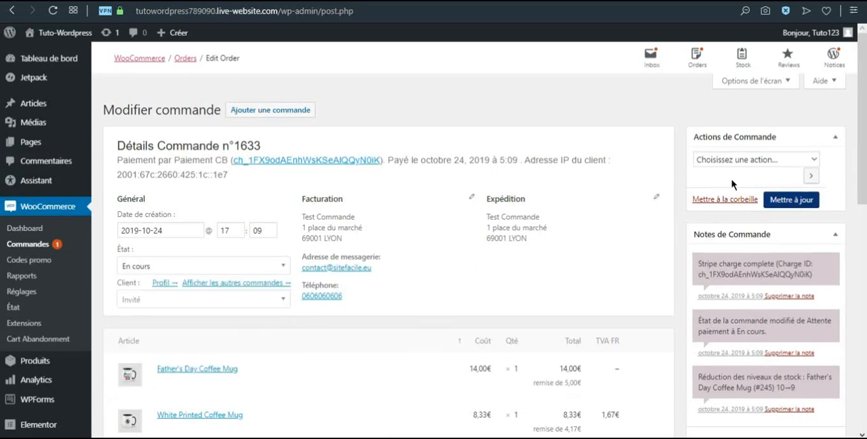
pyautogui.click(813, 160)
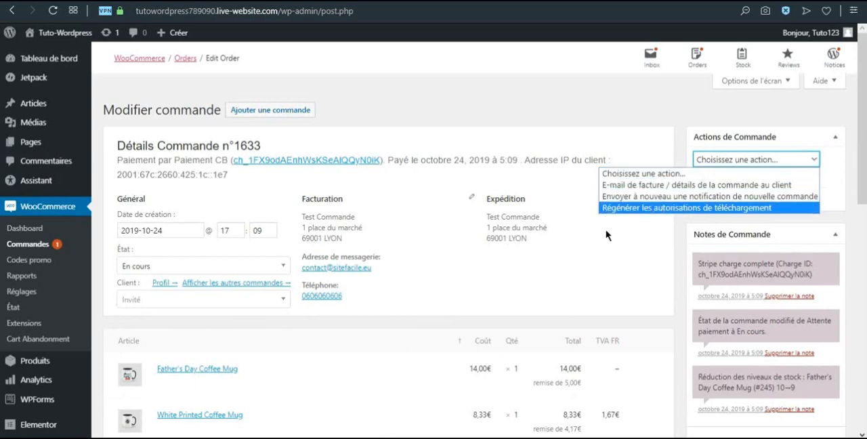
# Send the customer the order's invoice and details by e-mail using the order actions
pyautogui.click(626, 189)
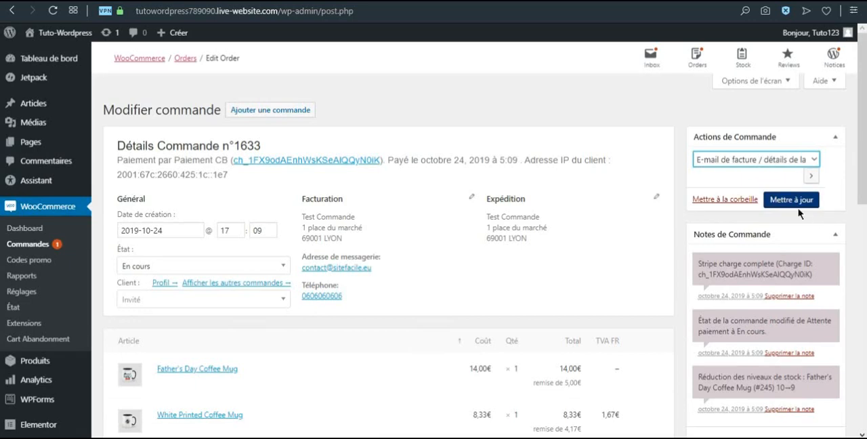
pyautogui.click(811, 176)
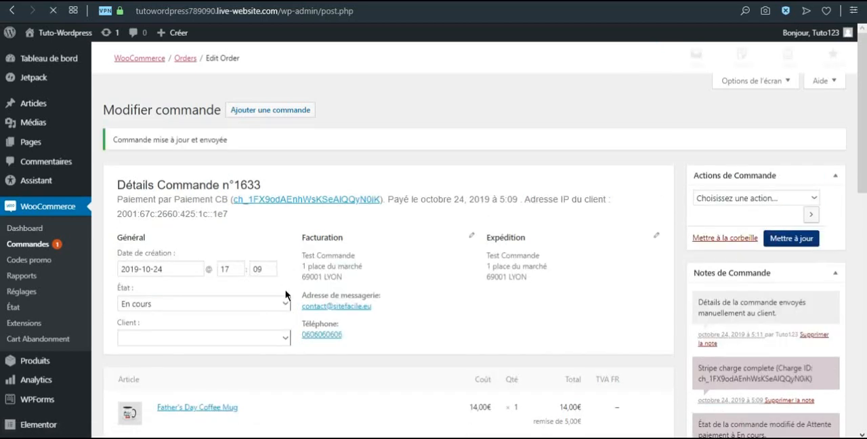
# Set the order's status to Terminée and update the order
pyautogui.click(281, 309)
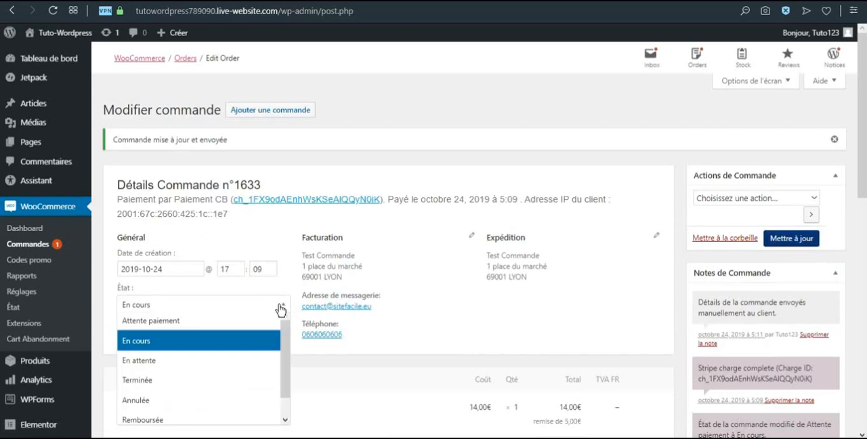
pyautogui.click(192, 380)
pyautogui.scroll(-1, 350, 344)
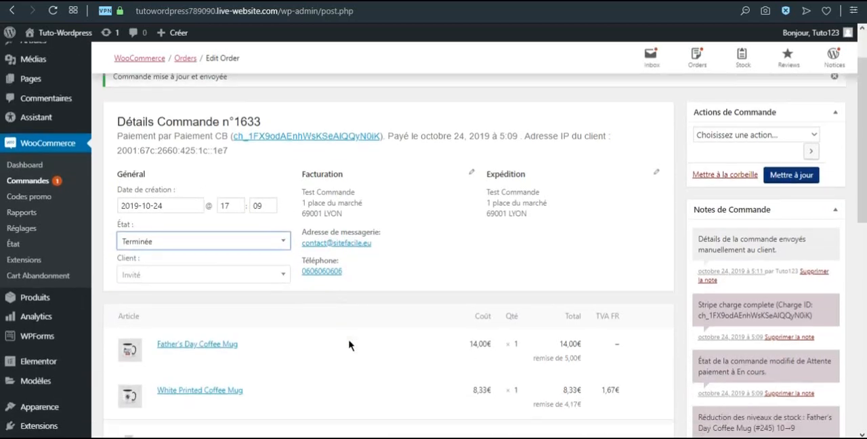
pyautogui.click(786, 177)
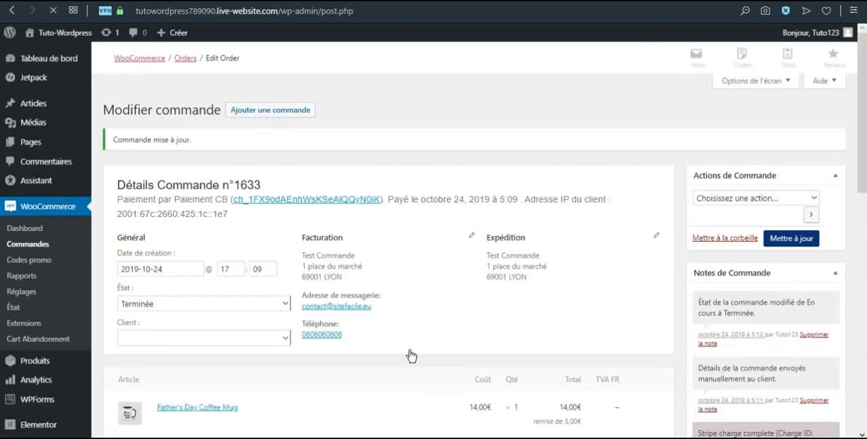
# Check the order's status in the WooCommerce orders list and go to the WordPress dashboard
pyautogui.click(46, 246)
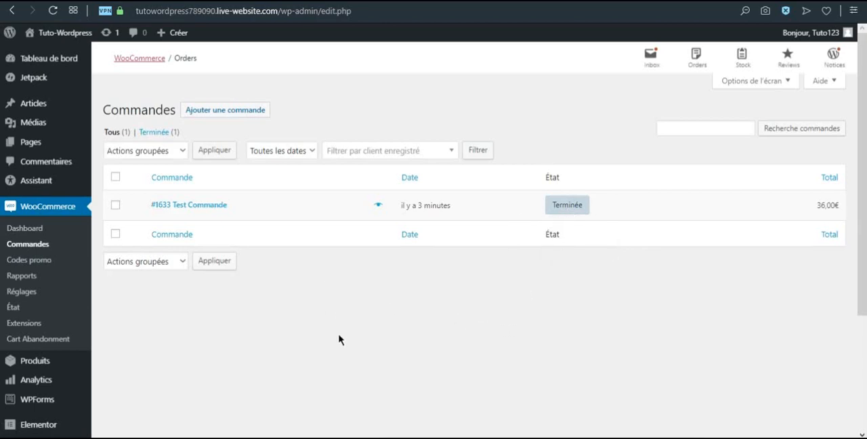
pyautogui.click(61, 64)
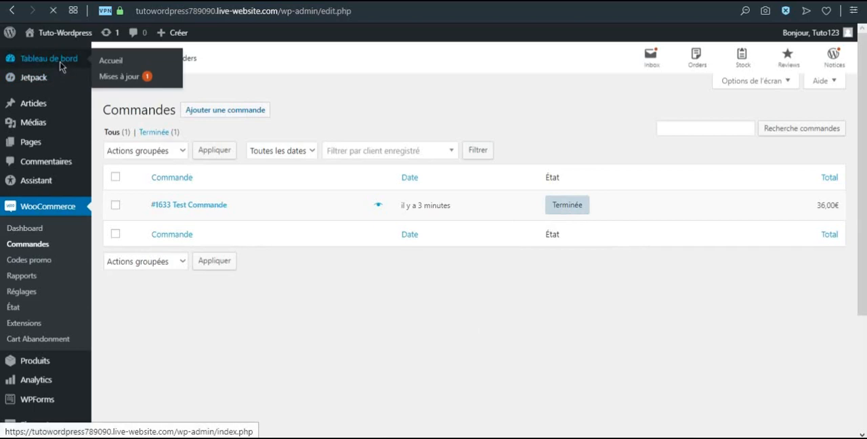